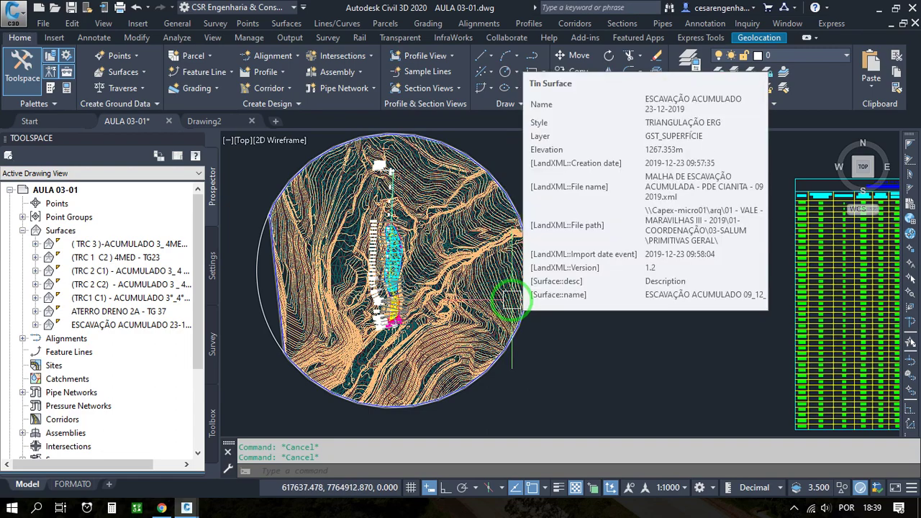
# Open the large terrain surface ESCAVAÇÃO ACUMULADO 23-12-2019 in the Object Viewer.
pyautogui.scroll(5, 412, 290)
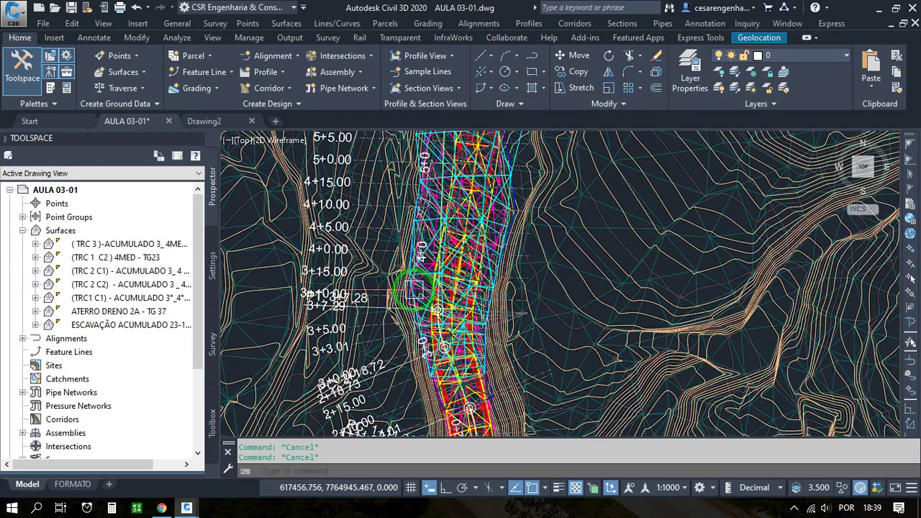
pyautogui.scroll(-4, 403, 291)
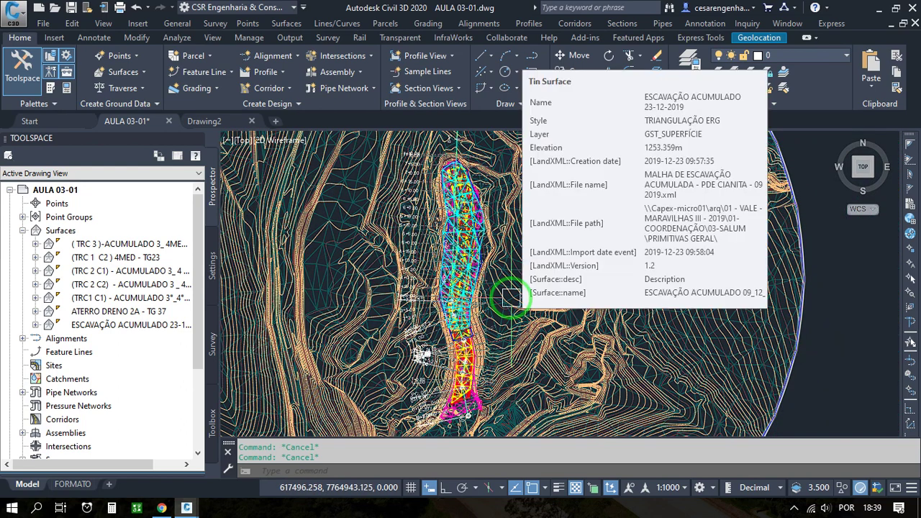
pyautogui.scroll(2, 508, 296)
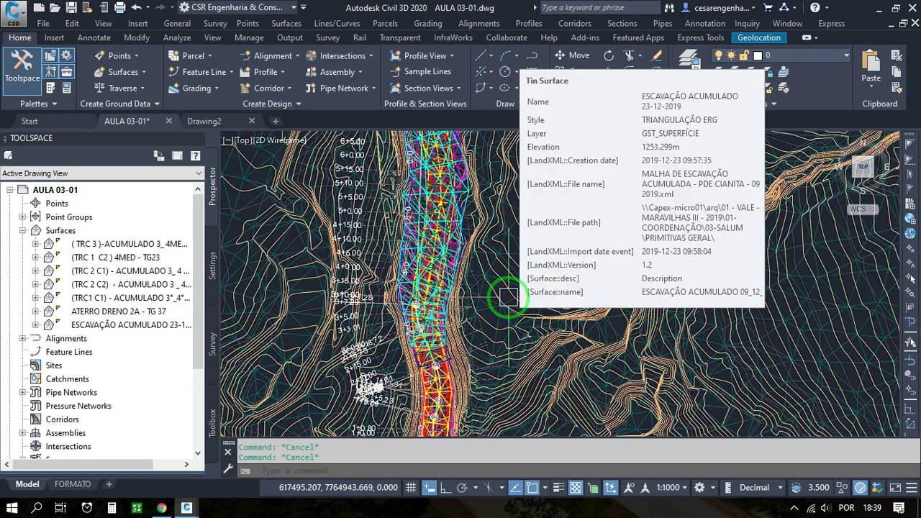
pyautogui.scroll(-4, 508, 297)
pyautogui.scroll(4, 507, 298)
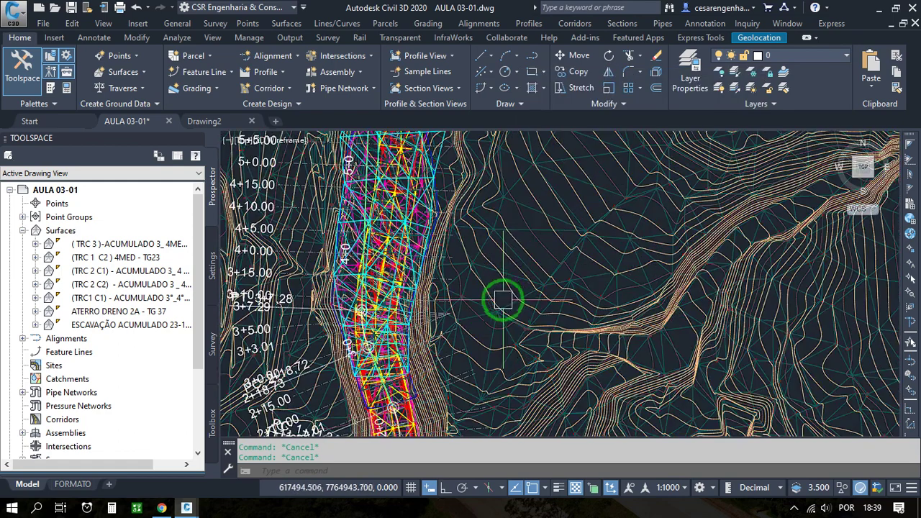
pyautogui.scroll(-3, 503, 298)
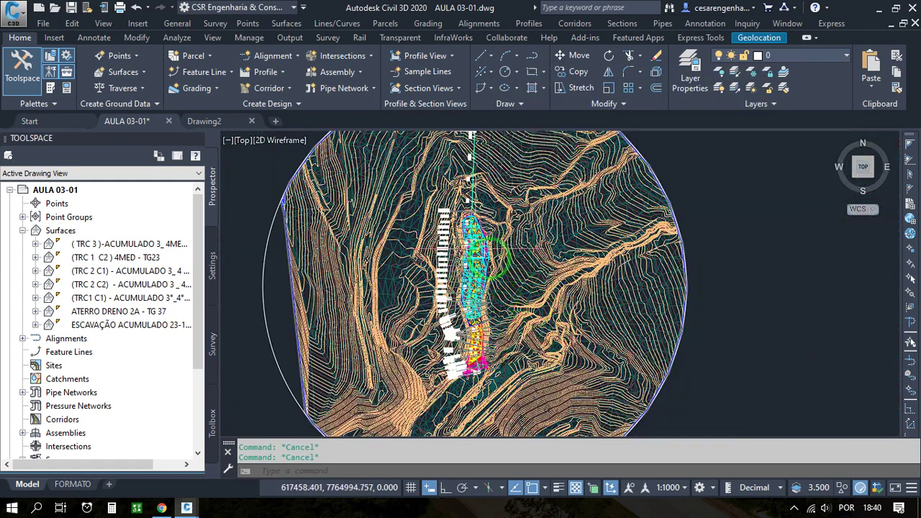
pyautogui.click(517, 272)
pyautogui.rightClick(516, 271)
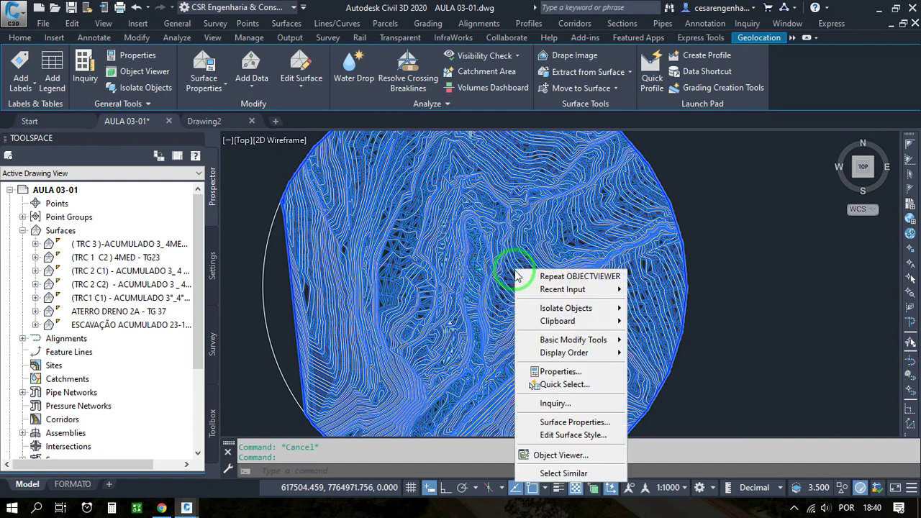
pyautogui.click(561, 455)
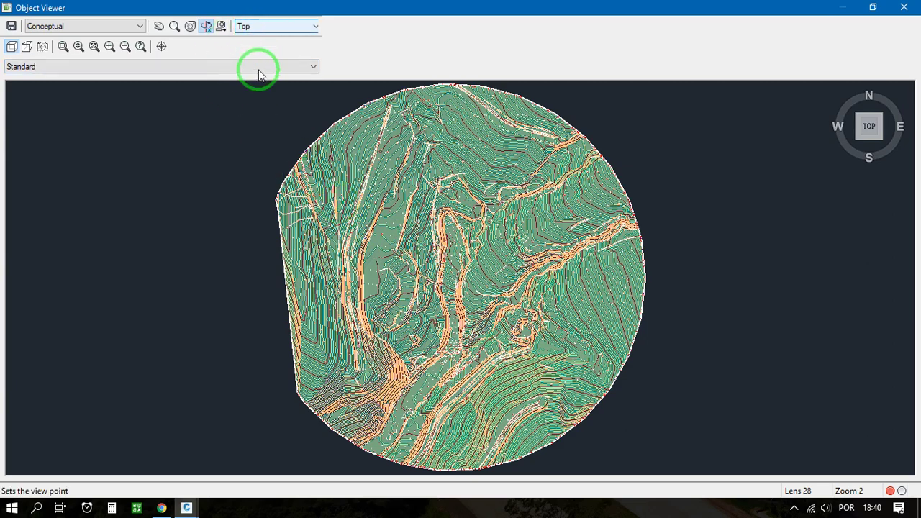
# Inspect the excavation surface's relief from the SW Isometric viewpoint in the Object Viewer, and close the viewer.
pyautogui.click(277, 26)
pyautogui.click(263, 95)
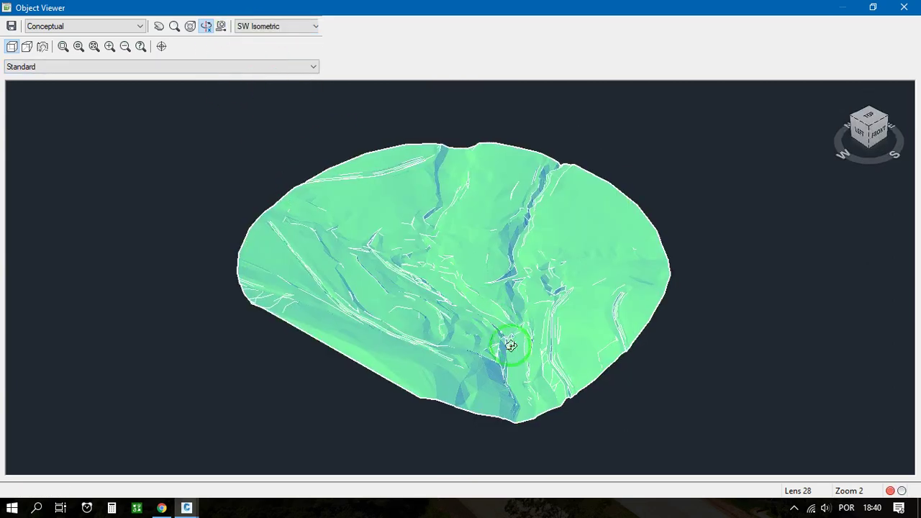
pyautogui.moveTo(520, 346); pyautogui.dragTo(451, 314)
pyautogui.scroll(5, 451, 314)
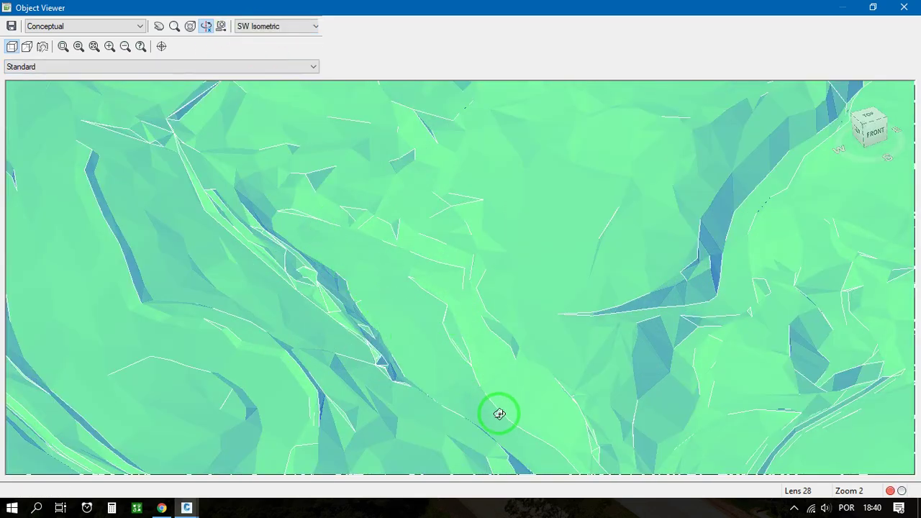
pyautogui.moveTo(510, 422); pyautogui.dragTo(375, 252)
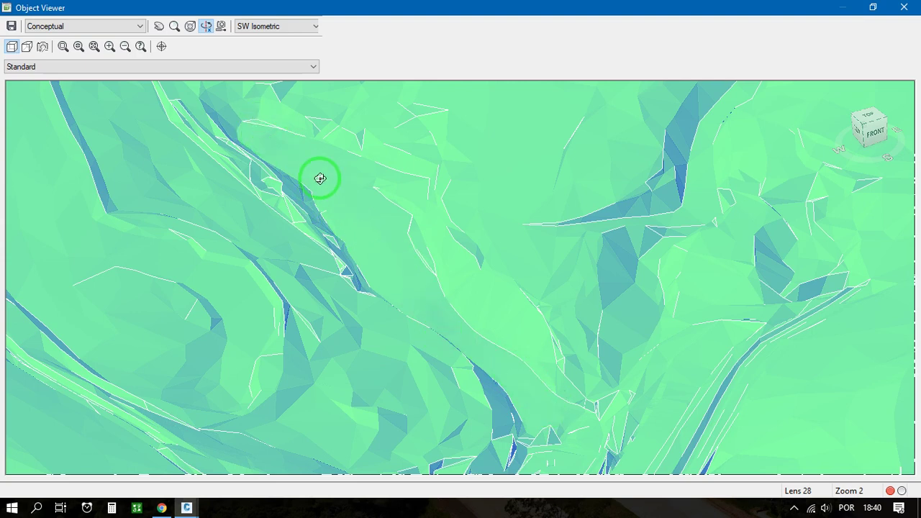
pyautogui.press('Escape')
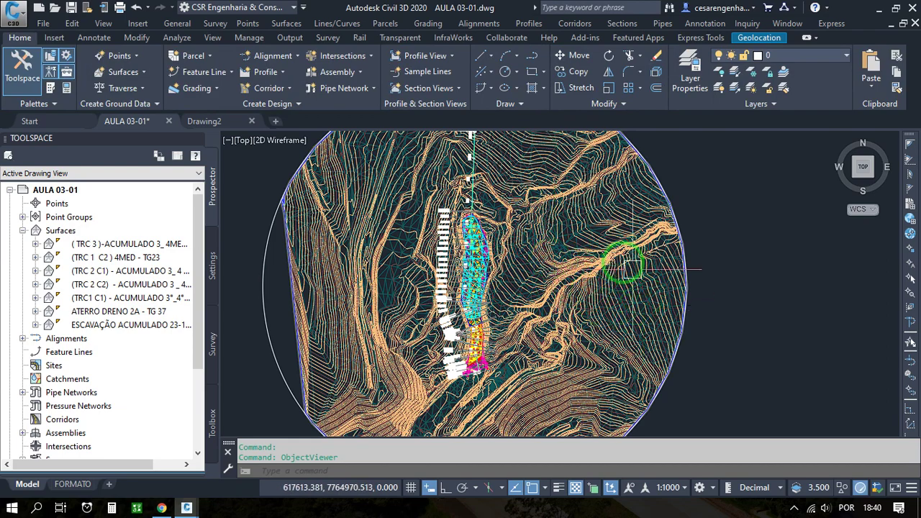
# Switch the drawing's model view to the SW Isometric 3D view.
pyautogui.moveTo(606, 342); pyautogui.dragTo(596, 294, button='middle')
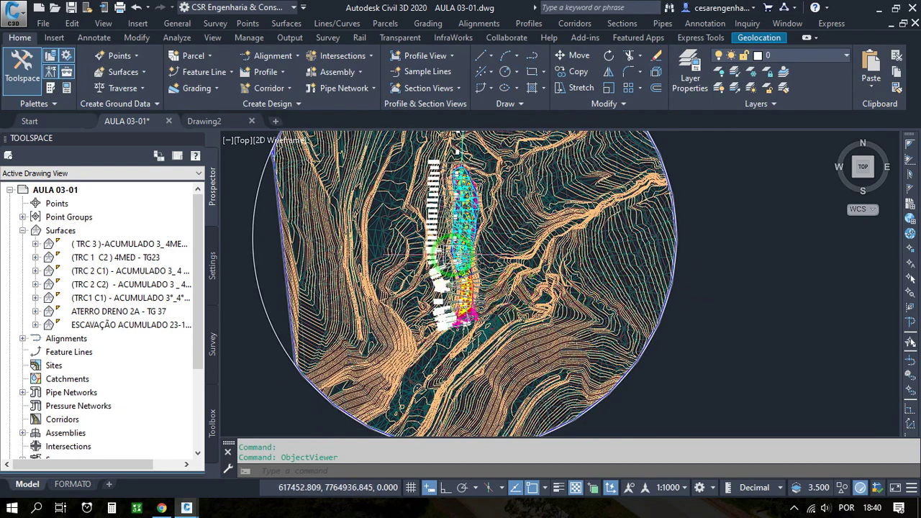
pyautogui.moveTo(447, 254); pyautogui.dragTo(424, 295, button='middle')
pyautogui.scroll(3, 468, 287)
pyautogui.scroll(-2, 482, 288)
pyautogui.scroll(1, 489, 286)
pyautogui.scroll(-1, 432, 280)
pyautogui.scroll(-1, 403, 283)
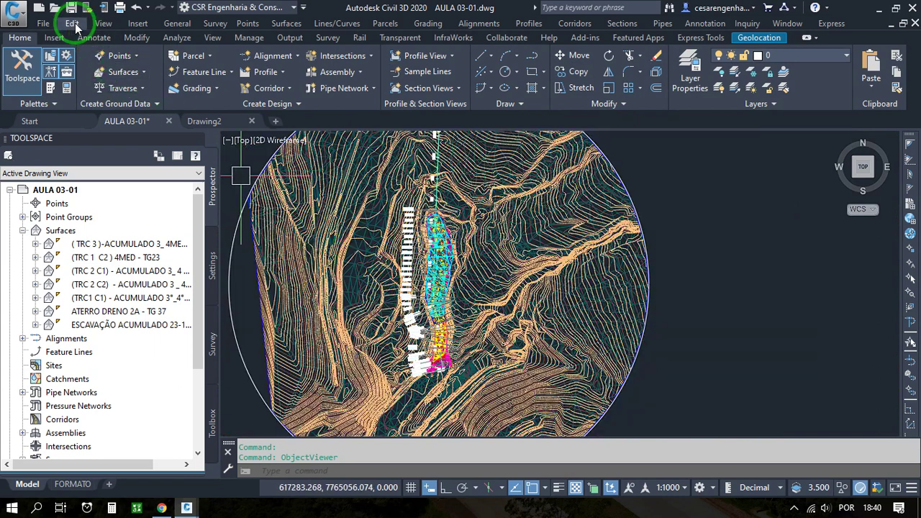
pyautogui.click(103, 23)
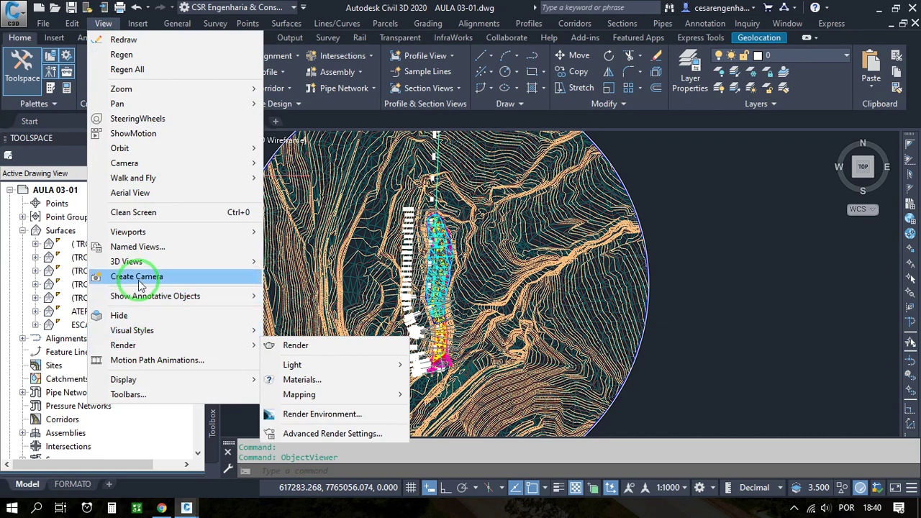
pyautogui.moveTo(140, 262)
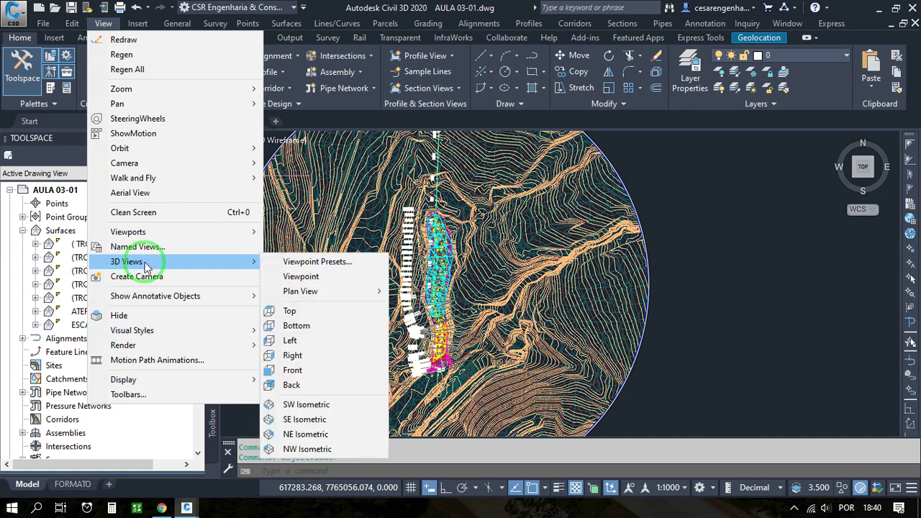
pyautogui.click(294, 404)
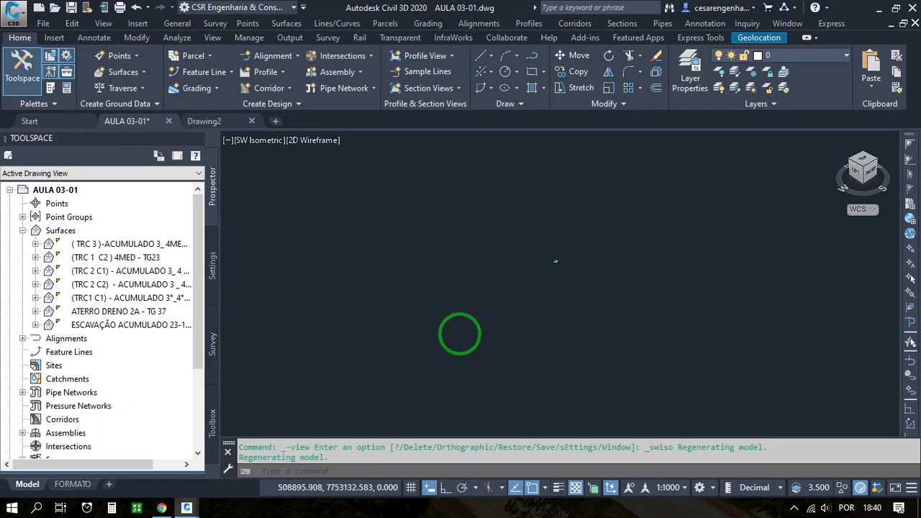
# Apply the Conceptual visual style to the isometric view of the surfaces with the SHADEMODE command.
pyautogui.scroll(6, 273, 257)
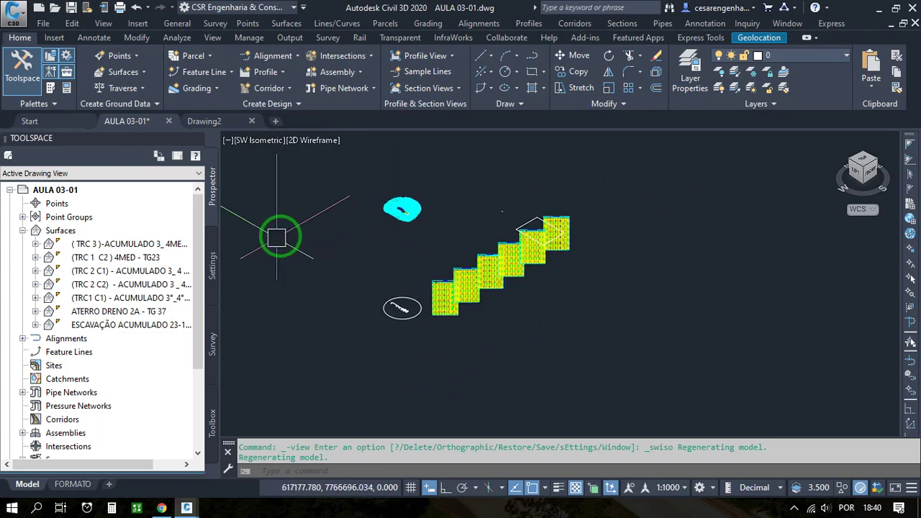
pyautogui.scroll(5, 496, 192)
pyautogui.scroll(4, 461, 195)
pyautogui.moveTo(475, 210); pyautogui.dragTo(544, 382, button='middle')
pyautogui.scroll(-3, 541, 334)
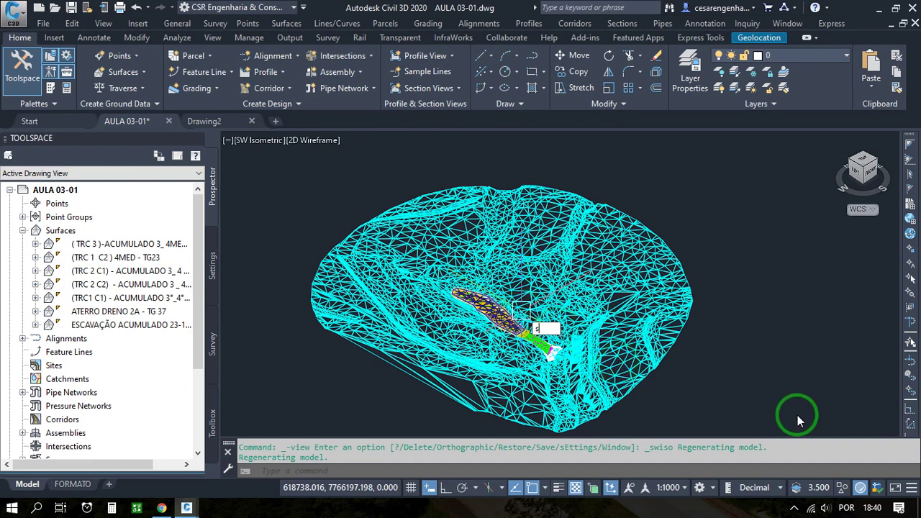
pyautogui.click(763, 368)
pyautogui.press('Escape')
pyautogui.press('Escape')
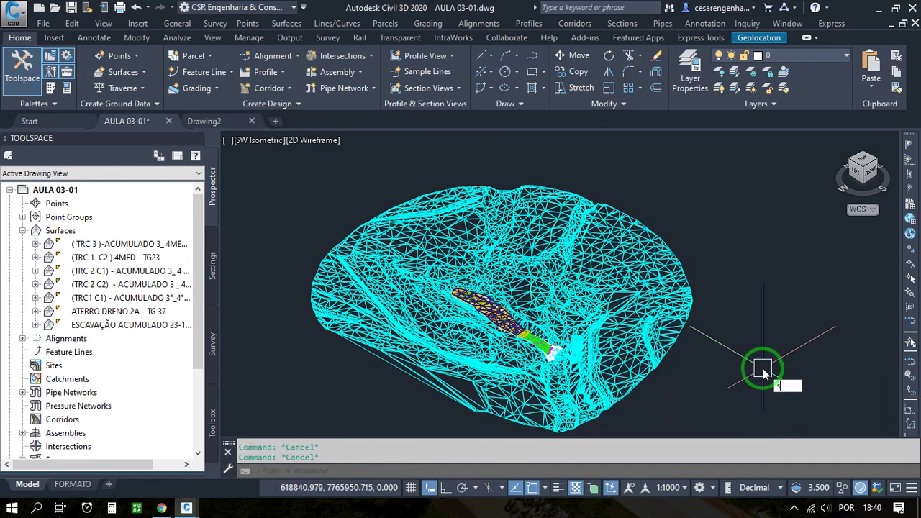
pyautogui.write('sha')
pyautogui.press('Return')
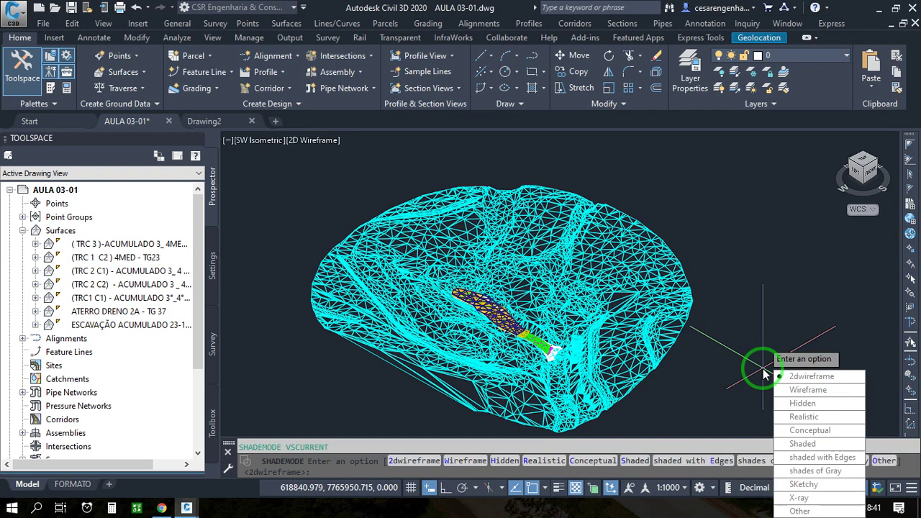
pyautogui.write('c')
pyautogui.press('Return')
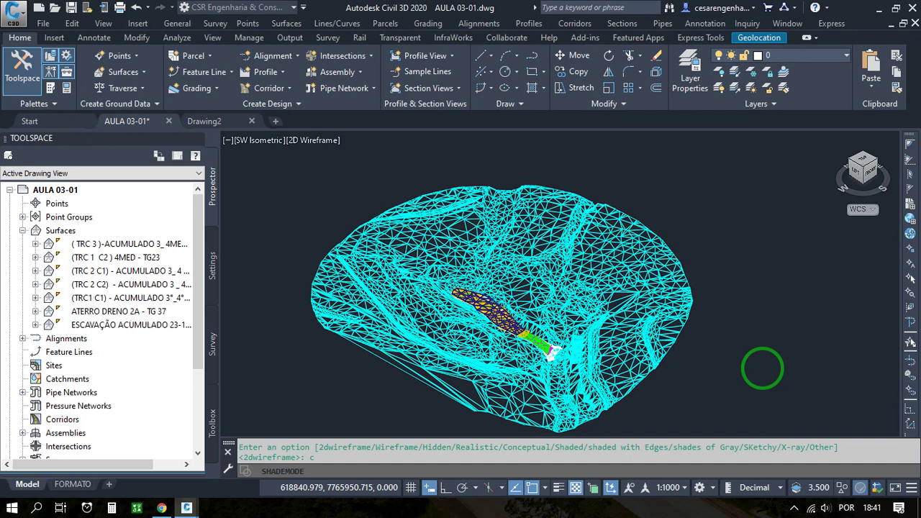
pyautogui.press('Return')
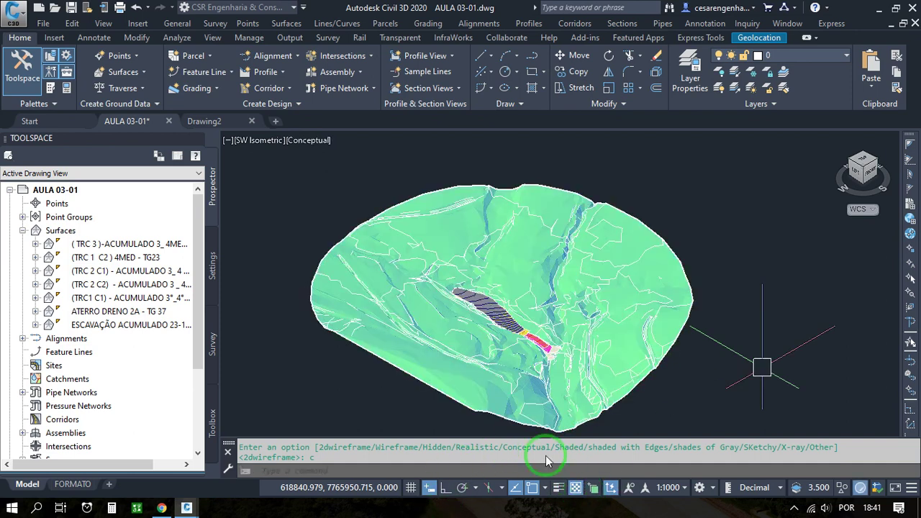
pyautogui.press('Escape')
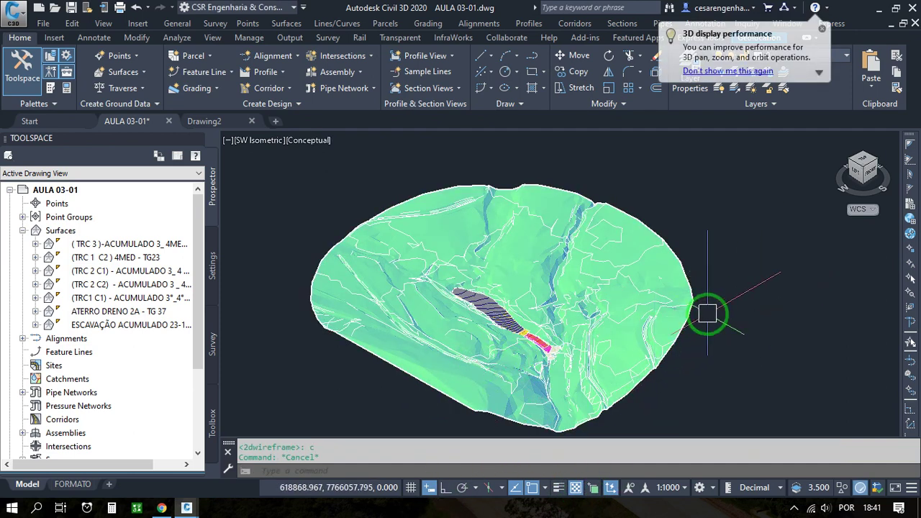
pyautogui.click(104, 23)
pyautogui.moveTo(167, 331)
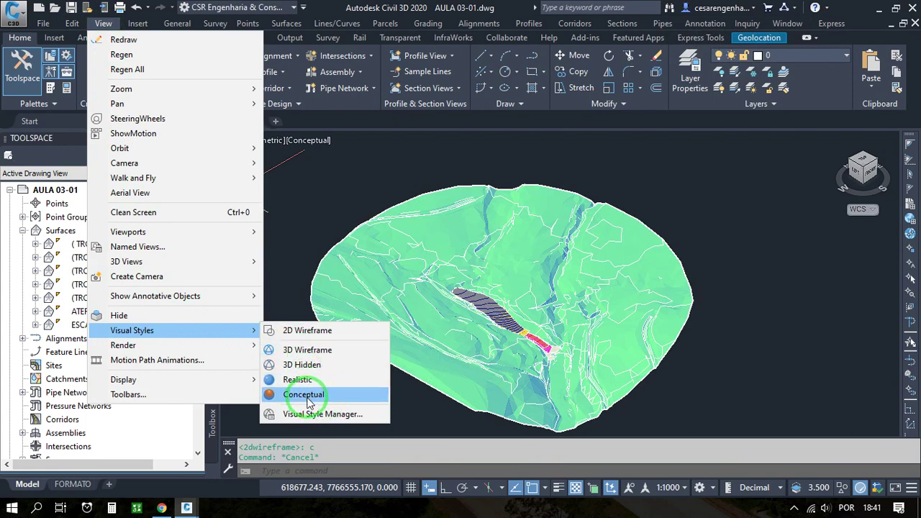
pyautogui.click(765, 237)
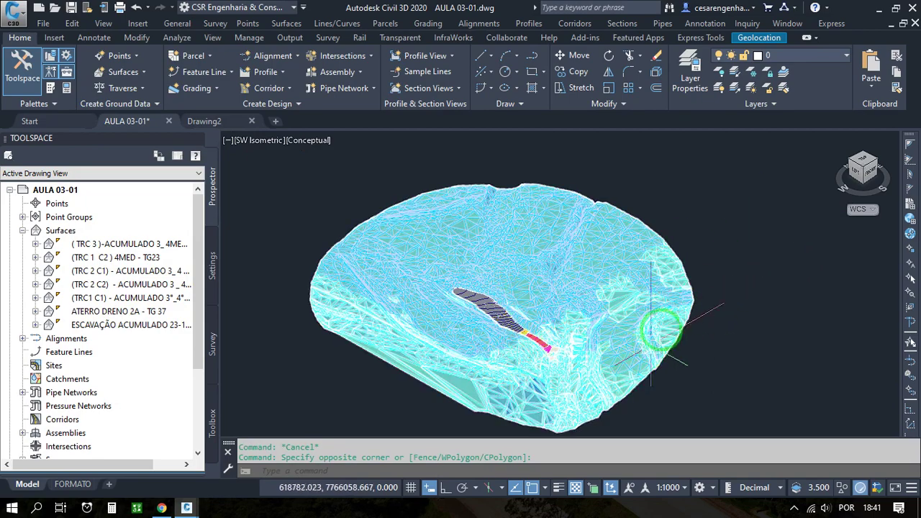
# Examine how the coloured drain and fill surfaces sit inside the excavated valley in the shaded isometric view.
pyautogui.scroll(5, 513, 346)
pyautogui.scroll(-4, 554, 308)
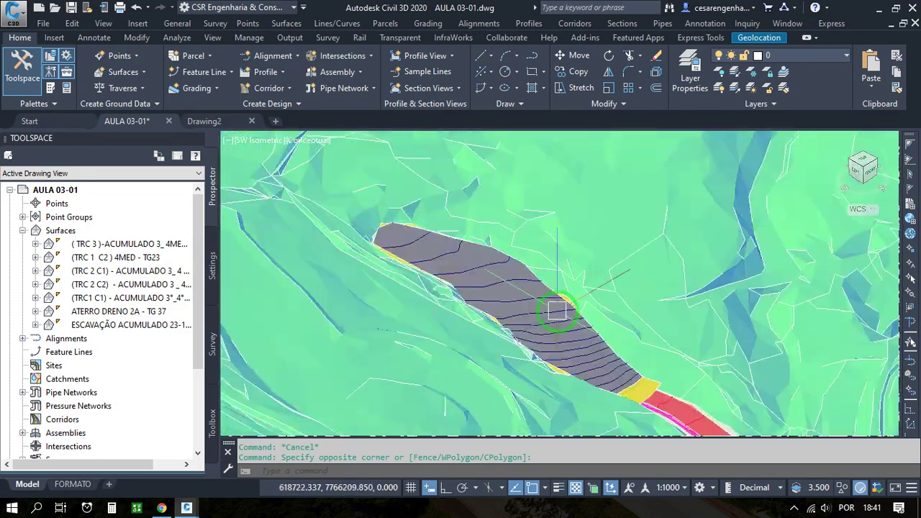
pyautogui.scroll(2, 628, 392)
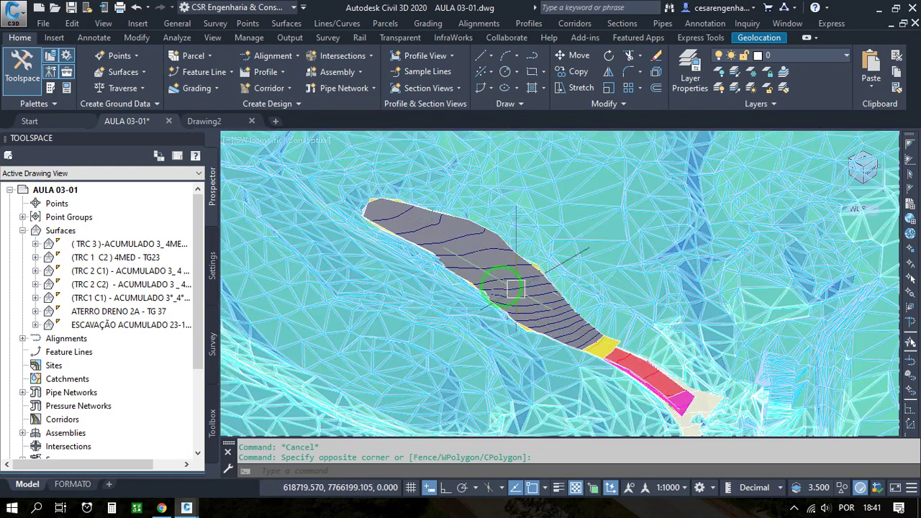
pyautogui.scroll(2, 543, 290)
pyautogui.scroll(-2, 511, 298)
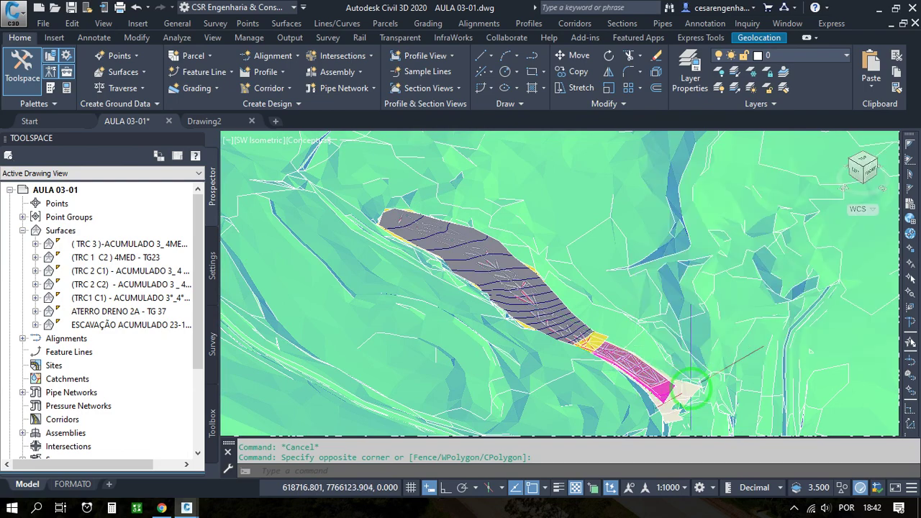
pyautogui.scroll(3, 392, 210)
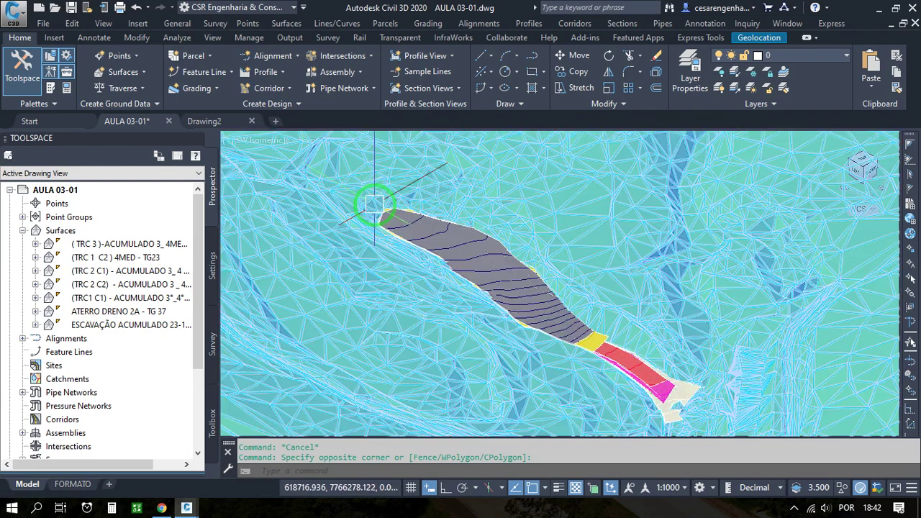
pyautogui.scroll(-3, 569, 286)
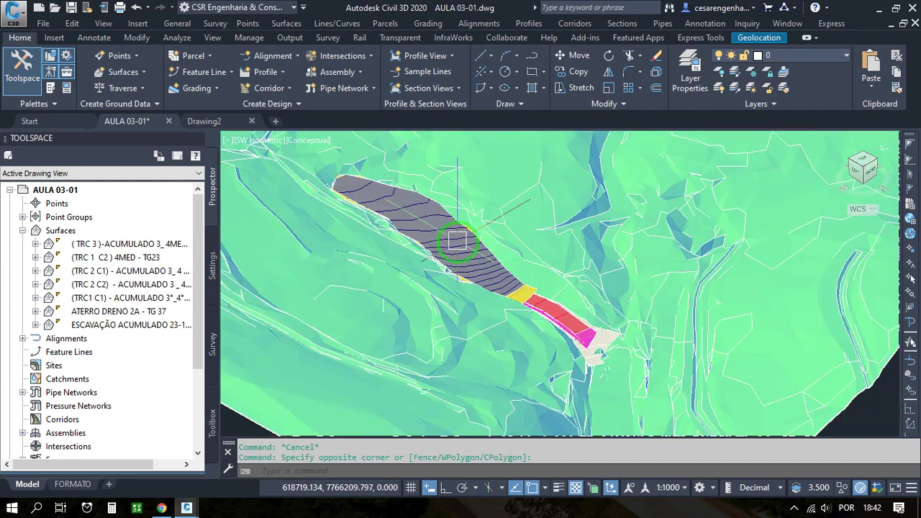
pyautogui.scroll(2, 543, 299)
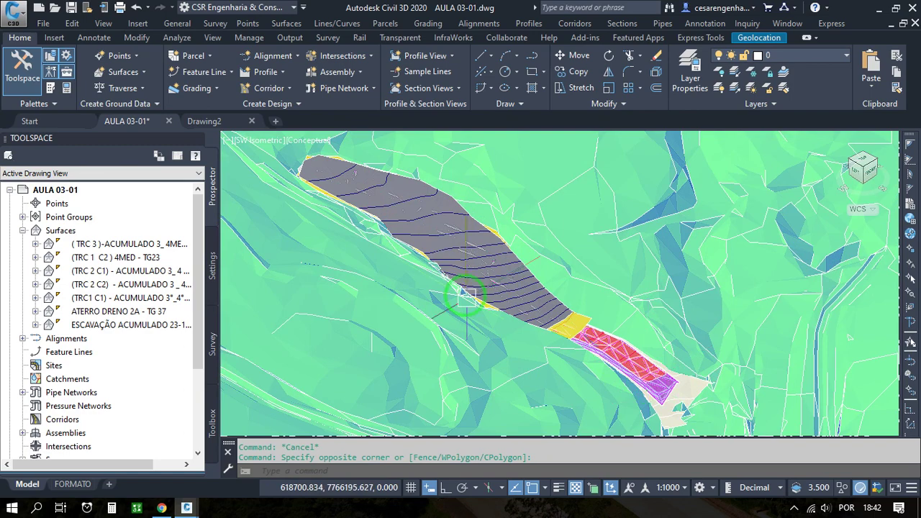
pyautogui.moveTo(530, 224); pyautogui.dragTo(578, 261, button='middle')
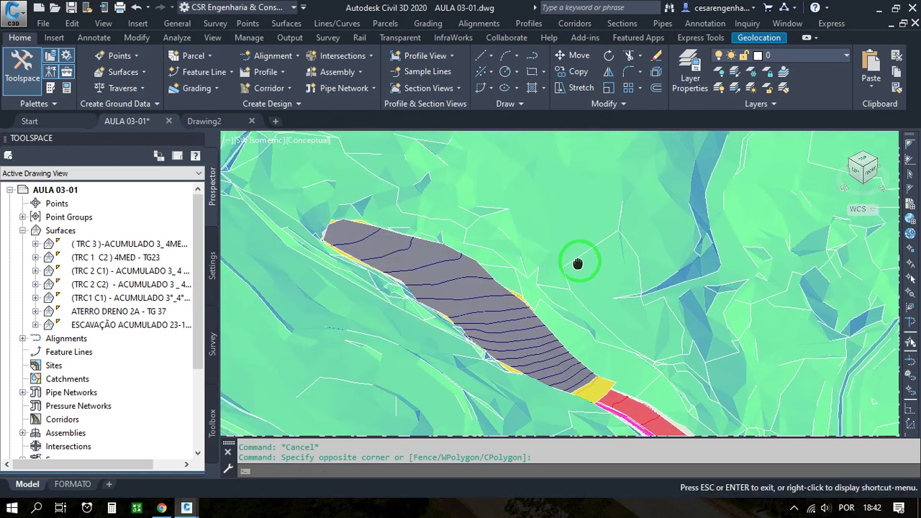
pyautogui.scroll(-2, 475, 300)
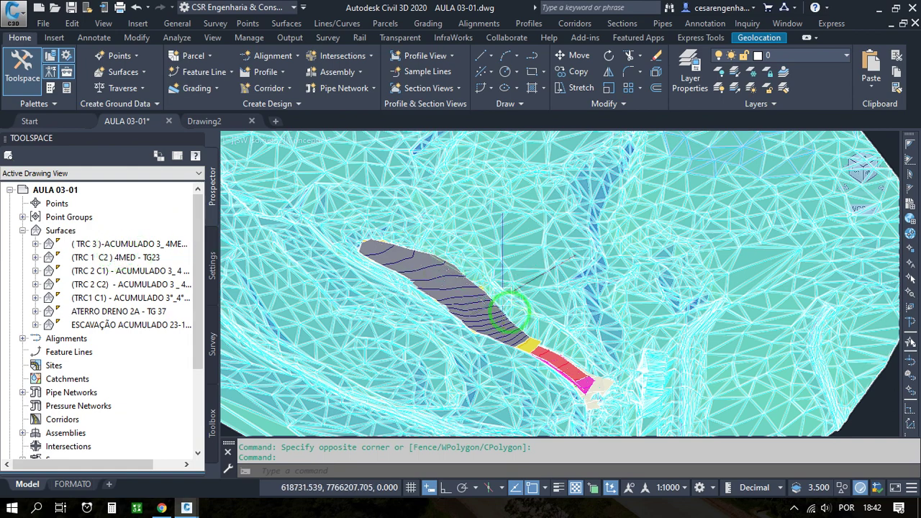
pyautogui.scroll(-10, 504, 302)
pyautogui.scroll(3, 654, 308)
pyautogui.scroll(3, 476, 302)
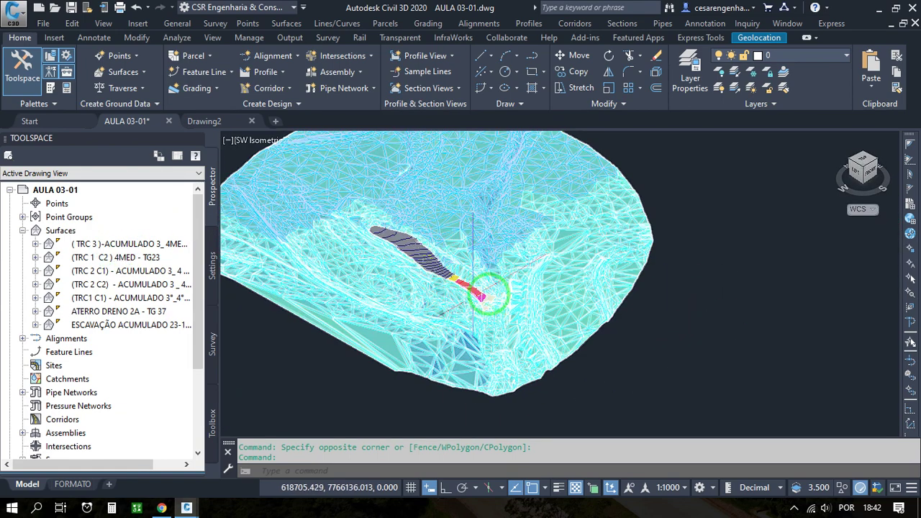
pyautogui.scroll(-4, 512, 305)
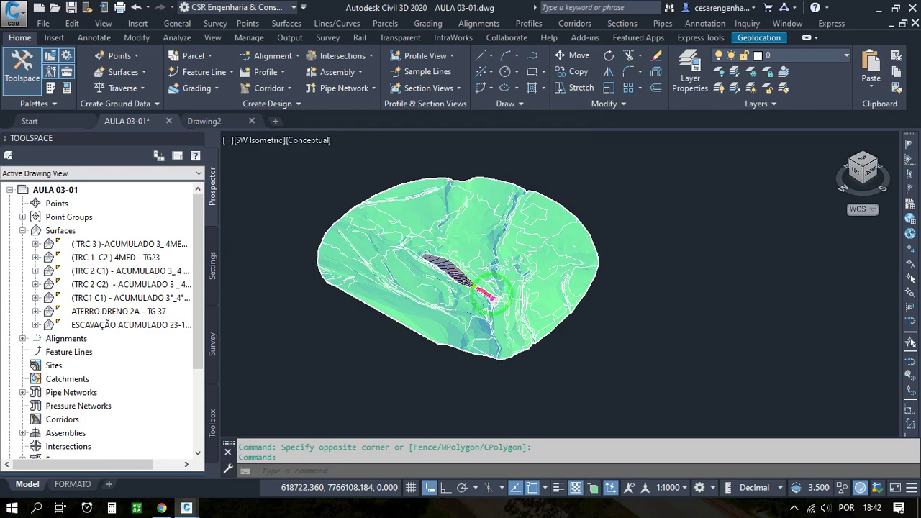
# Switch the model view's visual style to 2D Wireframe with the SHADEMODE command.
pyautogui.scroll(-2, 512, 301)
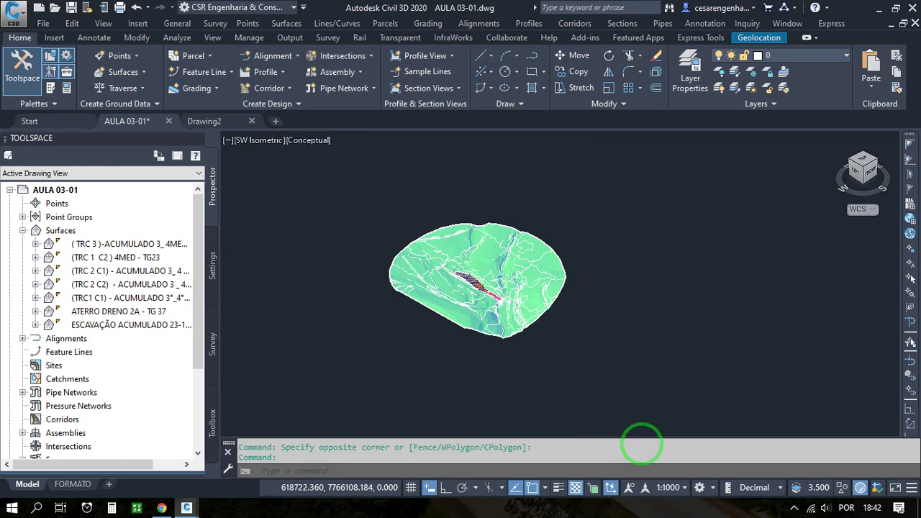
pyautogui.scroll(-2, 648, 436)
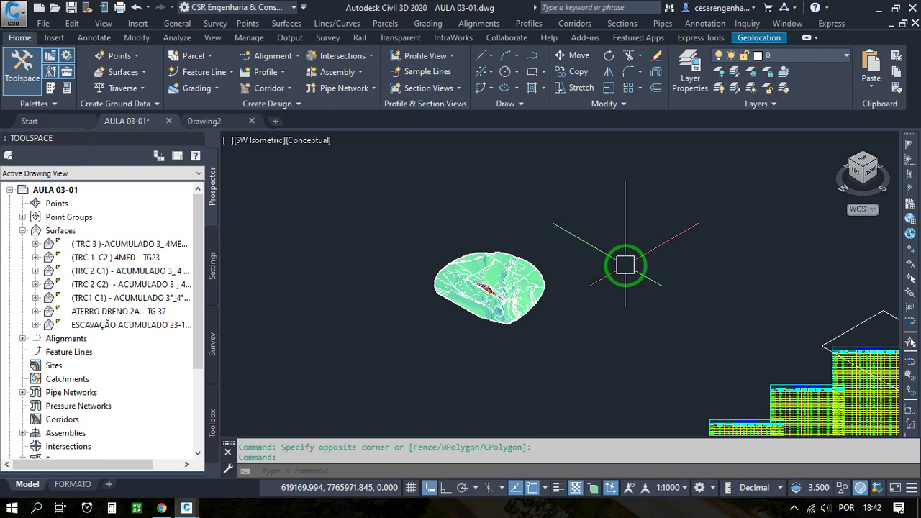
pyautogui.press('Escape')
pyautogui.click(659, 281)
pyautogui.press('Escape')
pyautogui.write('sha')
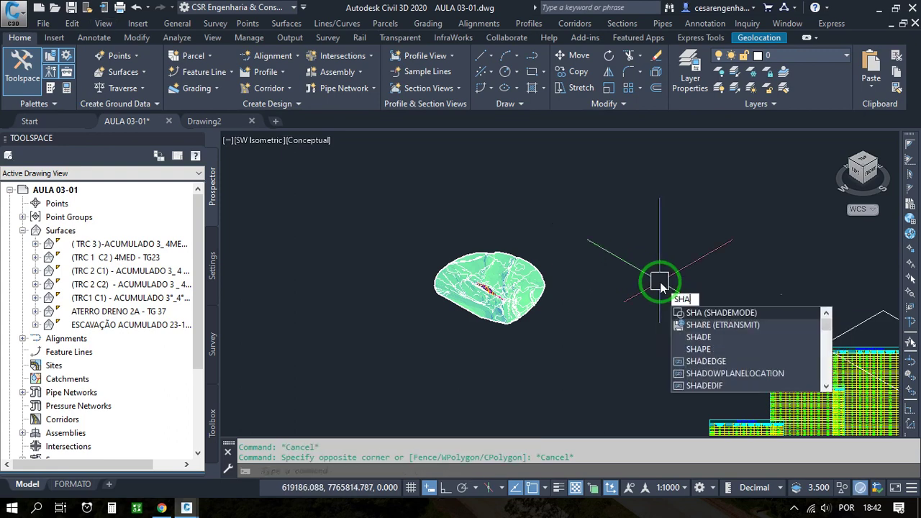
pyautogui.press('Return')
pyautogui.write('2')
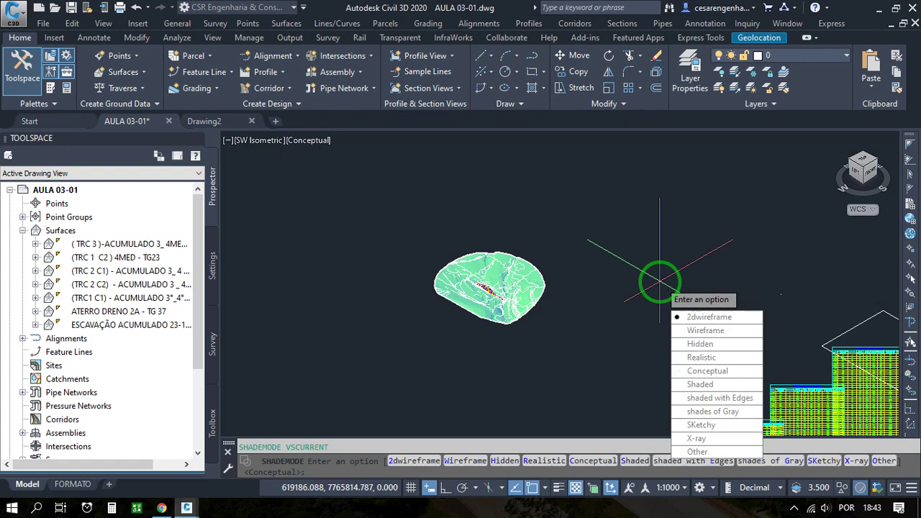
pyautogui.press('Return')
# Return the model to a plan view of the current UCS with the PLAN command.
pyautogui.write('pla')
pyautogui.press('Return')
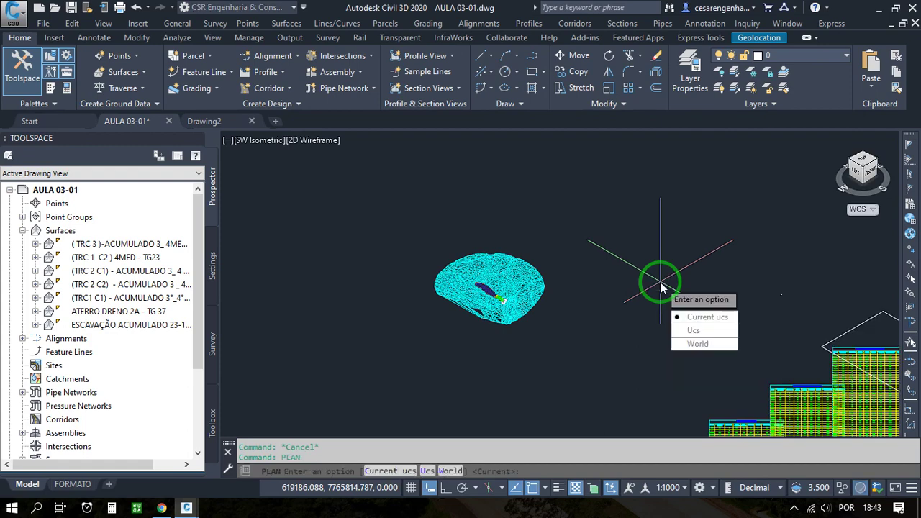
pyautogui.press('Escape')
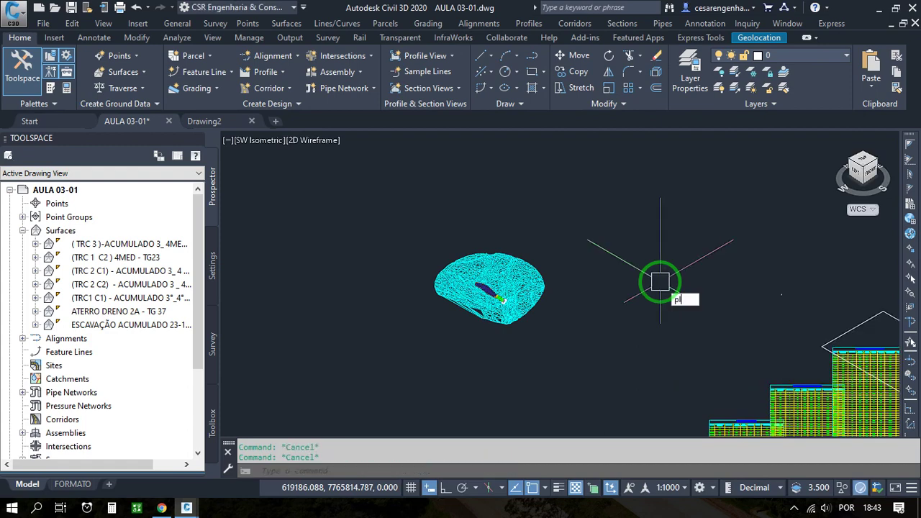
pyautogui.press('Return')
pyautogui.press('Return')
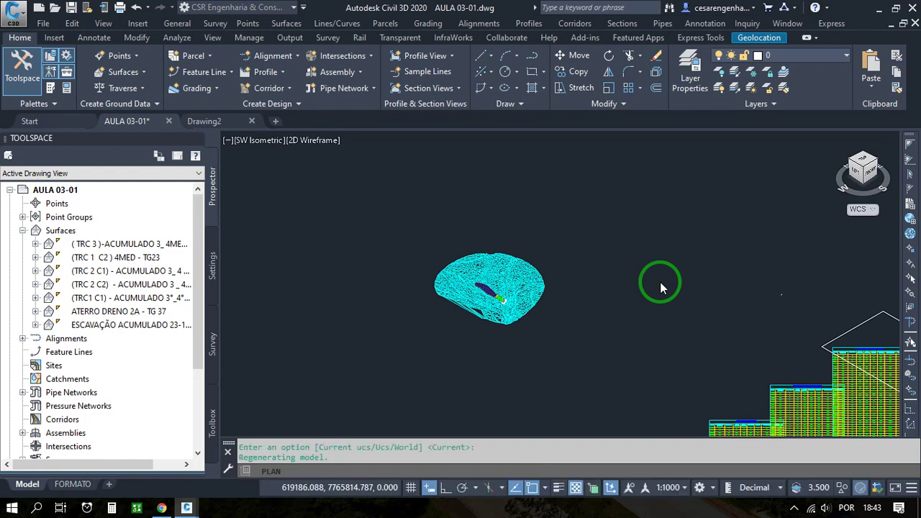
# Examine the sheets of cross sections and the volume tables laid out beside the circular surface plan.
pyautogui.scroll(2, 514, 259)
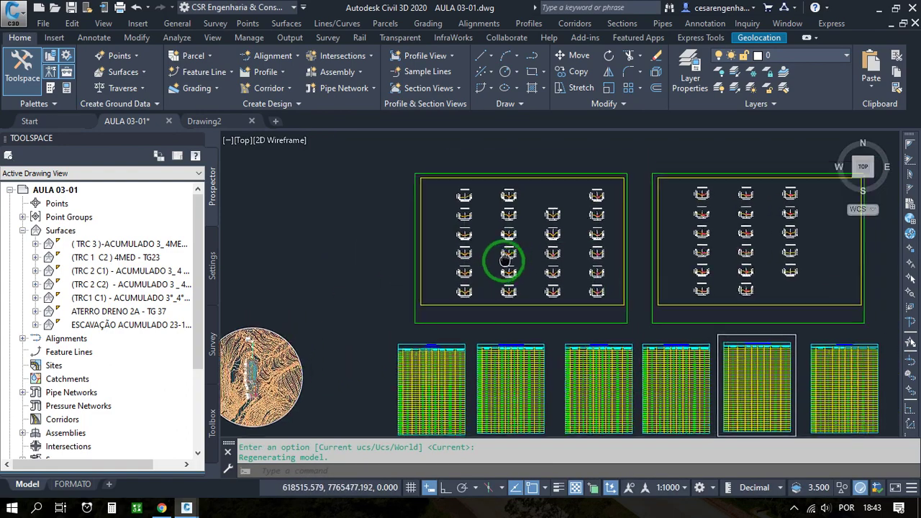
pyautogui.scroll(5, 508, 256)
pyautogui.scroll(-7, 532, 281)
pyautogui.scroll(3, 533, 263)
pyautogui.scroll(2, 567, 234)
pyautogui.scroll(-6, 526, 230)
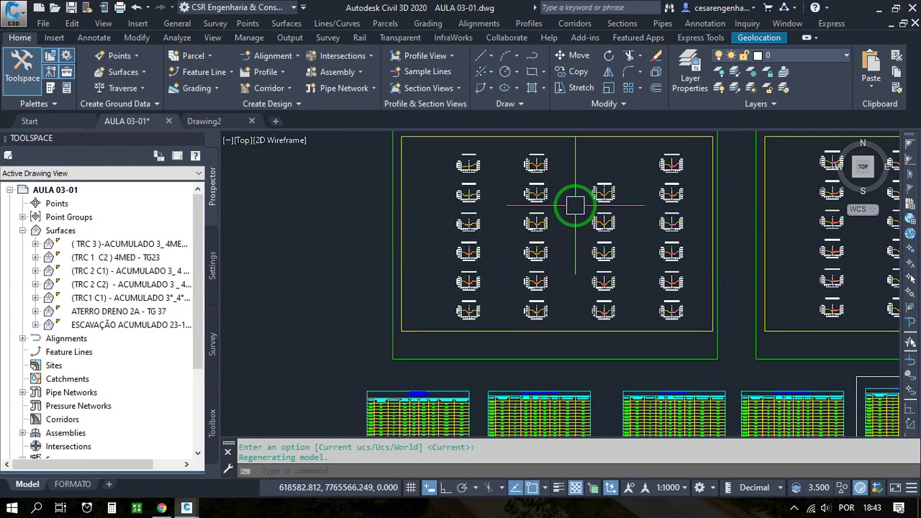
pyautogui.scroll(6, 539, 257)
pyautogui.scroll(-2, 405, 261)
pyautogui.scroll(-4, 602, 323)
# Inspect the stacked material sections of one drain cross section, from the green lower layer up to the ATERRO DE REJEITO DRENO 2A fill.
pyautogui.scroll(9, 603, 320)
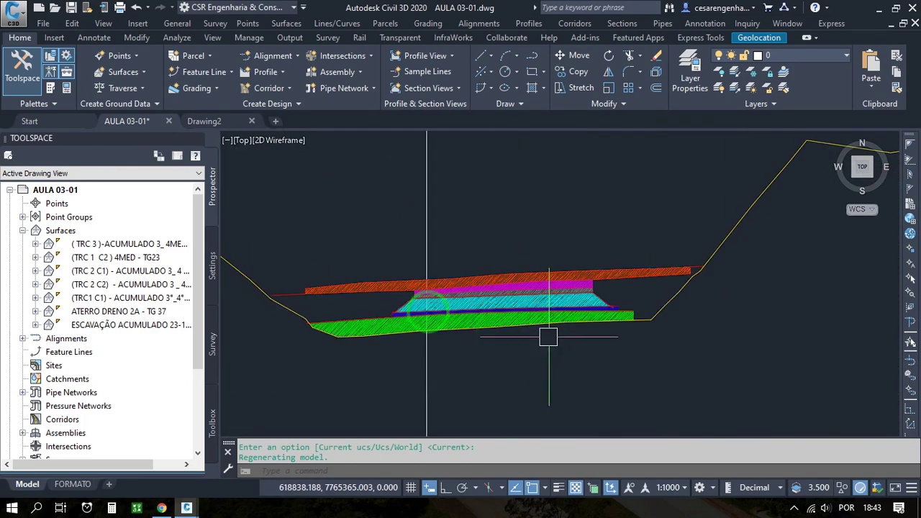
pyautogui.scroll(3, 446, 281)
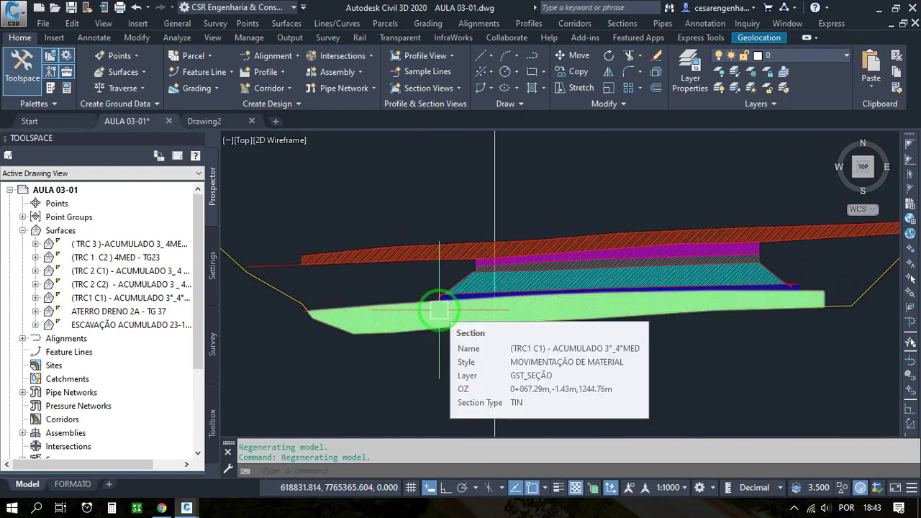
pyautogui.scroll(5, 438, 313)
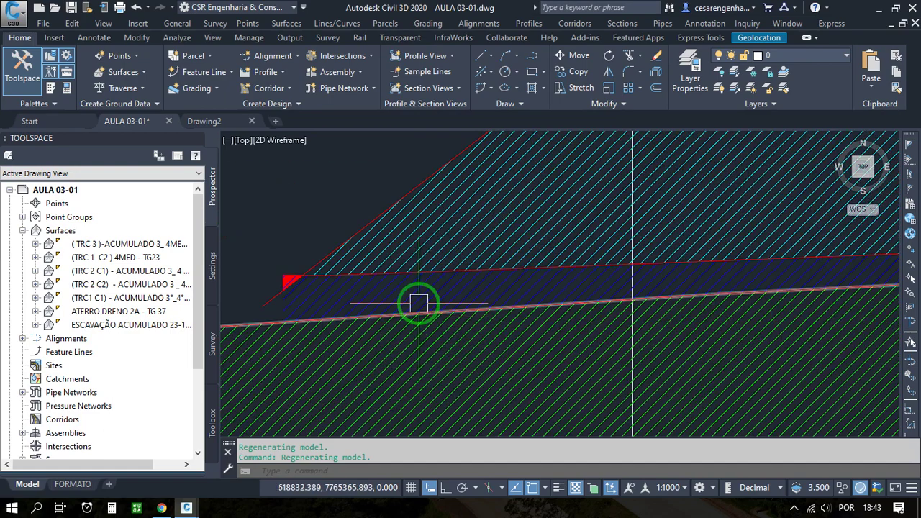
pyautogui.moveTo(417, 301)
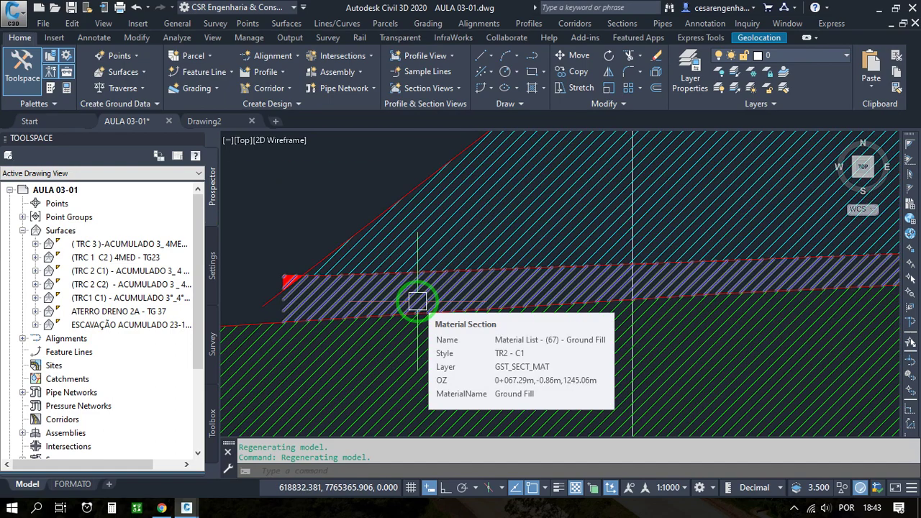
pyautogui.scroll(-3, 417, 301)
pyautogui.moveTo(452, 253)
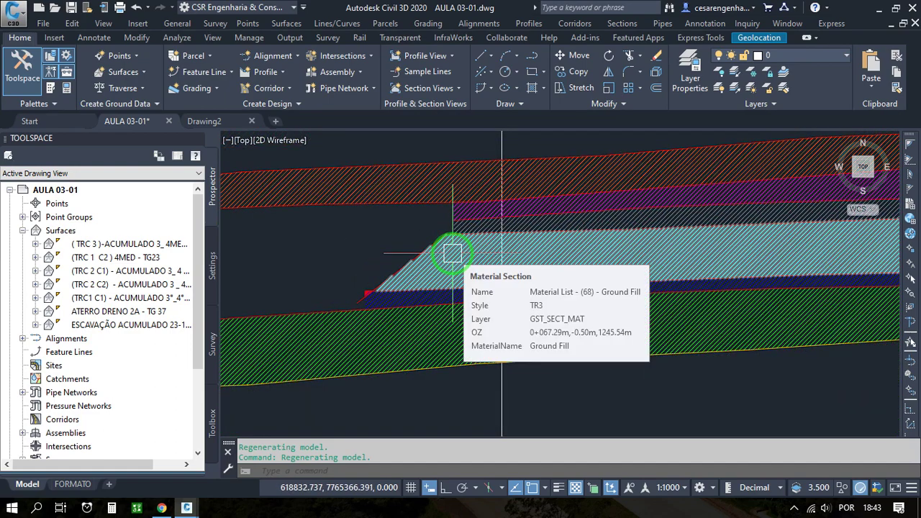
pyautogui.scroll(5, 452, 253)
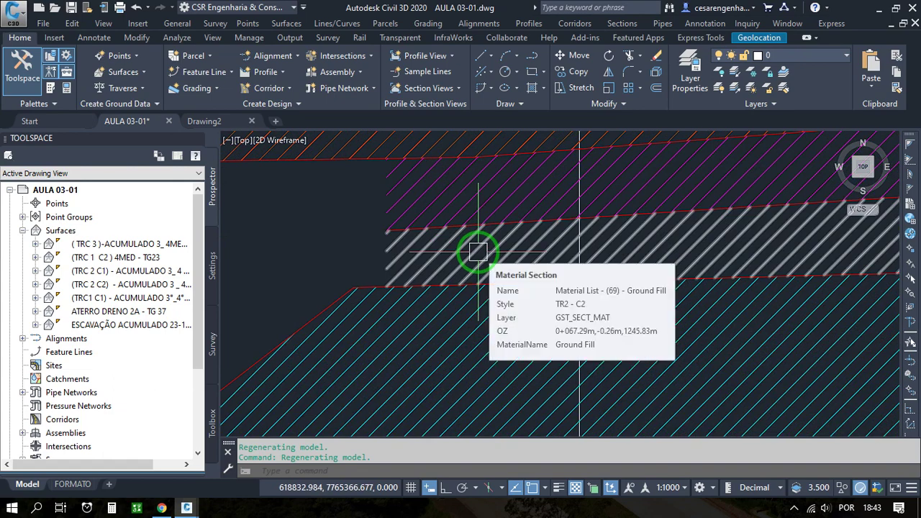
pyautogui.scroll(-4, 477, 251)
pyautogui.scroll(4, 477, 231)
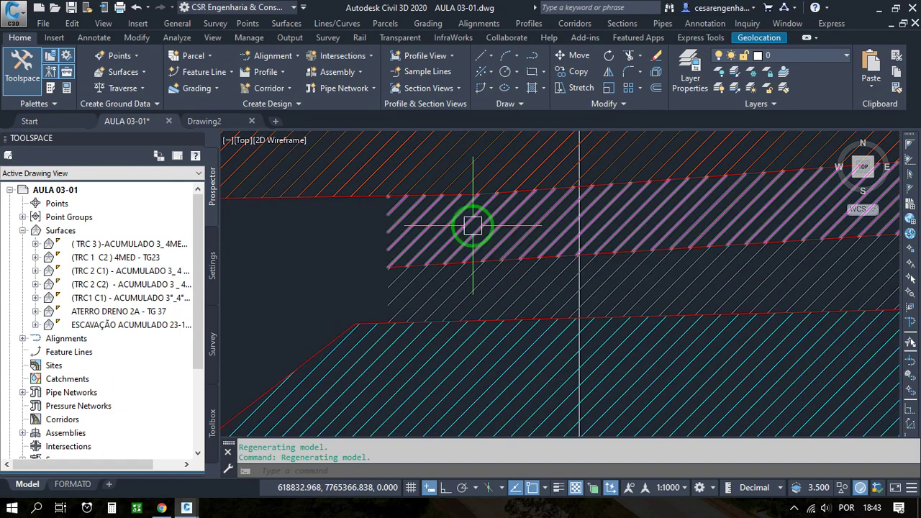
pyautogui.moveTo(473, 225)
pyautogui.scroll(-3, 472, 225)
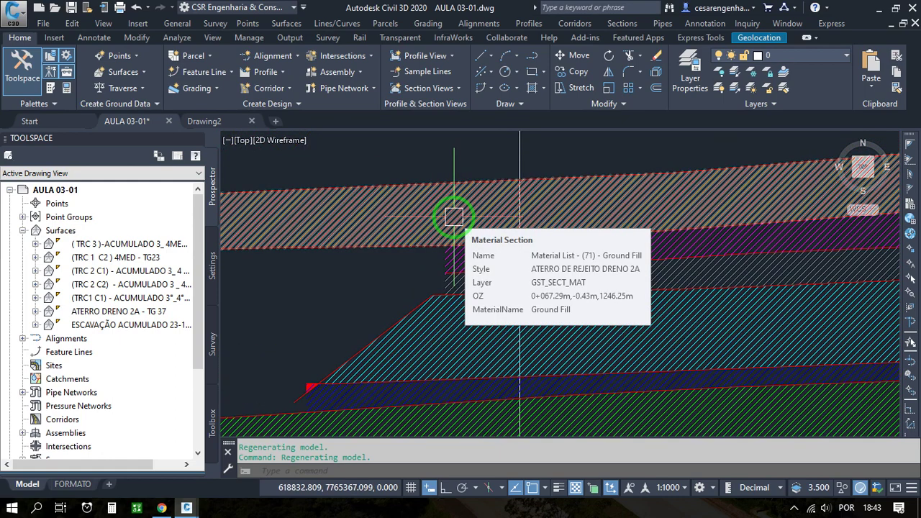
pyautogui.scroll(-4, 454, 216)
pyautogui.scroll(2, 536, 285)
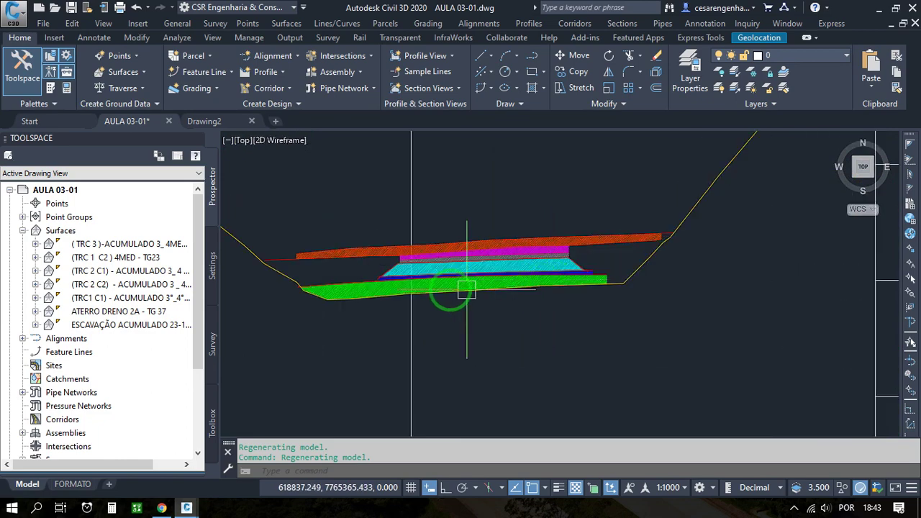
pyautogui.scroll(2, 536, 286)
pyautogui.scroll(-1, 449, 252)
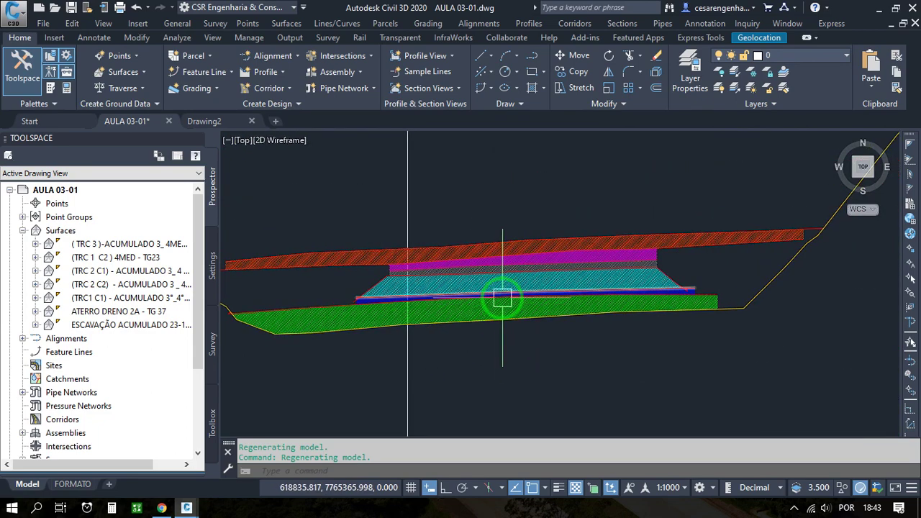
# Select the overlapping drain surfaces in the plan and open them in the Object Viewer.
pyautogui.scroll(-6, 404, 312)
pyautogui.scroll(4, 425, 273)
pyautogui.scroll(-8, 438, 208)
pyautogui.scroll(8, 346, 237)
pyautogui.scroll(6, 436, 265)
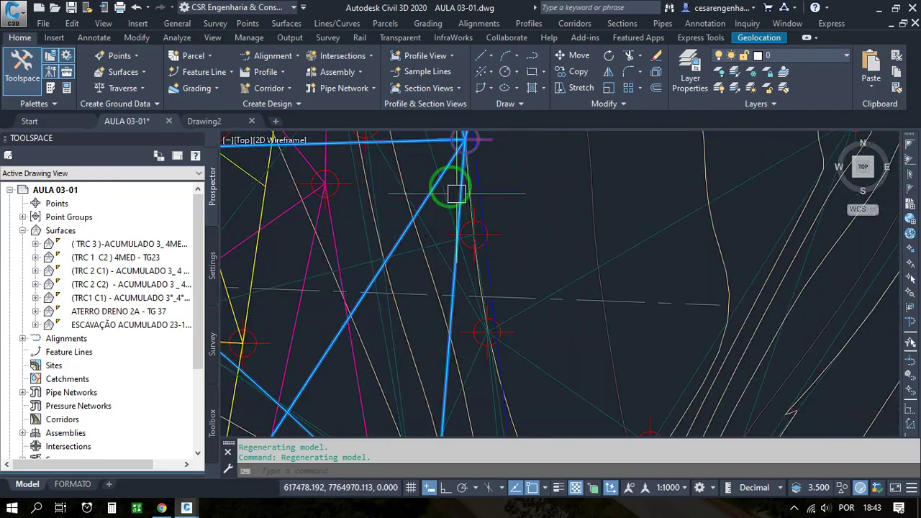
pyautogui.click(455, 193)
pyautogui.scroll(-5, 421, 264)
pyautogui.scroll(10, 437, 318)
pyautogui.click(551, 222)
pyautogui.rightClick(554, 220)
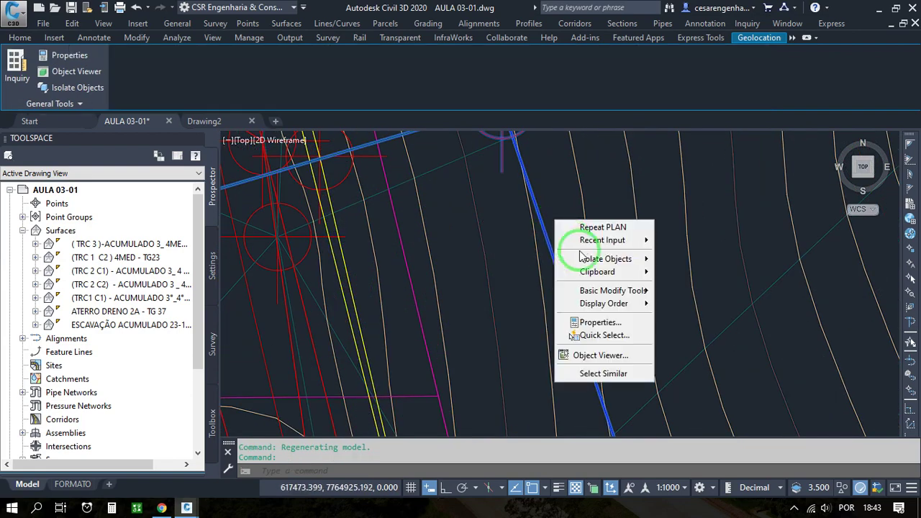
pyautogui.click(597, 358)
# Inspect the selected surfaces up close by orbiting from the SW Isometric viewpoint, and close the Object Viewer.
pyautogui.click(252, 29)
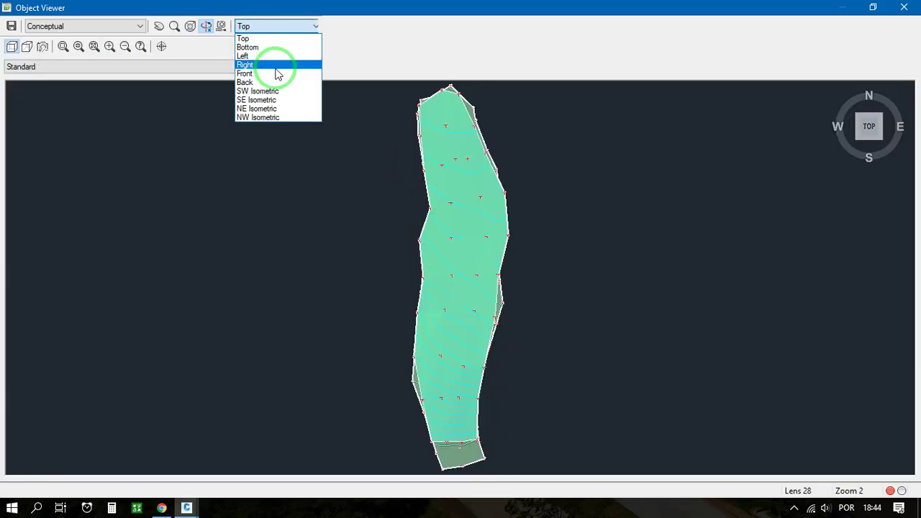
pyautogui.click(263, 92)
pyautogui.moveTo(541, 281); pyautogui.dragTo(488, 257)
pyautogui.scroll(8, 488, 258)
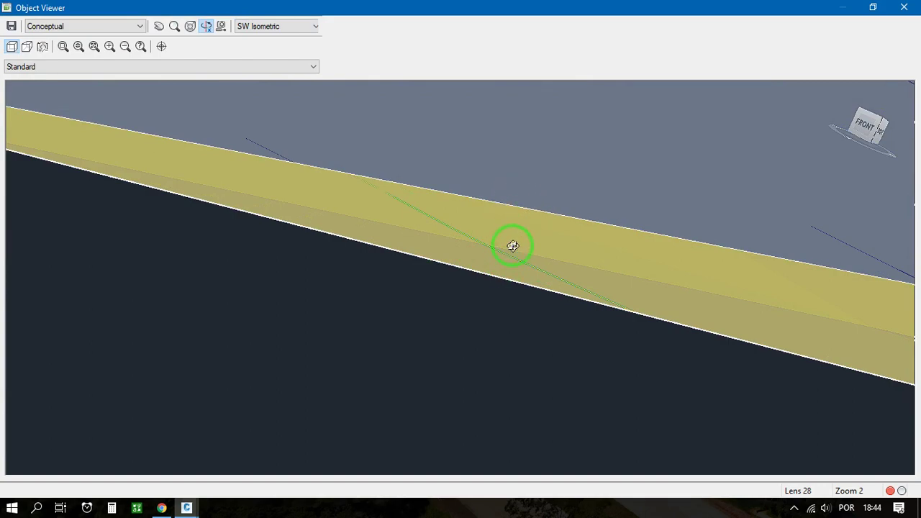
pyautogui.click(904, 7)
# Start a polyline beside section EST. 2+10,0, turn on Ortho mode and add a downward segment 1 unit long.
pyautogui.scroll(-15, 531, 290)
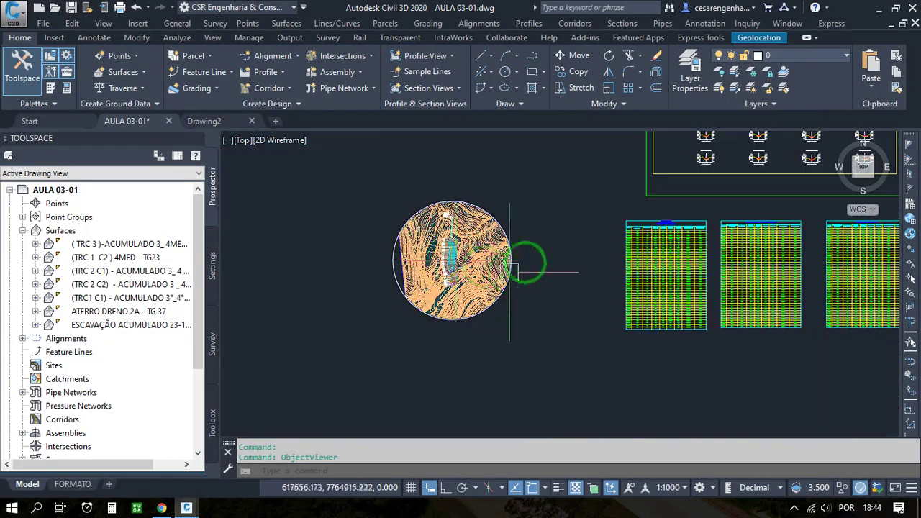
pyautogui.scroll(12, 504, 303)
pyautogui.moveTo(706, 355); pyautogui.dragTo(549, 262, button='middle')
pyautogui.press('Escape')
pyautogui.press('Escape')
pyautogui.write('p')
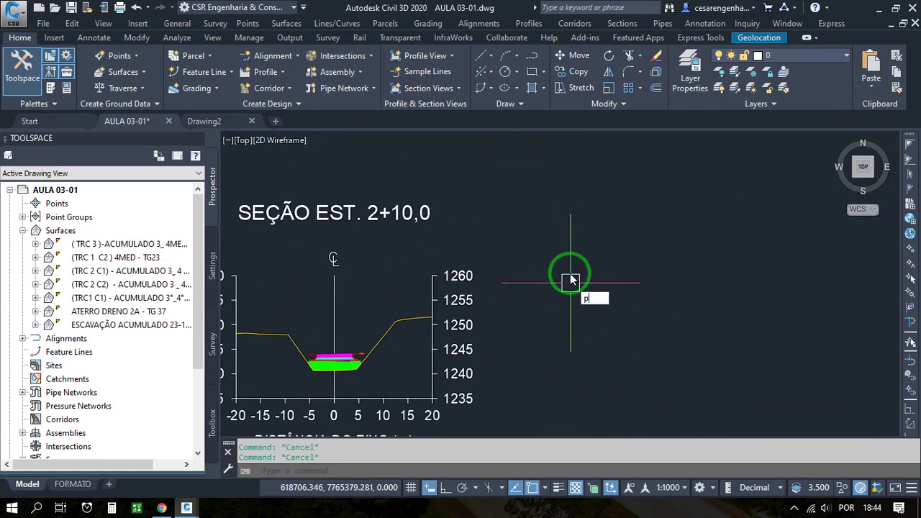
pyautogui.write('l')
pyautogui.press('Return')
pyautogui.click(556, 209)
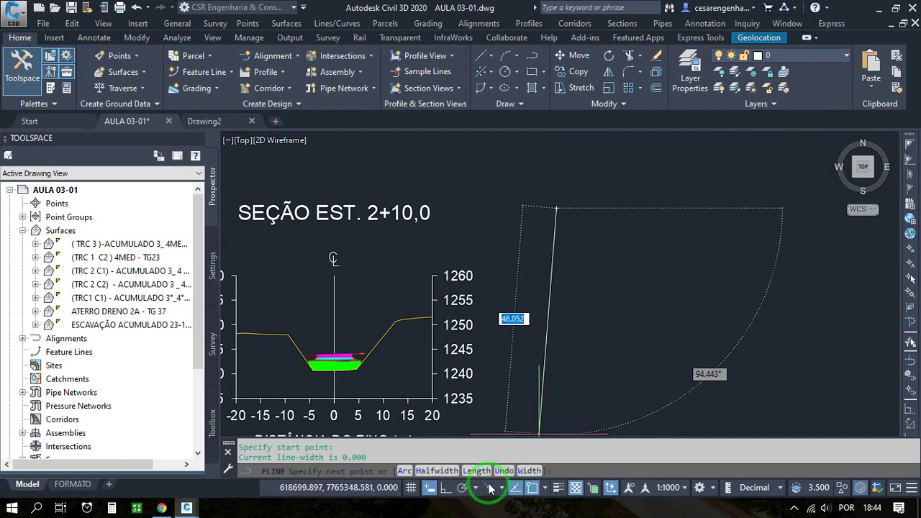
pyautogui.click(444, 488)
pyautogui.write('1')
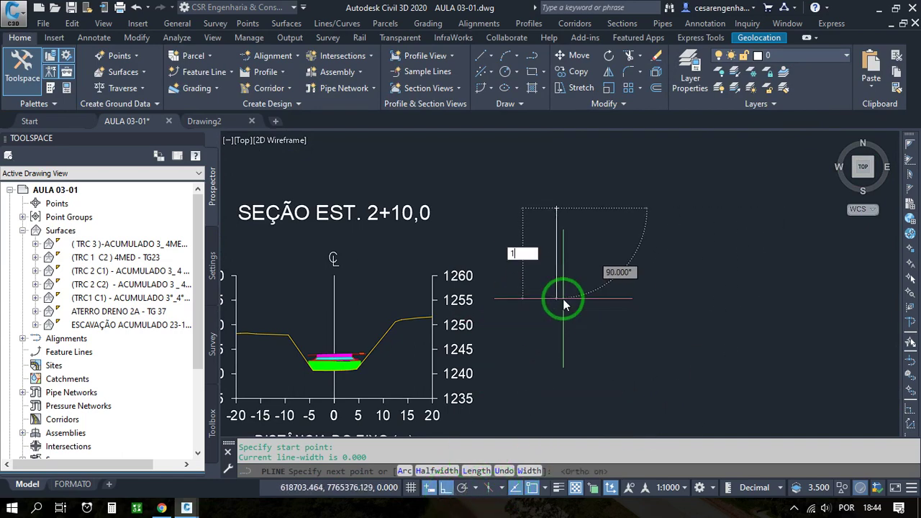
pyautogui.press('Return')
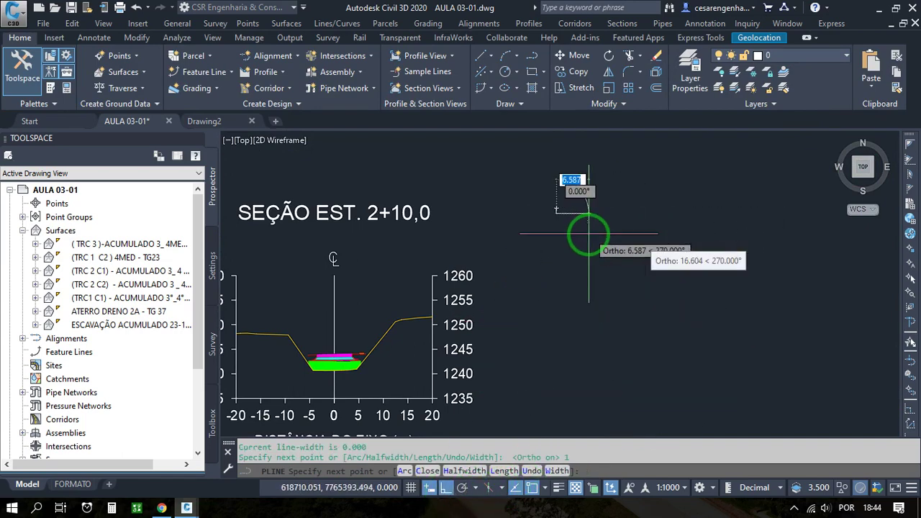
# End the polyline command and erase the short vertical polyline beside section EST. 2+10,0.
pyautogui.scroll(2, 600, 233)
pyautogui.press('Escape')
pyautogui.click(524, 209)
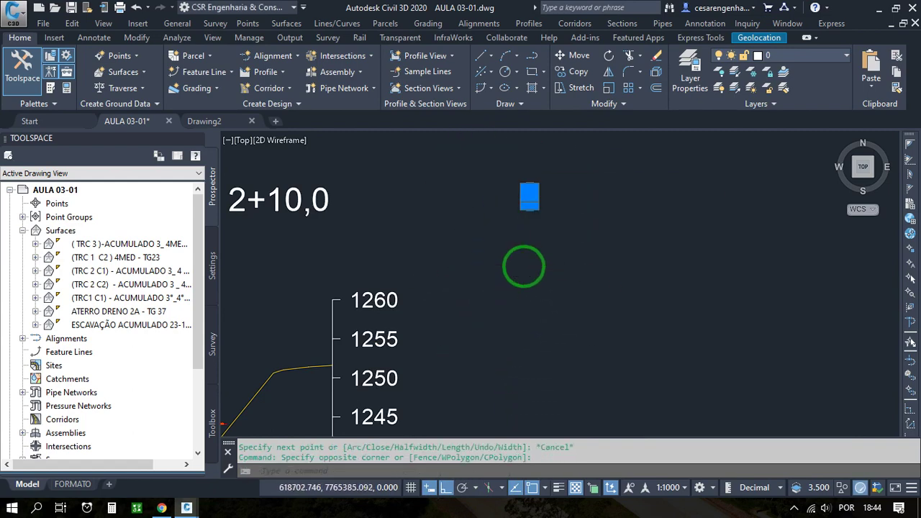
pyautogui.click(541, 362)
pyautogui.press('Delete')
pyautogui.press('Escape')
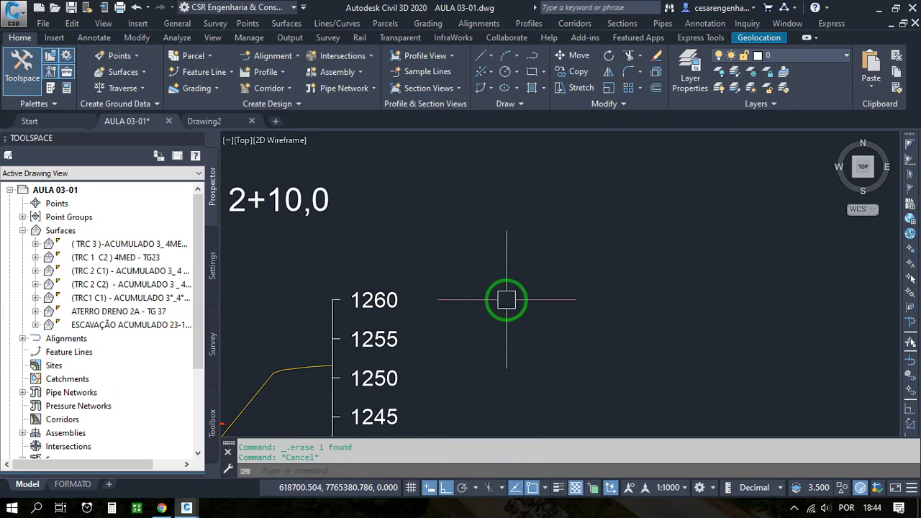
# Draw an L-shaped polyline beside section EST. 2+10,0 with a vertical leg and a horizontal leg, each 1 unit long.
pyautogui.write('pl')
pyautogui.press('space')
pyautogui.press('space')
pyautogui.write('1')
pyautogui.press('Return')
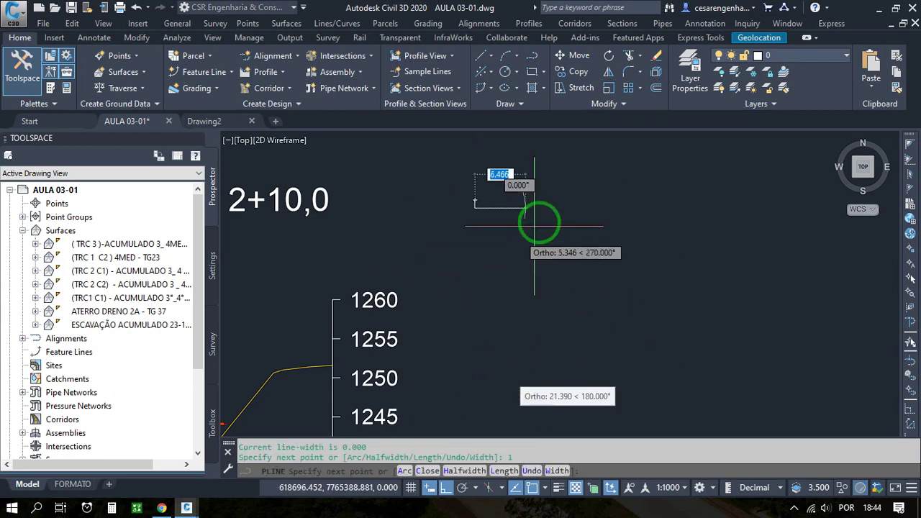
pyautogui.scroll(-2, 554, 201)
pyautogui.scroll(3, 497, 183)
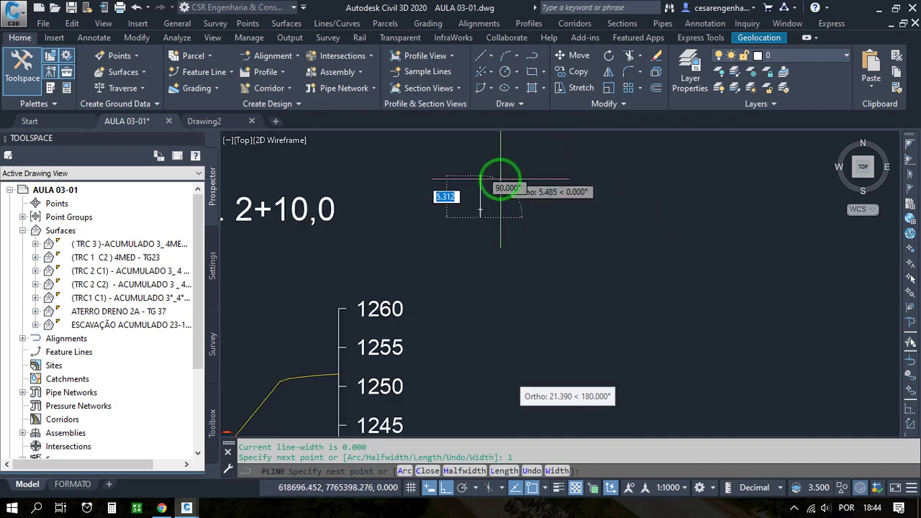
pyautogui.write('1')
pyautogui.press('Return')
pyautogui.scroll(4, 460, 219)
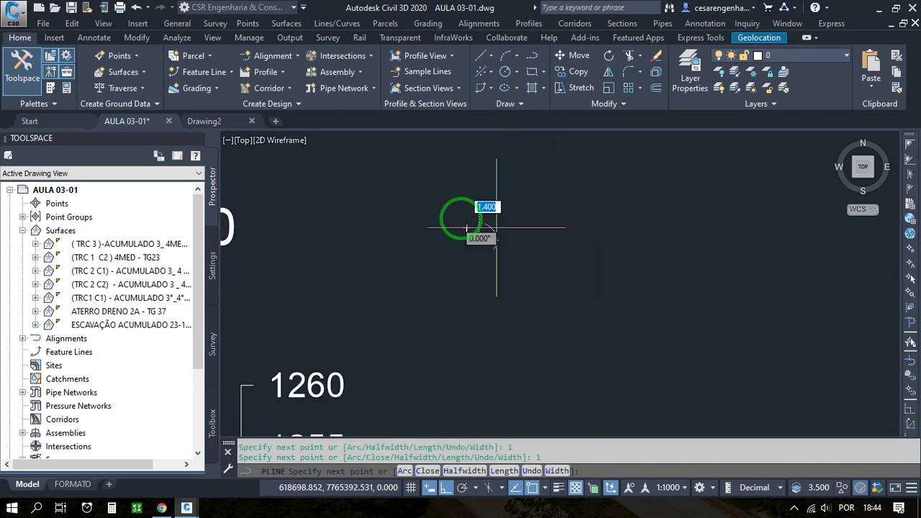
pyautogui.press('Escape')
# Draw a diagonal polyline from the top of the vertical leg to the free end of the horizontal leg.
pyautogui.press('Return')
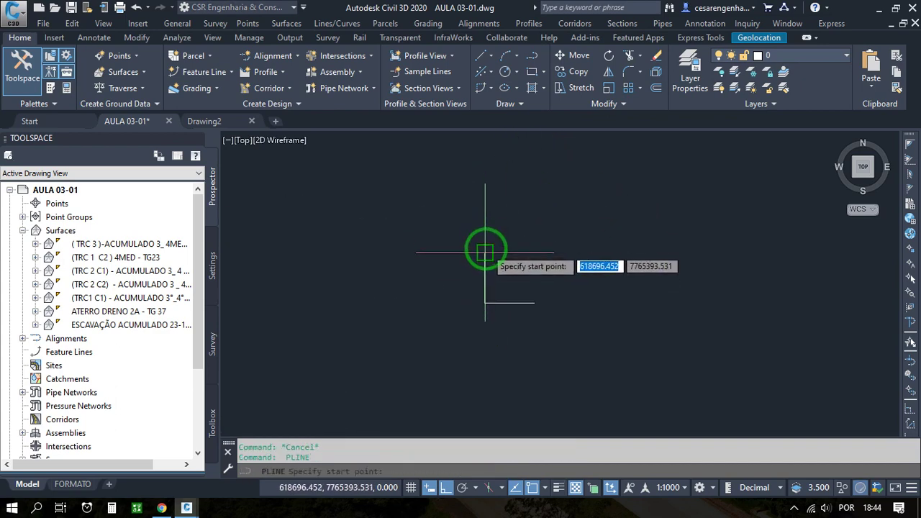
pyautogui.click(485, 252)
pyautogui.click(535, 302)
pyautogui.press('Escape')
# Copy the complete slope triangle to a spot on its left, level with the original.
pyautogui.click(552, 324)
pyautogui.click(438, 238)
pyautogui.press('Return')
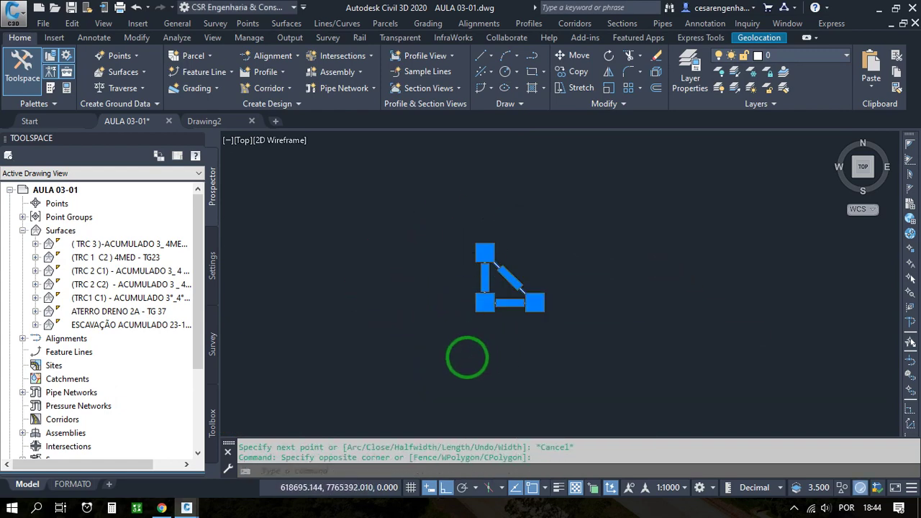
pyautogui.click(526, 339)
pyautogui.click(387, 334)
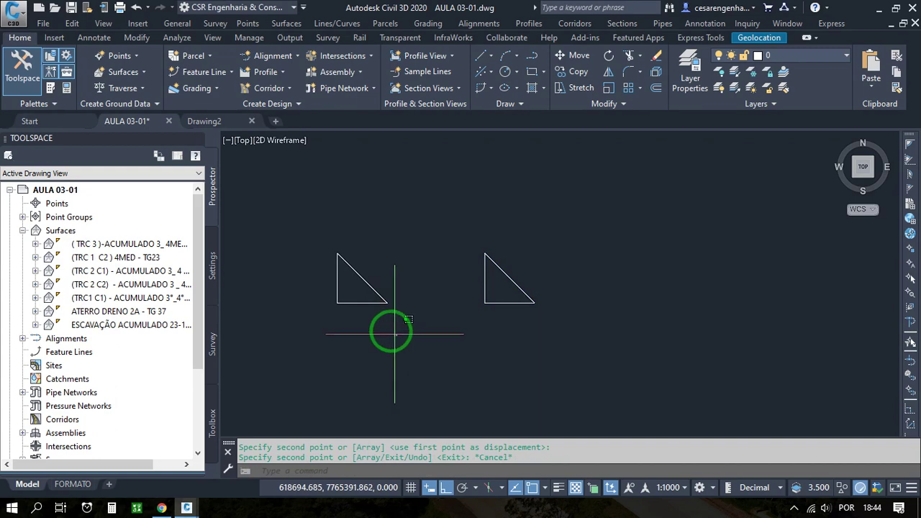
pyautogui.press('Escape')
# Mirror the copied triangle about a vertical line and erase the source objects.
pyautogui.click(223, 156)
pyautogui.click(438, 383)
pyautogui.write('mi')
pyautogui.press('Return')
pyautogui.click(426, 351)
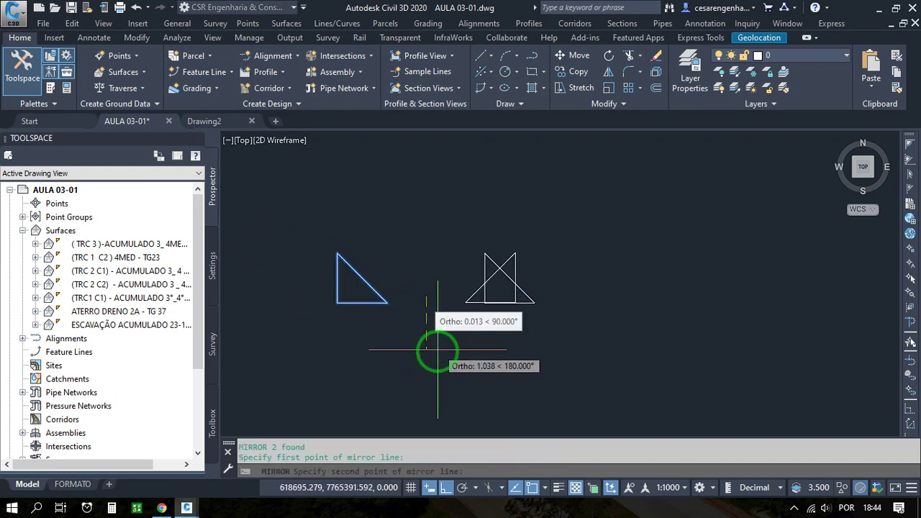
pyautogui.click(438, 351)
pyautogui.click(475, 383)
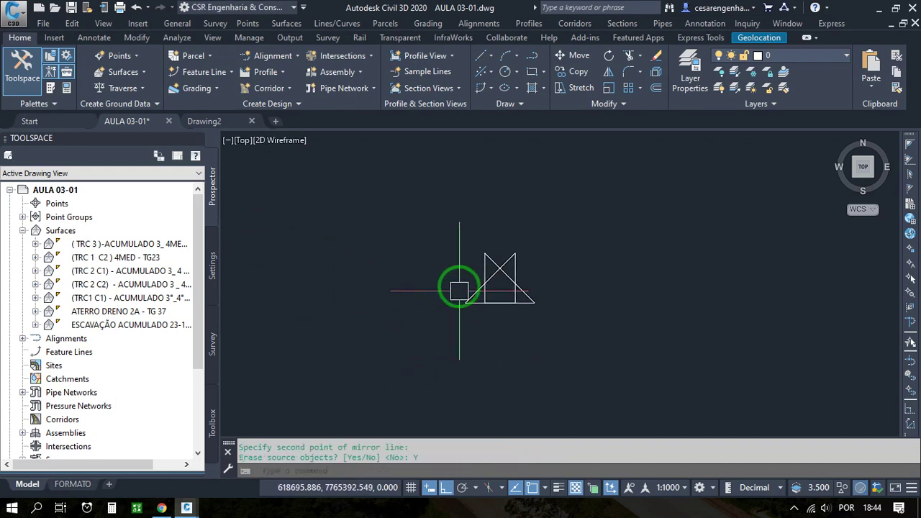
# Move the mirrored triangle horizontally to the left so it stands clear of the original triangle.
pyautogui.scroll(2, 462, 287)
pyautogui.click(498, 356)
pyautogui.click(468, 307)
pyautogui.scroll(-1, 387, 305)
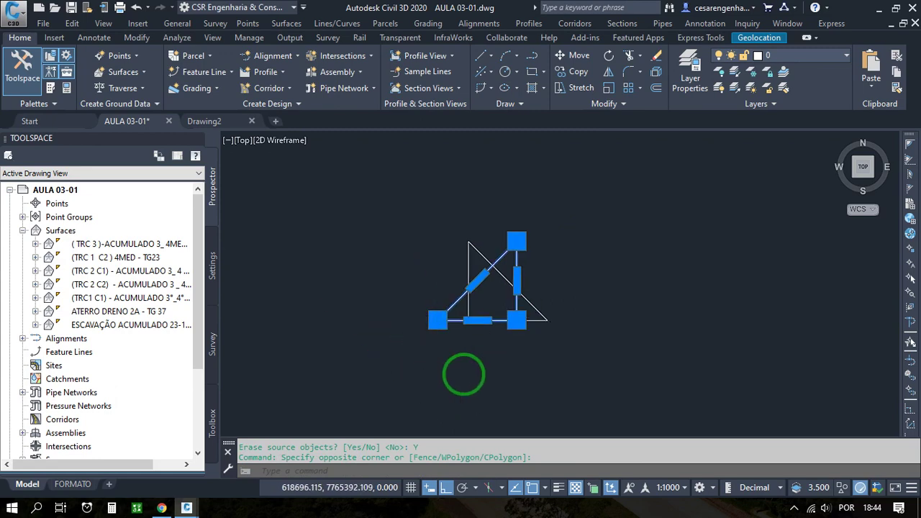
pyautogui.write('m')
pyautogui.press('Return')
pyautogui.click(463, 374)
pyautogui.click(327, 374)
pyautogui.press('Escape')
# Move both triangles, with Ortho mode off, to the empty area right of the green layer in section EST. 2+10,0.
pyautogui.click(554, 337)
pyautogui.click(302, 220)
pyautogui.scroll(-4, 361, 272)
pyautogui.write('m')
pyautogui.press('Return')
pyautogui.click(404, 292)
pyautogui.moveTo(361, 370); pyautogui.dragTo(435, 216, button='middle')
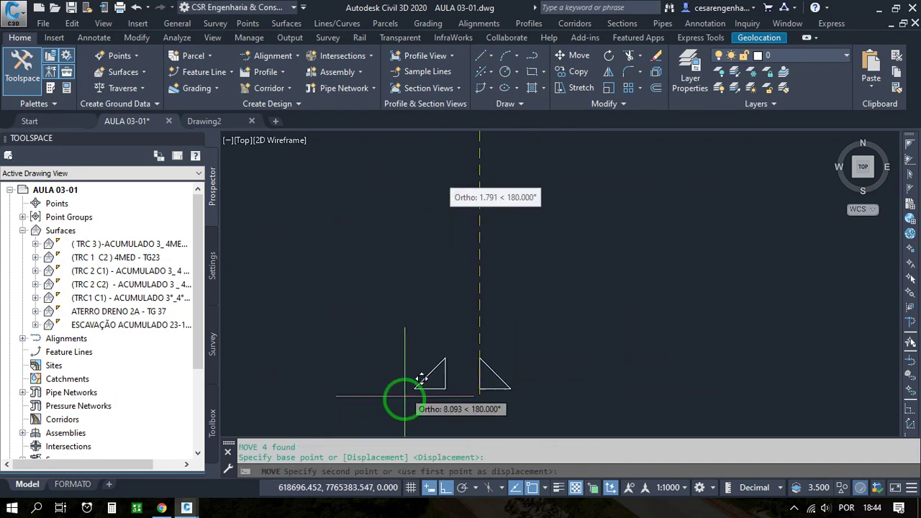
pyautogui.click(442, 489)
pyautogui.scroll(-4, 454, 331)
pyautogui.scroll(-3, 454, 263)
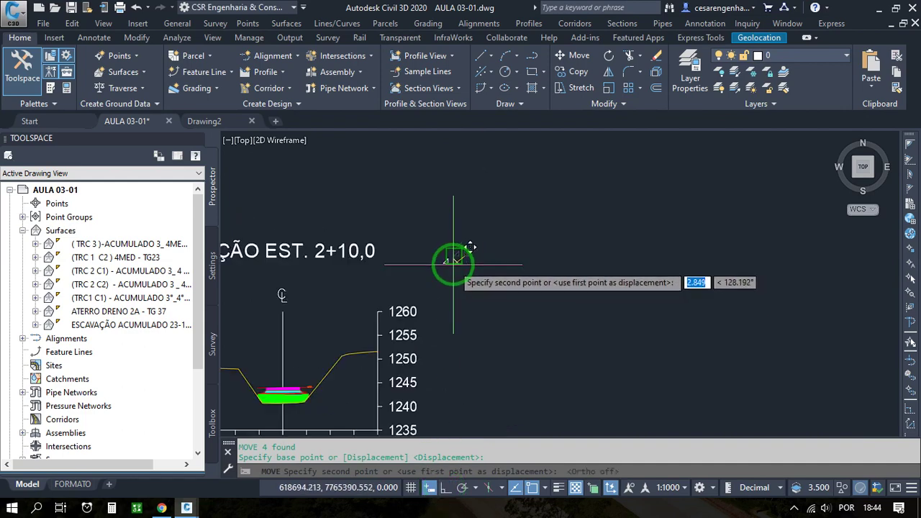
pyautogui.moveTo(325, 401); pyautogui.dragTo(433, 268, button='middle')
pyautogui.scroll(8, 434, 269)
pyautogui.moveTo(376, 277); pyautogui.dragTo(503, 331, button='middle')
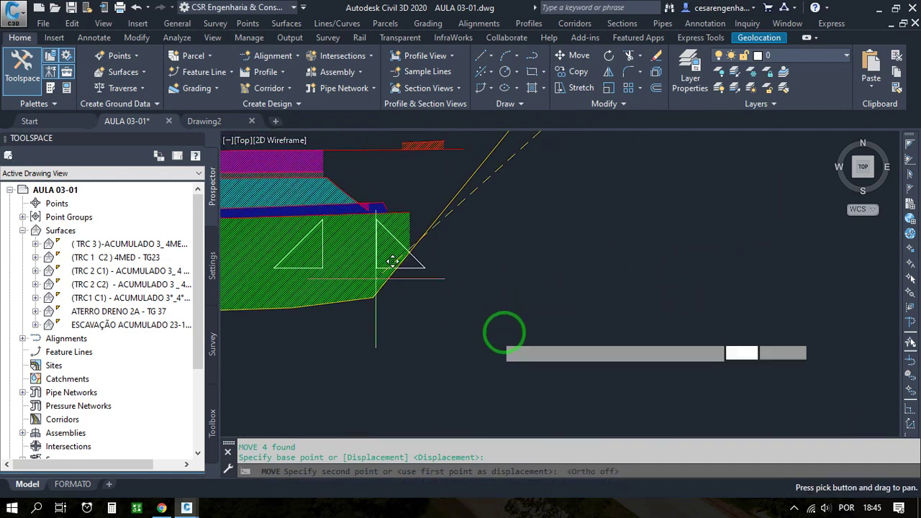
pyautogui.scroll(2, 506, 332)
pyautogui.click(562, 350)
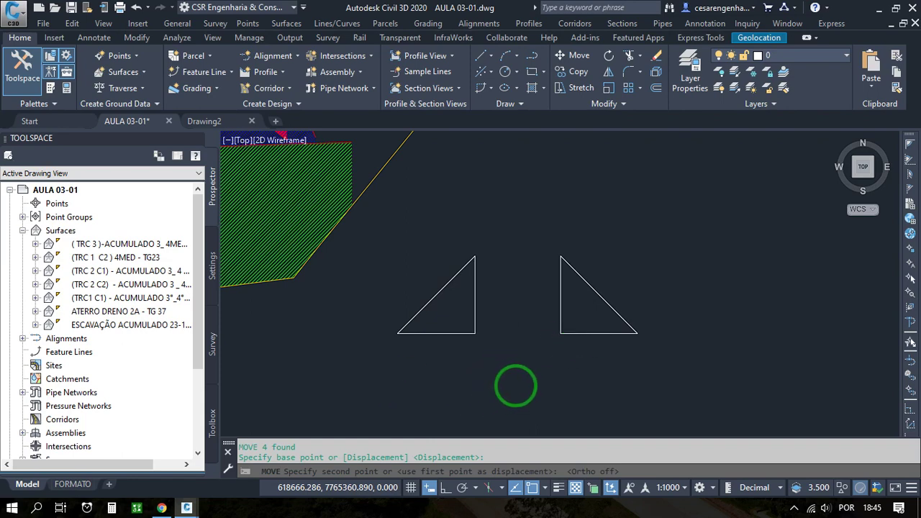
pyautogui.press('Escape')
# Move the right-hand triangle by its top corner onto the upper right corner of the cyan layer in section EST. 2+10,0.
pyautogui.scroll(-2, 475, 391)
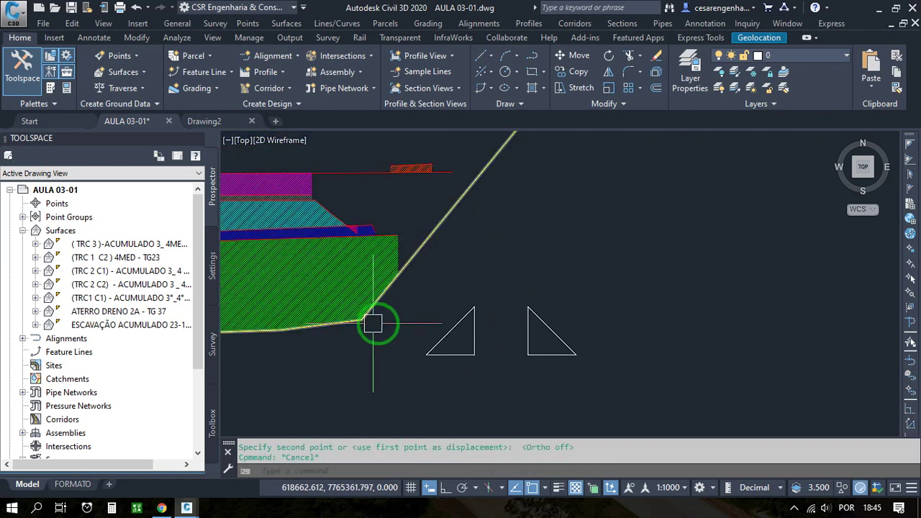
pyautogui.click(616, 381)
pyautogui.click(510, 288)
pyautogui.scroll(2, 533, 299)
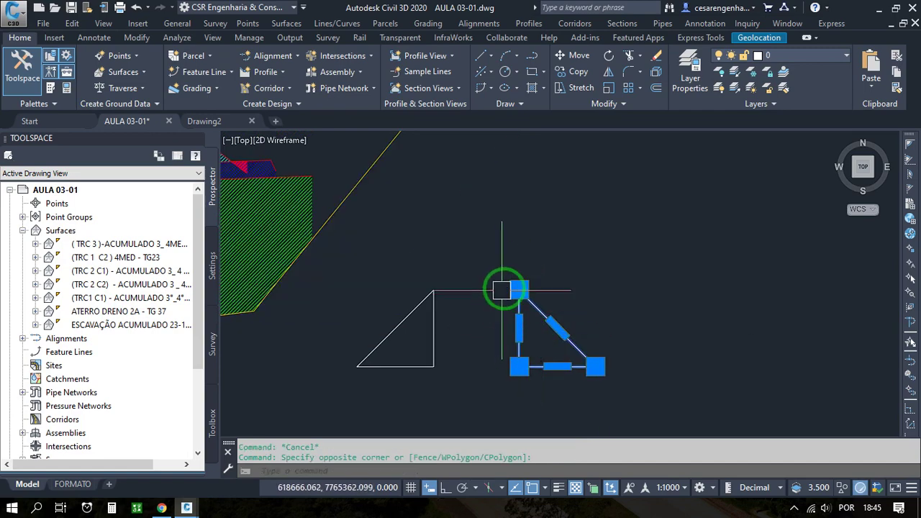
pyautogui.write('M')
pyautogui.press('Return')
pyautogui.click(525, 294)
pyautogui.scroll(3, 338, 191)
pyautogui.moveTo(530, 261); pyautogui.dragTo(334, 245, button='middle')
pyautogui.scroll(6, 424, 252)
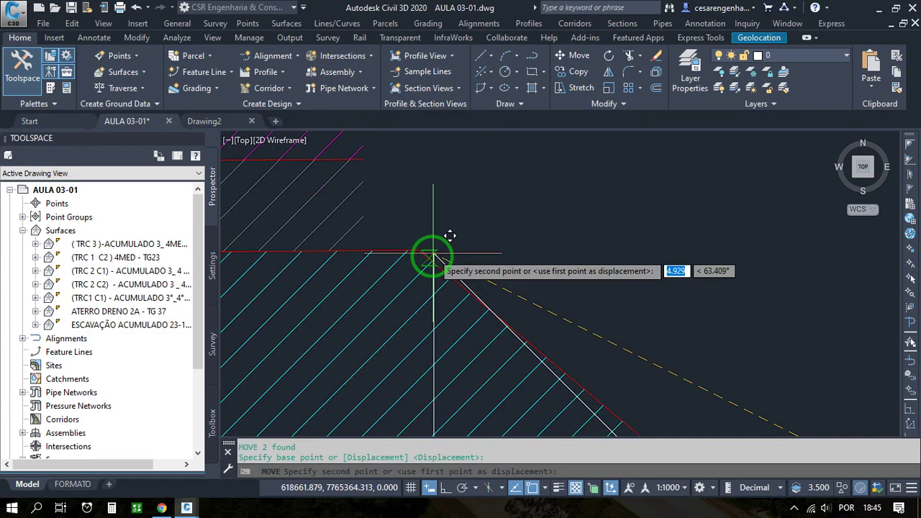
pyautogui.click(411, 247)
# Compare the triangle's 1:1 diagonal with the cyan layer's side slope in section EST. 2+10,0.
pyautogui.scroll(-4, 411, 216)
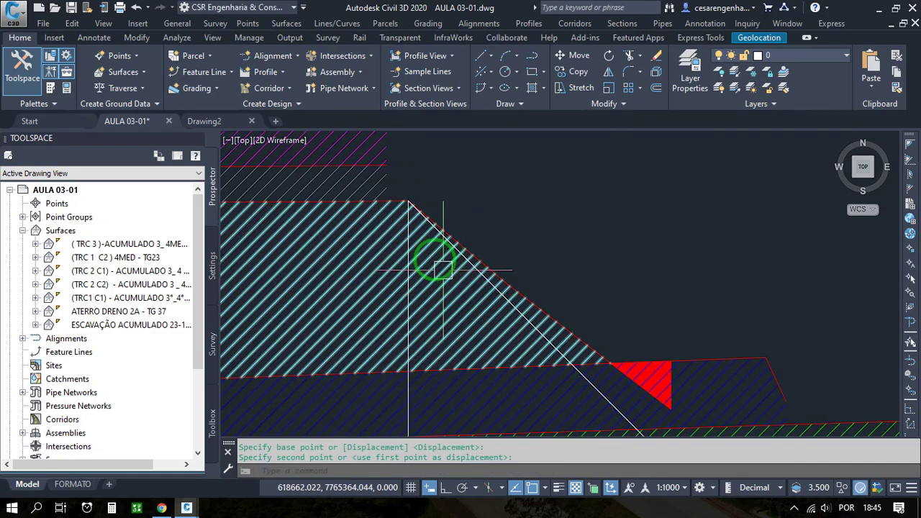
pyautogui.scroll(4, 415, 219)
pyautogui.scroll(-6, 434, 239)
pyautogui.scroll(9, 474, 290)
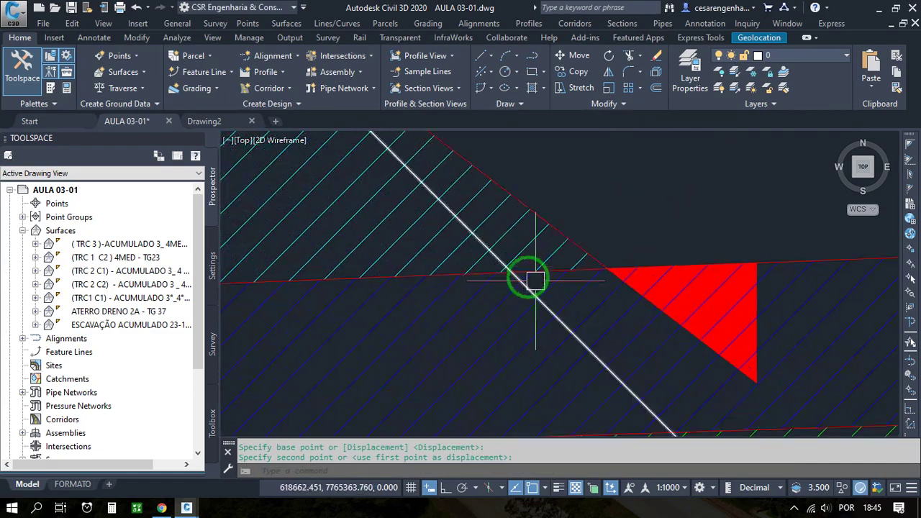
pyautogui.scroll(-5, 498, 249)
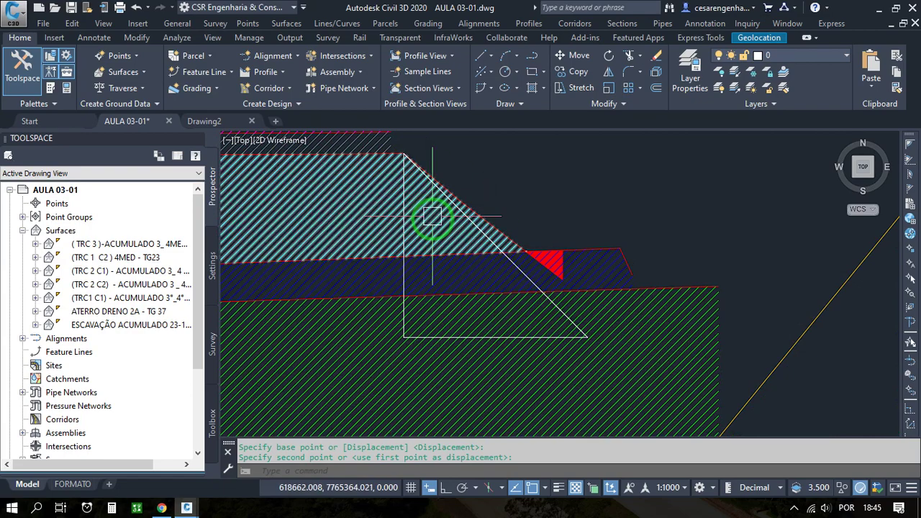
pyautogui.scroll(-4, 428, 210)
pyautogui.moveTo(427, 210); pyautogui.dragTo(539, 214, button='middle')
pyautogui.moveTo(460, 249); pyautogui.dragTo(593, 281, button='middle')
pyautogui.scroll(-2, 592, 281)
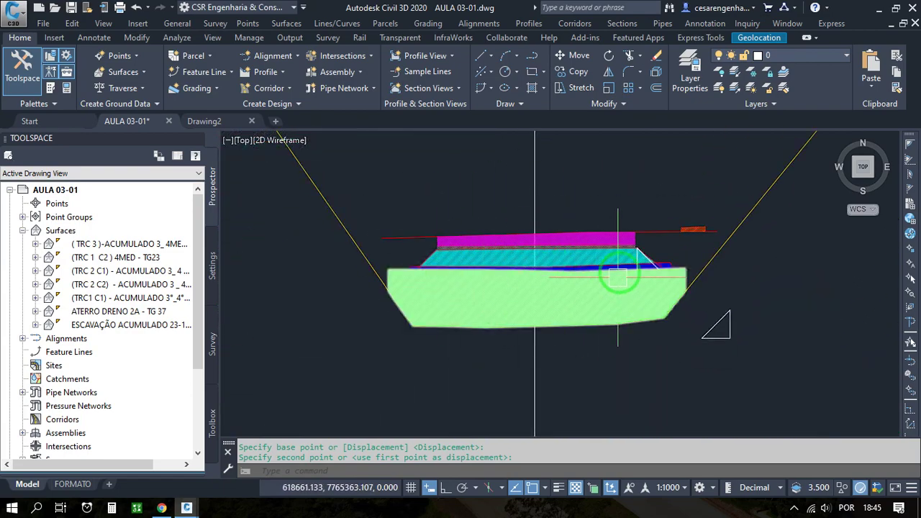
pyautogui.moveTo(526, 290); pyautogui.dragTo(493, 295, button='middle')
pyautogui.scroll(-3, 561, 252)
pyautogui.scroll(10, 538, 292)
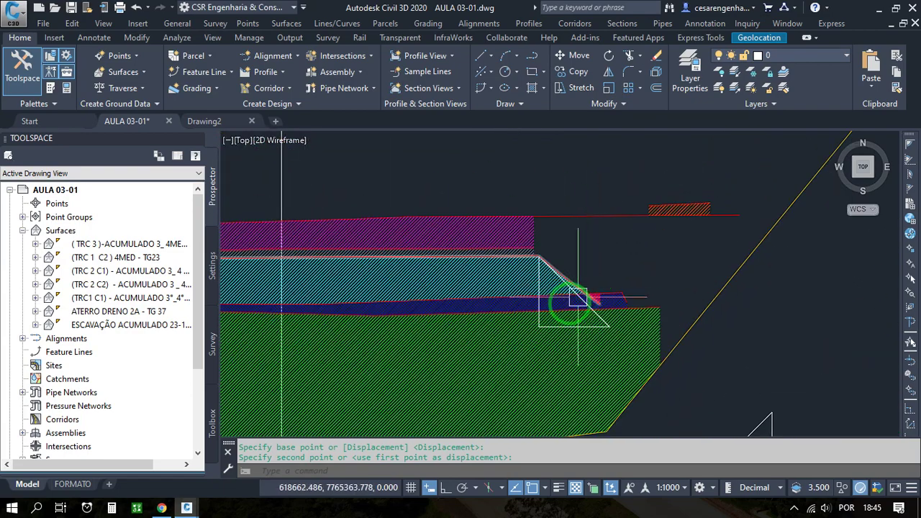
# Undo the move that placed the right-hand triangle on the cyan layer's corner.
pyautogui.hotkey('ctrl', 'z')
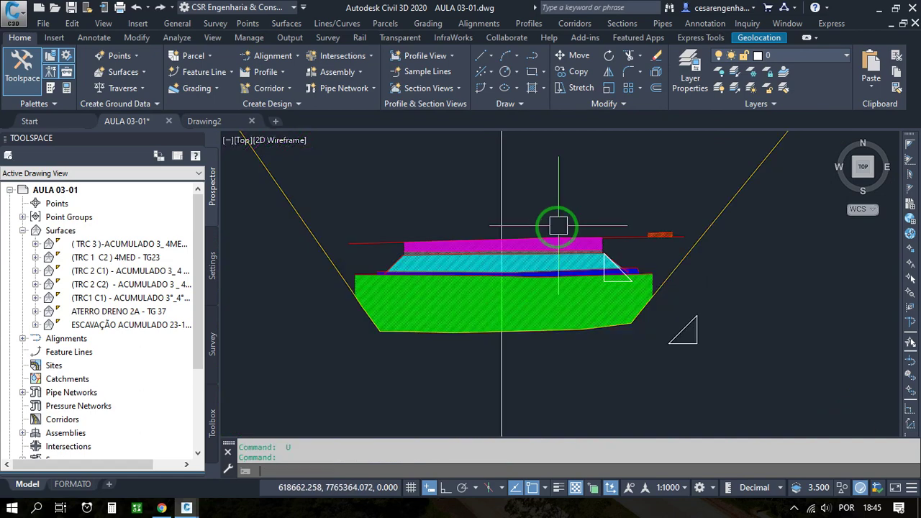
pyautogui.scroll(6, 555, 232)
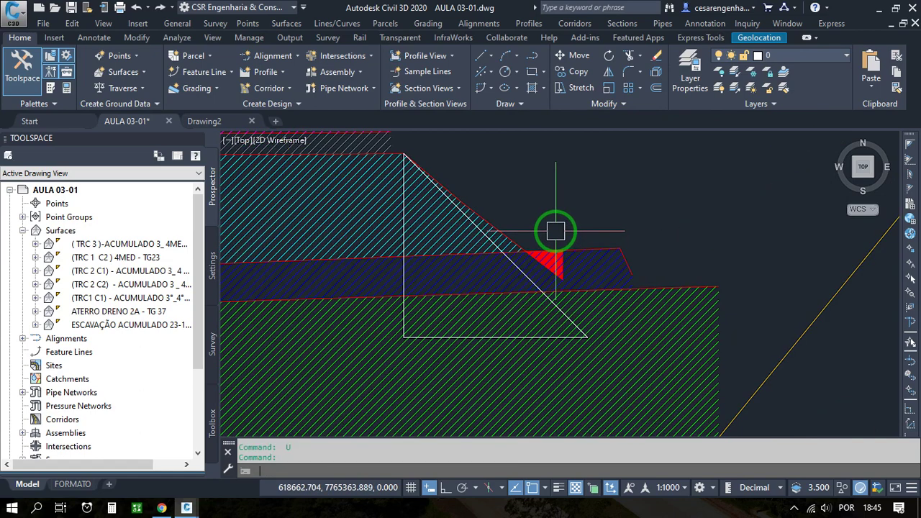
pyautogui.hotkey('ctrl', 'z')
pyautogui.scroll(-4, 541, 234)
# Move both slope triangles to the space above the material layers of the section directly below EST. 2+10,0.
pyautogui.click(616, 380)
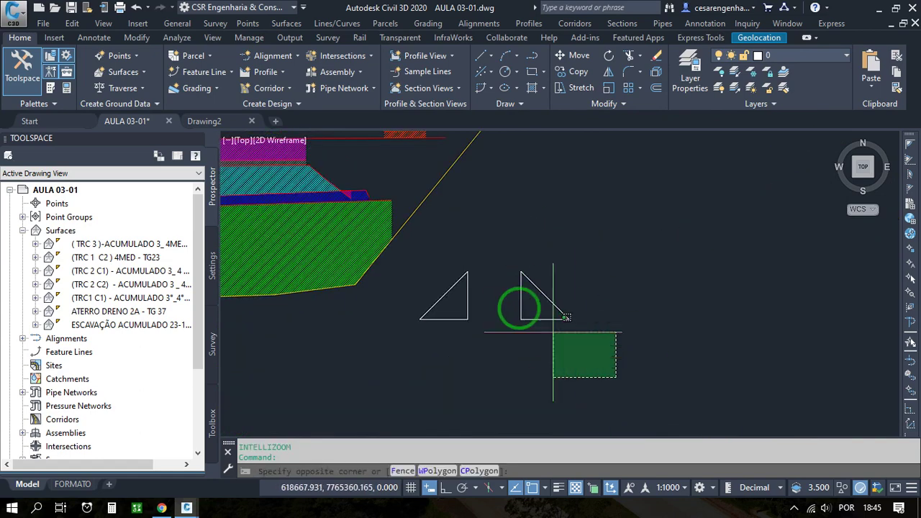
pyautogui.click(403, 245)
pyautogui.write('m')
pyautogui.press('Return')
pyautogui.click(514, 302)
pyautogui.scroll(-5, 479, 251)
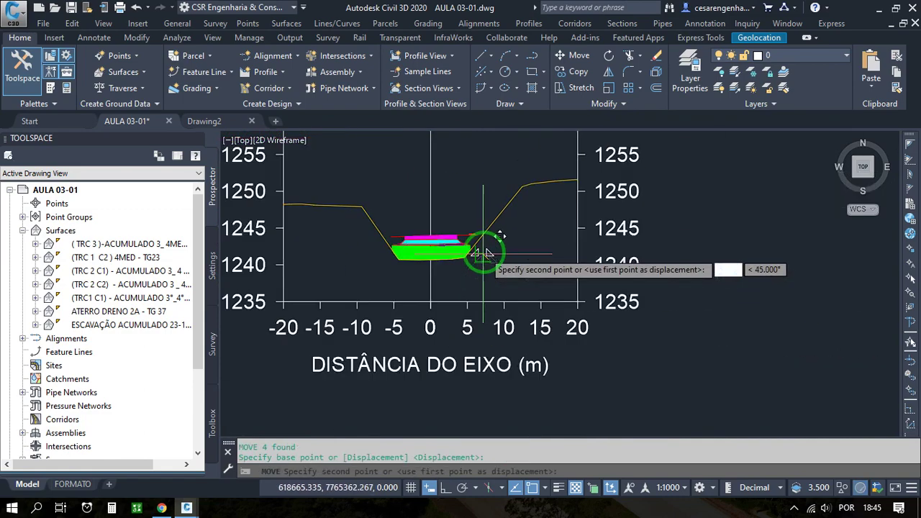
pyautogui.scroll(-5, 519, 345)
pyautogui.scroll(8, 504, 252)
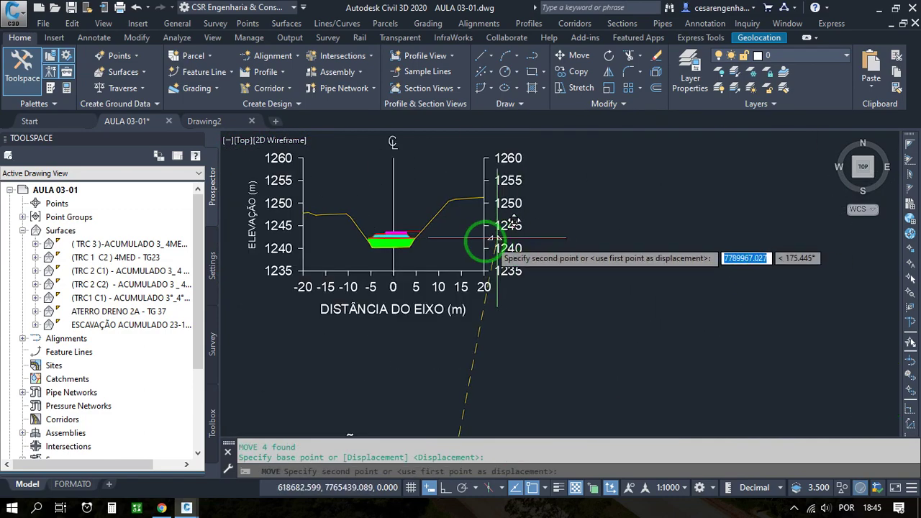
pyautogui.scroll(2, 503, 223)
pyautogui.scroll(-6, 472, 206)
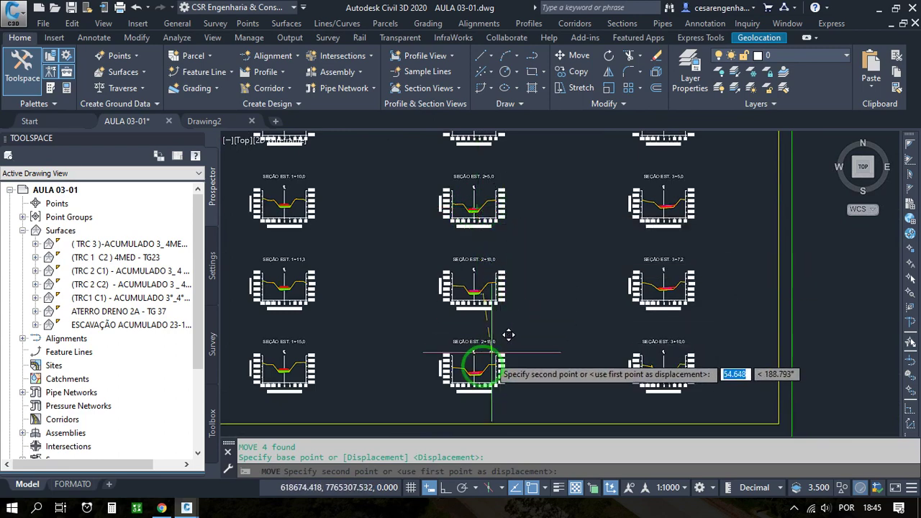
pyautogui.scroll(6, 468, 389)
pyautogui.click(511, 224)
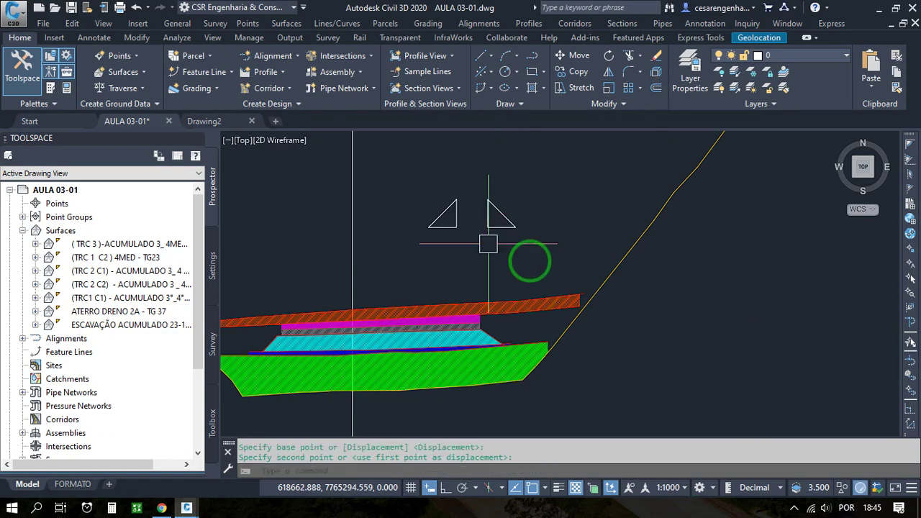
# Examine the right ends of the stacked material layers in the section at station 0+055.00, including the TR1 - C2 layer.
pyautogui.scroll(5, 538, 327)
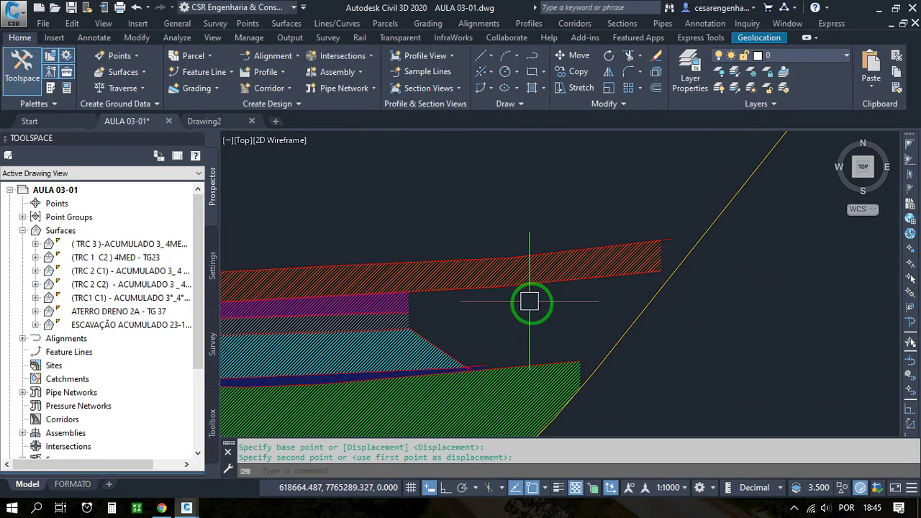
pyautogui.scroll(-2, 536, 297)
pyautogui.moveTo(471, 327); pyautogui.dragTo(528, 300, button='middle')
pyautogui.scroll(6, 494, 302)
pyautogui.scroll(-4, 549, 238)
pyautogui.scroll(3, 549, 238)
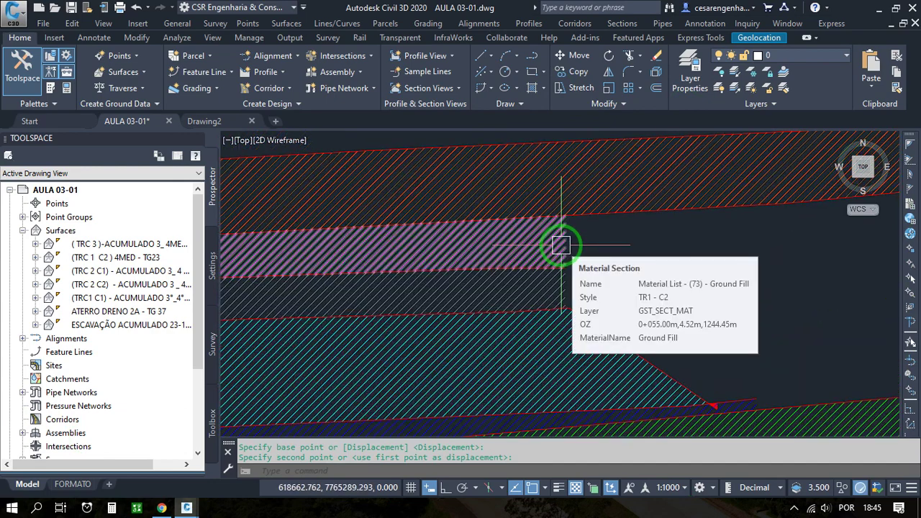
pyautogui.scroll(-1, 559, 242)
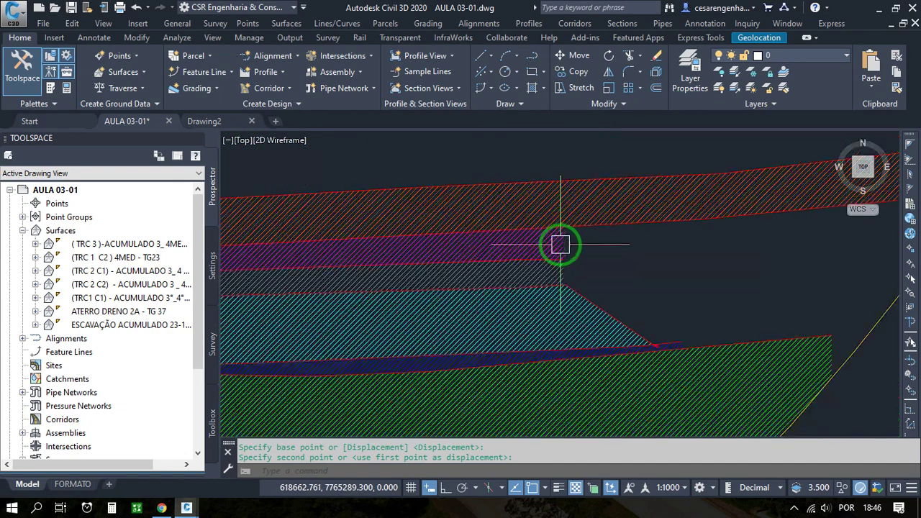
pyautogui.moveTo(778, 281); pyautogui.dragTo(585, 272, button='middle')
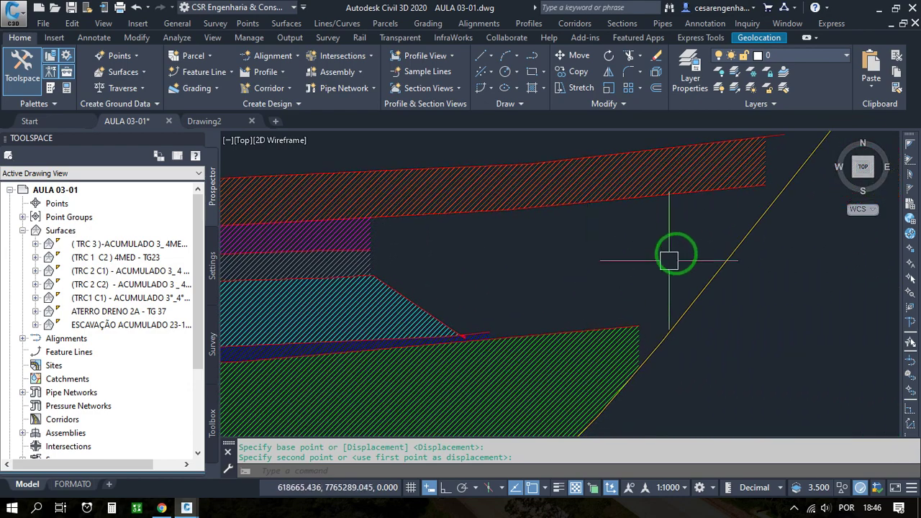
# Examine the full layer stack at station 0+055.00 and the thin TR2 - C1 layer where it meets the cyan slope.
pyautogui.scroll(-5, 589, 294)
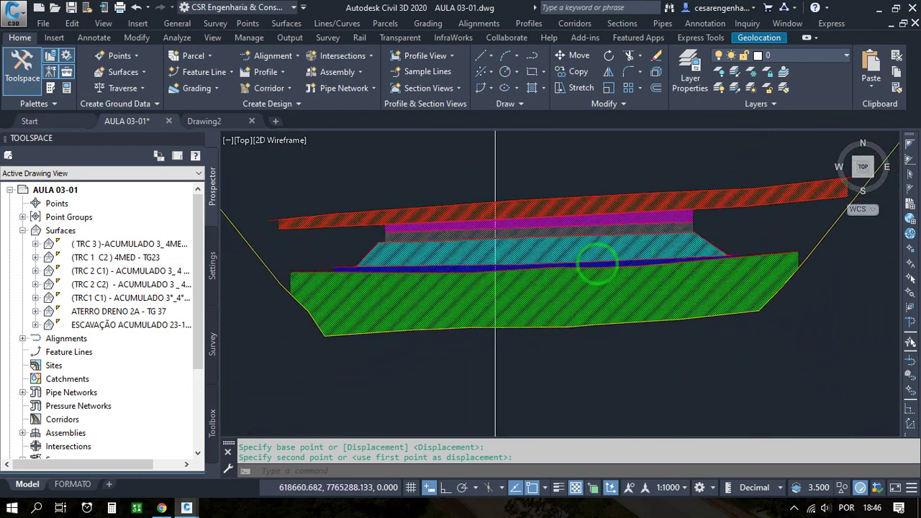
pyautogui.scroll(4, 599, 279)
pyautogui.moveTo(607, 344); pyautogui.dragTo(604, 164, button='middle')
pyautogui.scroll(-4, 531, 317)
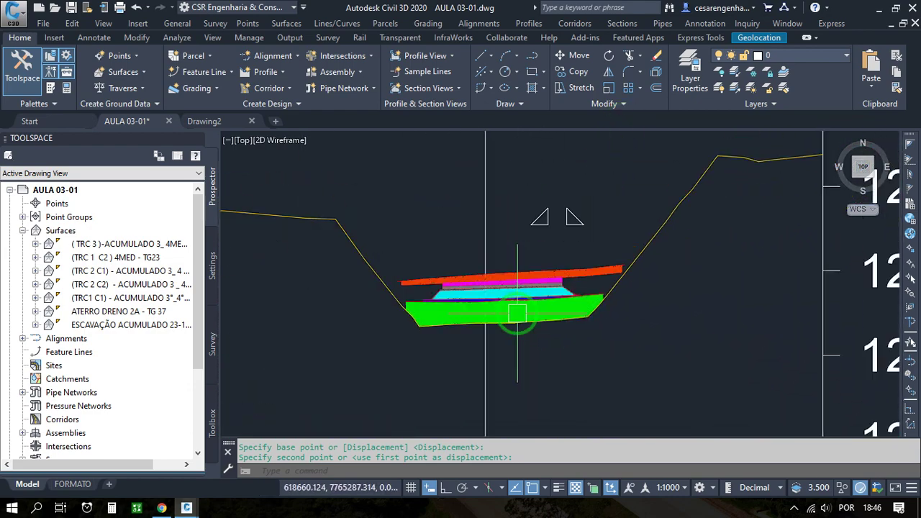
pyautogui.scroll(4, 525, 297)
pyautogui.moveTo(484, 332); pyautogui.dragTo(527, 296, button='middle')
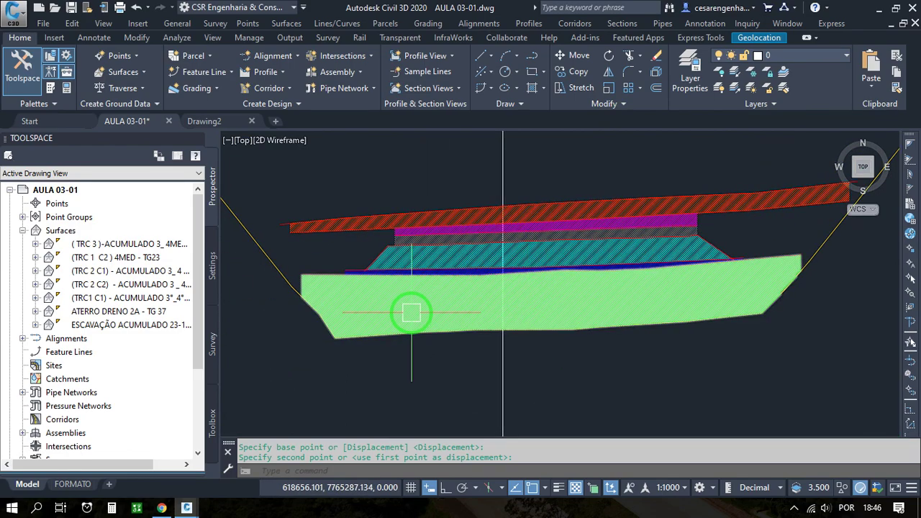
pyautogui.scroll(5, 433, 271)
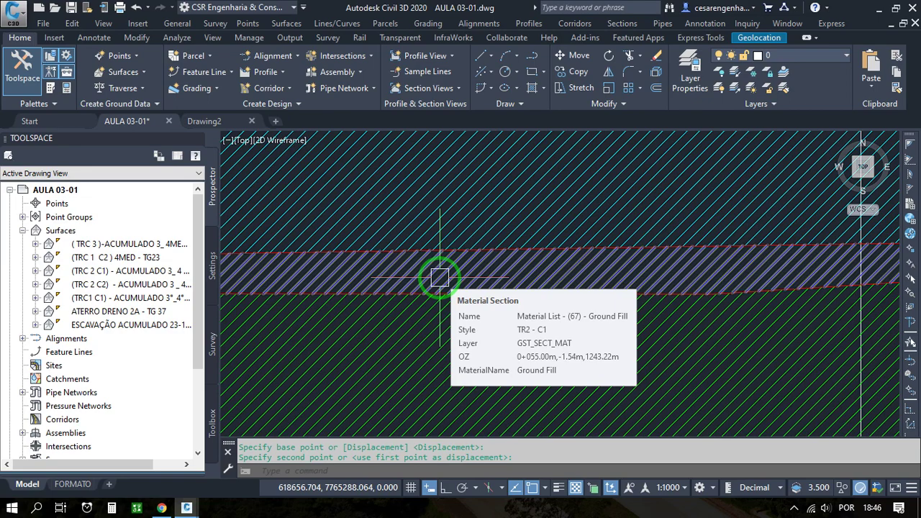
pyautogui.scroll(-5, 440, 278)
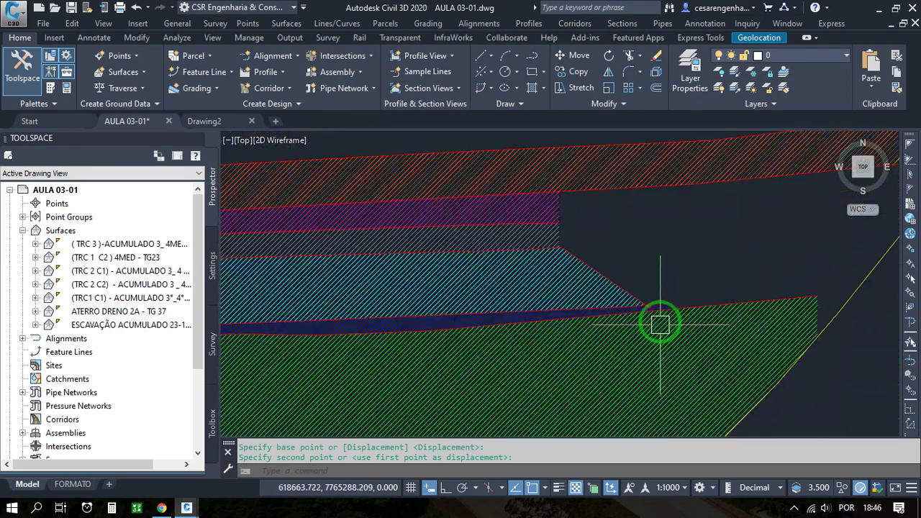
pyautogui.scroll(3, 647, 300)
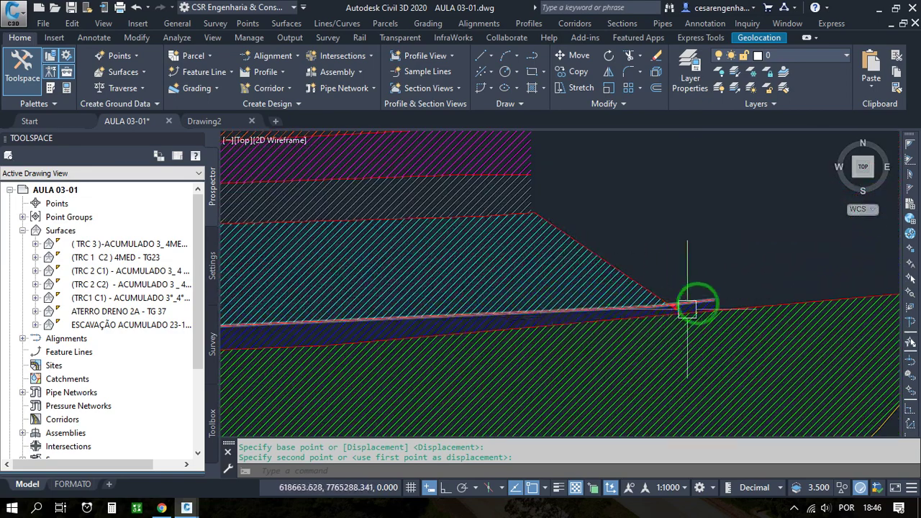
pyautogui.scroll(-4, 582, 208)
pyautogui.moveTo(582, 208); pyautogui.dragTo(603, 245, button='middle')
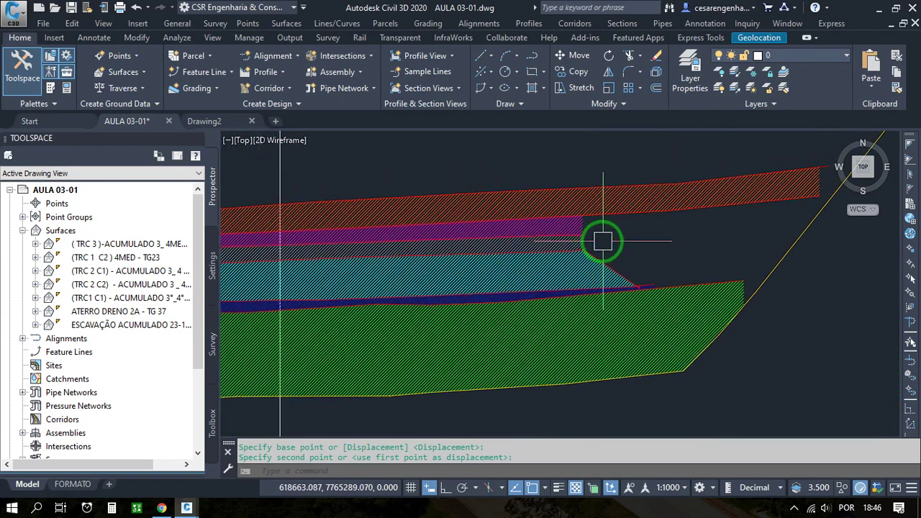
# Examine both ends of the stacked material layers in section EST. 2+15,0, including the cyan layer's side slopes.
pyautogui.scroll(2, 579, 245)
pyautogui.scroll(2, 579, 244)
pyautogui.scroll(-2, 704, 344)
pyautogui.moveTo(659, 306)
pyautogui.mouseDown(button='middle')
pyautogui.moveTo(637, 249)
pyautogui.moveTo(637, 213)
pyautogui.moveTo(489, 251)
pyautogui.mouseUp(button='middle')
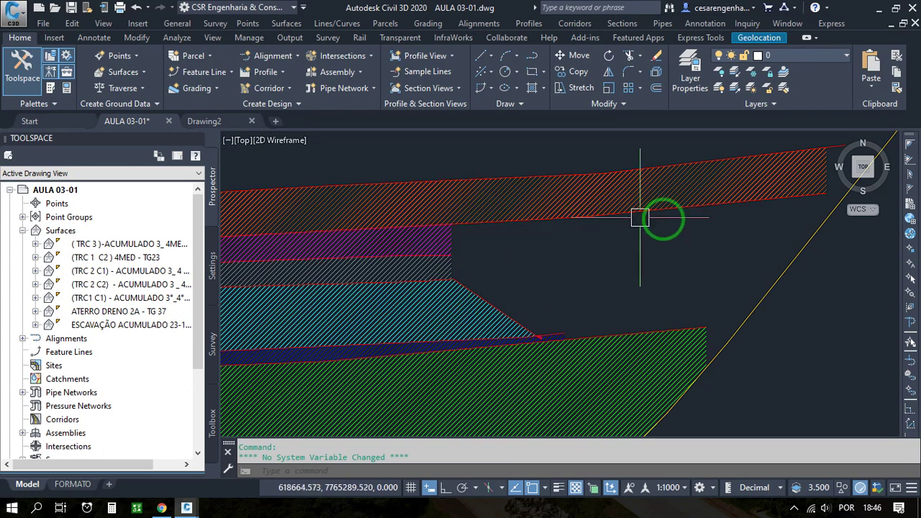
pyautogui.scroll(-3, 827, 206)
pyautogui.scroll(3, 471, 306)
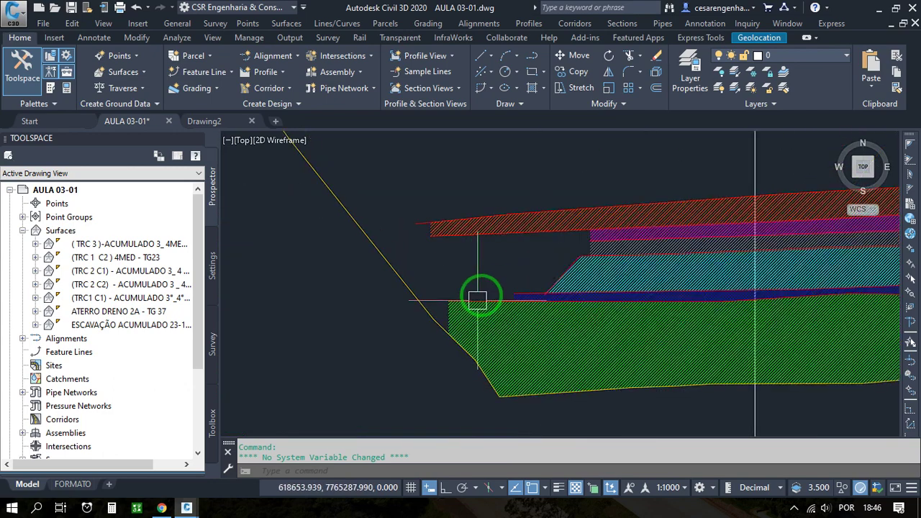
pyautogui.scroll(2, 499, 291)
pyautogui.scroll(-5, 374, 264)
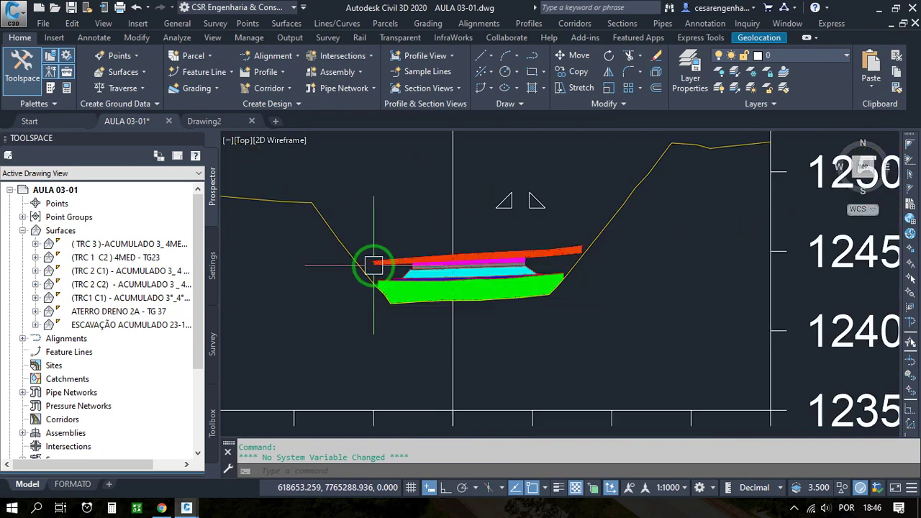
# Check the last rows of the framed table below the cross-section sheets.
pyautogui.scroll(-8, 528, 350)
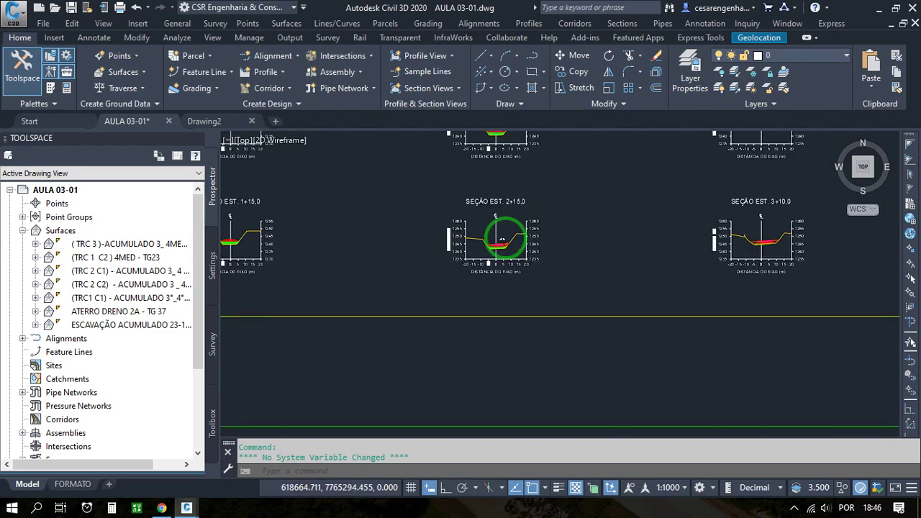
pyautogui.scroll(10, 705, 342)
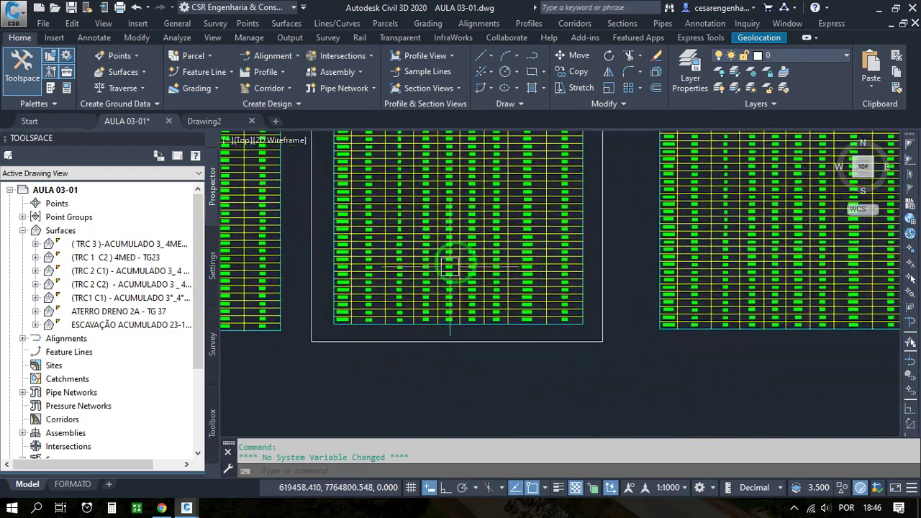
pyautogui.scroll(2, 550, 327)
pyautogui.scroll(-5, 499, 357)
pyautogui.scroll(8, 468, 353)
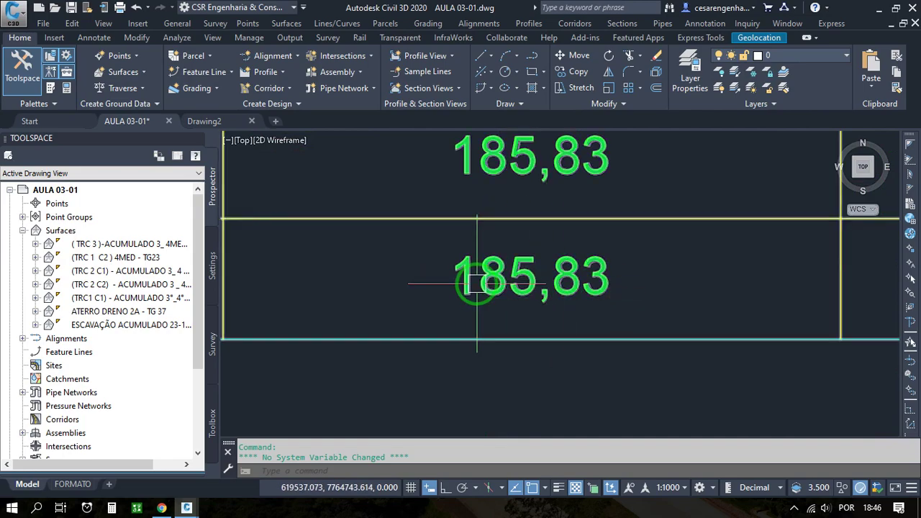
pyautogui.scroll(-8, 631, 273)
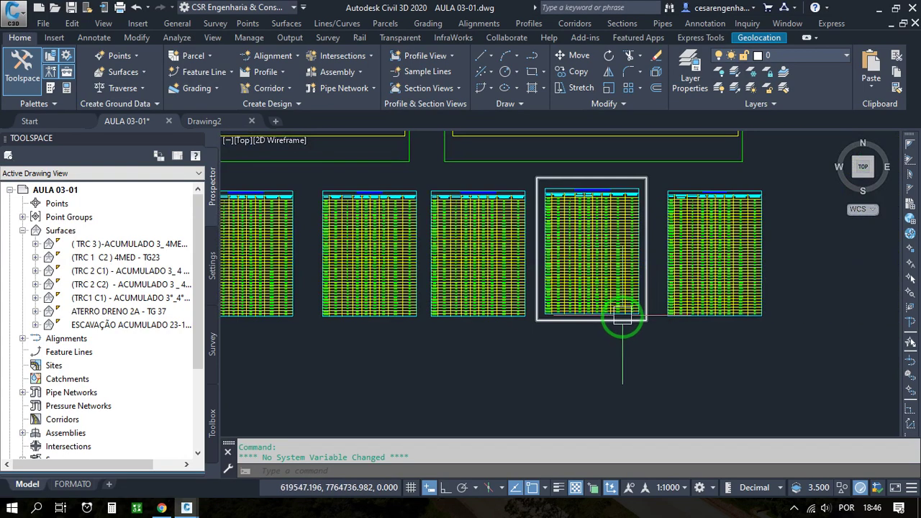
# Find section EST. 6+0,0 on the section sheets and examine its full stack of material layers.
pyautogui.moveTo(611, 199)
pyautogui.mouseDown(button='middle')
pyautogui.moveTo(597, 277)
pyautogui.moveTo(635, 356)
pyautogui.mouseUp(button='middle')
pyautogui.moveTo(371, 230); pyautogui.dragTo(461, 333, button='middle')
pyautogui.scroll(5, 477, 233)
pyautogui.scroll(-6, 478, 233)
pyautogui.scroll(10, 576, 273)
pyautogui.moveTo(484, 414); pyautogui.dragTo(574, 385, button='middle')
pyautogui.scroll(7, 498, 259)
pyautogui.scroll(-4, 562, 322)
pyautogui.scroll(-1, 572, 331)
pyautogui.scroll(4, 511, 288)
pyautogui.scroll(-2, 482, 266)
pyautogui.scroll(2, 421, 273)
pyautogui.moveTo(421, 273); pyautogui.dragTo(559, 261, button='middle')
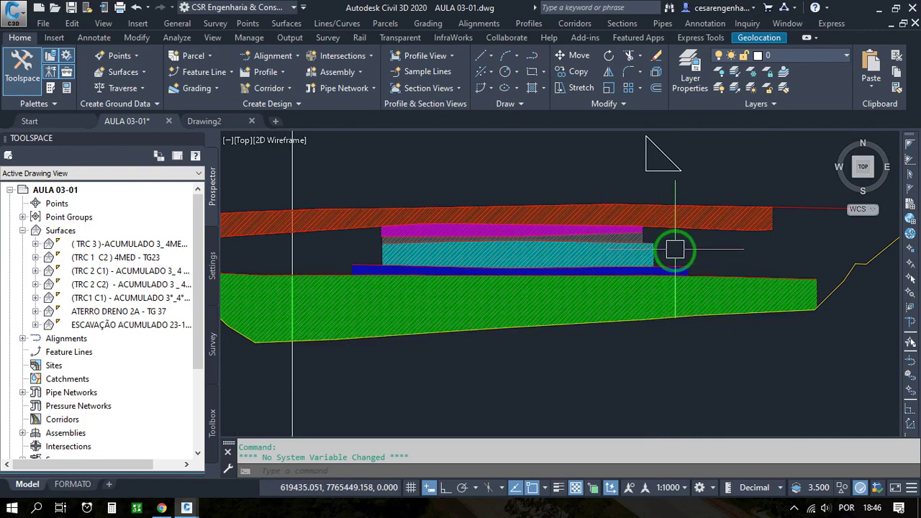
# Examine the stepped right ends of the cyan, grey and TR1 - C2 layers at station 0+120.00 against the slope triangle above.
pyautogui.scroll(2, 676, 260)
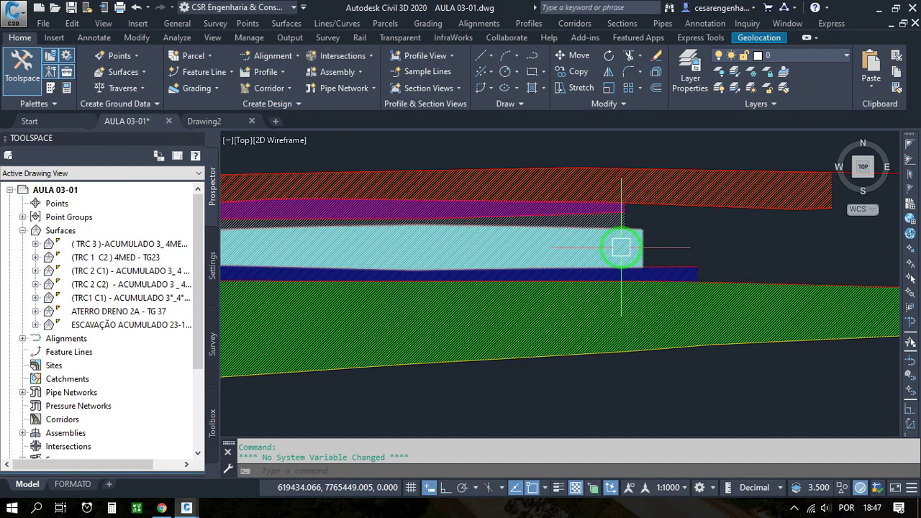
pyautogui.scroll(1, 616, 208)
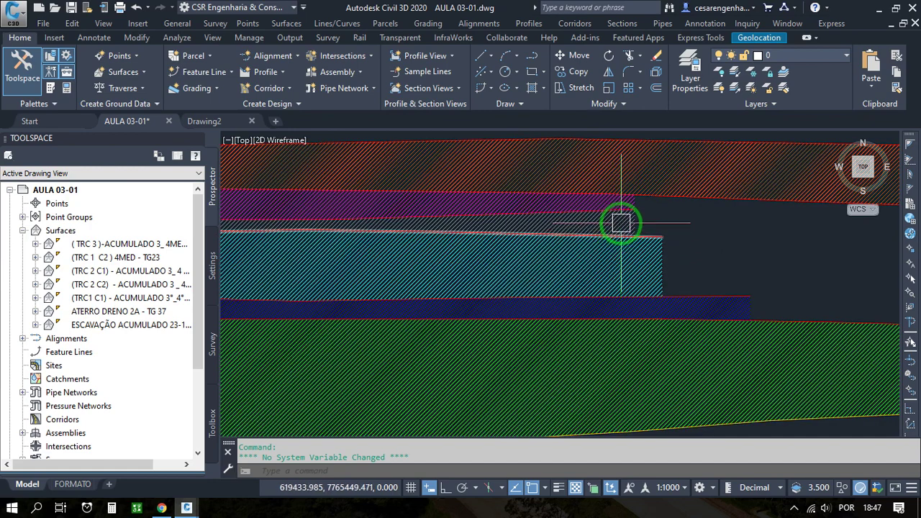
pyautogui.scroll(-2, 620, 223)
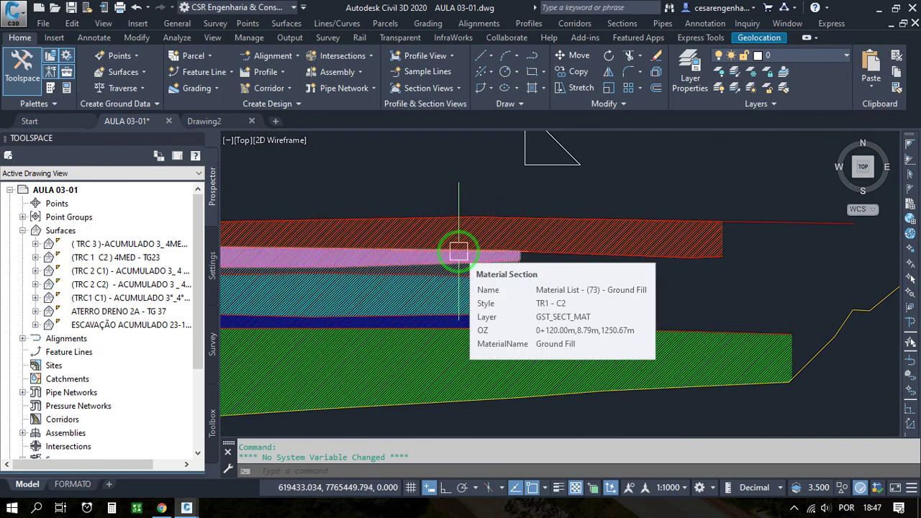
pyautogui.scroll(-1, 530, 267)
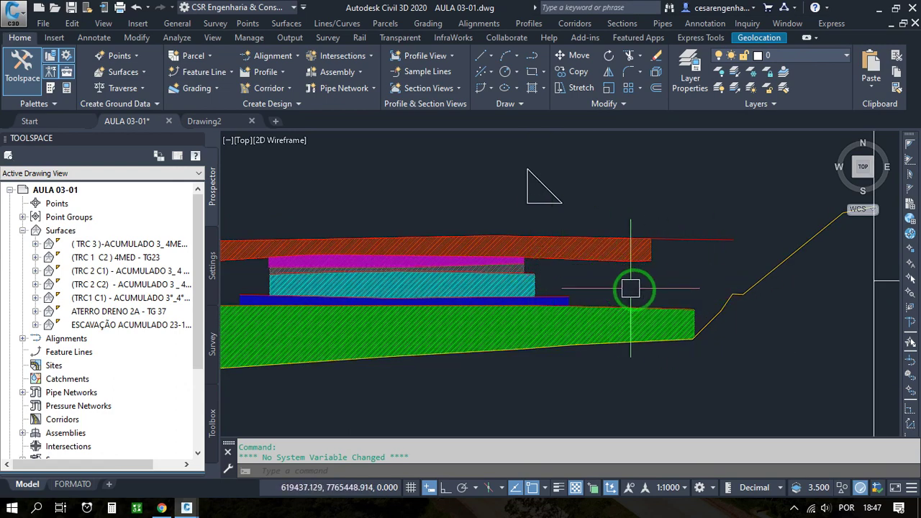
pyautogui.scroll(-1, 604, 263)
pyautogui.scroll(3, 629, 221)
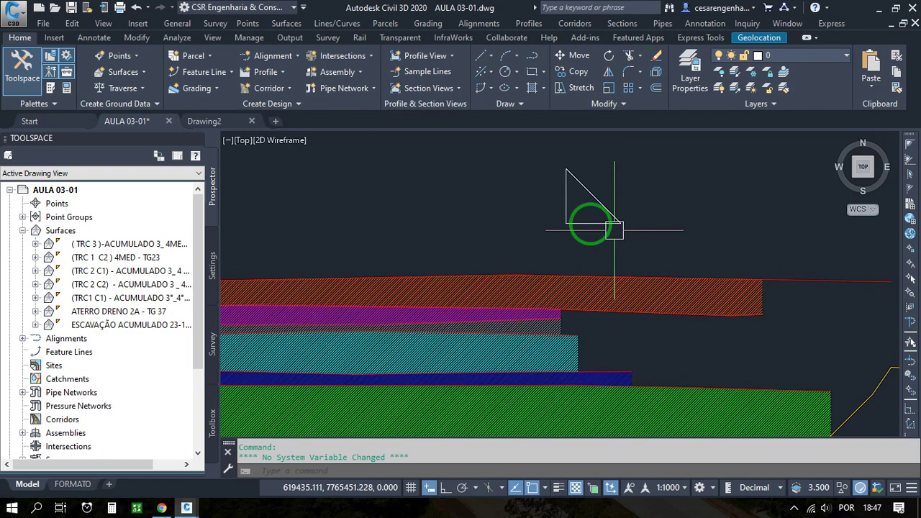
pyautogui.scroll(-6, 614, 230)
pyautogui.scroll(9, 547, 314)
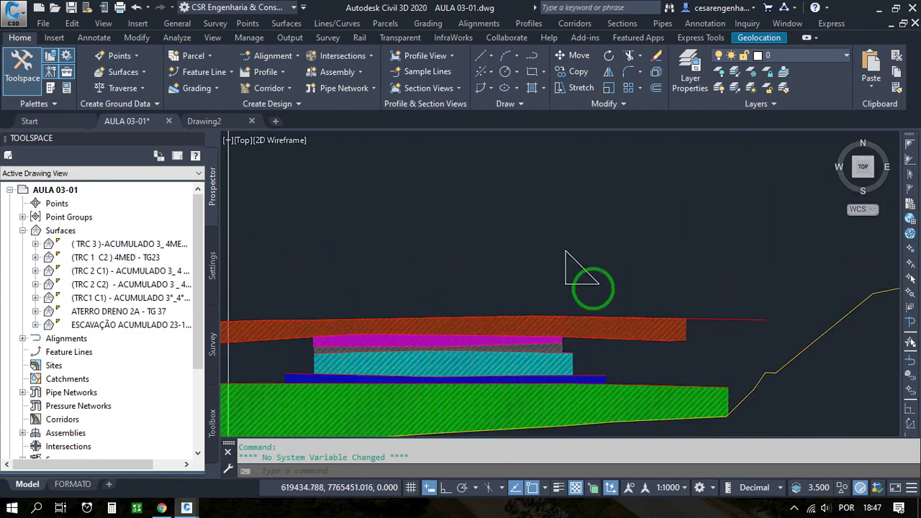
pyautogui.scroll(-3, 616, 281)
pyautogui.scroll(-4, 554, 246)
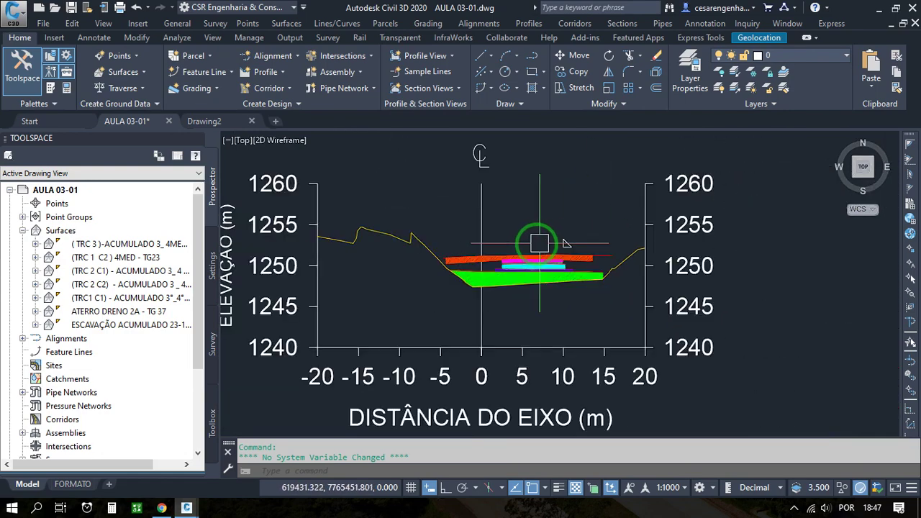
pyautogui.scroll(5, 554, 252)
pyautogui.scroll(-2, 558, 251)
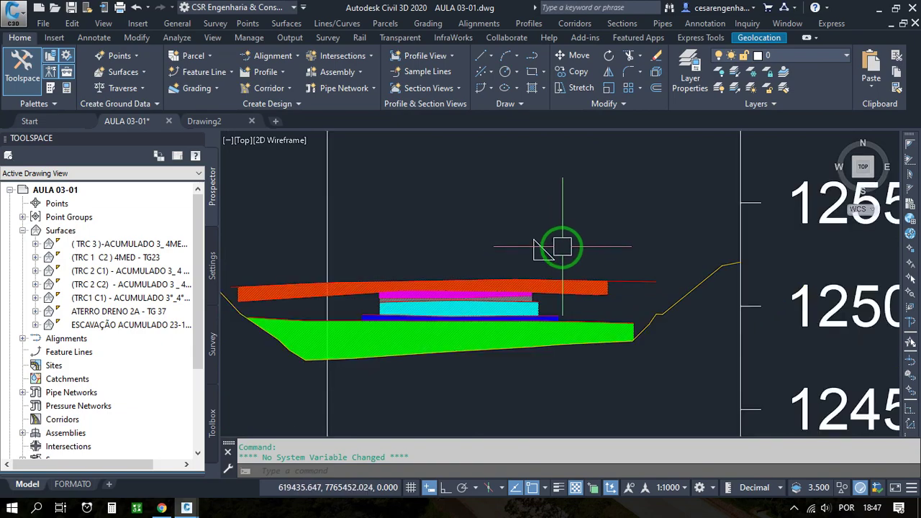
pyautogui.scroll(2, 548, 223)
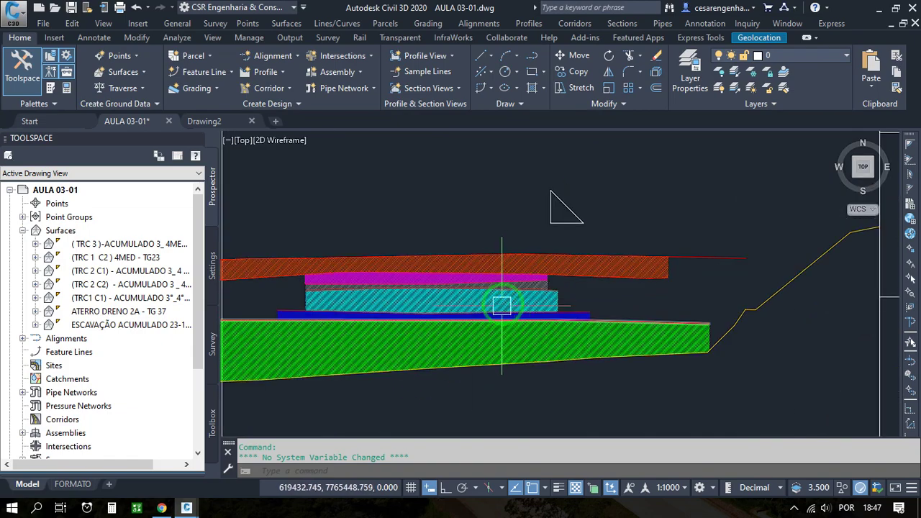
# Inspect the cyan surface mesh near station 5+0 of the plan in the Object Viewer, using the SW Isometric view and orbiting around it.
pyautogui.scroll(-10, 469, 286)
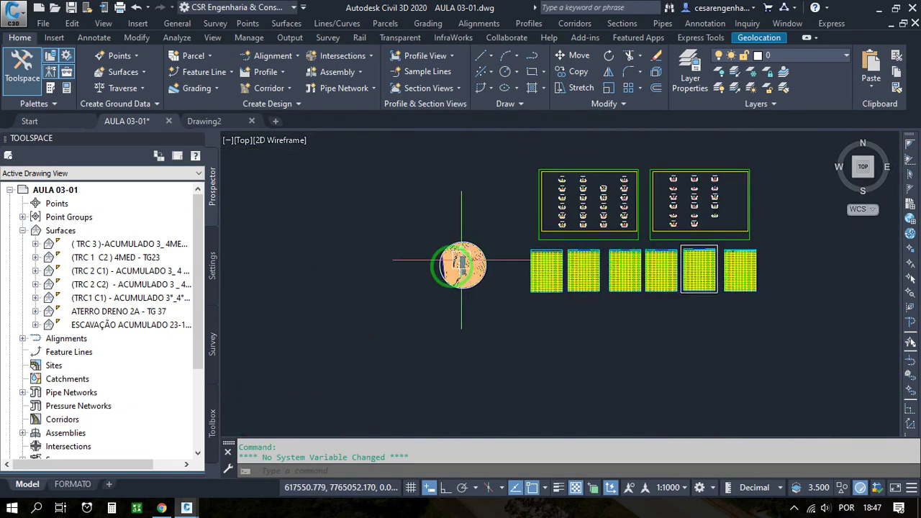
pyautogui.scroll(10, 509, 286)
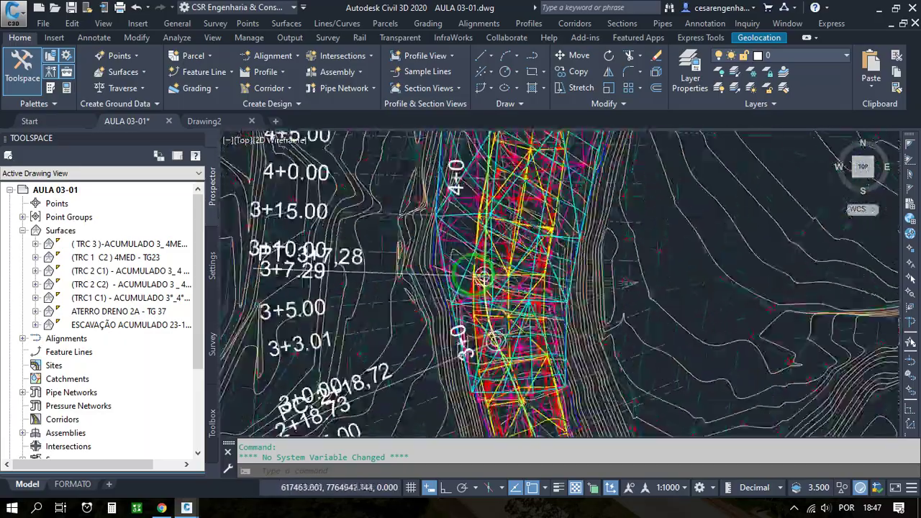
pyautogui.scroll(4, 484, 266)
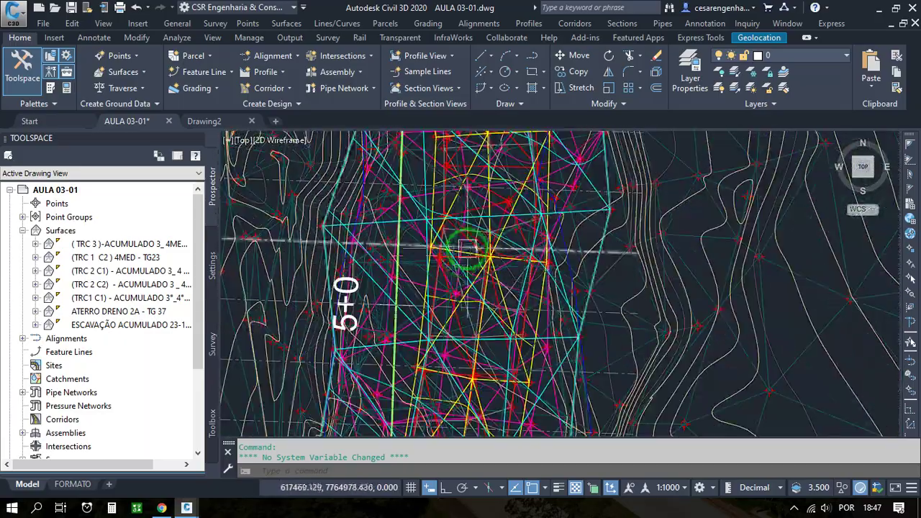
pyautogui.scroll(-6, 462, 260)
pyautogui.scroll(8, 489, 259)
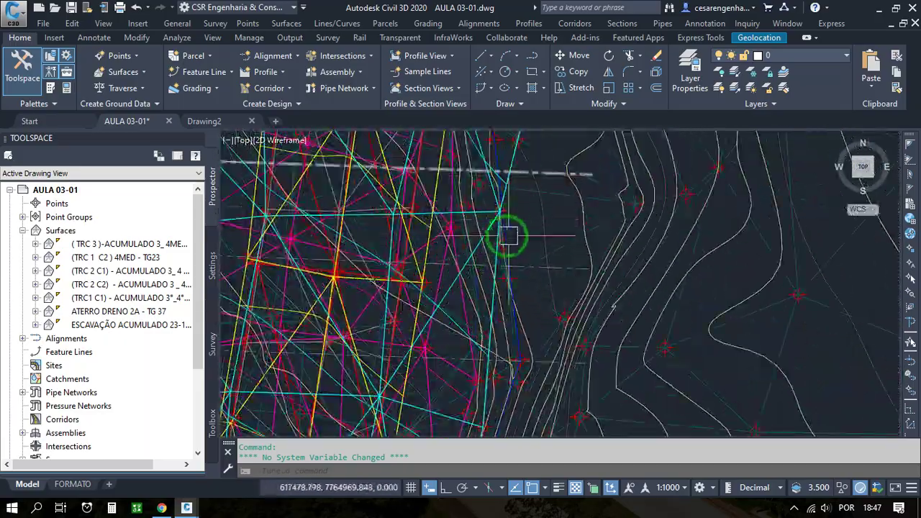
pyautogui.click(459, 214)
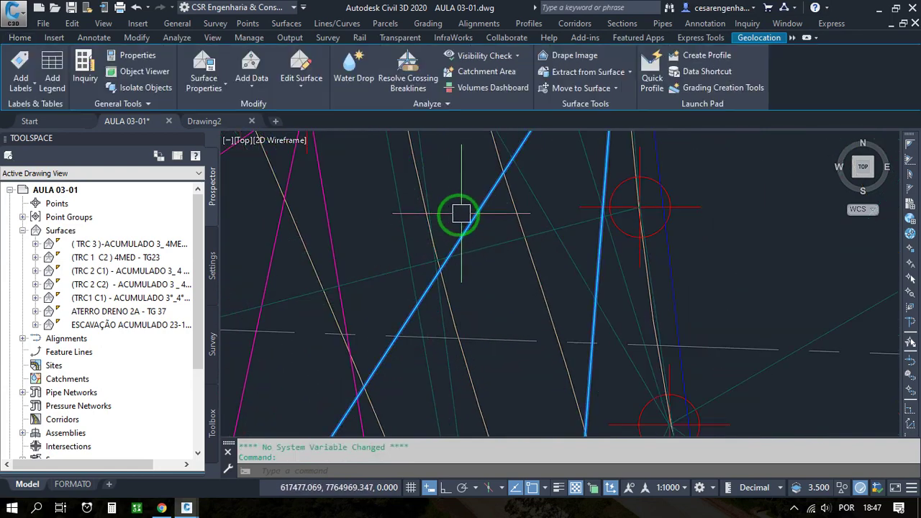
pyautogui.rightClick(468, 240)
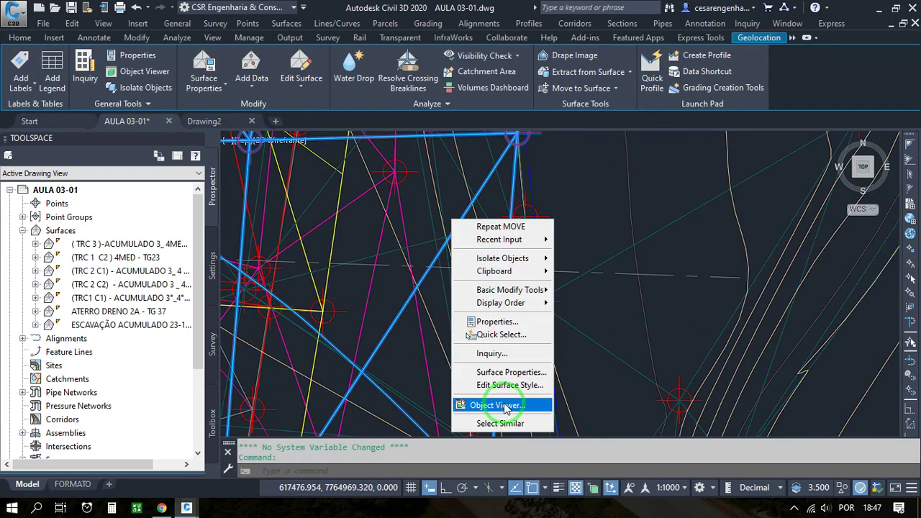
pyautogui.click(494, 405)
pyautogui.click(278, 26)
pyautogui.click(256, 88)
pyautogui.moveTo(350, 146); pyautogui.dragTo(439, 358)
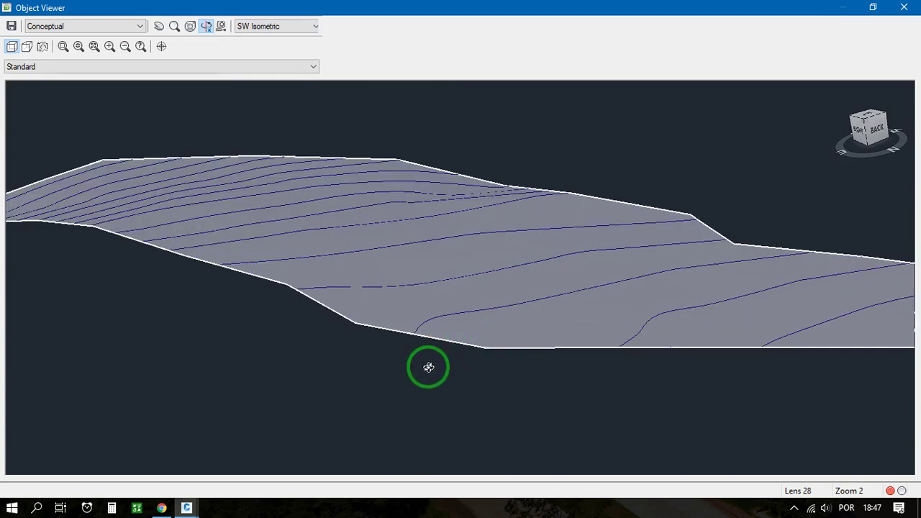
pyautogui.moveTo(449, 344); pyautogui.dragTo(427, 336)
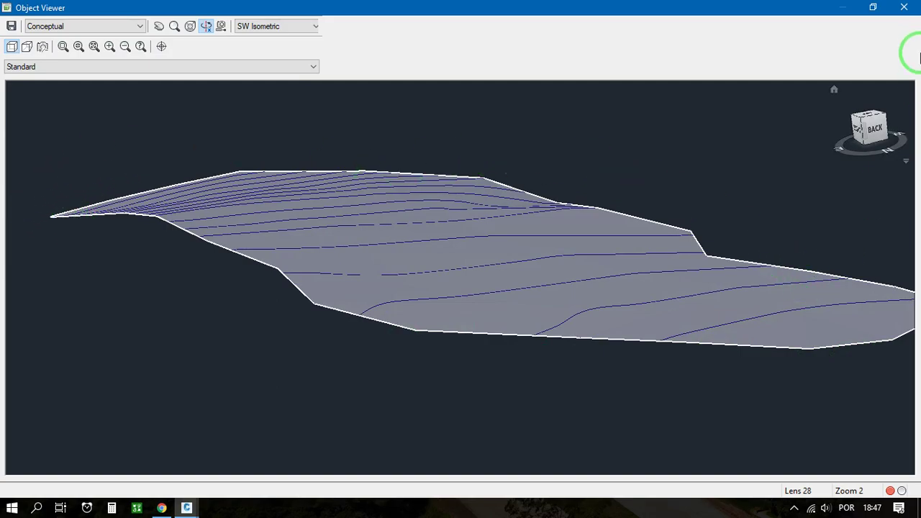
pyautogui.click(916, 8)
# Locate the slope triangle above the material layers of section EST. 6+0,0 again.
pyautogui.scroll(-12, 406, 253)
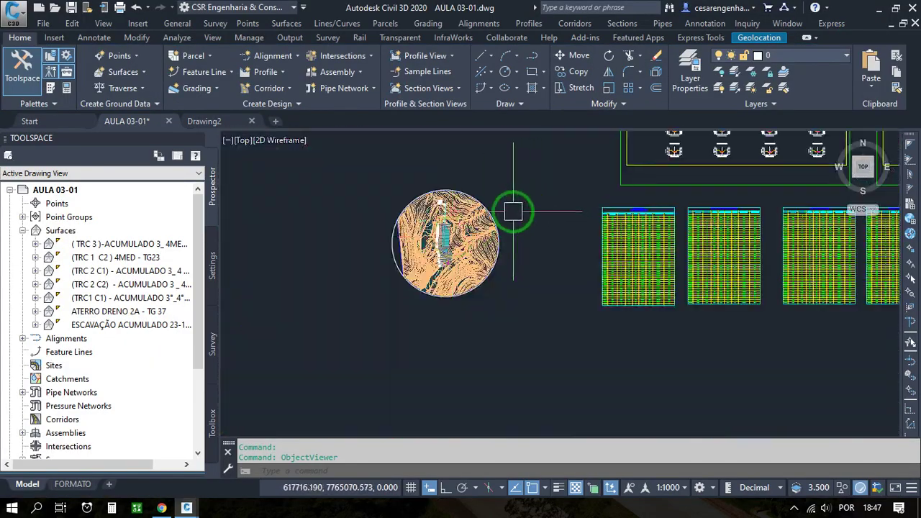
pyautogui.moveTo(681, 177); pyautogui.dragTo(391, 341, button='middle')
pyautogui.scroll(5, 715, 259)
pyautogui.scroll(2, 530, 308)
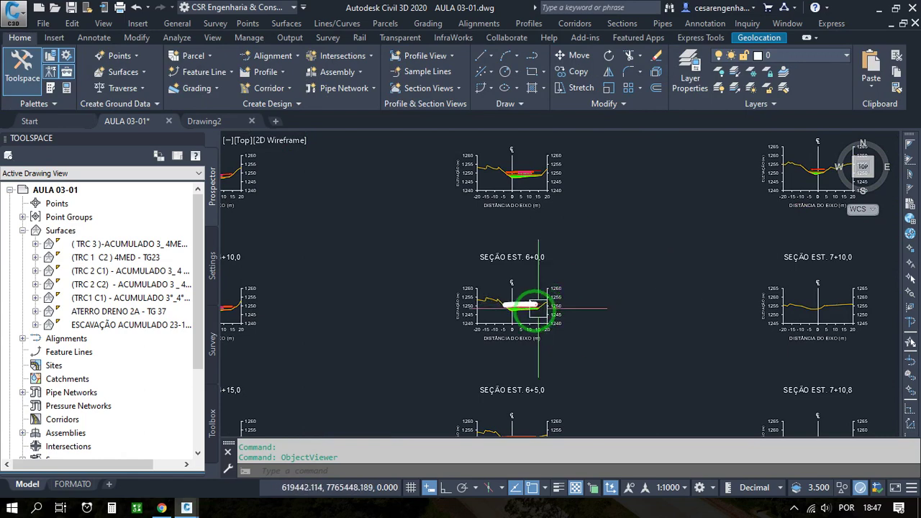
pyautogui.scroll(4, 489, 194)
pyautogui.scroll(6, 484, 196)
pyautogui.moveTo(477, 231); pyautogui.dragTo(491, 313, button='middle')
pyautogui.click(612, 329)
pyautogui.click(447, 252)
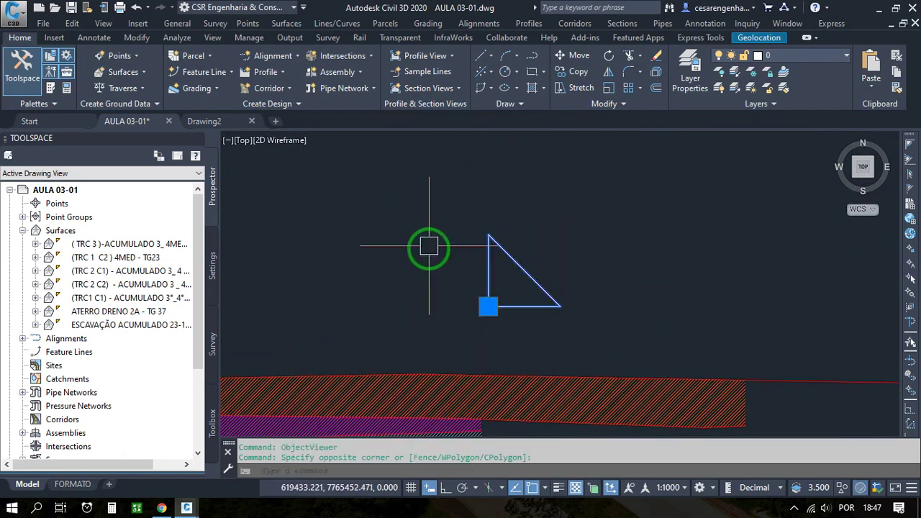
pyautogui.scroll(2, 437, 259)
pyautogui.write('m')
pyautogui.press('Return')
pyautogui.press('Escape')
pyautogui.click(707, 367)
pyautogui.click(505, 228)
pyautogui.press('Return')
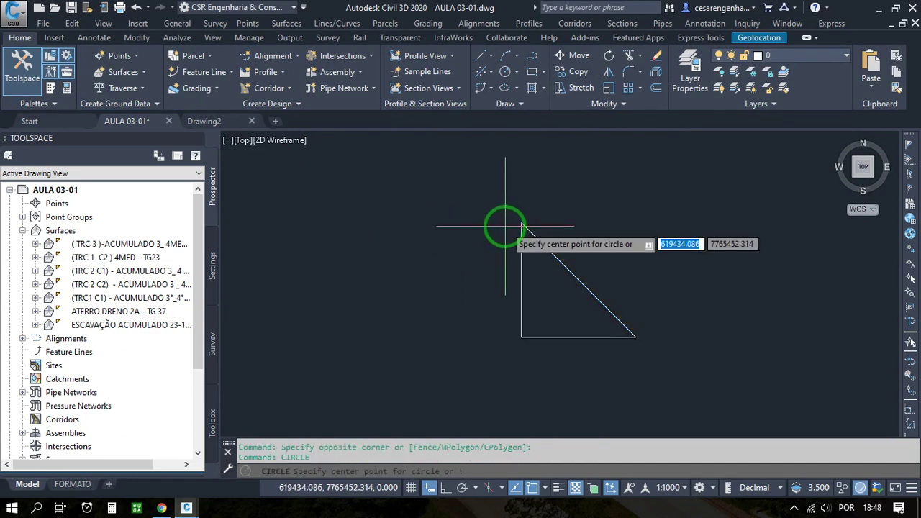
pyautogui.click(518, 224)
pyautogui.scroll(-4, 496, 187)
pyautogui.press('Escape')
pyautogui.scroll(3, 547, 223)
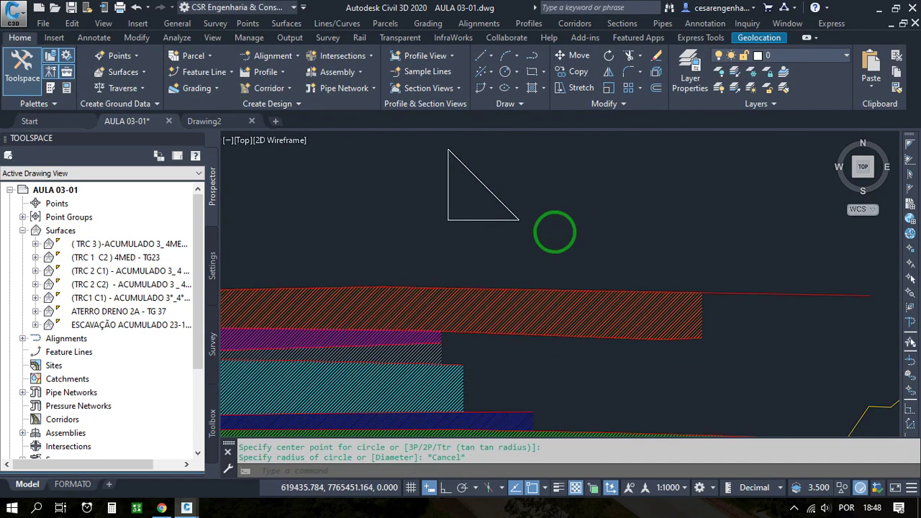
# Copy the slope triangle from its apex to beside the right ends of the grey and cyan layers.
pyautogui.click(555, 217)
pyautogui.scroll(-1, 401, 180)
pyautogui.click(374, 240)
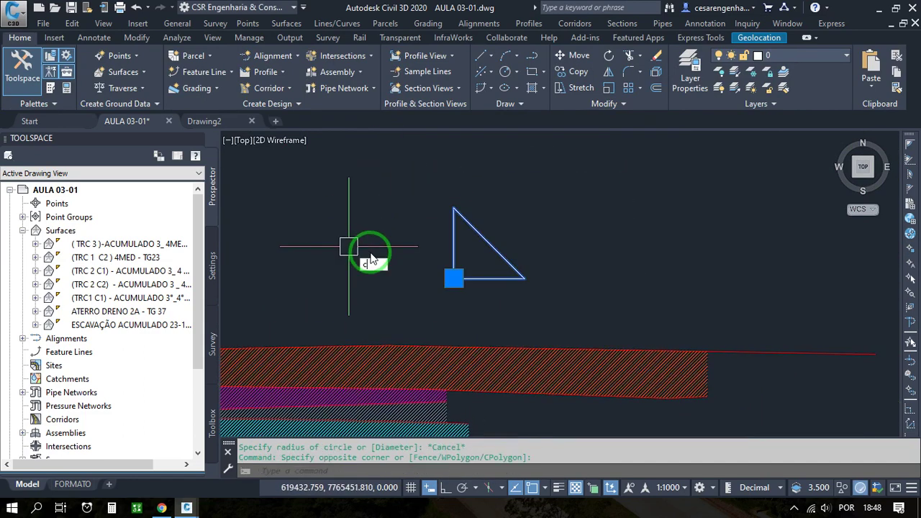
pyautogui.write('co')
pyautogui.press('Return')
pyautogui.click(454, 208)
pyautogui.scroll(-2, 442, 287)
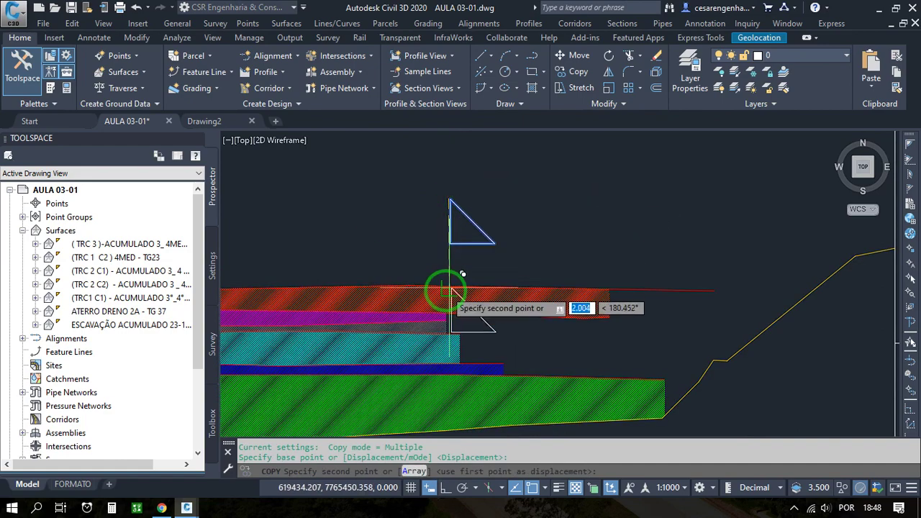
pyautogui.scroll(5, 456, 257)
pyautogui.scroll(3, 432, 216)
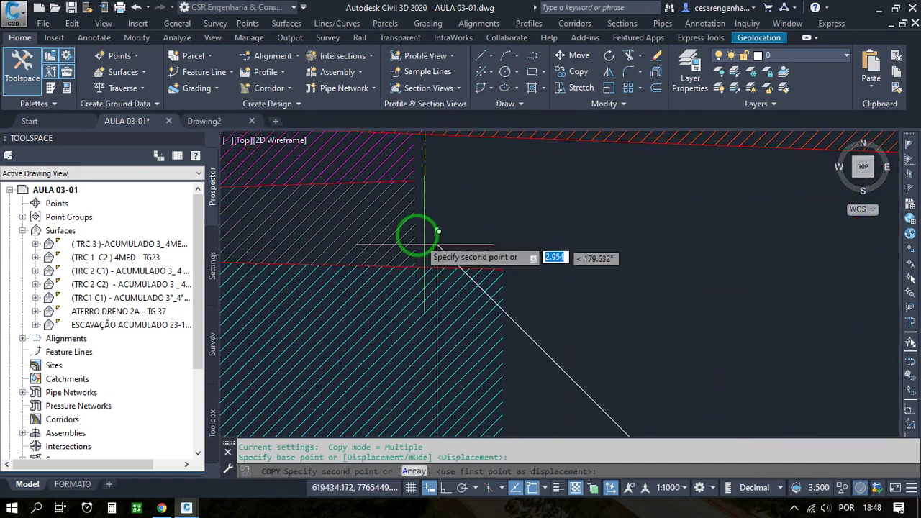
pyautogui.click(476, 206)
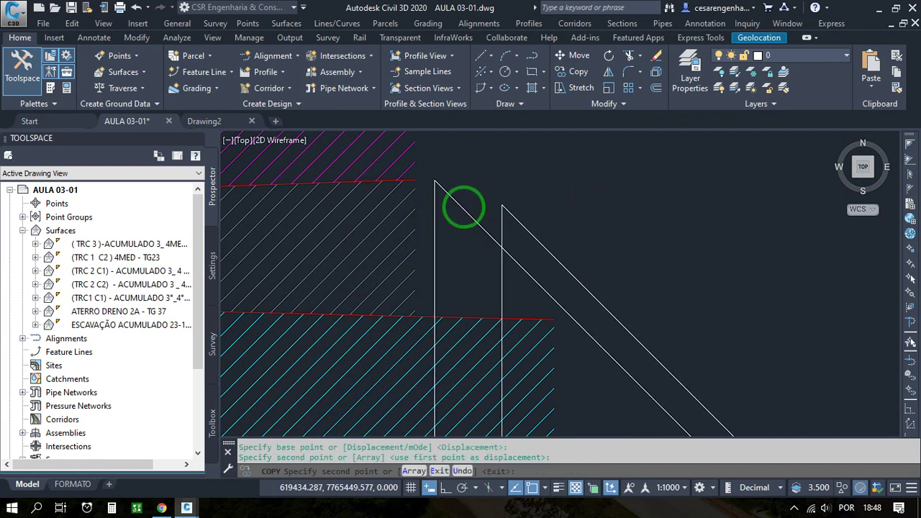
# Move the copied triangle by its apex onto the grey layer's upper right corner.
pyautogui.press('Escape')
pyautogui.write('m')
pyautogui.press('Return')
pyautogui.click(433, 184)
pyautogui.click(416, 186)
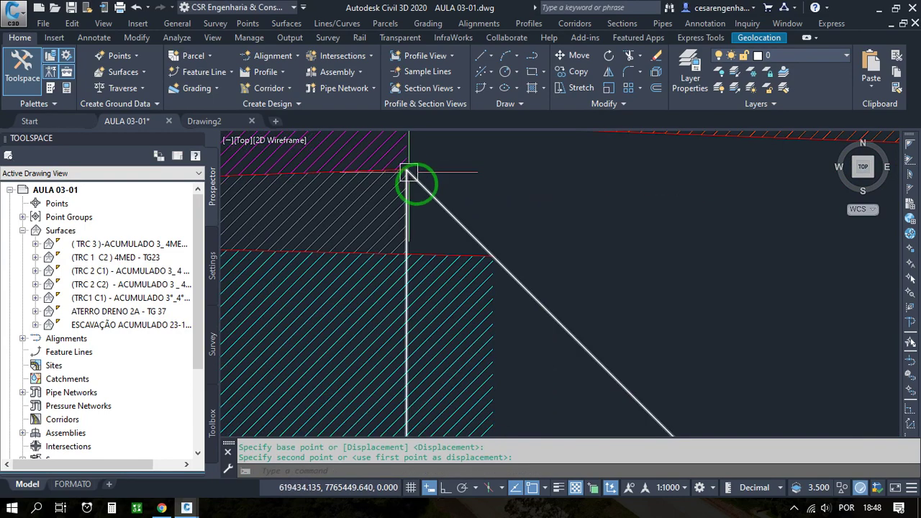
# Examine the placed slope triangle against the right ends of the grey, cyan and blue layers, and compare the layers' left ends.
pyautogui.scroll(-2, 413, 176)
pyautogui.scroll(-2, 504, 280)
pyautogui.moveTo(470, 250); pyautogui.dragTo(487, 267, button='middle')
pyautogui.scroll(4, 470, 243)
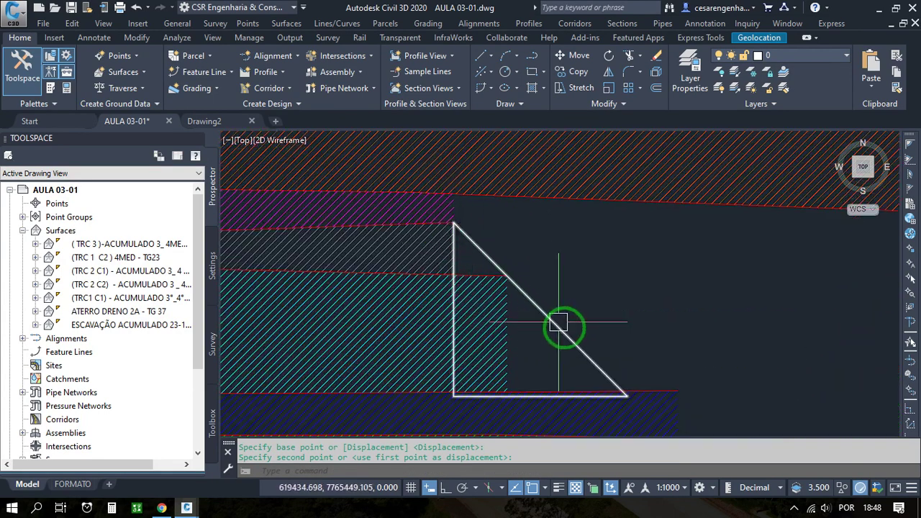
pyautogui.moveTo(620, 388); pyautogui.dragTo(559, 240, button='middle')
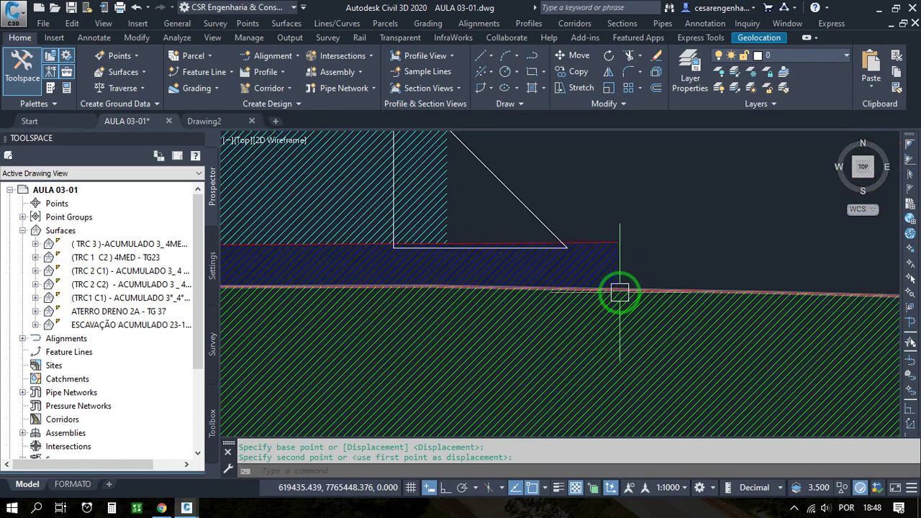
pyautogui.scroll(-3, 603, 285)
pyautogui.scroll(2, 461, 272)
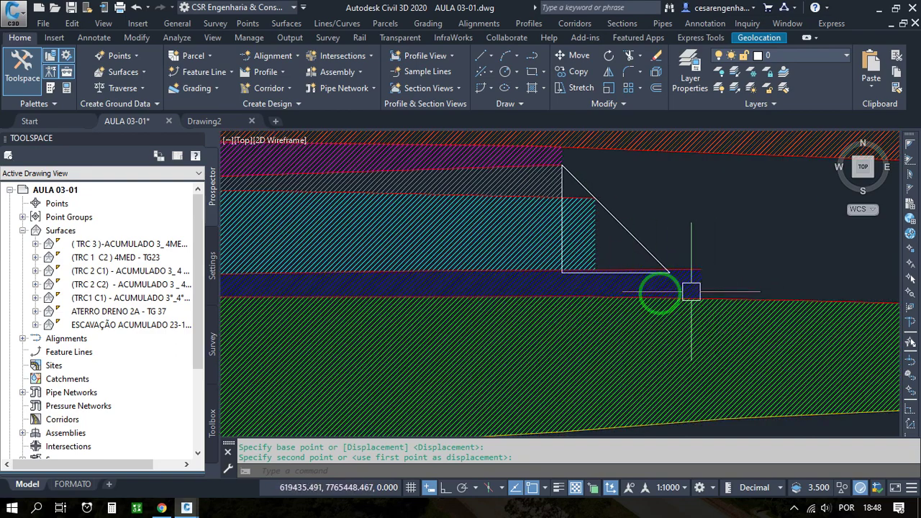
pyautogui.scroll(-5, 524, 278)
pyautogui.scroll(4, 507, 234)
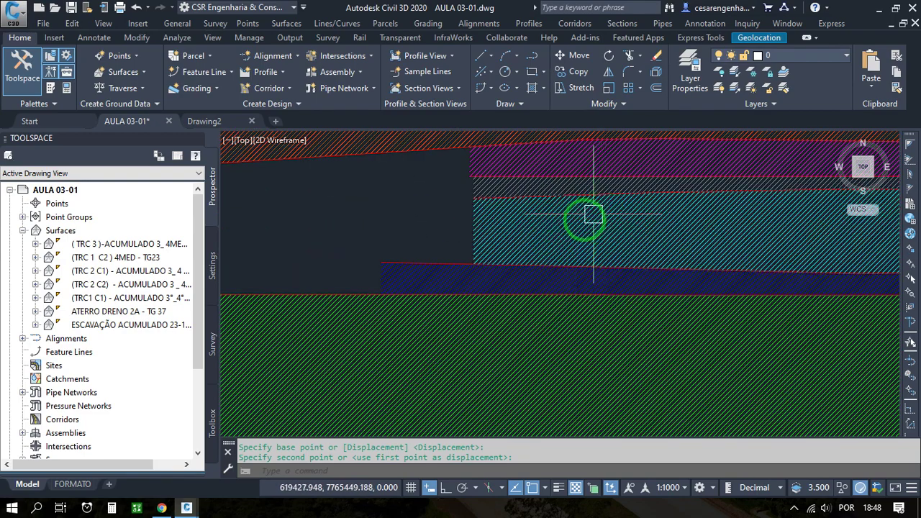
pyautogui.moveTo(624, 226); pyautogui.dragTo(476, 260, button='middle')
pyautogui.scroll(-5, 576, 238)
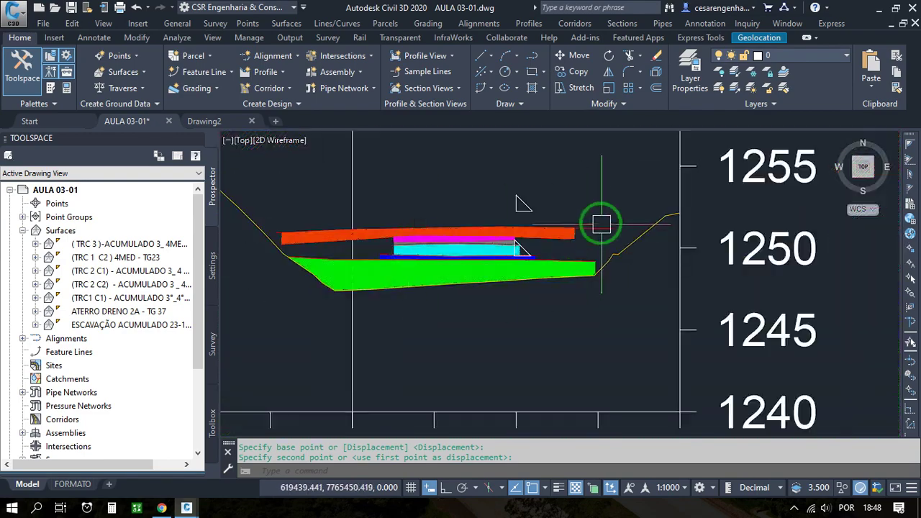
pyautogui.scroll(4, 471, 280)
pyautogui.scroll(-4, 537, 281)
pyautogui.scroll(4, 545, 259)
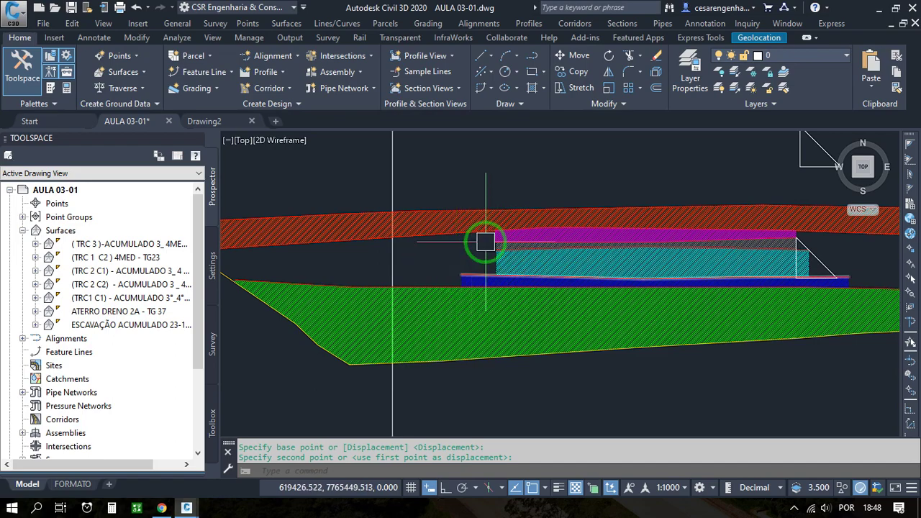
pyautogui.moveTo(543, 208); pyautogui.dragTo(490, 242, button='middle')
pyautogui.moveTo(654, 241); pyautogui.dragTo(539, 244, button='middle')
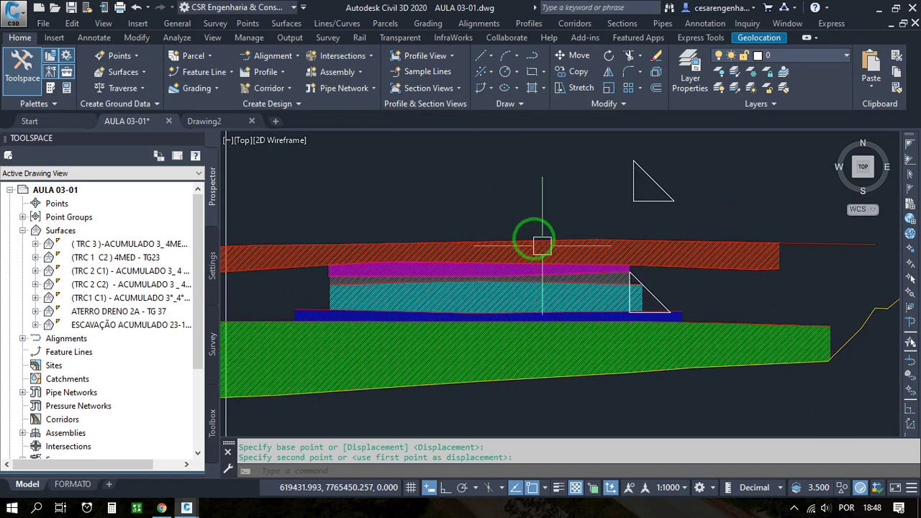
# Examine the right ends of the orange and green layers and their distance from the yellow terrain line.
pyautogui.scroll(-2, 565, 230)
pyautogui.scroll(5, 616, 247)
pyautogui.scroll(3, 471, 195)
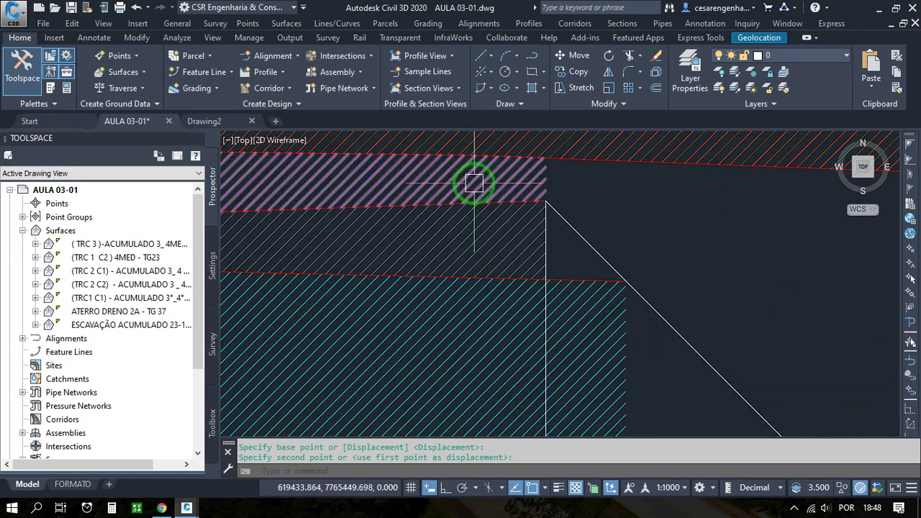
pyautogui.scroll(-3, 667, 261)
pyautogui.scroll(4, 499, 261)
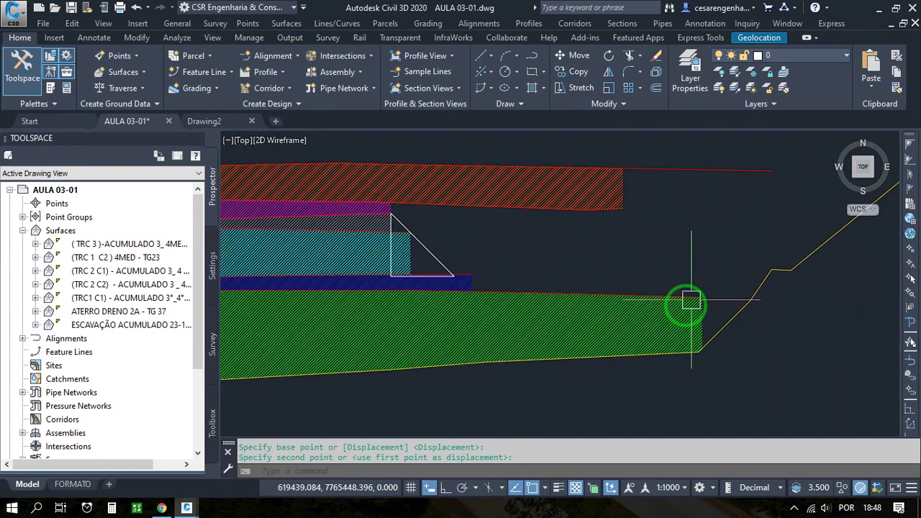
pyautogui.scroll(-3, 619, 259)
pyautogui.scroll(3, 565, 263)
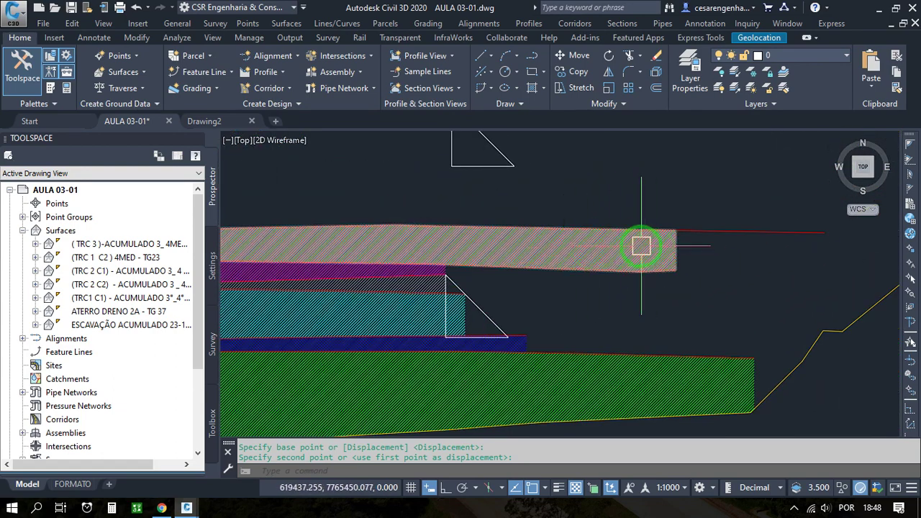
pyautogui.scroll(-3, 563, 254)
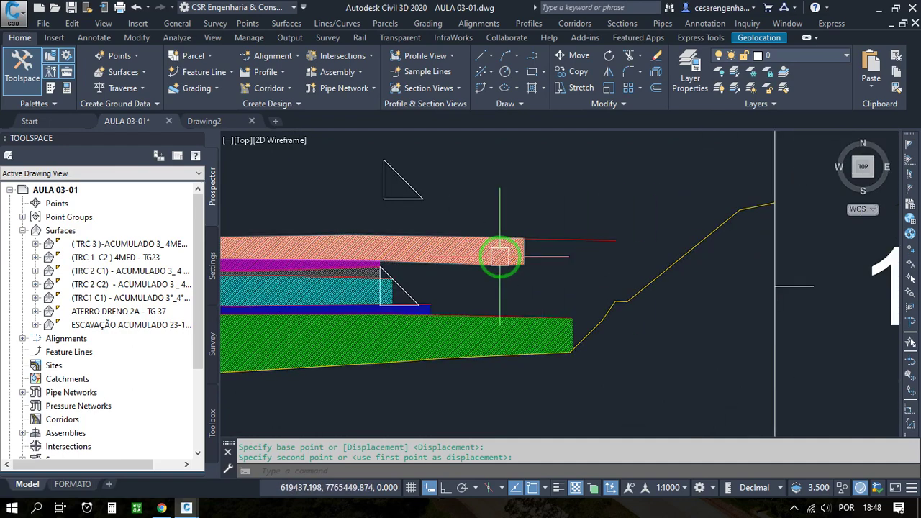
pyautogui.scroll(-4, 492, 244)
pyautogui.scroll(6, 613, 269)
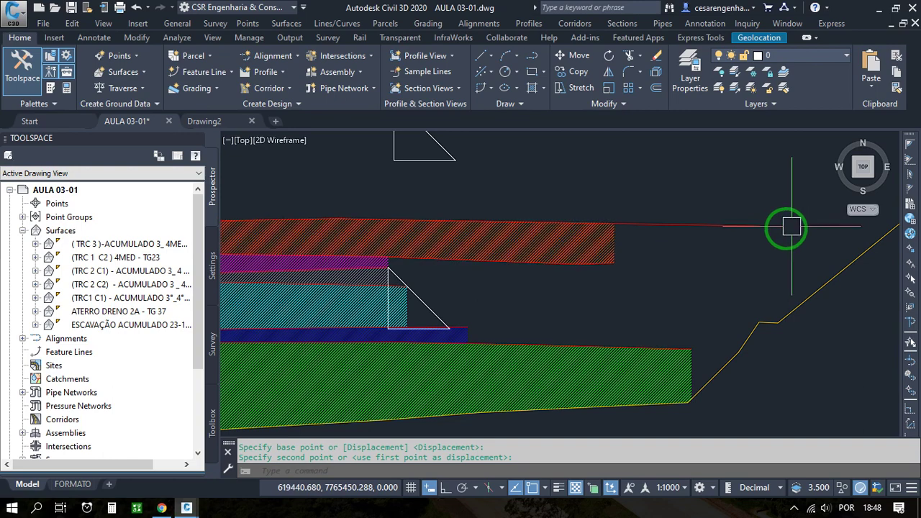
pyautogui.scroll(4, 627, 252)
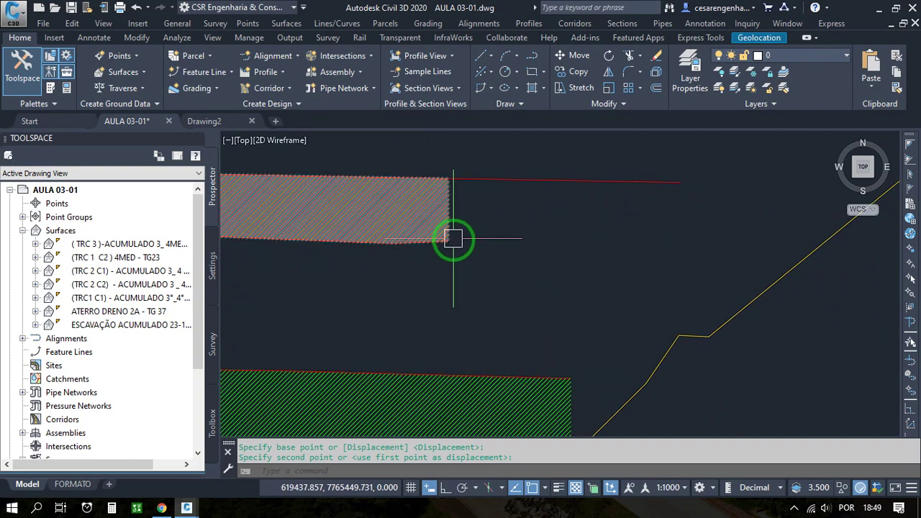
pyautogui.scroll(-4, 456, 241)
pyautogui.scroll(5, 495, 260)
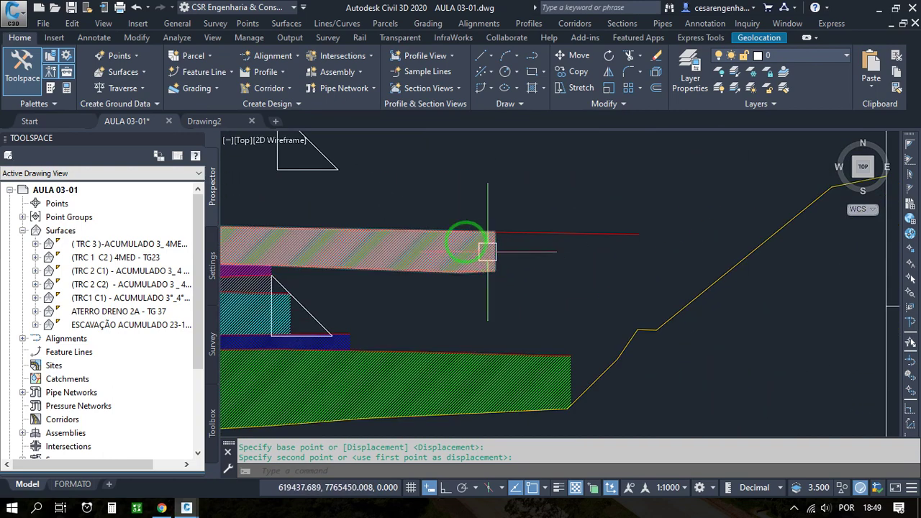
pyautogui.scroll(-2, 585, 253)
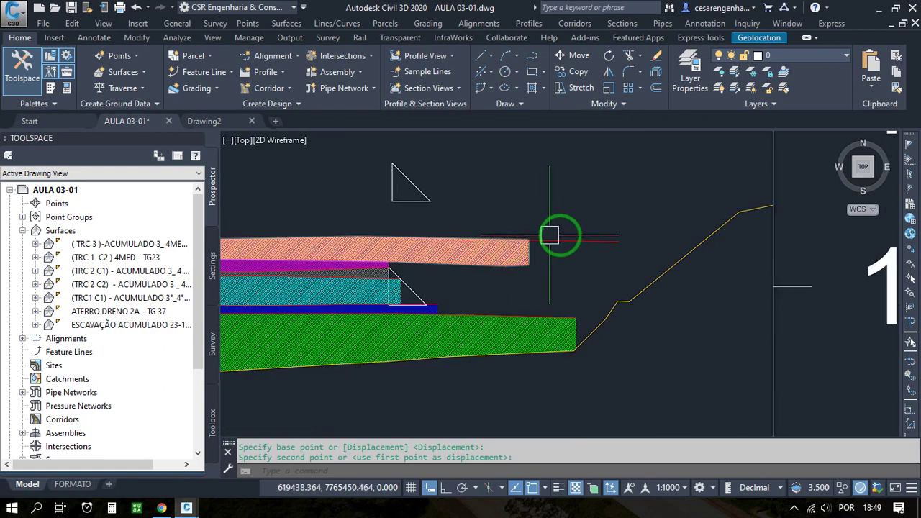
pyautogui.scroll(4, 635, 253)
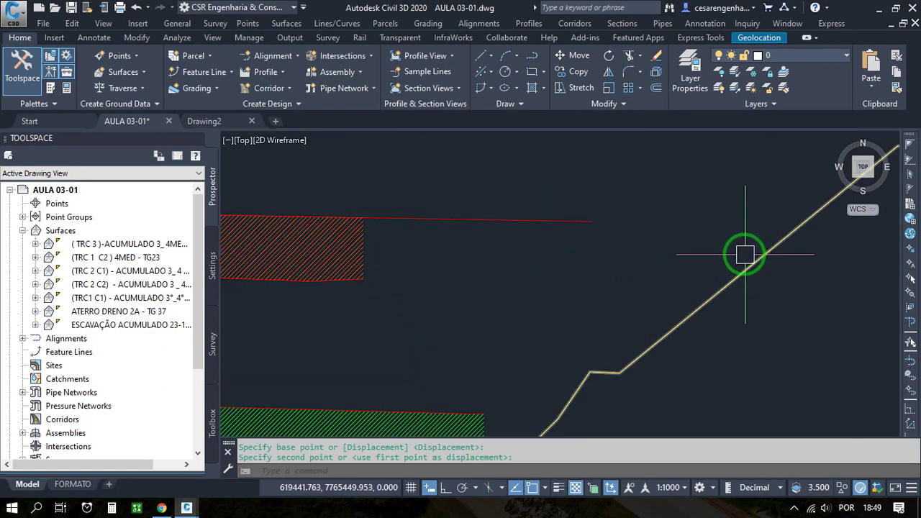
pyautogui.scroll(-5, 654, 242)
pyautogui.scroll(5, 649, 240)
pyautogui.moveTo(711, 264); pyautogui.dragTo(614, 264, button='middle')
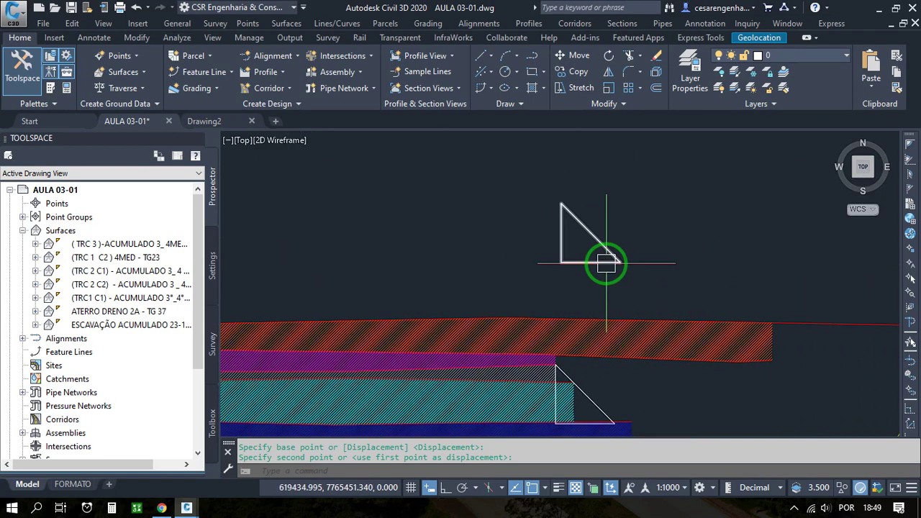
# Move the copied slope triangle off the grey and cyan layers into the empty area above the section.
pyautogui.click(593, 398)
pyautogui.write('m')
pyautogui.press('space')
pyautogui.click(686, 254)
pyautogui.scroll(2, 600, 191)
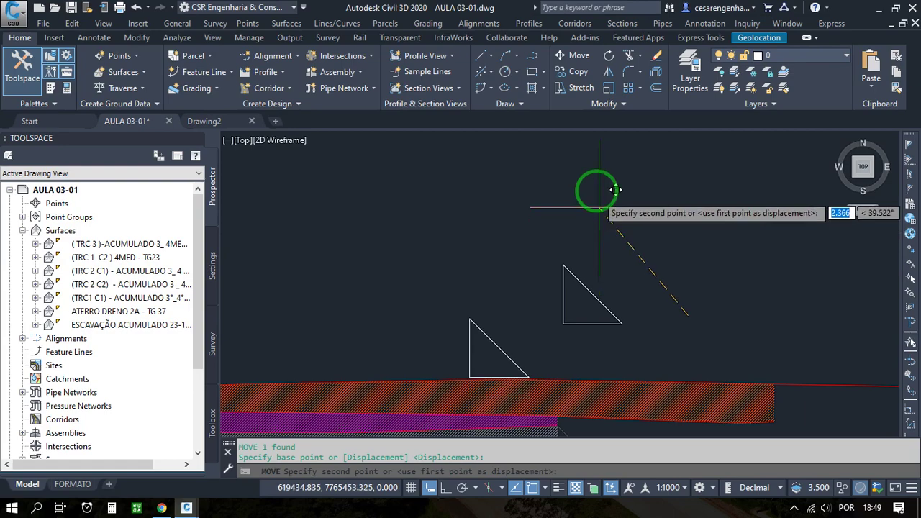
pyautogui.scroll(-6, 530, 198)
pyautogui.press('Escape')
# Check the last rows of the section's quantity table and return to the drain plan with the terrain contours.
pyautogui.scroll(-7, 449, 223)
pyautogui.scroll(-7, 494, 230)
pyautogui.scroll(4, 556, 408)
pyautogui.moveTo(557, 407); pyautogui.dragTo(543, 154, button='middle')
pyautogui.scroll(6, 496, 311)
pyautogui.scroll(2, 434, 341)
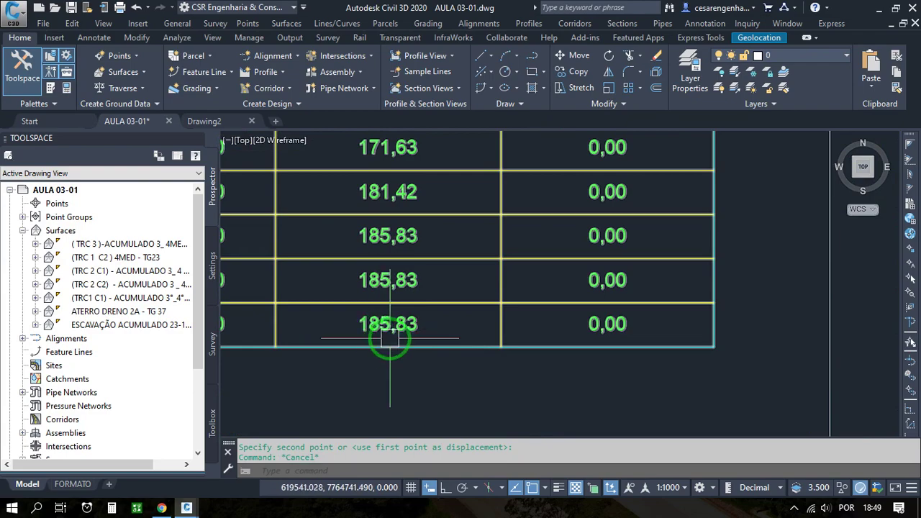
pyautogui.scroll(-14, 416, 329)
pyautogui.moveTo(400, 276); pyautogui.dragTo(566, 278, button='middle')
pyautogui.scroll(6, 338, 295)
pyautogui.moveTo(375, 294); pyautogui.dragTo(504, 257, button='middle')
pyautogui.scroll(3, 524, 259)
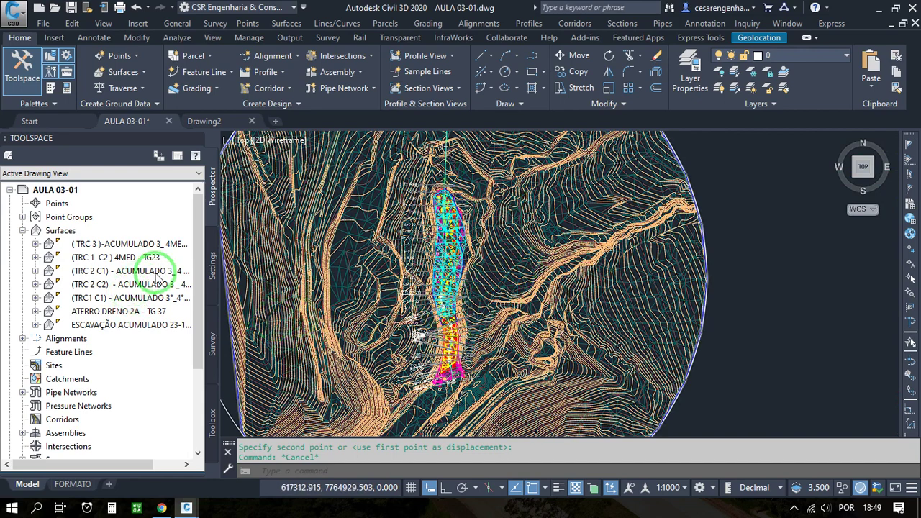
# Start creating a TIN surface named JUNÇÃO DAS TRANSIÇÕES.
pyautogui.rightClick(59, 232)
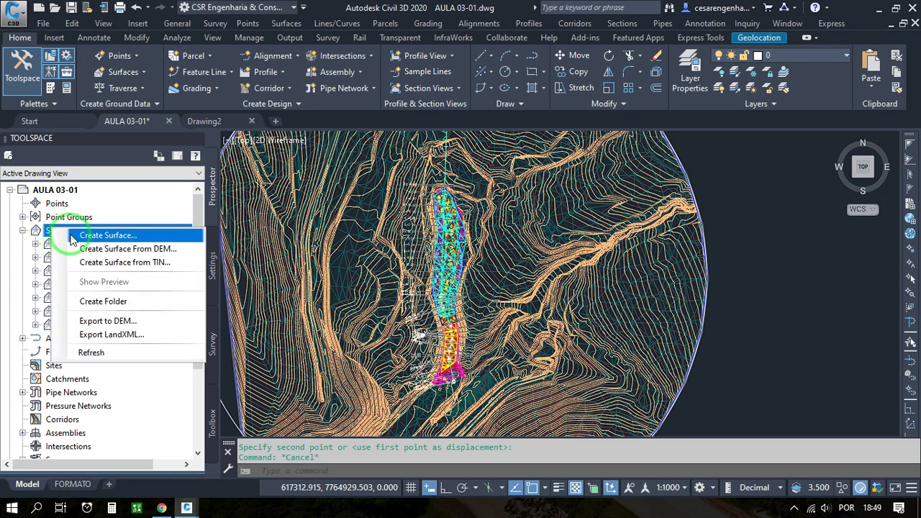
pyautogui.click(74, 239)
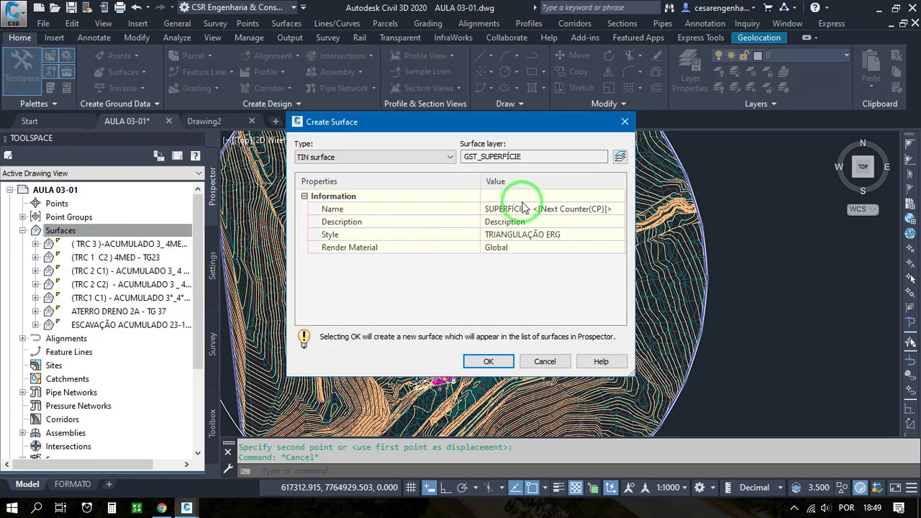
pyautogui.click(526, 208)
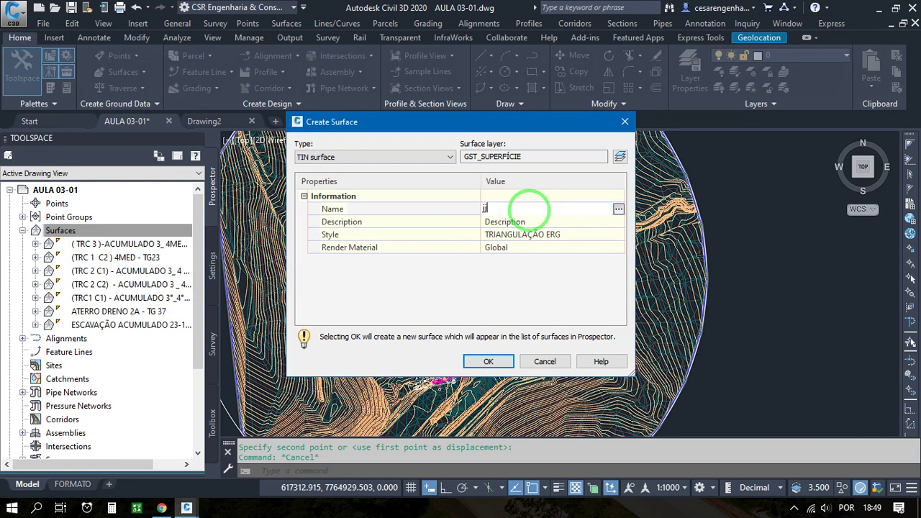
pyautogui.write('JUNÇÃO DAS TRANSIÇÕES')
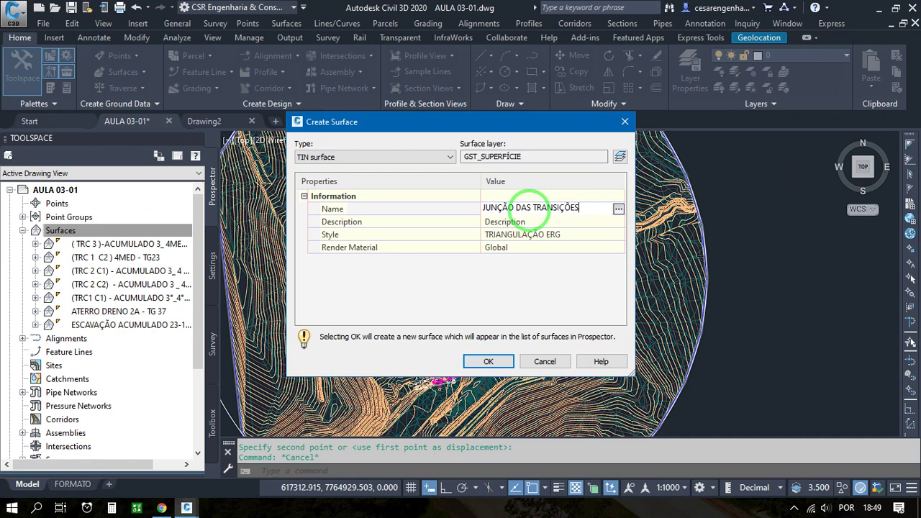
pyautogui.press('Return')
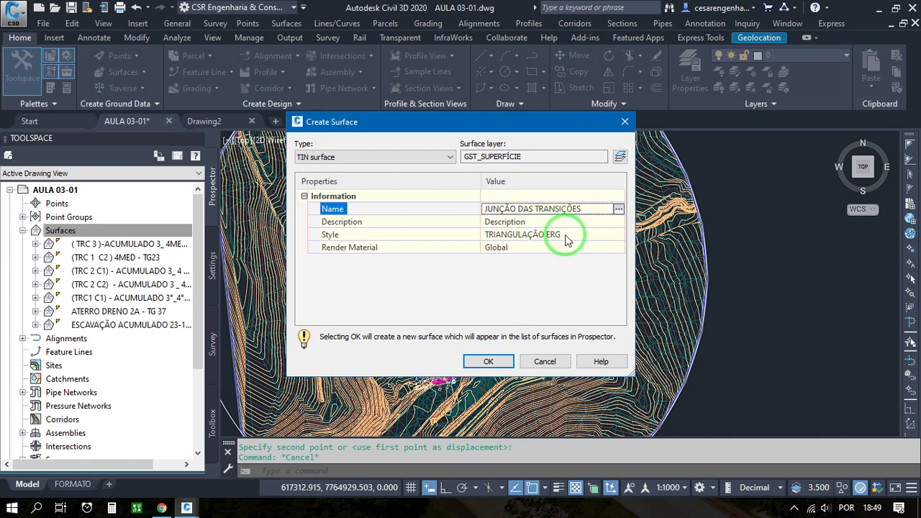
# Copy the TRIANGULAÇÃO ERG surface style and name the copy JUNÇÃO DAS TRANSIÇÕES.
pyautogui.click(618, 236)
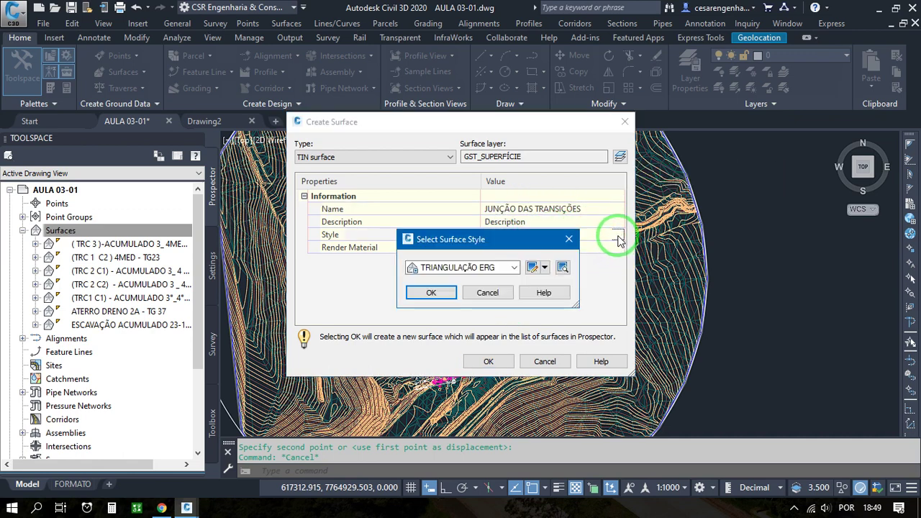
pyautogui.click(544, 268)
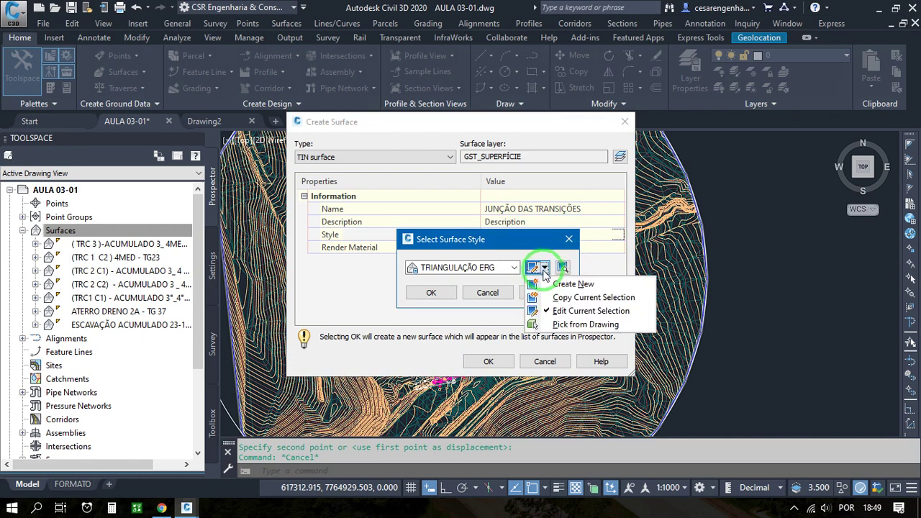
pyautogui.click(592, 297)
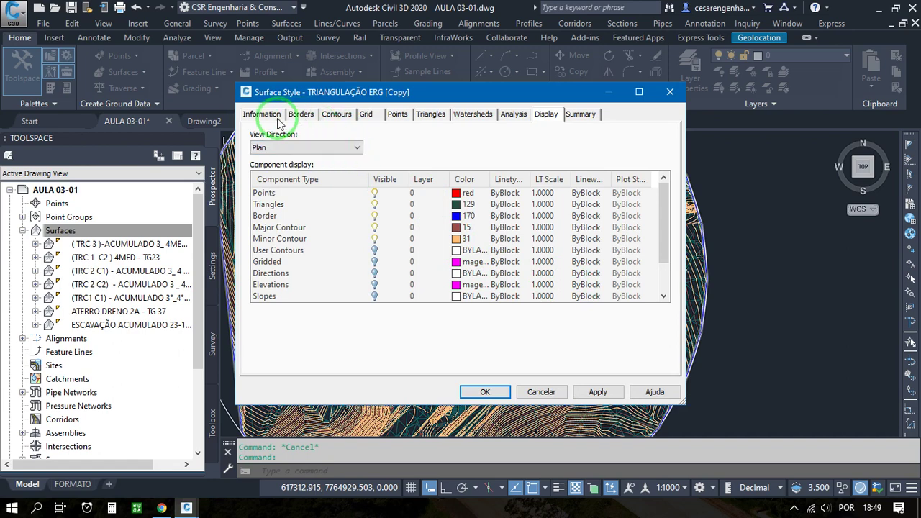
pyautogui.click(261, 113)
pyautogui.click(343, 146)
pyautogui.moveTo(342, 146); pyautogui.dragTo(179, 126)
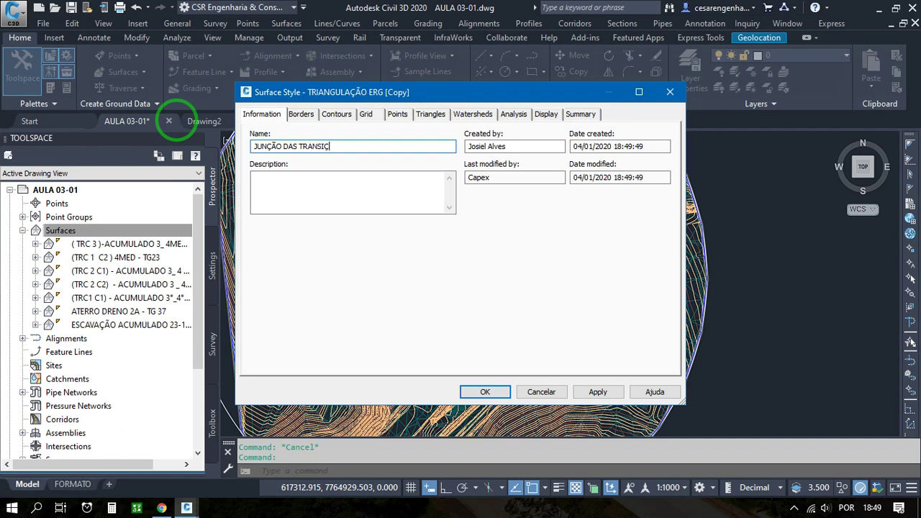
# Set the plan display colour of the style's Triangles and Border components to 104.
pyautogui.click(545, 115)
pyautogui.click(464, 204)
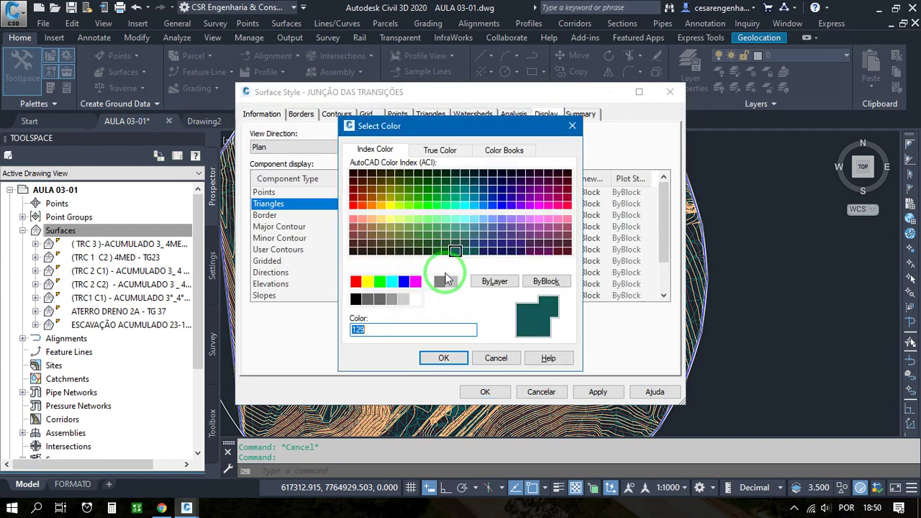
pyautogui.click(438, 190)
pyautogui.click(444, 357)
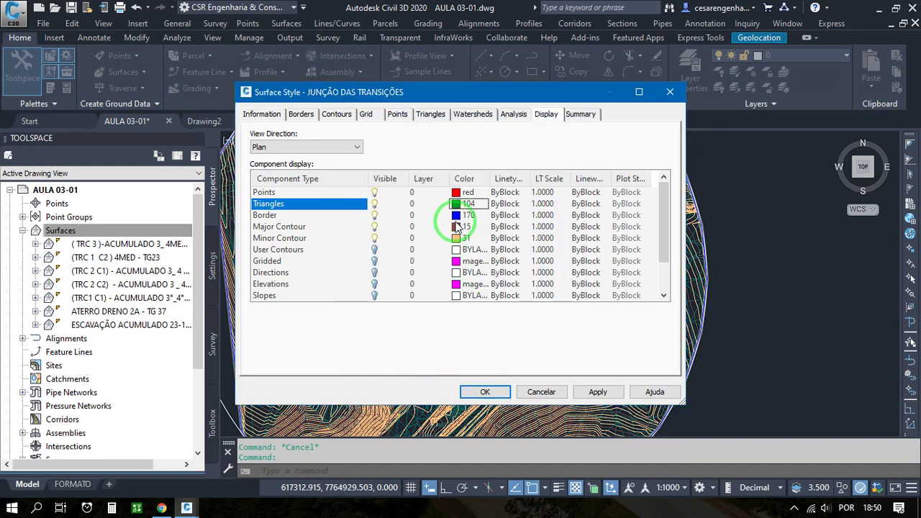
pyautogui.click(461, 217)
pyautogui.write('104')
pyautogui.press('Return')
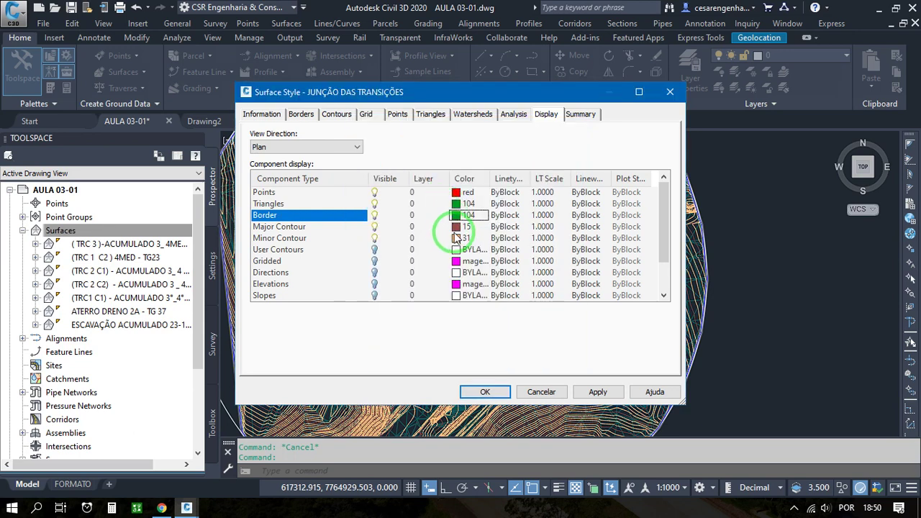
# Check the Major and Minor Contour components, save the JUNÇÃO DAS TRANSIÇÕES style and assign it to the new surface.
pyautogui.click(282, 226)
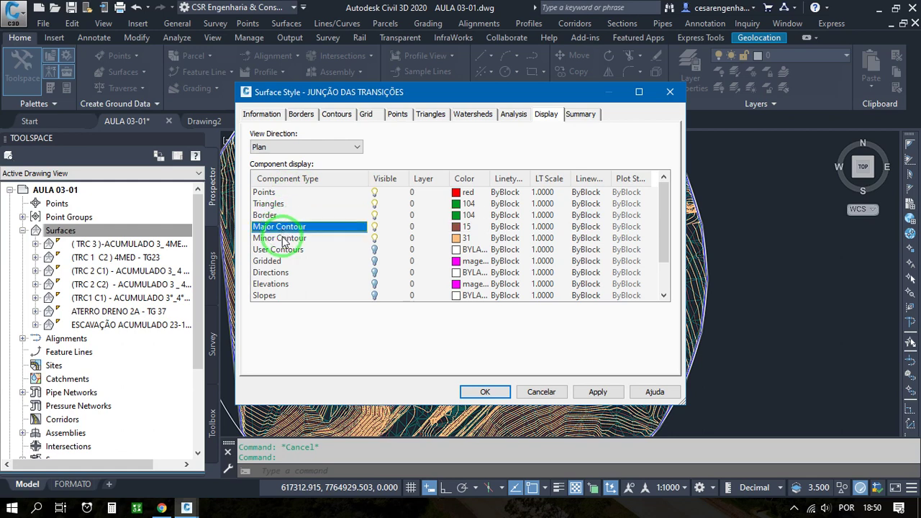
pyautogui.click(283, 239)
pyautogui.click(289, 229)
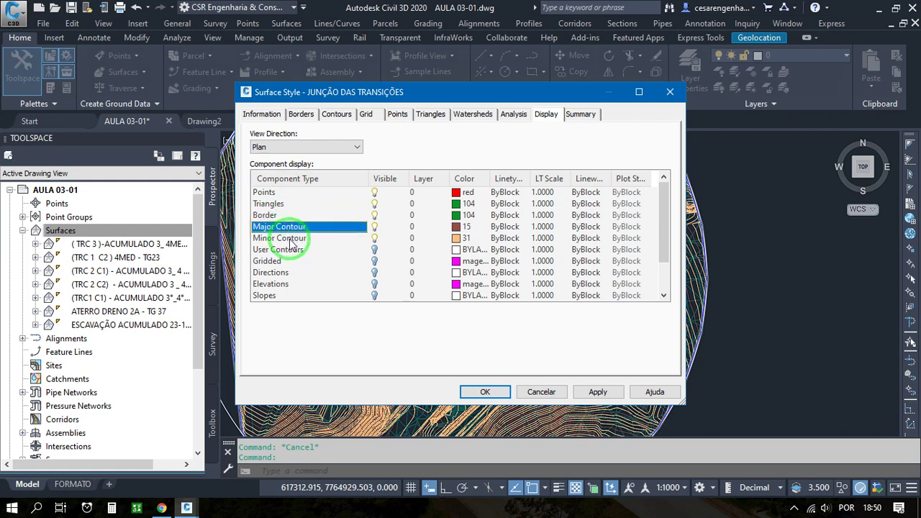
pyautogui.click(306, 240)
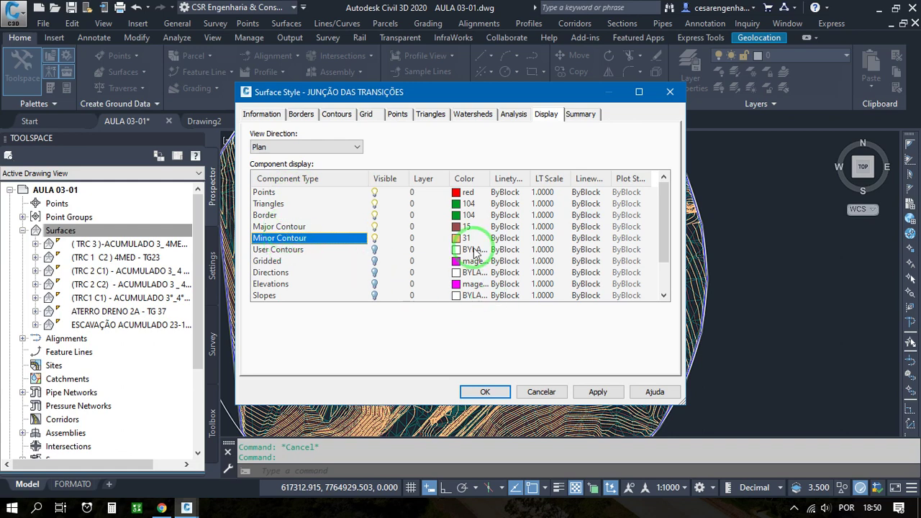
pyautogui.click(481, 391)
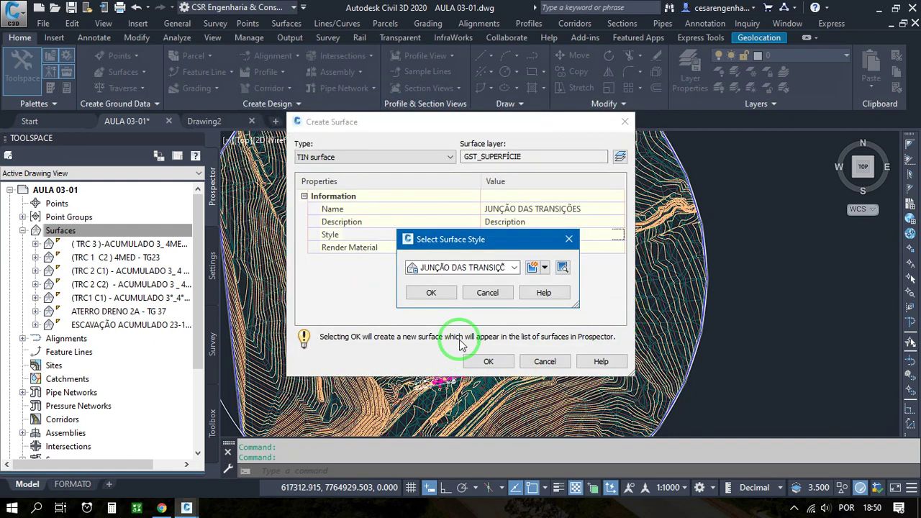
pyautogui.click(432, 295)
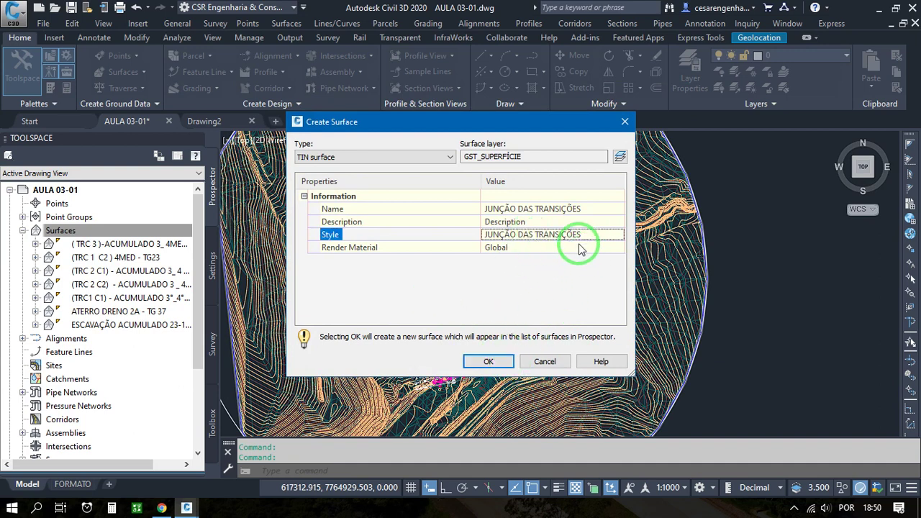
# Switch the new surface's style to JUNÇÃO TR1 C1 + TR2 C1 + TR3 + TR2 C2 and create the surface.
pyautogui.click(616, 235)
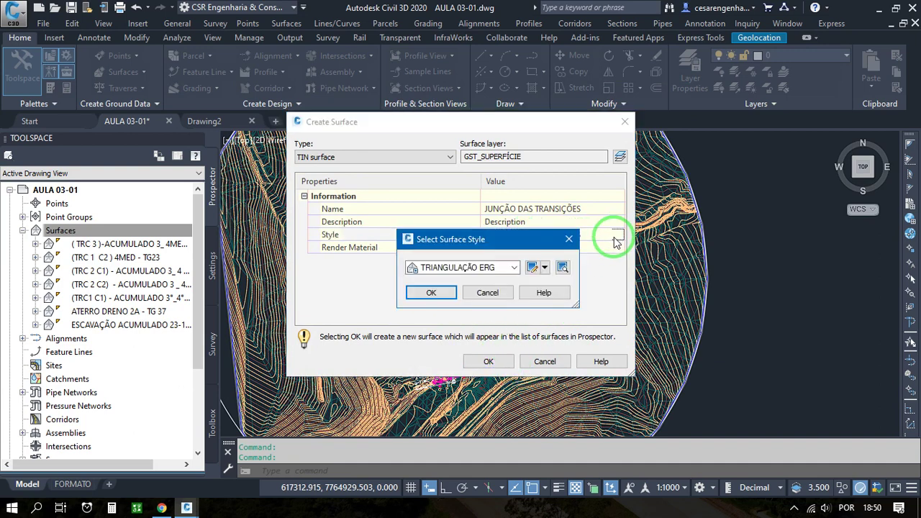
pyautogui.click(505, 267)
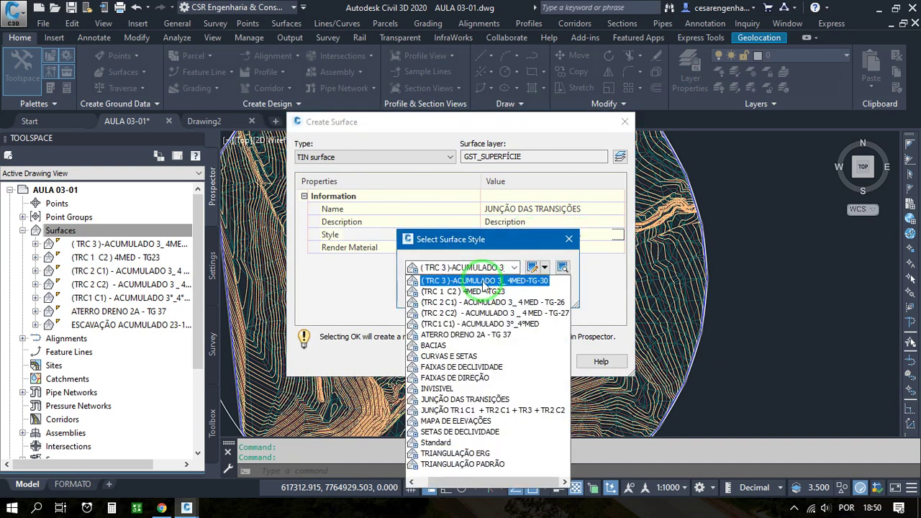
pyautogui.click(453, 410)
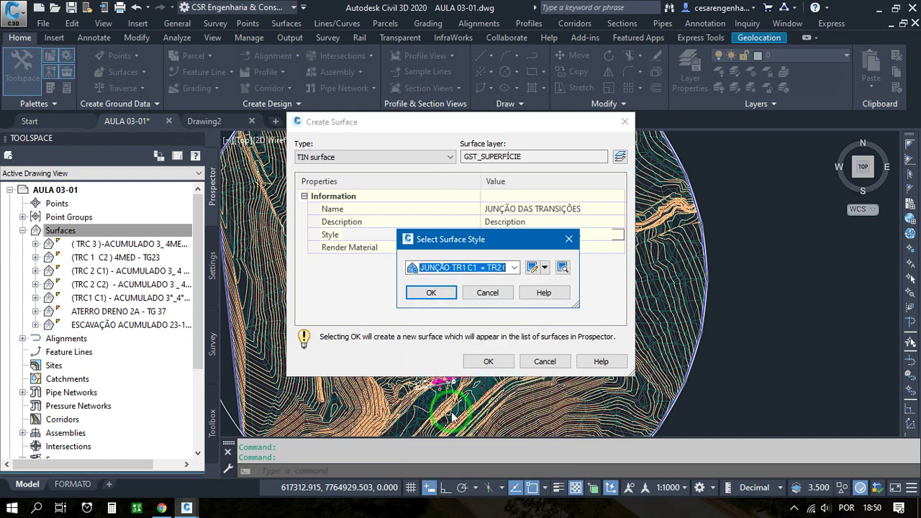
pyautogui.click(495, 274)
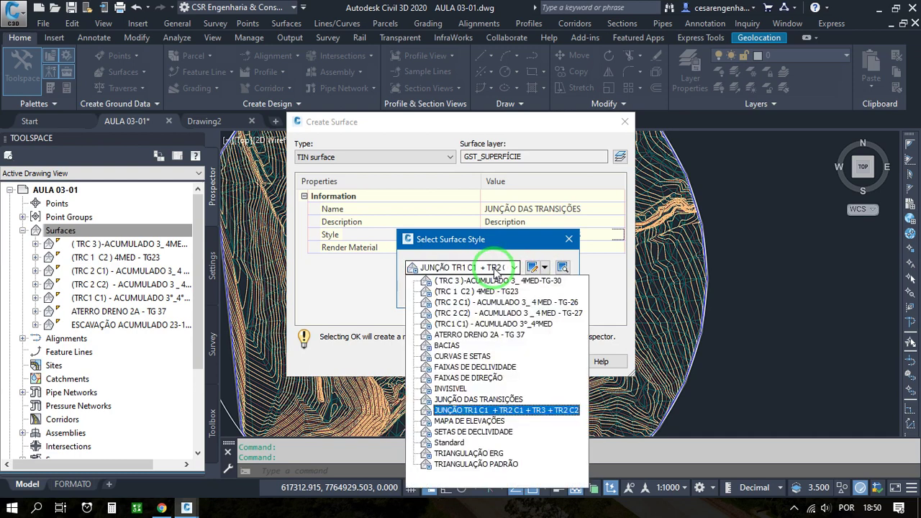
pyautogui.click(519, 410)
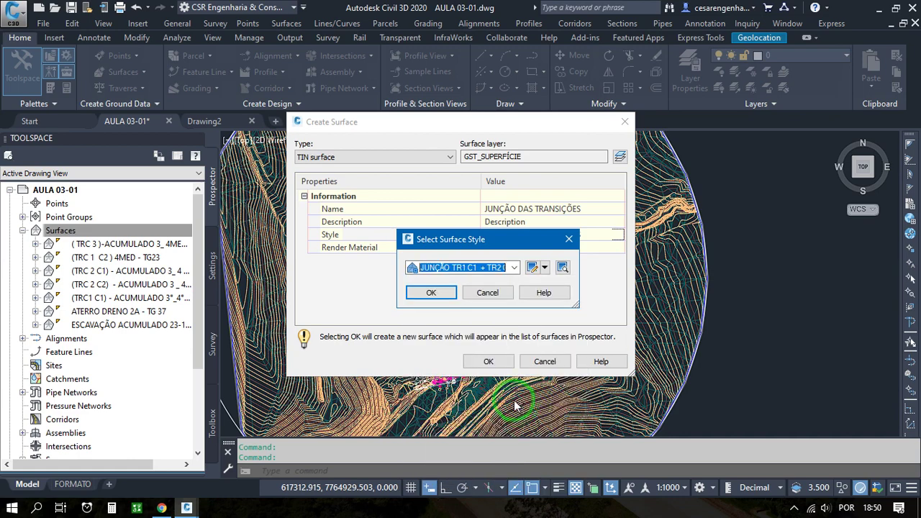
pyautogui.click(432, 290)
pyautogui.click(499, 366)
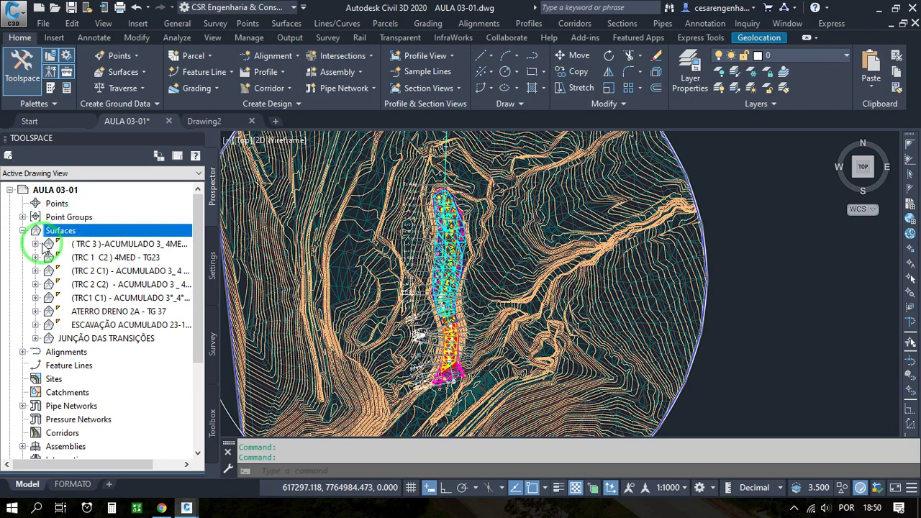
# Expand the JUNÇÃO DAS TRANSIÇÕES surface in the project tree and widen the tree area to show full surface names.
pyautogui.click(34, 338)
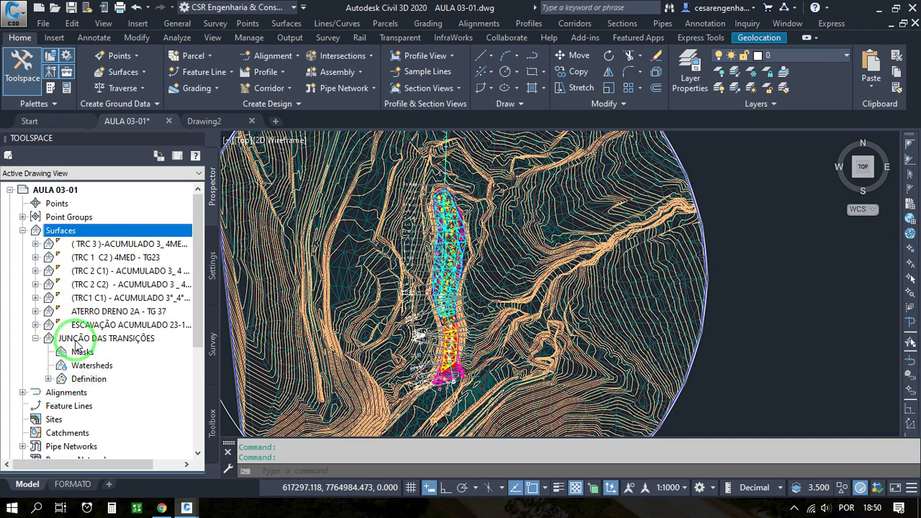
pyautogui.click(77, 341)
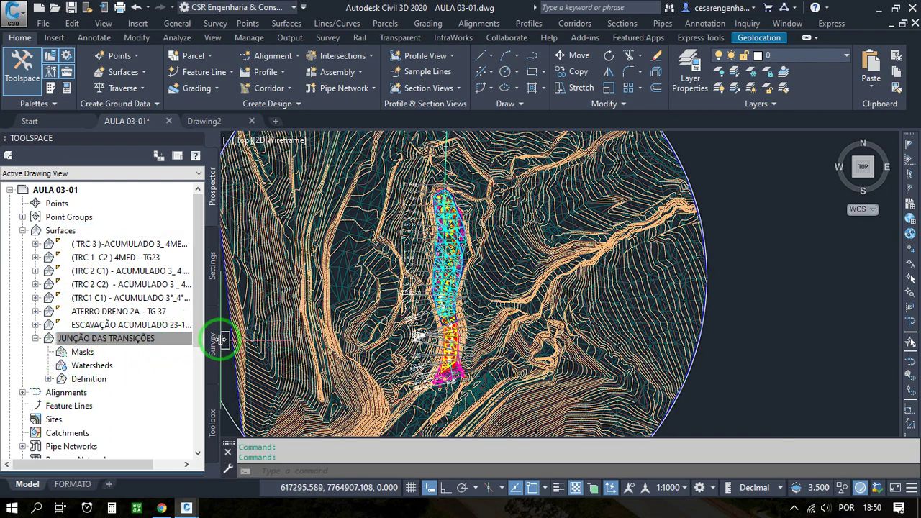
pyautogui.moveTo(219, 340); pyautogui.dragTo(260, 344)
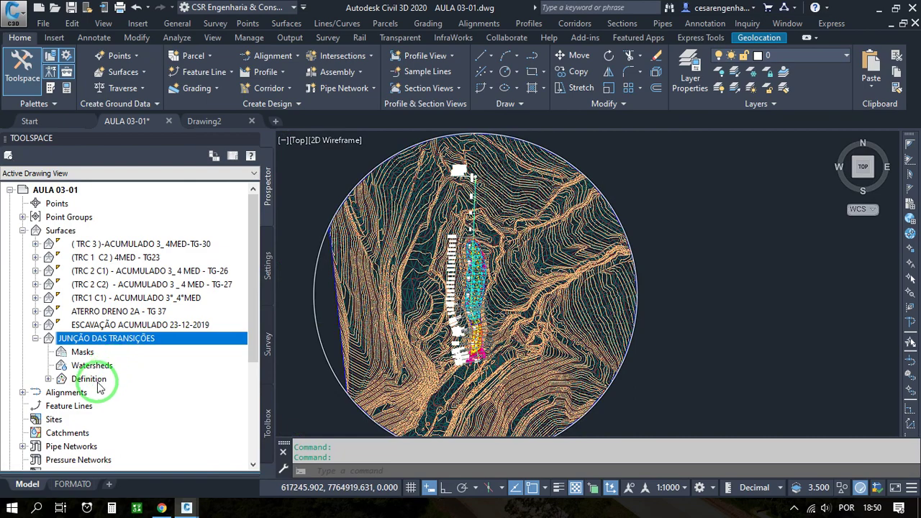
# Examine the drain plan, then the stacked transition layers and their edges in the cross section at station 6+0,0.
pyautogui.scroll(4, 460, 356)
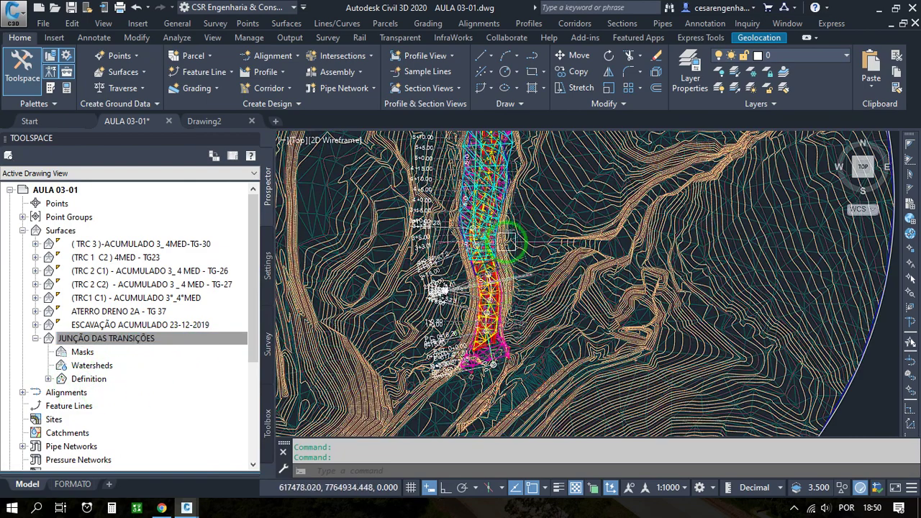
pyautogui.scroll(5, 485, 259)
pyautogui.scroll(-3, 446, 295)
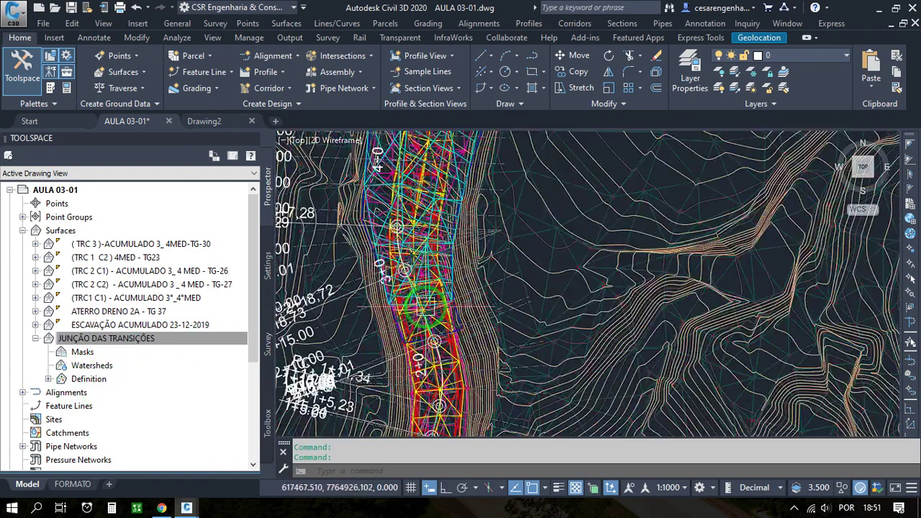
pyautogui.scroll(-5, 425, 302)
pyautogui.scroll(-8, 471, 298)
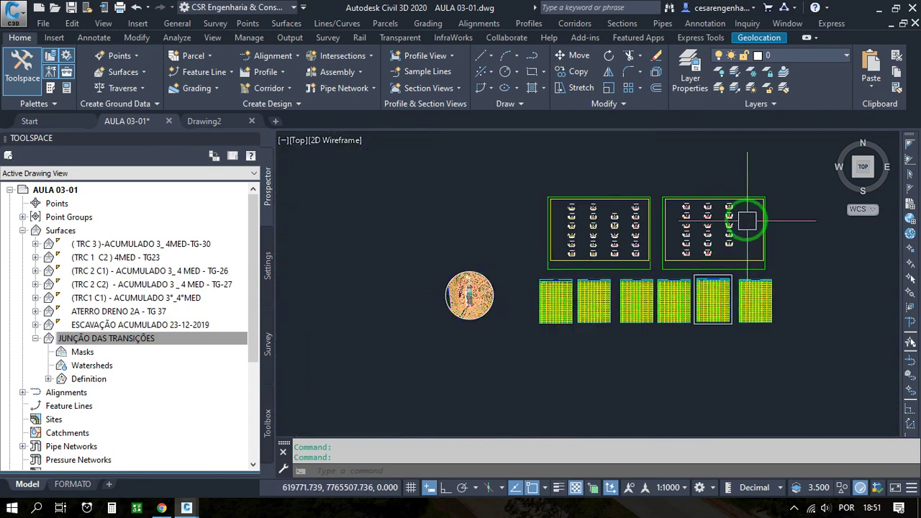
pyautogui.scroll(10, 638, 249)
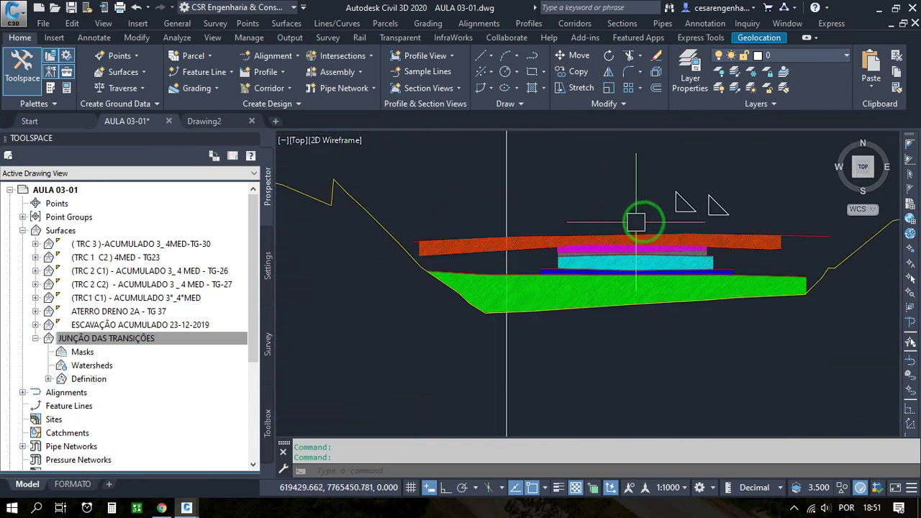
pyautogui.scroll(3, 635, 222)
pyautogui.moveTo(709, 278); pyautogui.dragTo(552, 237, button='middle')
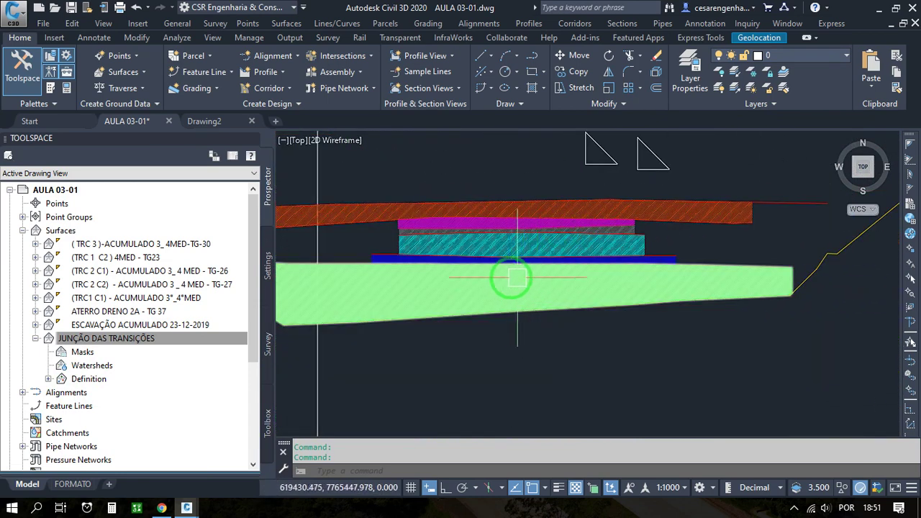
pyautogui.scroll(5, 672, 263)
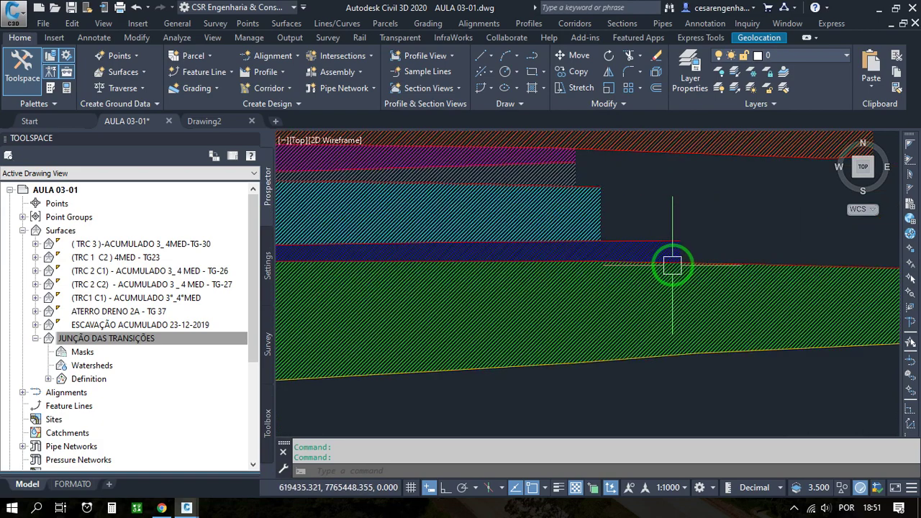
pyautogui.scroll(-4, 659, 266)
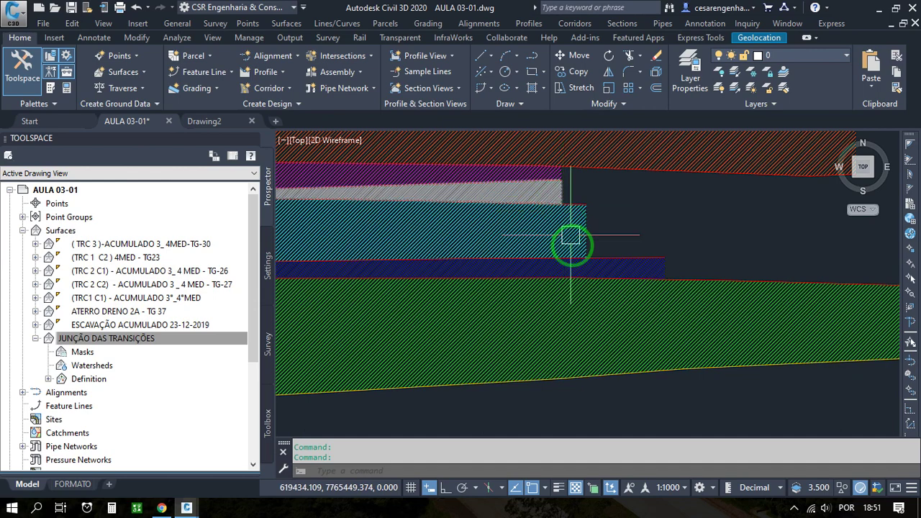
pyautogui.scroll(-2, 539, 241)
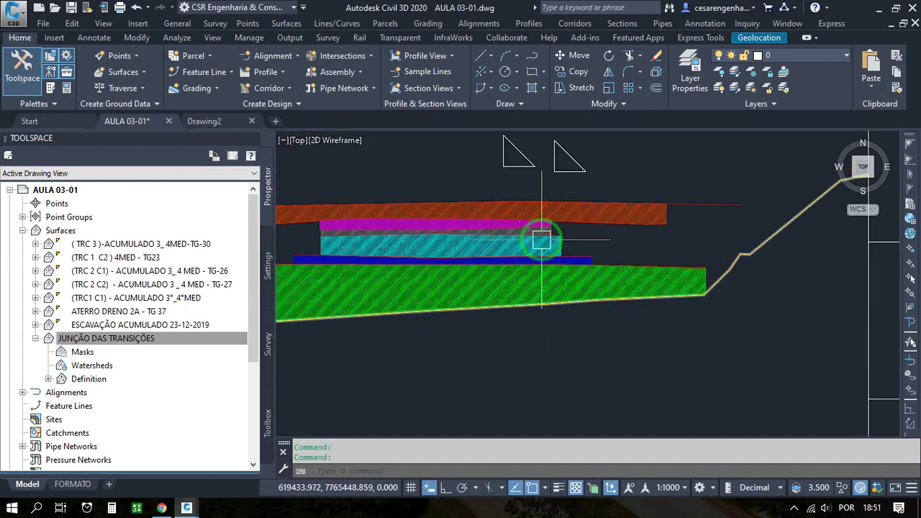
pyautogui.scroll(5, 536, 215)
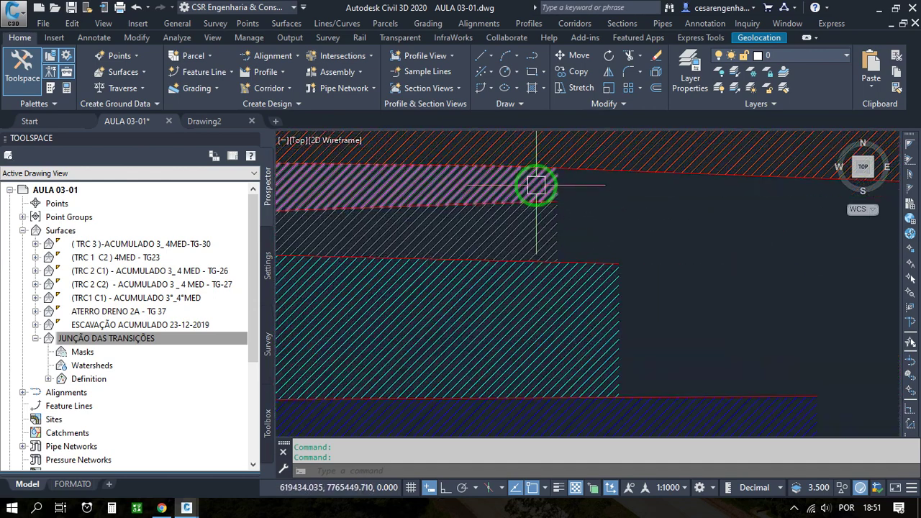
pyautogui.moveTo(536, 185)
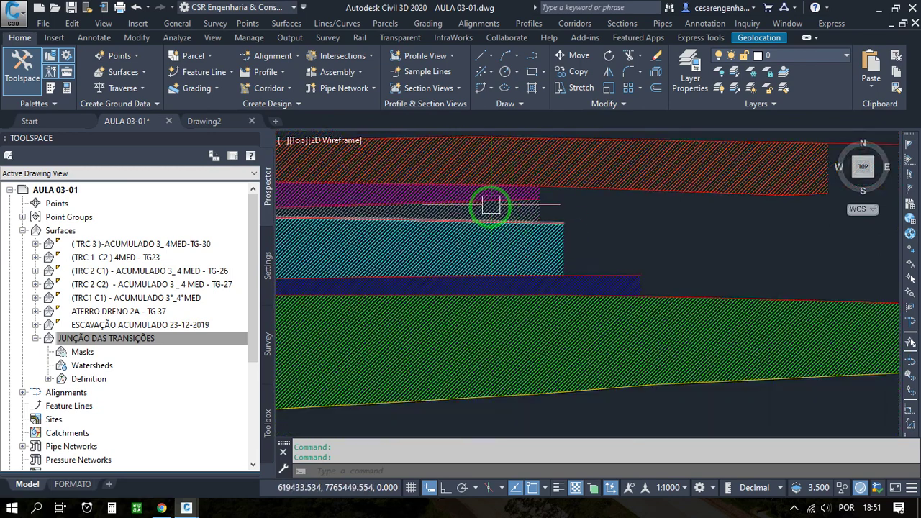
pyautogui.scroll(-4, 468, 223)
pyautogui.scroll(-4, 590, 225)
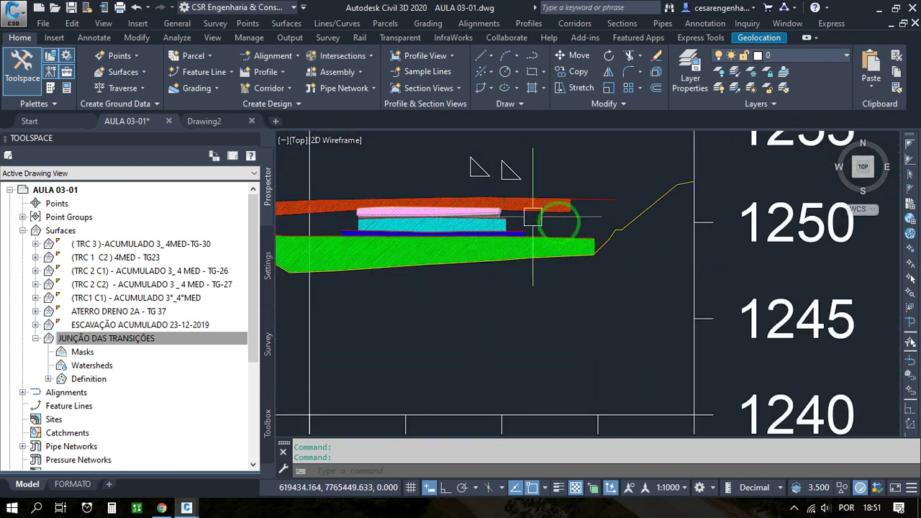
pyautogui.scroll(-4, 575, 261)
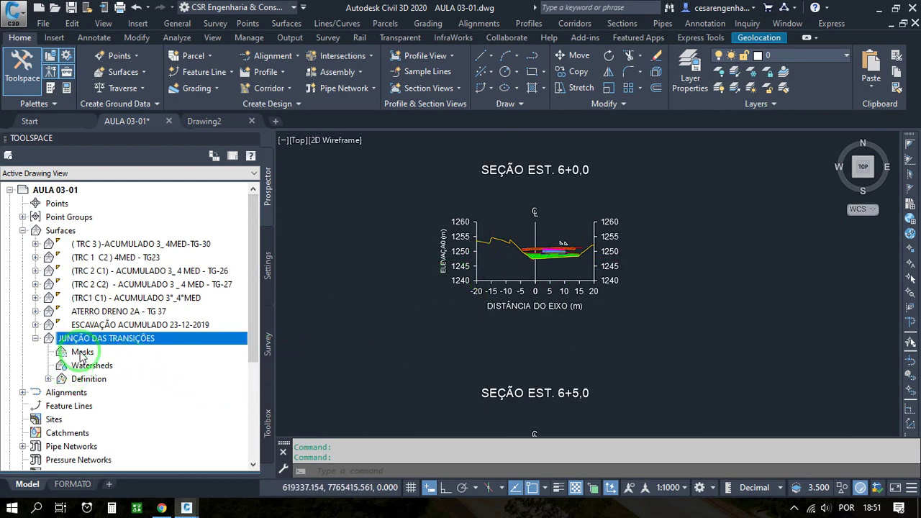
# Paste the (TRC1 C1) - ACUMULADO 3°_4°MED surface into the JUNÇÃO DAS TRANSIÇÕES surface definition as an edit.
pyautogui.scroll(-4, 81, 355)
pyautogui.scroll(2, 107, 298)
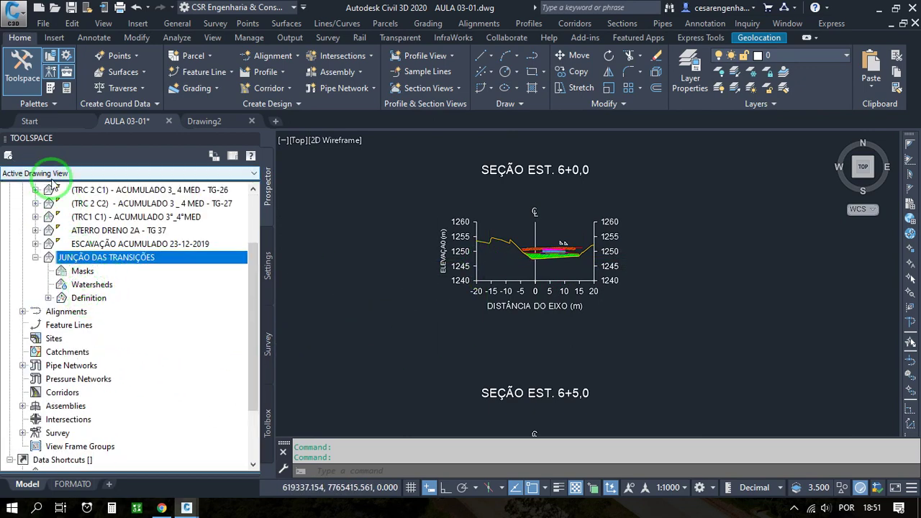
pyautogui.click(48, 297)
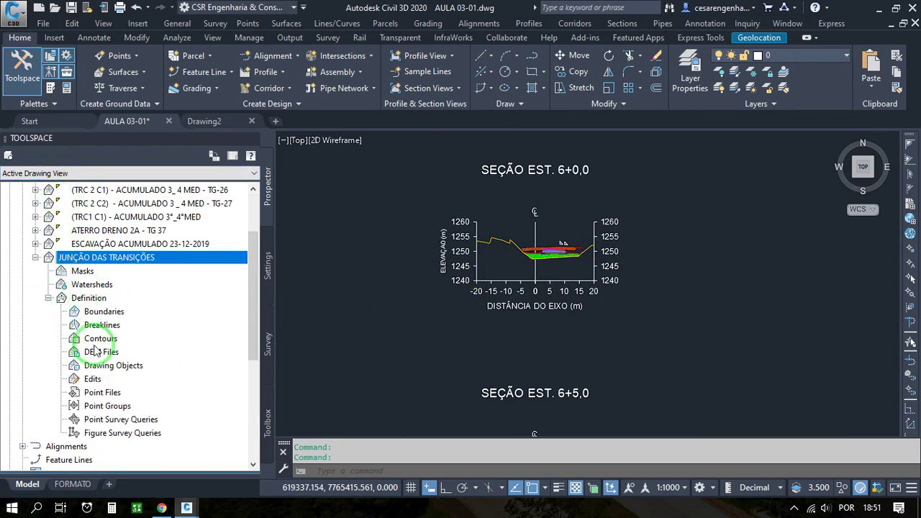
pyautogui.click(94, 379)
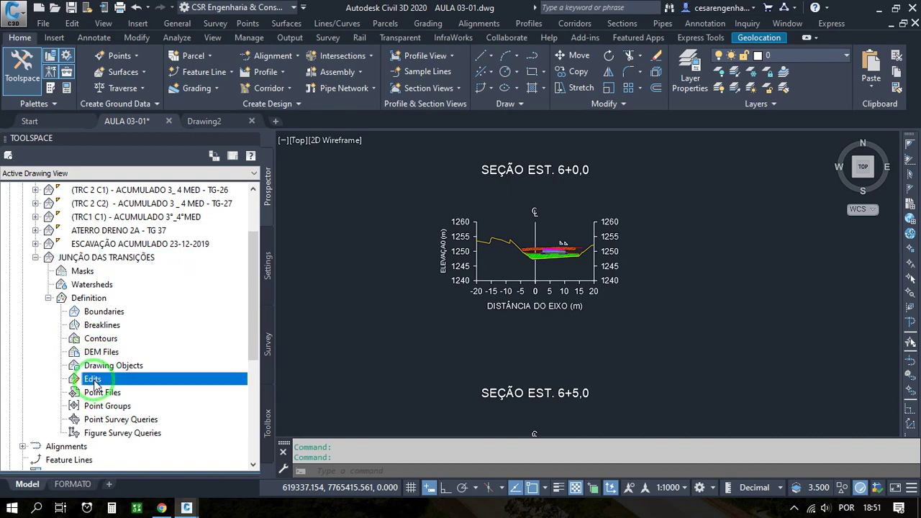
pyautogui.rightClick(94, 382)
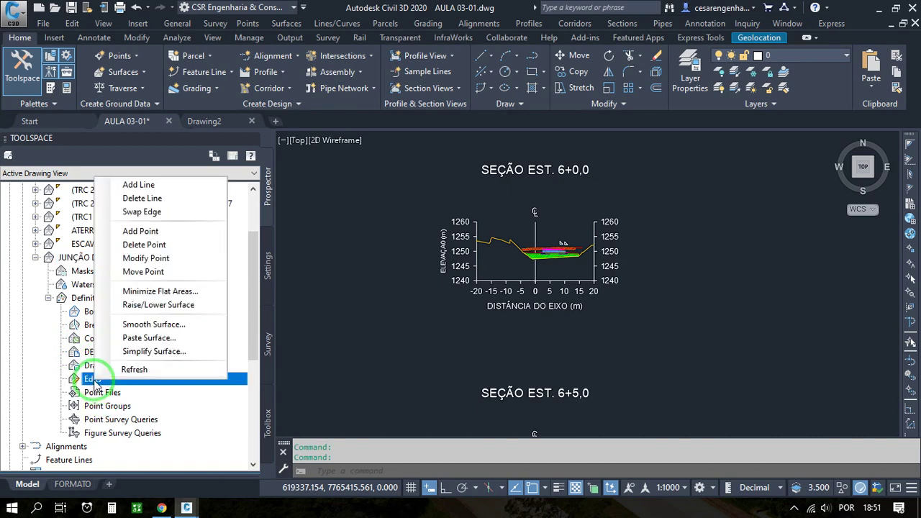
pyautogui.click(147, 339)
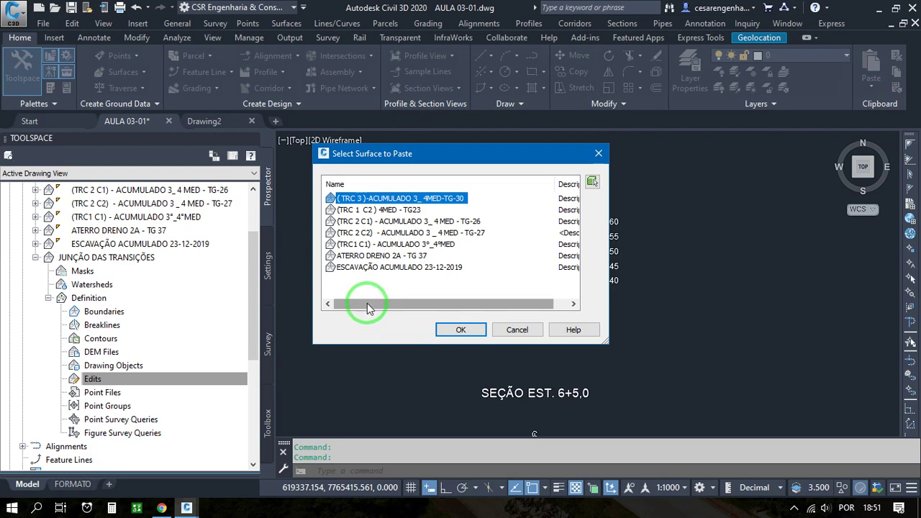
pyautogui.click(367, 245)
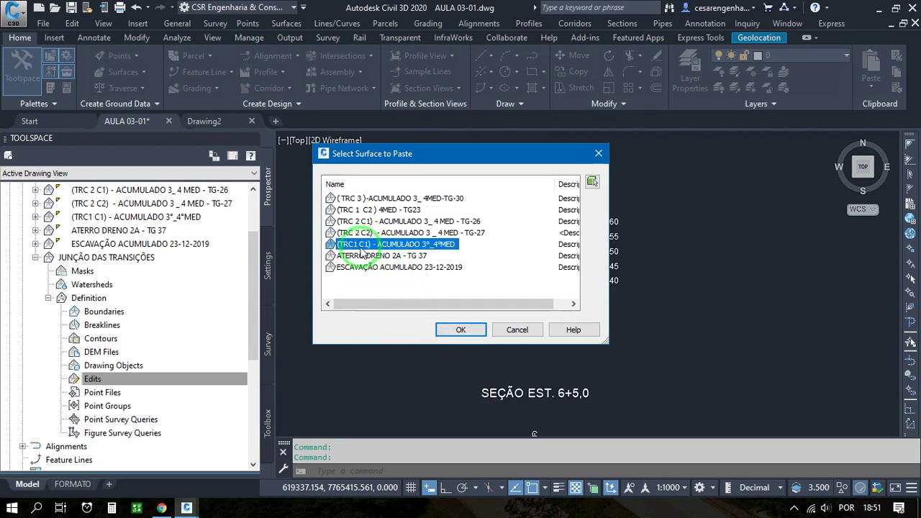
pyautogui.click(481, 324)
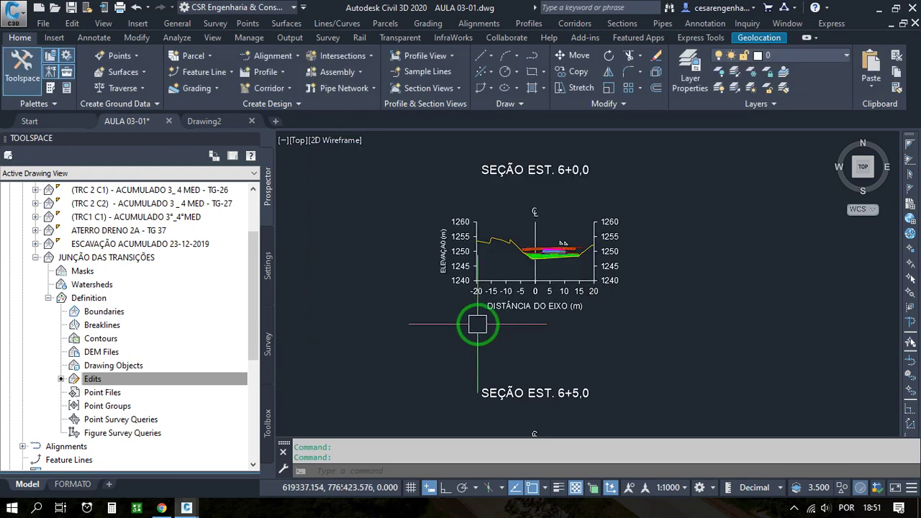
# Paste the (TRC 2 C1) - ACUMULADO 3_ 4 MED - TG-26 surface into the JUNÇÃO DAS TRANSIÇÕES surface definition as an edit.
pyautogui.scroll(-3, 390, 323)
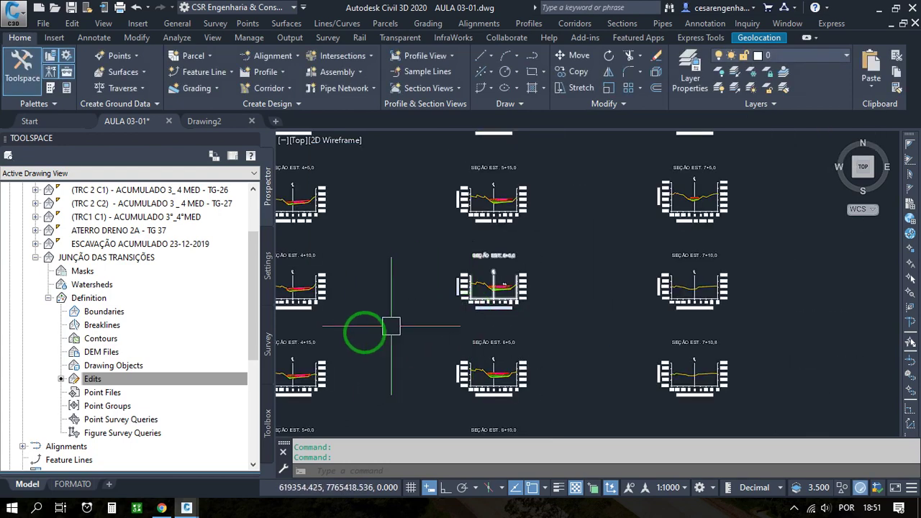
pyautogui.click(131, 385)
pyautogui.rightClick(97, 383)
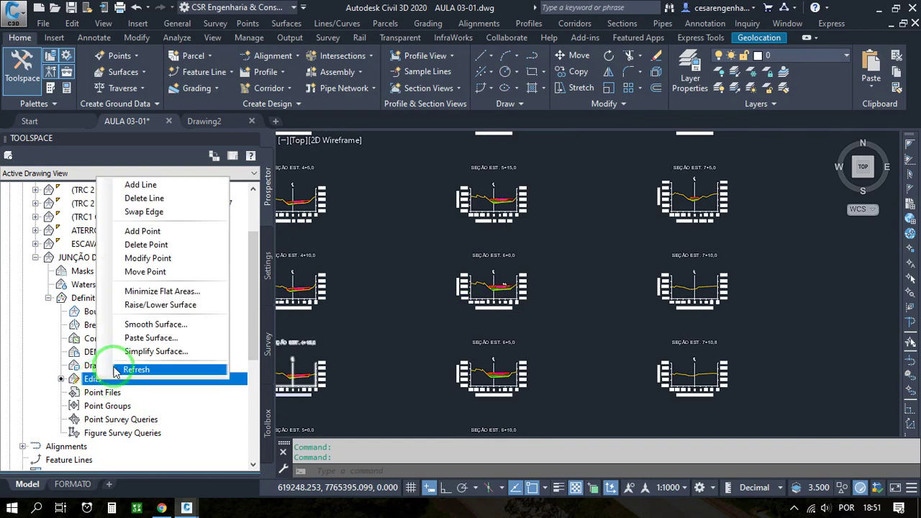
pyautogui.click(149, 338)
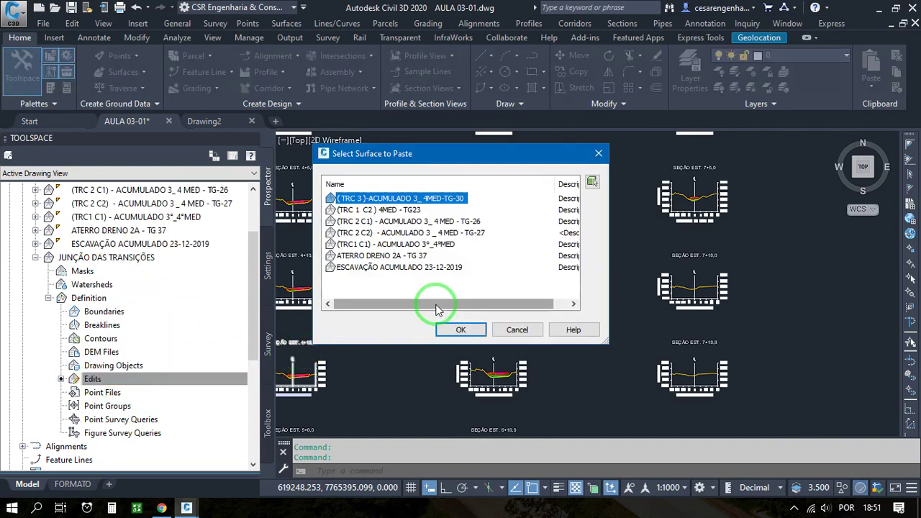
pyautogui.click(374, 223)
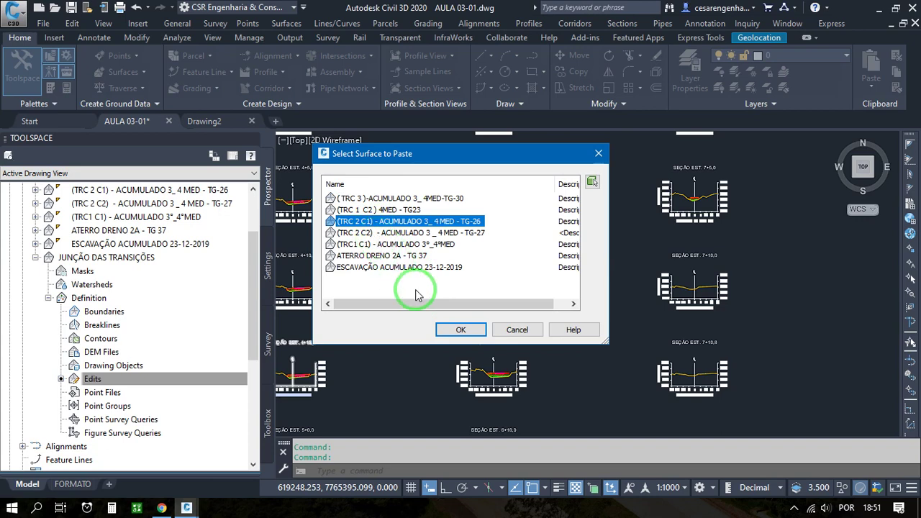
pyautogui.click(461, 329)
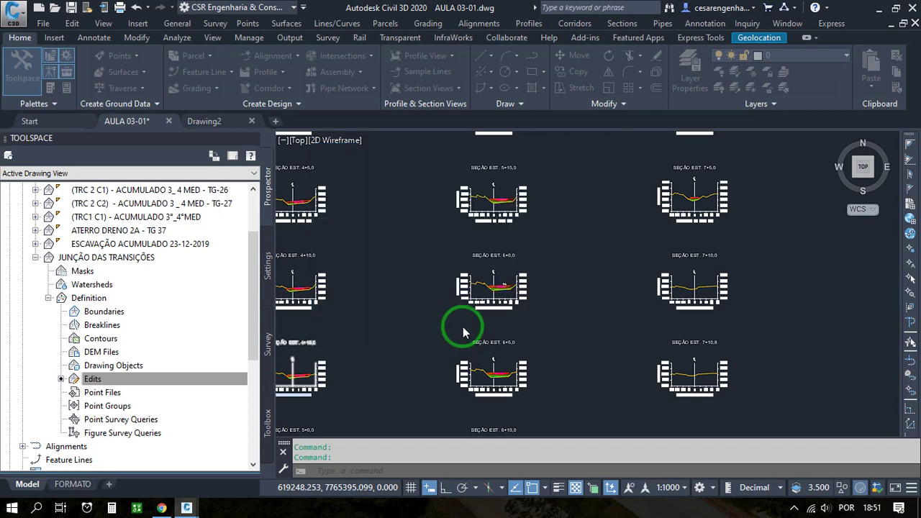
# Paste the ( TRC 3 )-ACUMULADO 3_ 4MED-TG-30 surface into the JUNÇÃO DAS TRANSIÇÕES surface definition.
pyautogui.rightClick(93, 379)
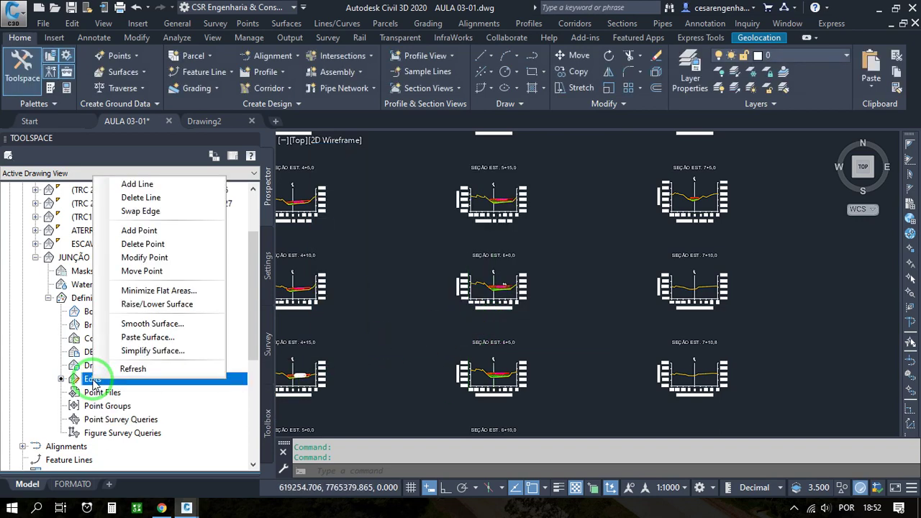
pyautogui.click(150, 338)
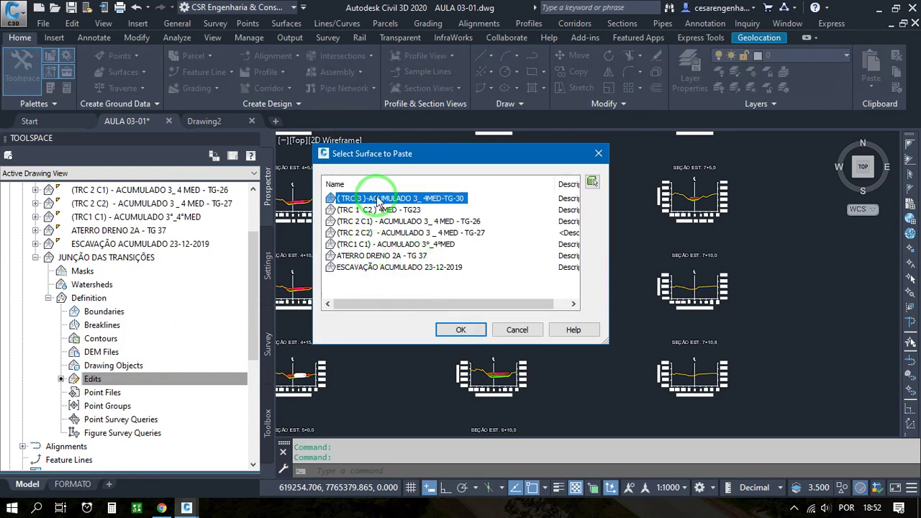
pyautogui.click(461, 329)
pyautogui.click(103, 381)
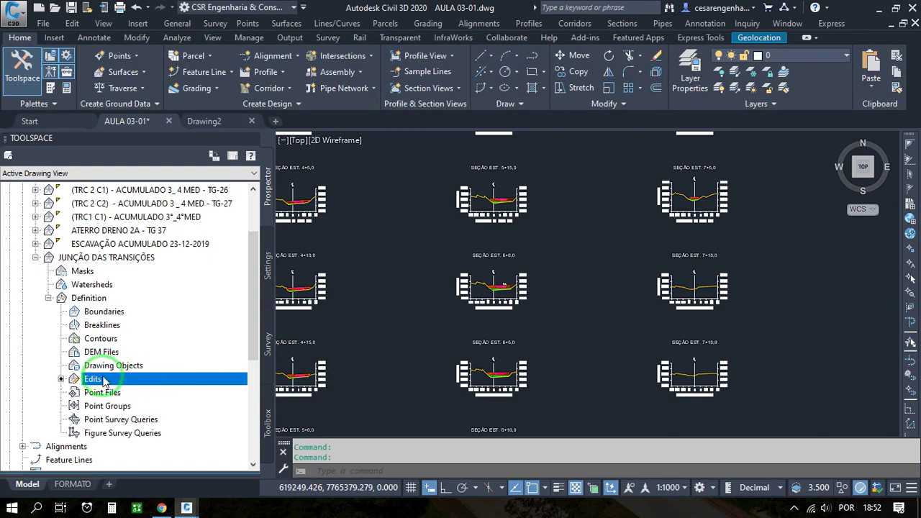
# Paste the surface (TRC 2 C2) - ACUMULADO 3_ 4 MED - TG-27 into the JUNÇÃO DAS TRANSIÇÕES surface and collapse its tree branch.
pyautogui.rightClick(91, 382)
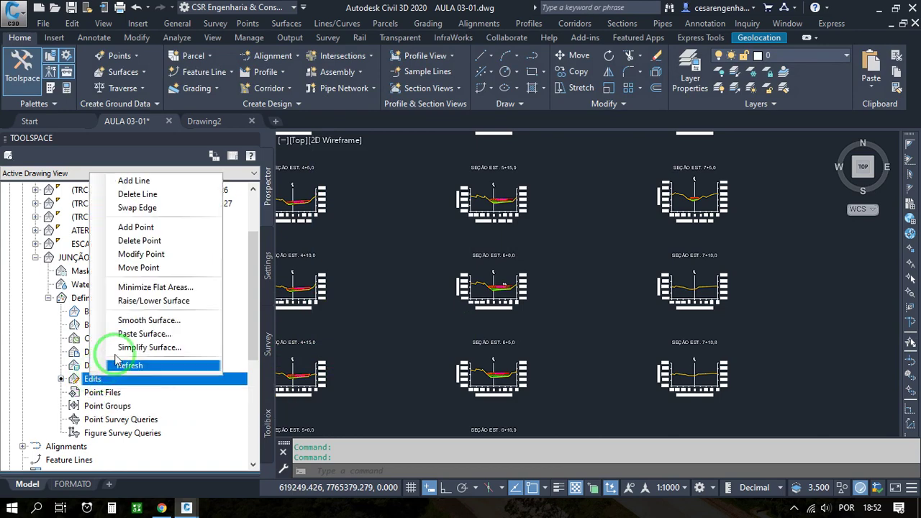
pyautogui.click(141, 338)
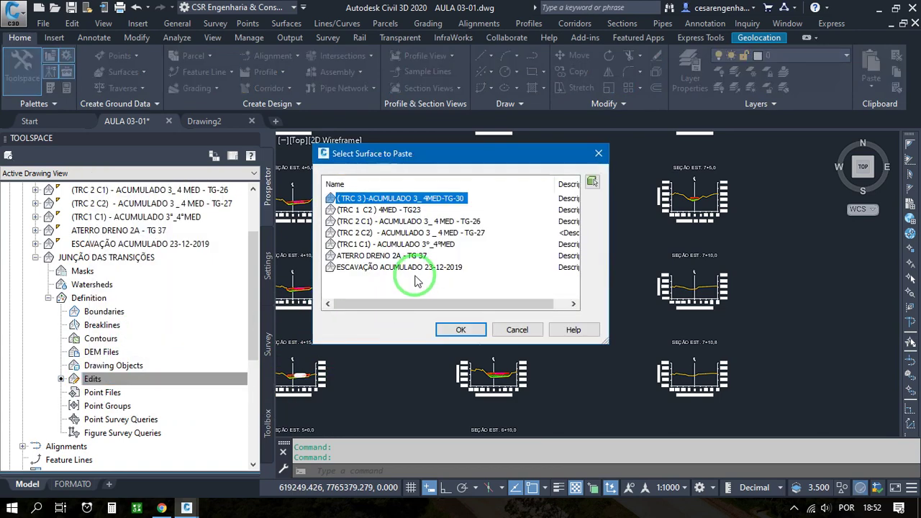
pyautogui.click(371, 232)
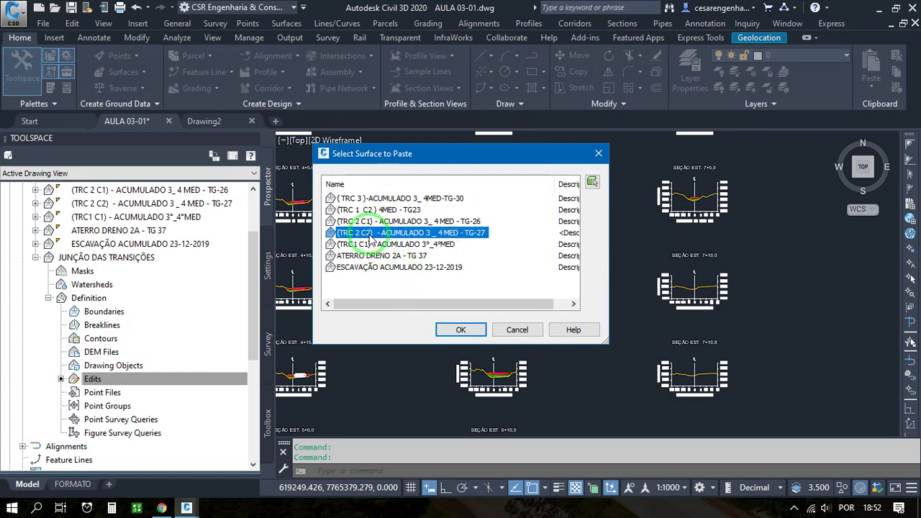
pyautogui.click(451, 332)
pyautogui.scroll(-6, 504, 346)
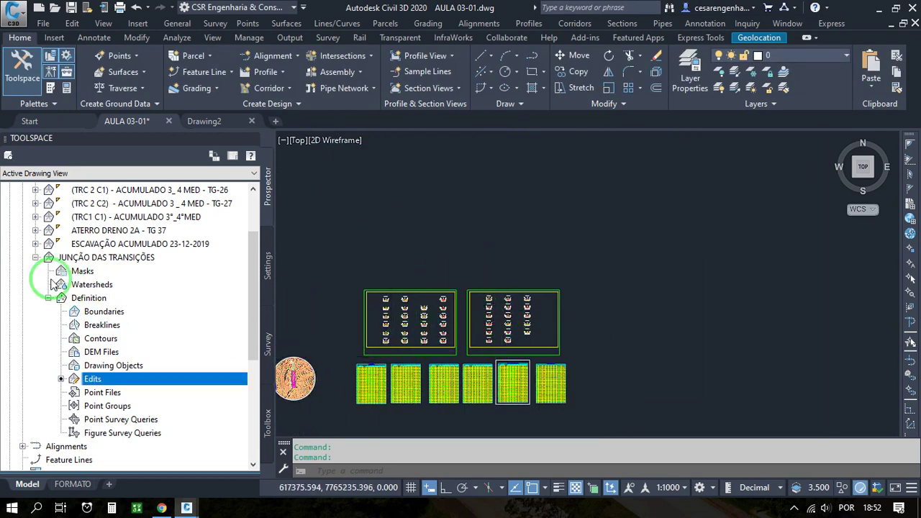
pyautogui.click(35, 257)
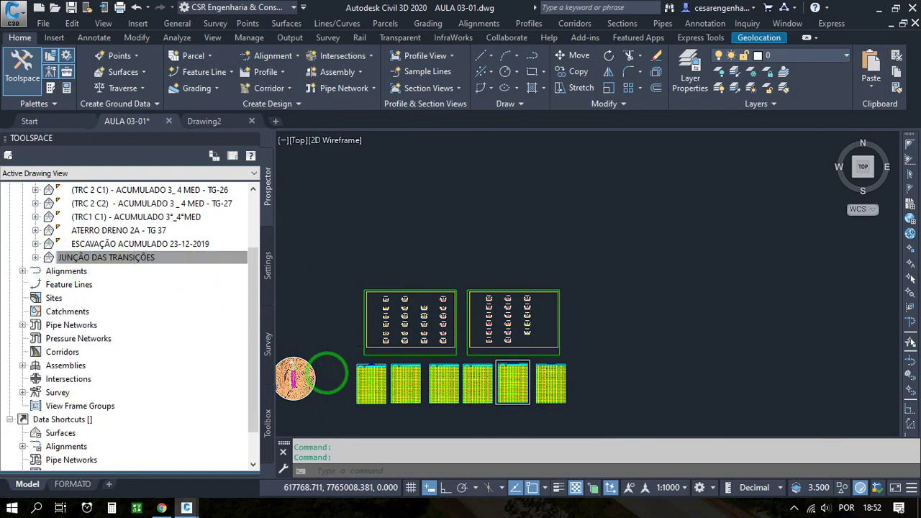
# Zoom to the JUNÇÃO DAS TRANSIÇÕES surface in the drawing and open it in the Object Viewer.
pyautogui.scroll(2, 323, 376)
pyautogui.moveTo(323, 376); pyautogui.dragTo(557, 283, button='middle')
pyautogui.scroll(4, 545, 279)
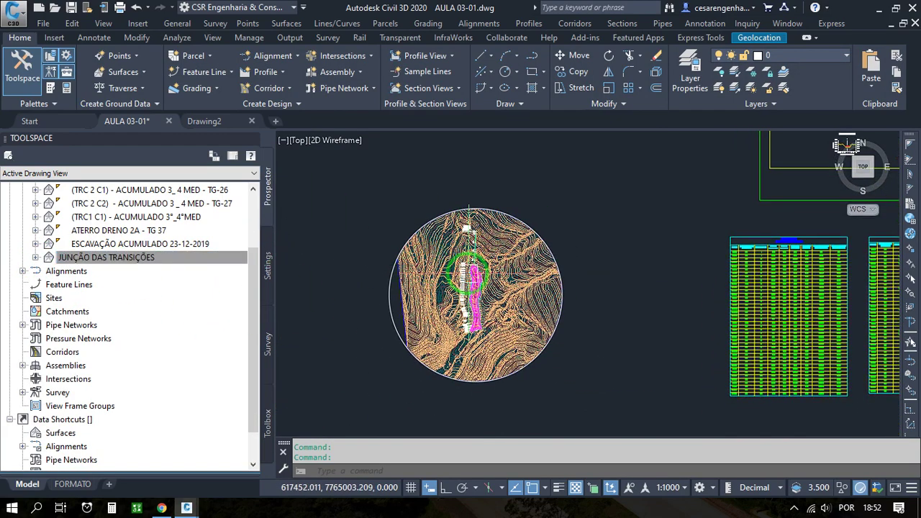
pyautogui.rightClick(92, 260)
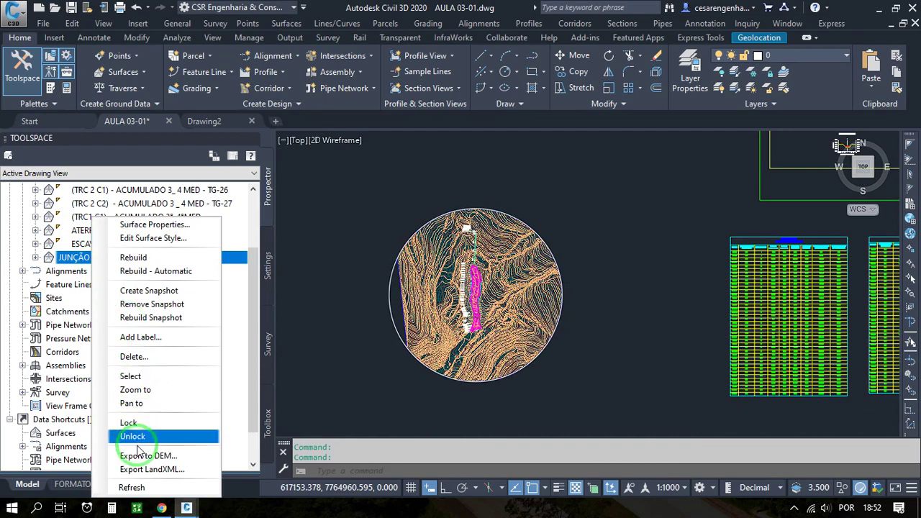
pyautogui.click(144, 389)
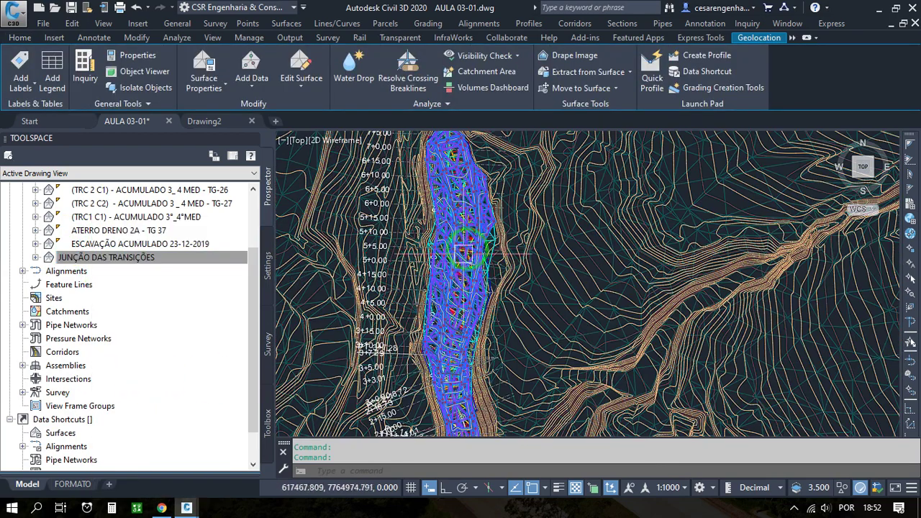
pyautogui.scroll(-3, 453, 292)
pyautogui.rightClick(466, 294)
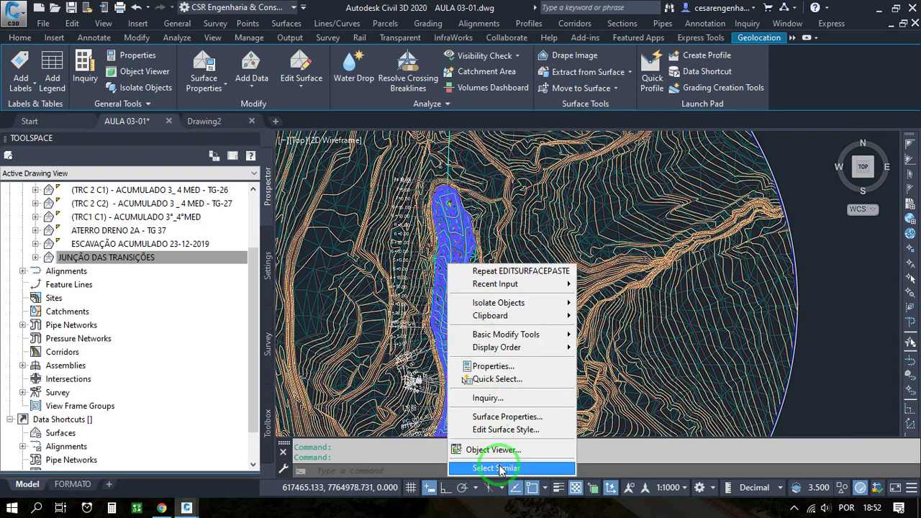
pyautogui.click(499, 452)
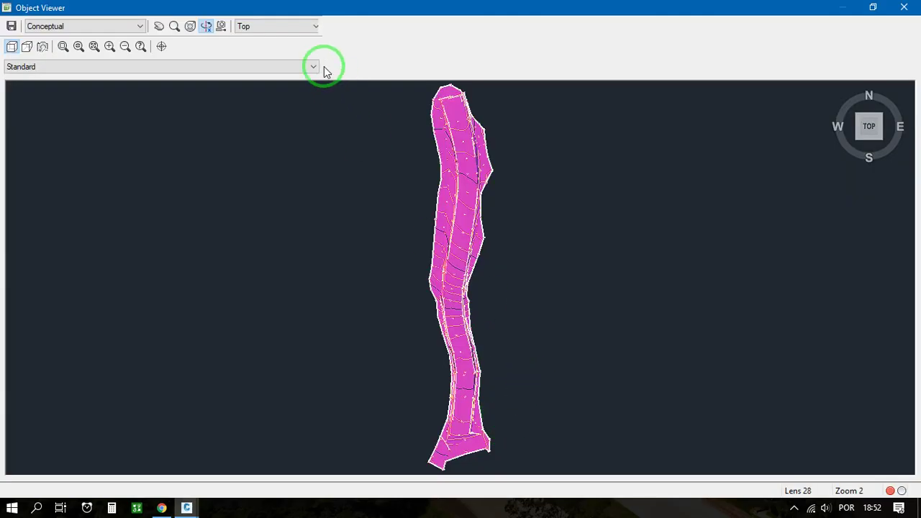
# Inspect the merged surface in 3D from the SW Isometric view, orbit around it, and close the viewer.
pyautogui.click(287, 27)
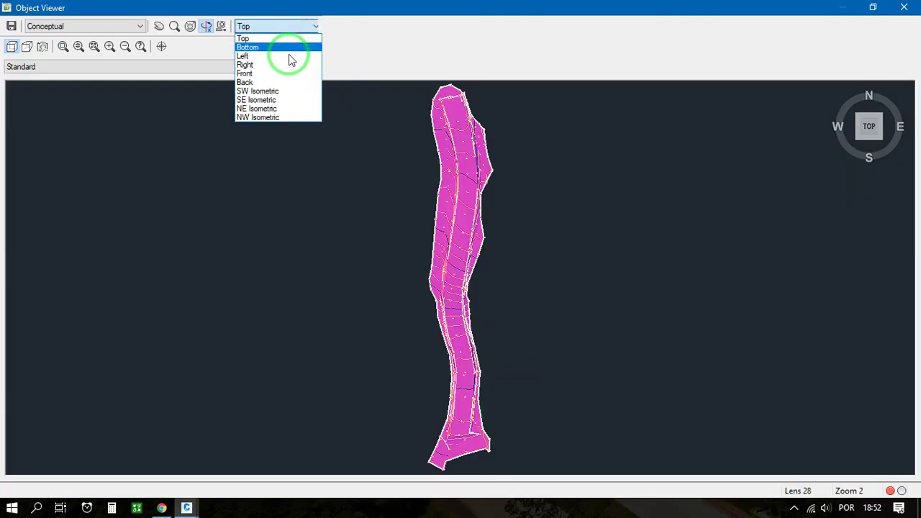
pyautogui.click(288, 91)
pyautogui.moveTo(591, 349); pyautogui.dragTo(97, 167)
pyautogui.scroll(-4, 368, 271)
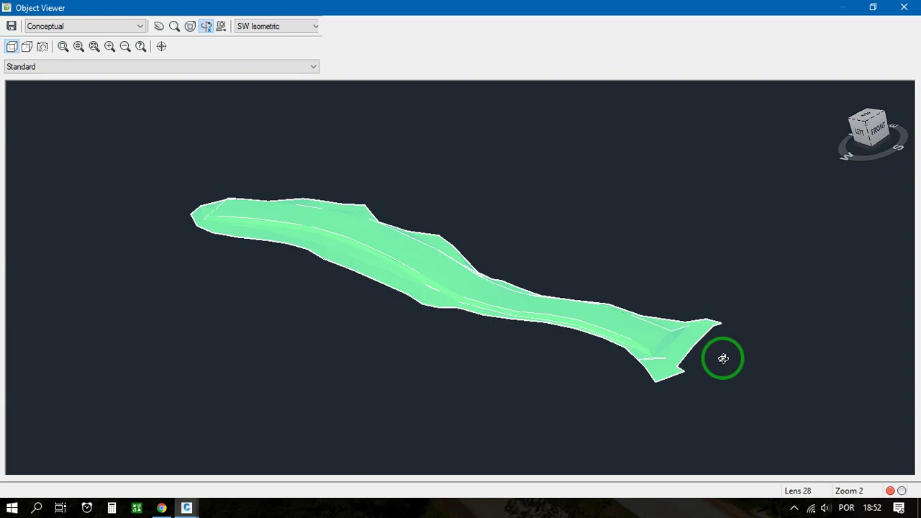
pyautogui.press('Escape')
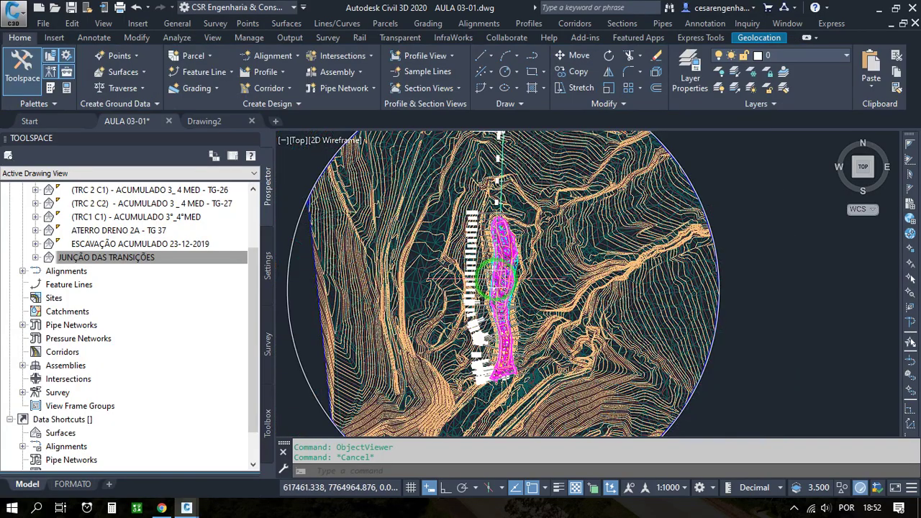
# Select the JUNÇÃO DAS TRANSIÇÕES surface again and reopen it in the Object Viewer.
pyautogui.scroll(5, 525, 302)
pyautogui.click(135, 261)
pyautogui.rightClick(136, 263)
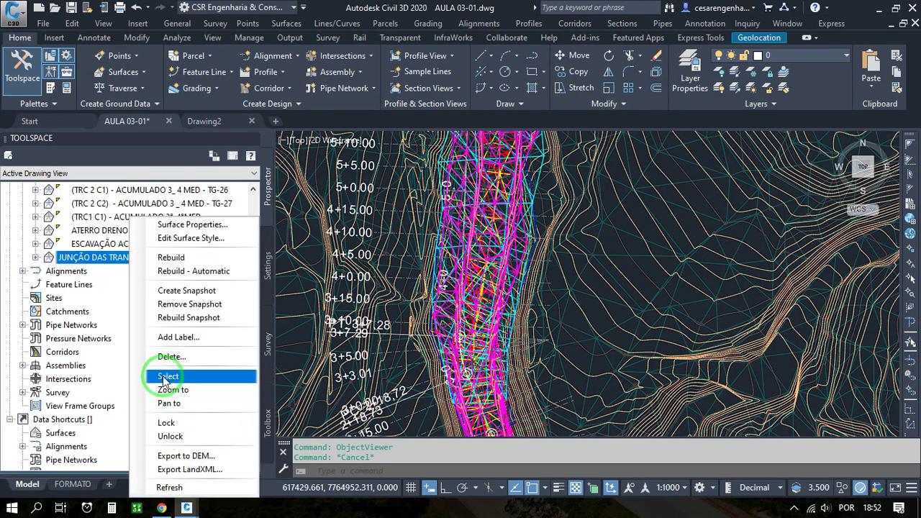
pyautogui.click(190, 376)
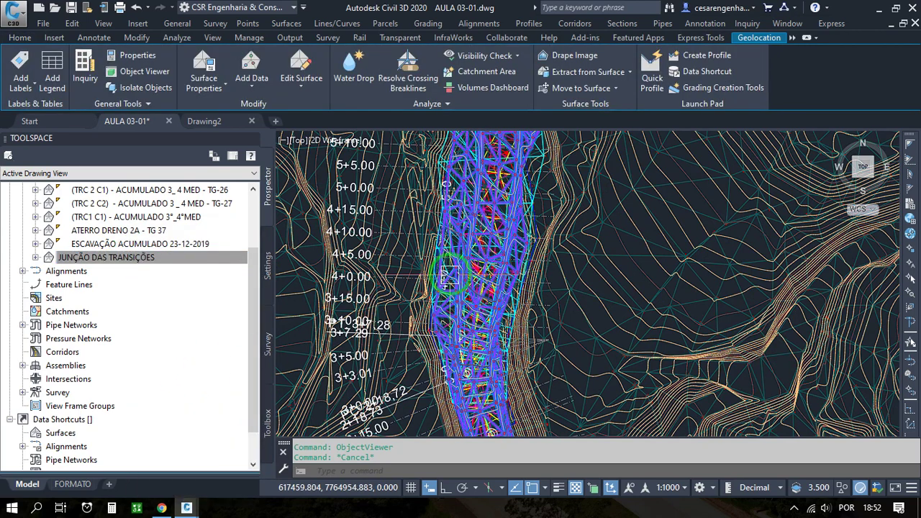
pyautogui.rightClick(474, 272)
pyautogui.click(523, 457)
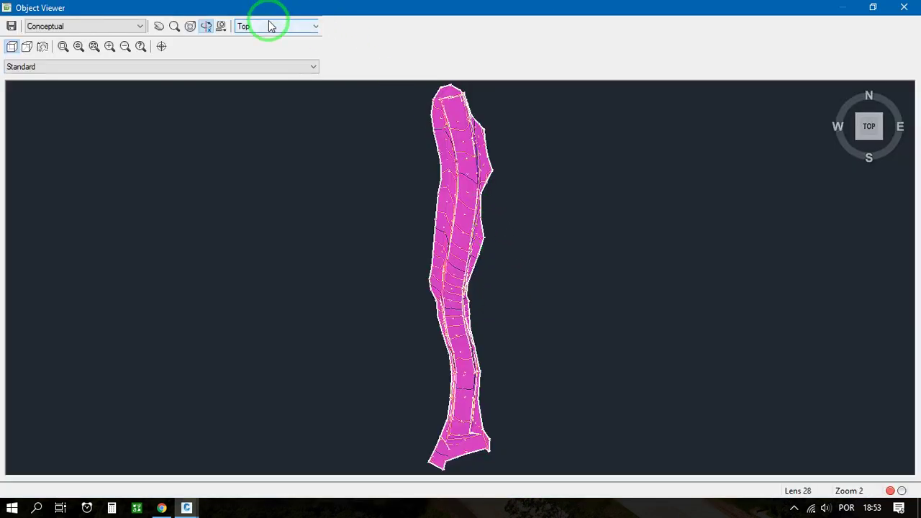
# Display the surface from SW Isometric with the Shaded with edges visual style and orbit it toward the front.
pyautogui.click(271, 27)
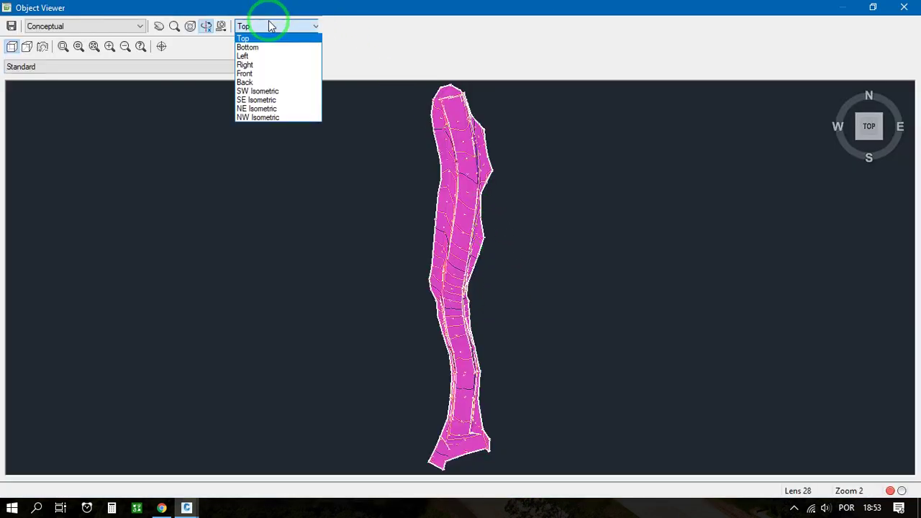
pyautogui.click(277, 90)
pyautogui.moveTo(535, 309); pyautogui.dragTo(554, 346)
pyautogui.click(72, 26)
pyautogui.click(68, 91)
pyautogui.moveTo(531, 287); pyautogui.dragTo(469, 257)
# Examine the surface's triangulation up close along its whole length, then close the Object Viewer.
pyautogui.scroll(8, 411, 308)
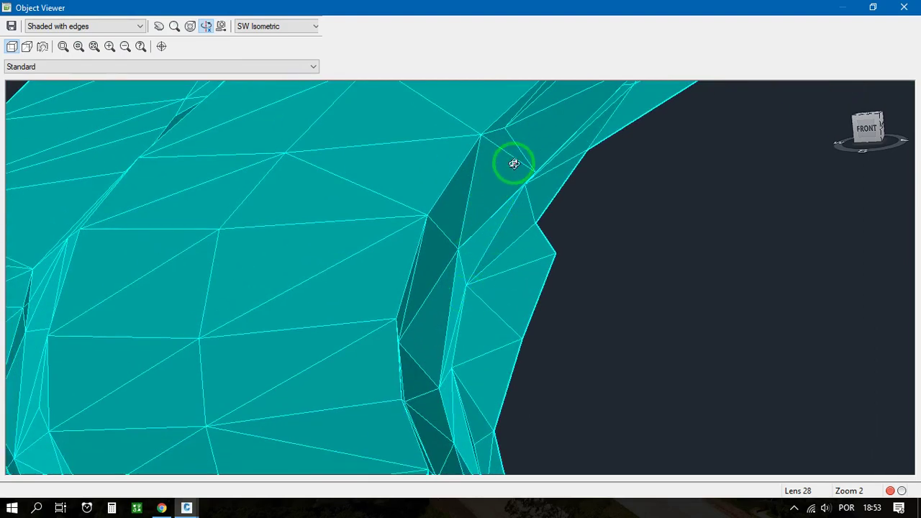
pyautogui.scroll(-3, 456, 231)
pyautogui.scroll(3, 464, 222)
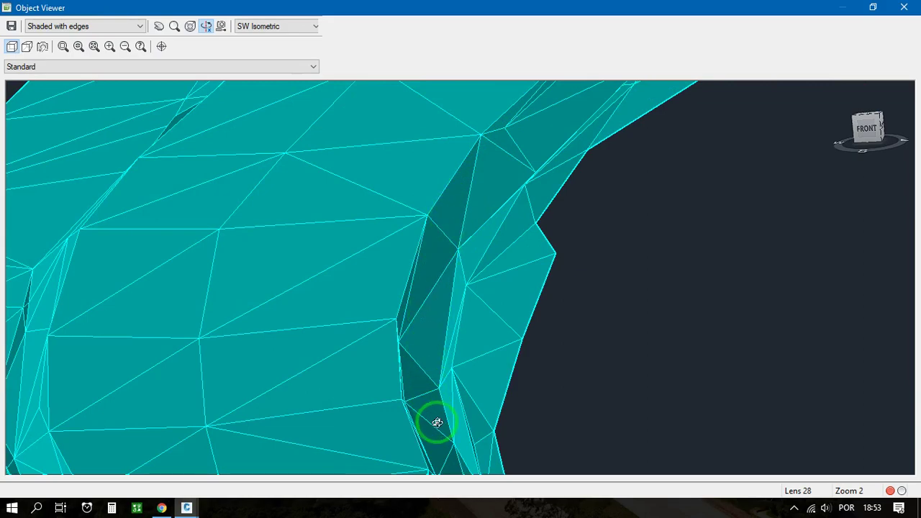
pyautogui.moveTo(438, 384); pyautogui.dragTo(369, 342, button='middle')
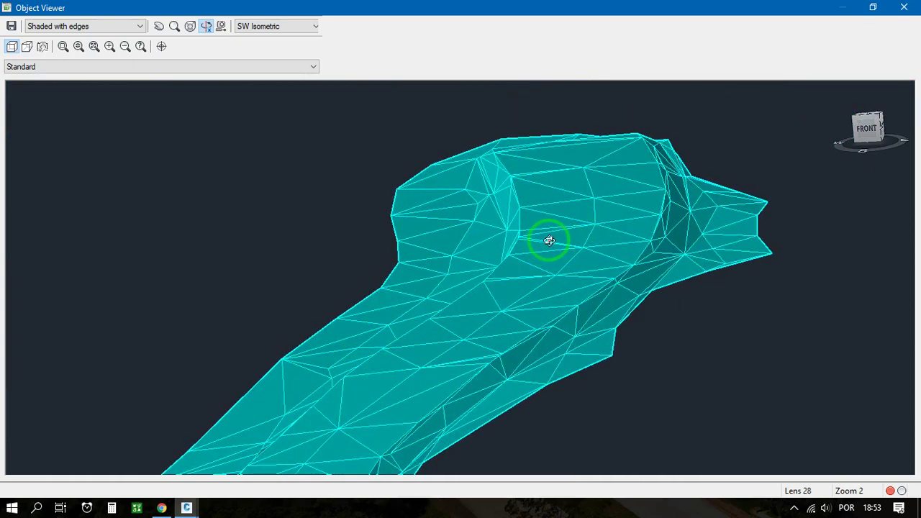
pyautogui.moveTo(575, 282); pyautogui.dragTo(551, 191, button='middle')
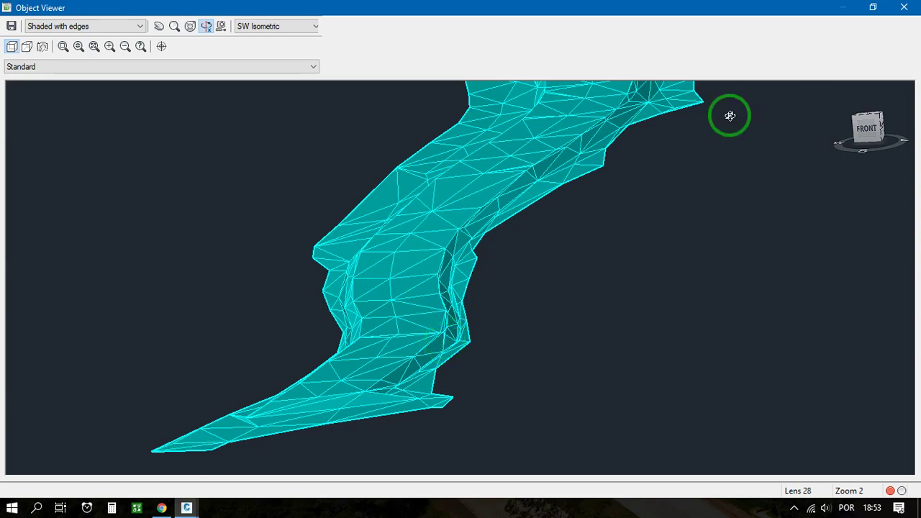
pyautogui.click(904, 7)
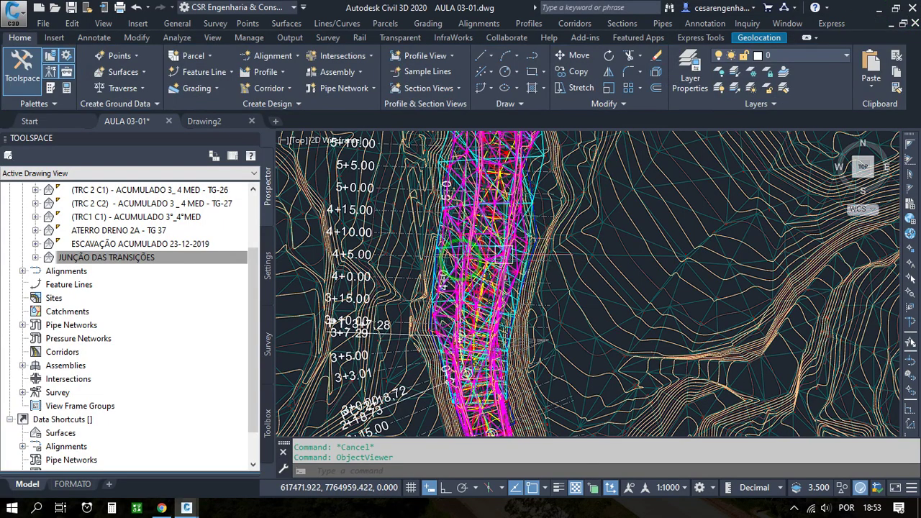
# Export the JUNÇÃO DAS TRANSIÇÕES surface to LandXML version 1.2 as AULA 03-01.xml in the CRITERIO folder.
pyautogui.scroll(-5, 452, 234)
pyautogui.click(216, 275)
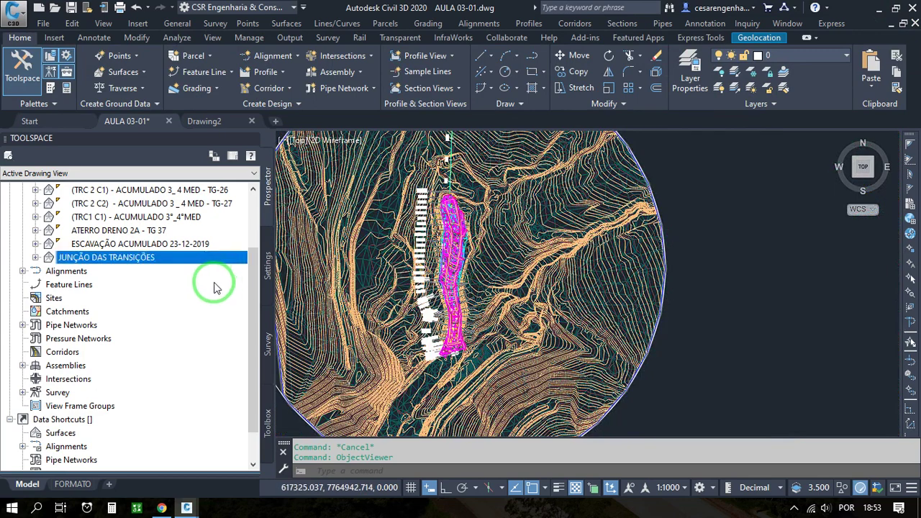
pyautogui.rightClick(121, 266)
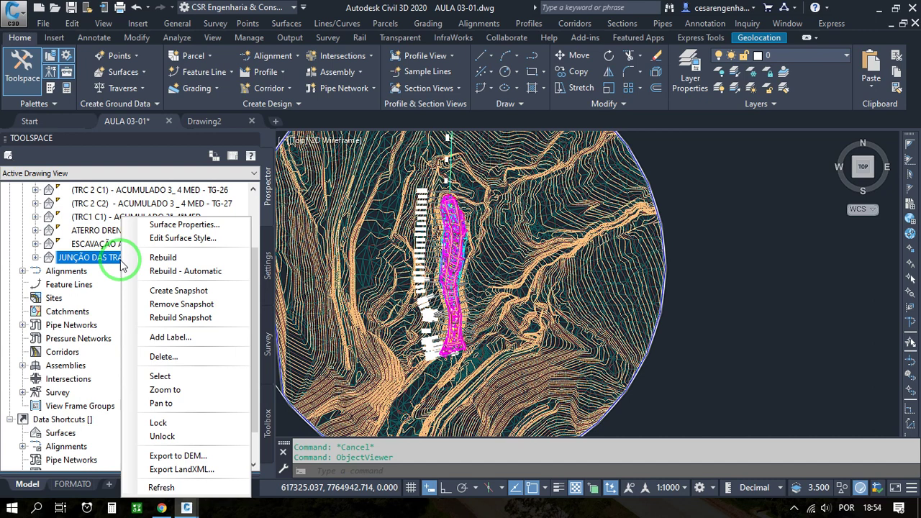
pyautogui.click(199, 473)
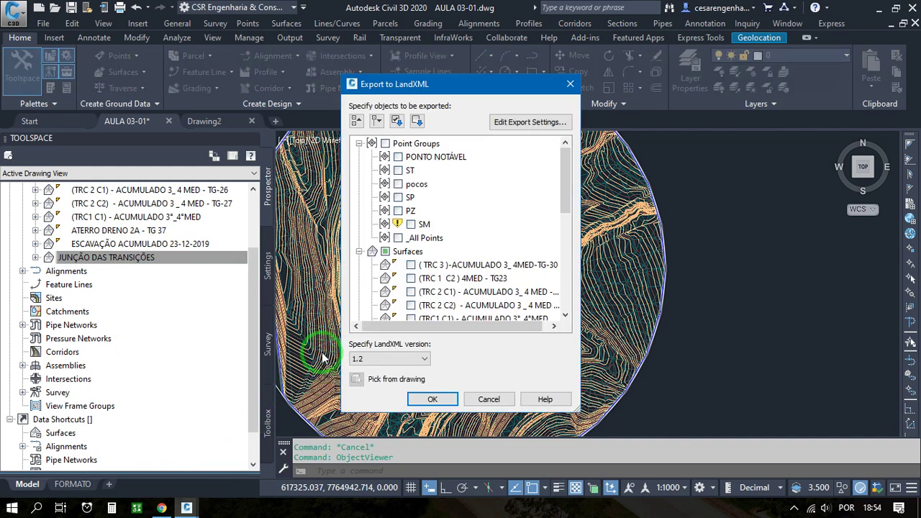
pyautogui.click(432, 399)
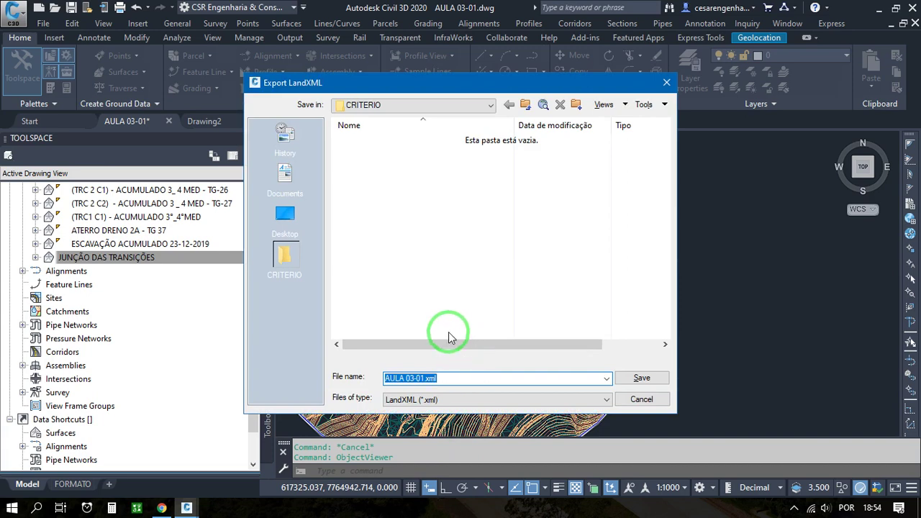
pyautogui.click(284, 262)
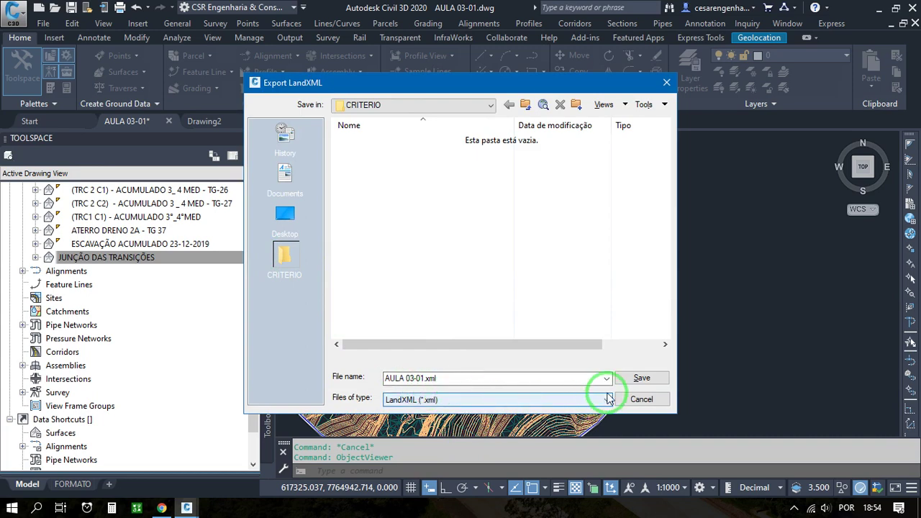
pyautogui.click(634, 379)
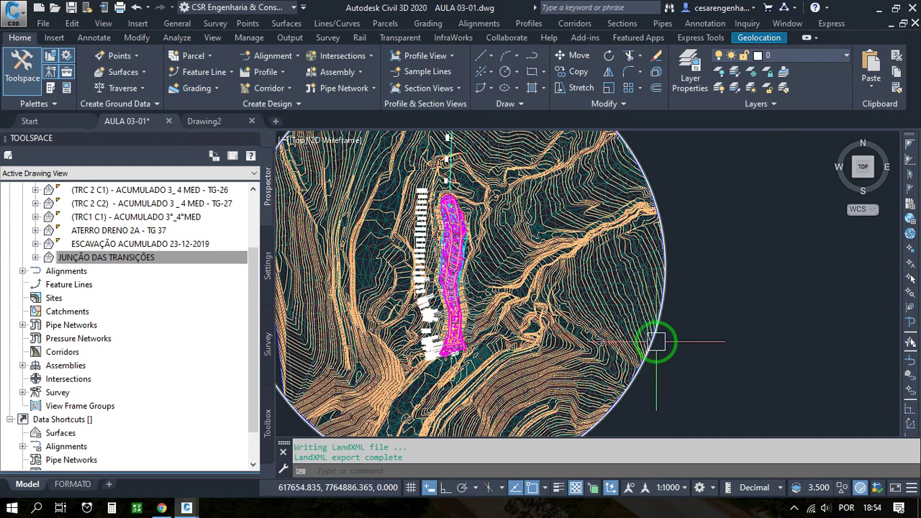
pyautogui.click(80, 259)
pyautogui.rightClick(79, 262)
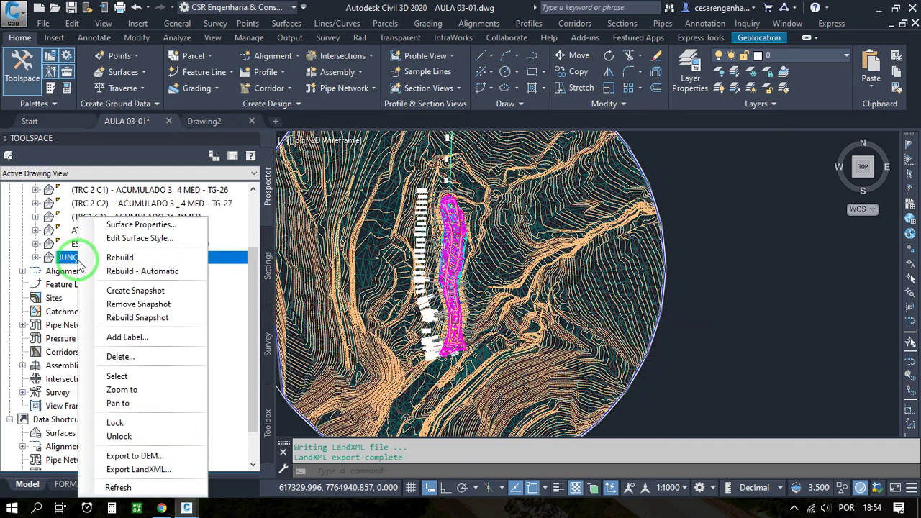
pyautogui.click(121, 358)
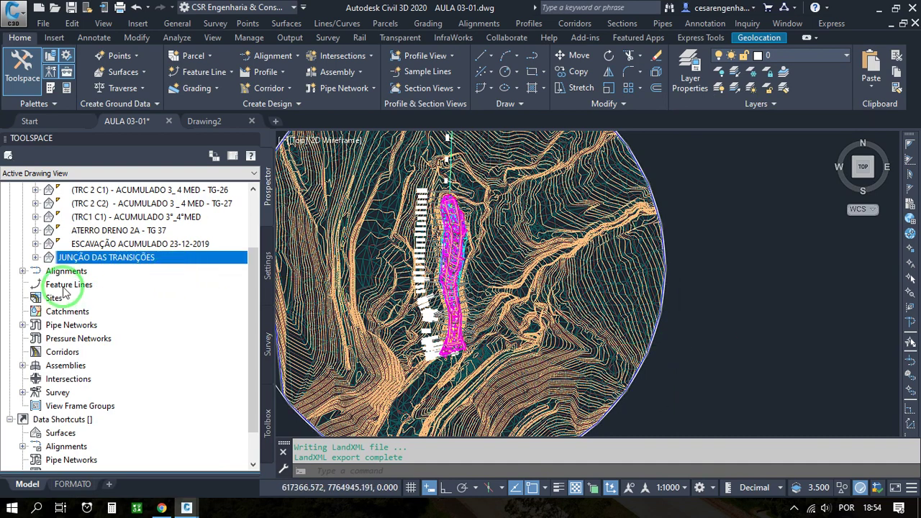
pyautogui.scroll(-4, 670, 324)
pyautogui.scroll(5, 555, 267)
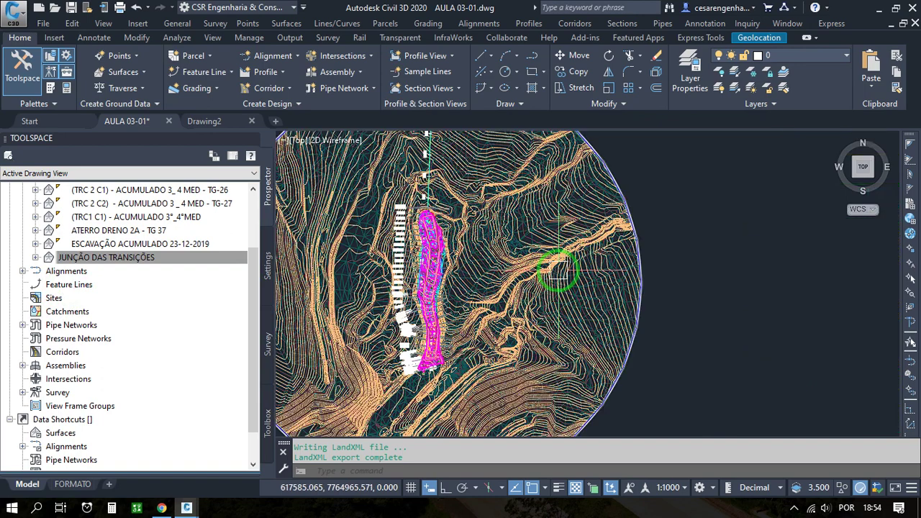
pyautogui.scroll(-3, 551, 282)
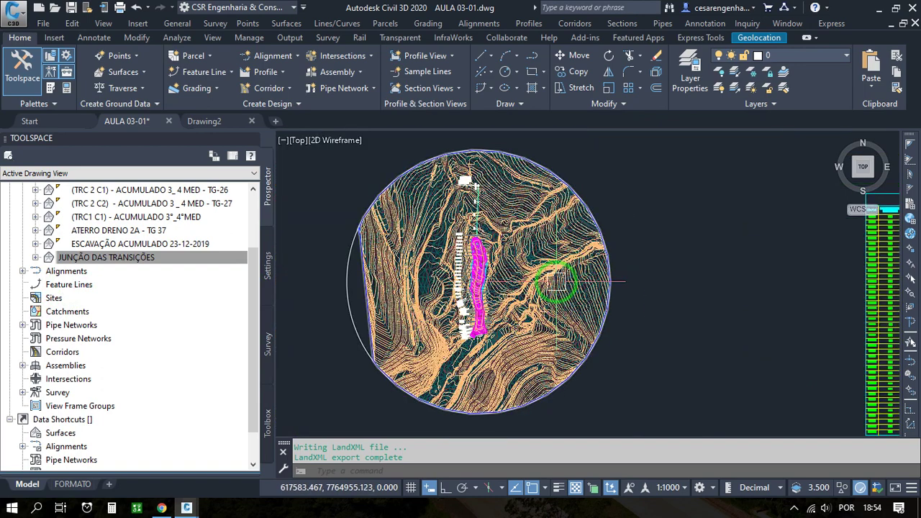
pyautogui.scroll(2, 530, 319)
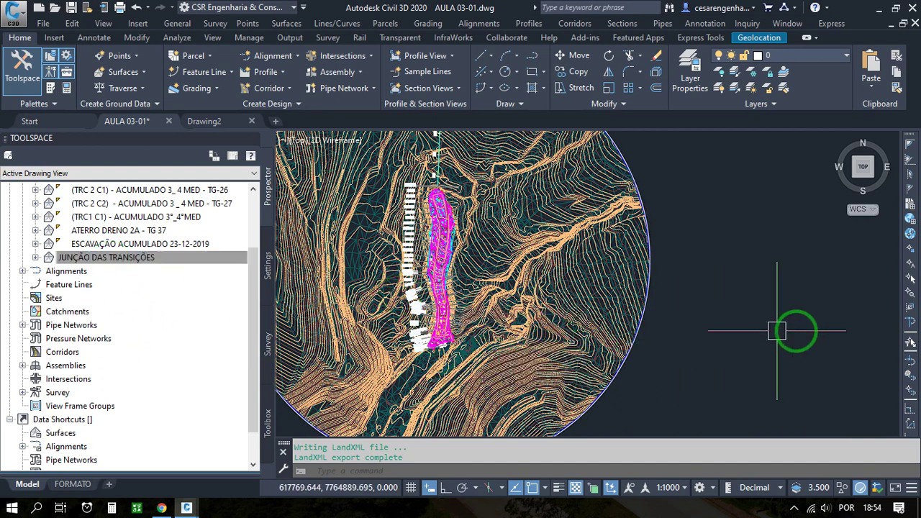
# Delete the JUNÇÃO DAS TRANSIÇÕES surface from the drawing and confirm the deletion.
pyautogui.rightClick(93, 257)
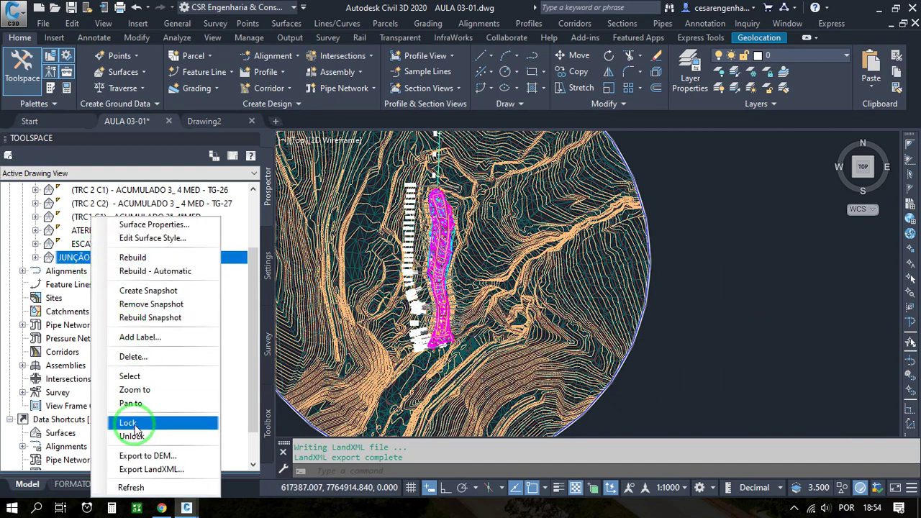
pyautogui.click(134, 356)
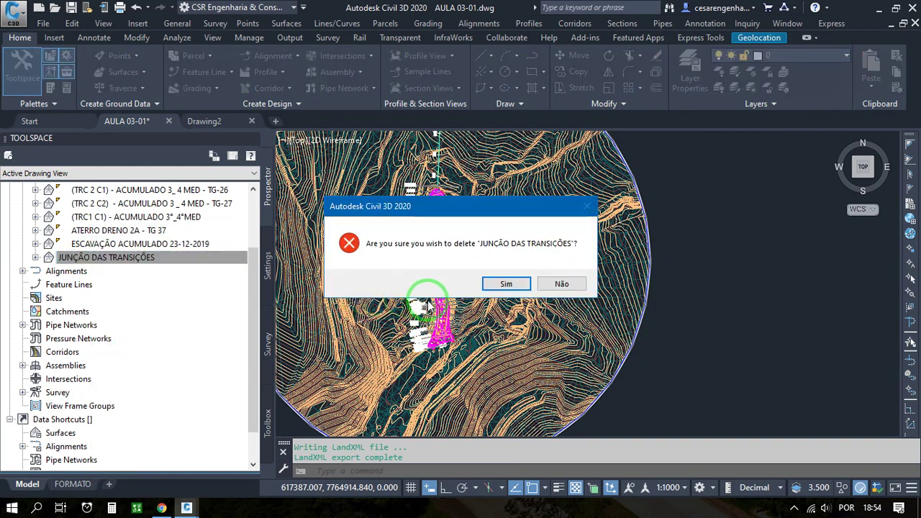
pyautogui.click(504, 283)
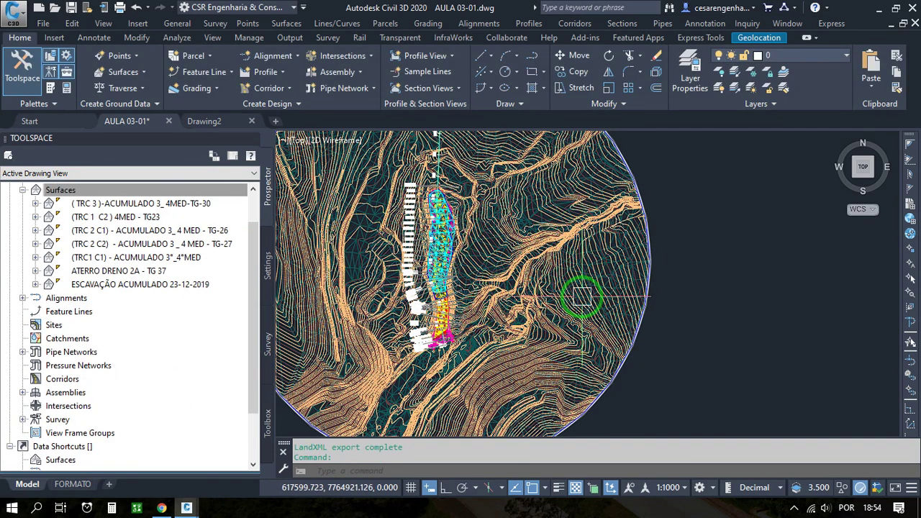
pyautogui.moveTo(582, 295)
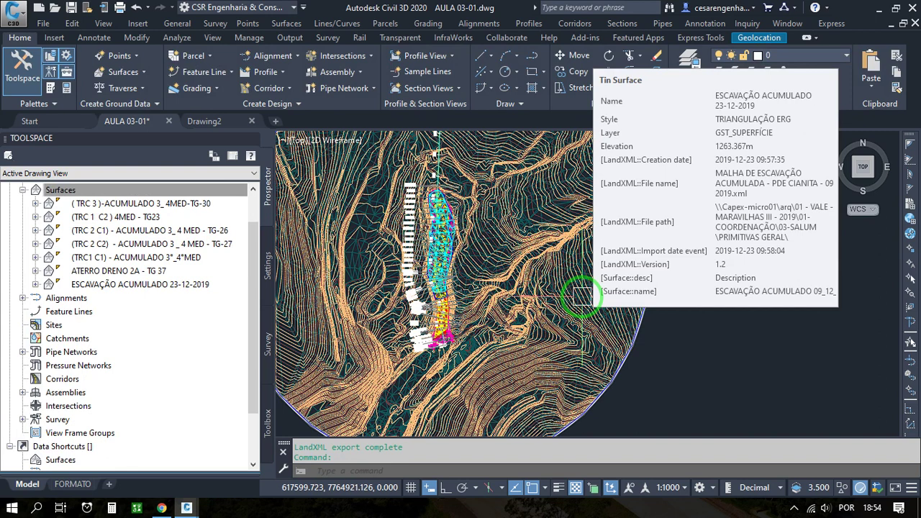
pyautogui.press('Escape')
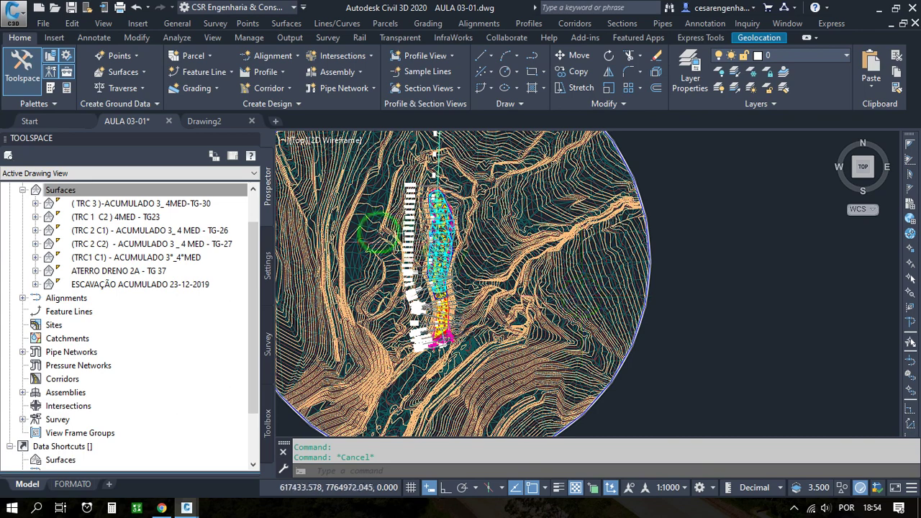
pyautogui.click(205, 122)
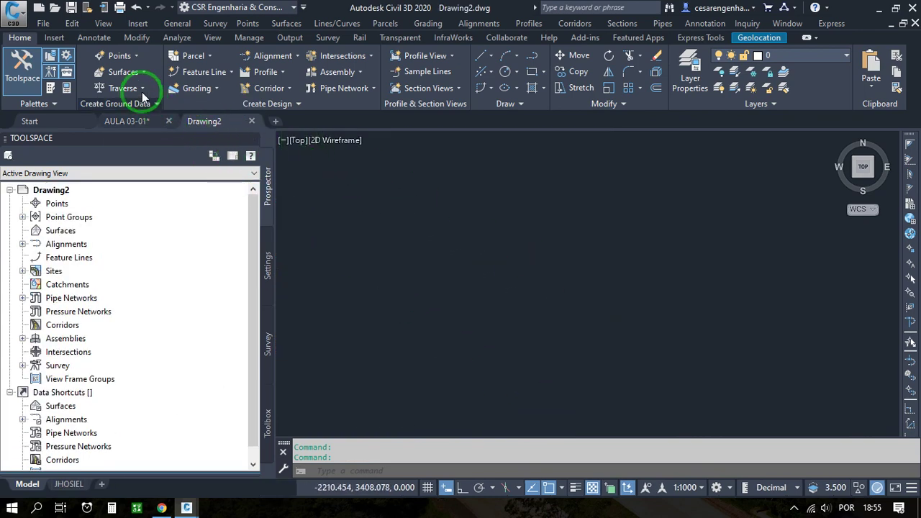
pyautogui.click(54, 37)
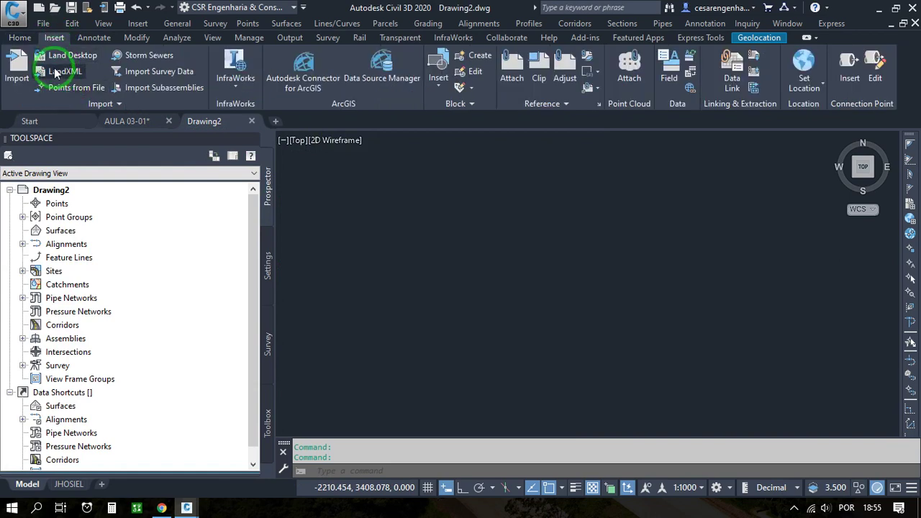
pyautogui.click(56, 72)
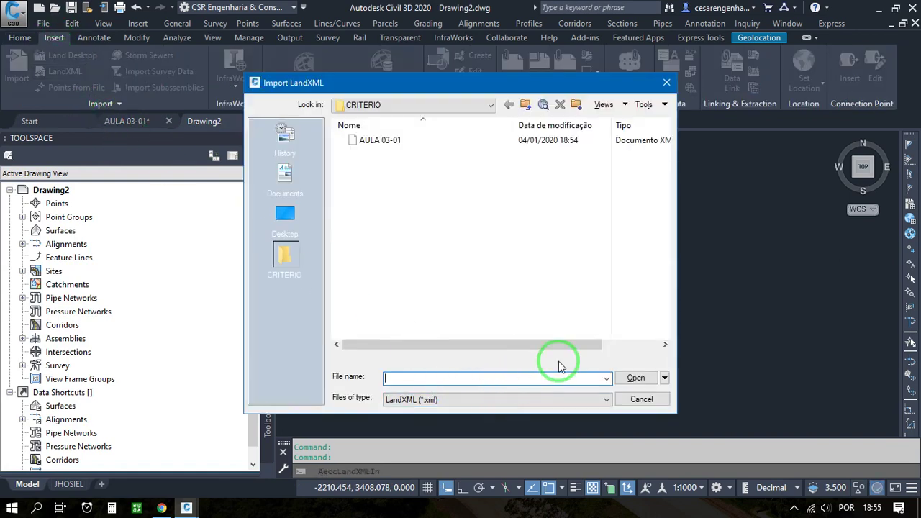
pyautogui.press('Escape')
pyautogui.click(127, 120)
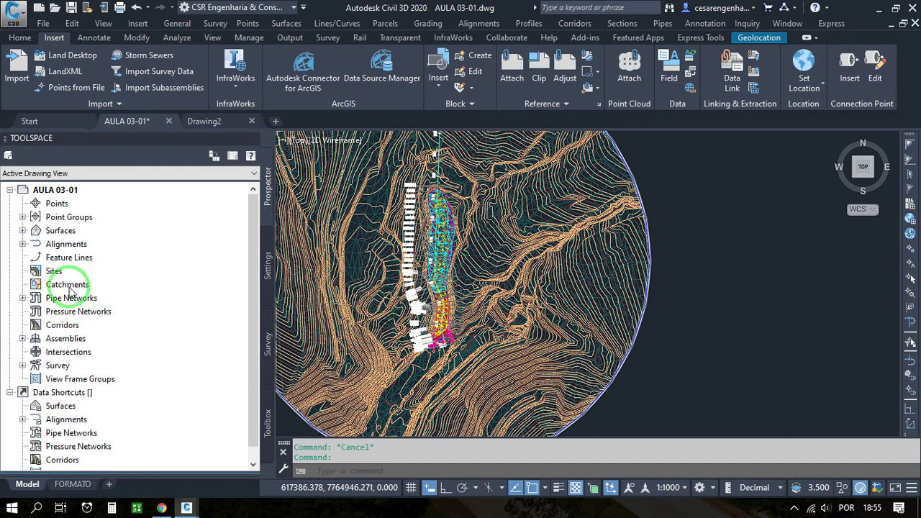
# Import the LandXML file AULA 03-01 from the CRITERIO folder into the AULA 03-01 drawing, with all its contents included.
pyautogui.click(23, 231)
pyautogui.rightClick(41, 230)
pyautogui.click(47, 233)
pyautogui.click(66, 74)
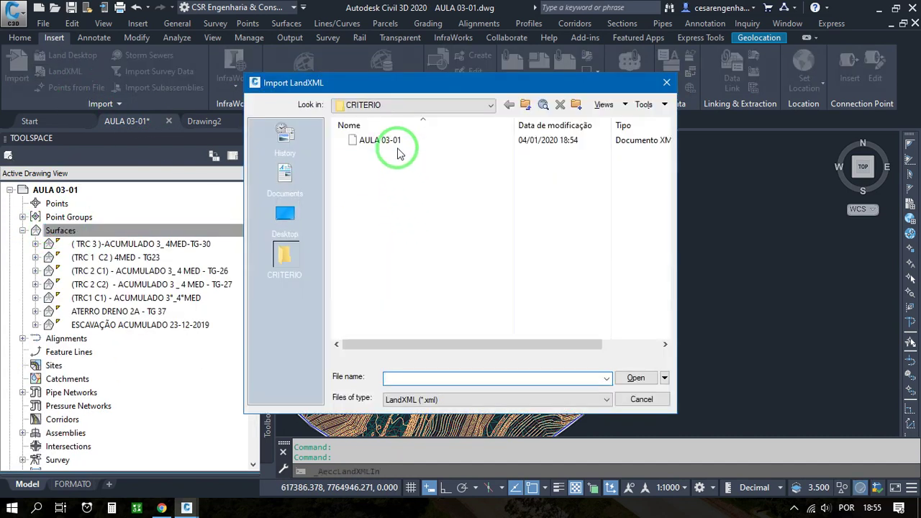
pyautogui.click(388, 143)
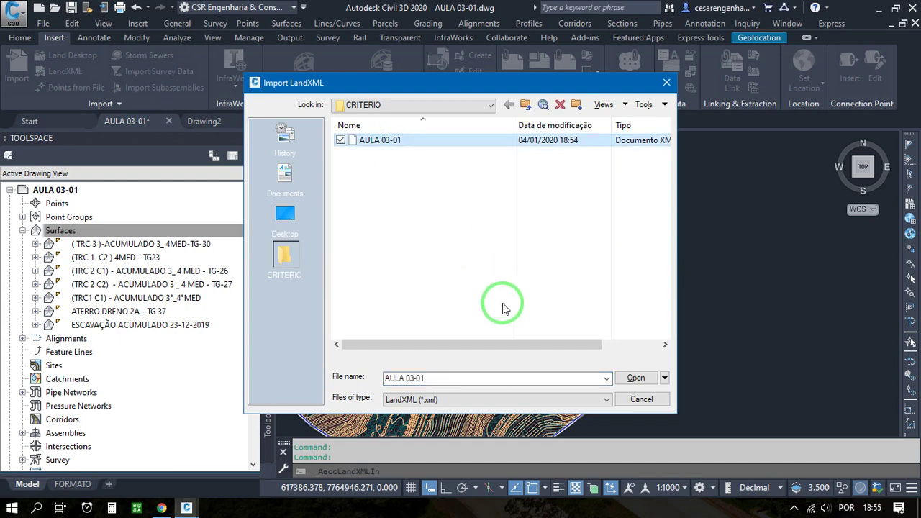
pyautogui.click(636, 379)
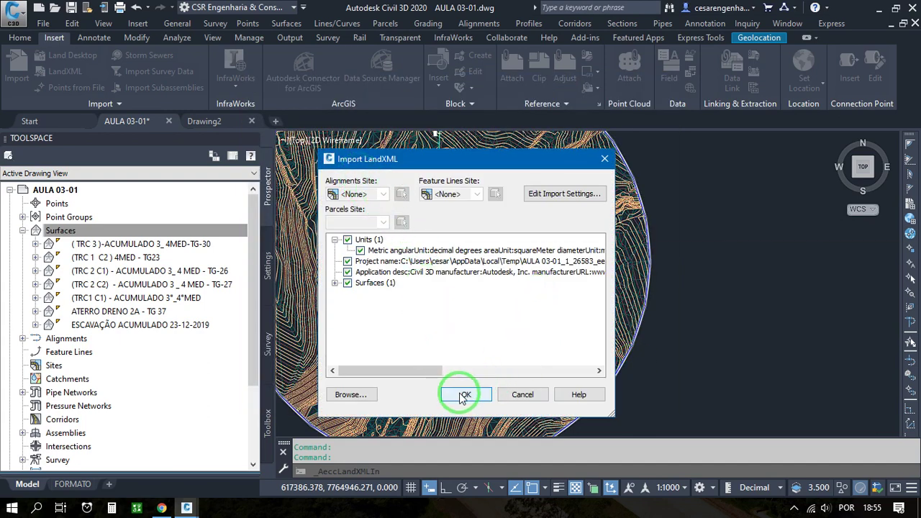
pyautogui.click(464, 395)
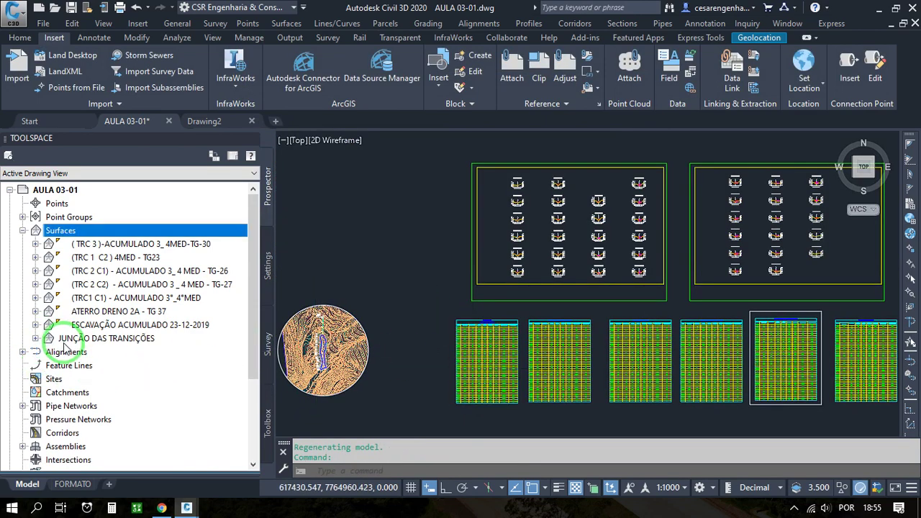
# Select the imported JUNÇÃO DAS TRANSIÇÕES surface and open it in the Object Viewer.
pyautogui.click(36, 338)
pyautogui.scroll(4, 351, 377)
pyautogui.moveTo(350, 377); pyautogui.dragTo(586, 328, button='middle')
pyautogui.scroll(8, 505, 281)
pyautogui.moveTo(505, 272); pyautogui.dragTo(532, 314, button='middle')
pyautogui.scroll(2, 520, 281)
pyautogui.rightClick(114, 338)
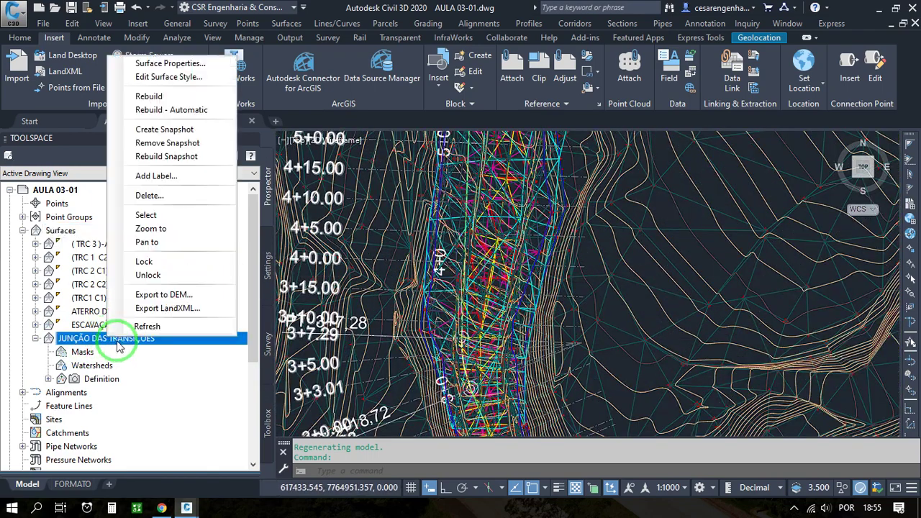
pyautogui.click(154, 214)
pyautogui.rightClick(487, 331)
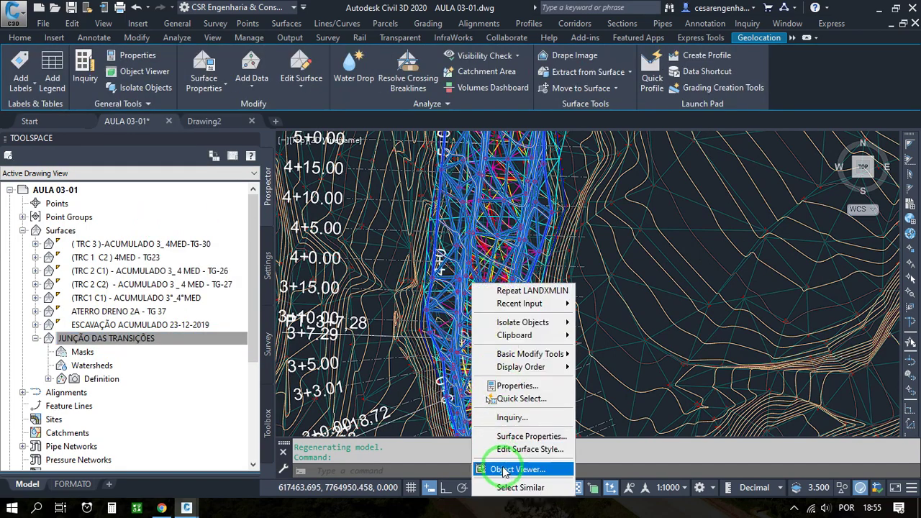
pyautogui.click(497, 469)
# Orbit the surface from SW Isometric, examine its triangulation up close, and close the Object Viewer.
pyautogui.click(266, 28)
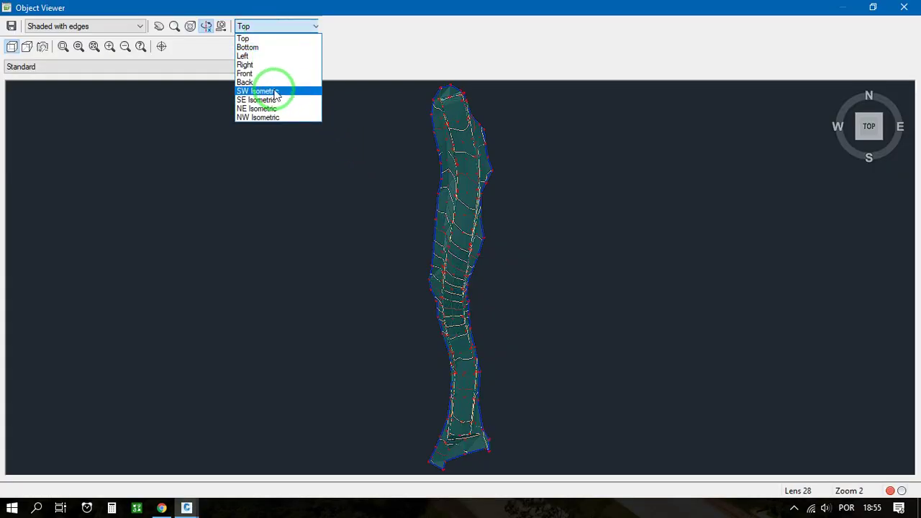
pyautogui.click(276, 88)
pyautogui.moveTo(589, 395); pyautogui.dragTo(503, 360)
pyautogui.scroll(4, 577, 335)
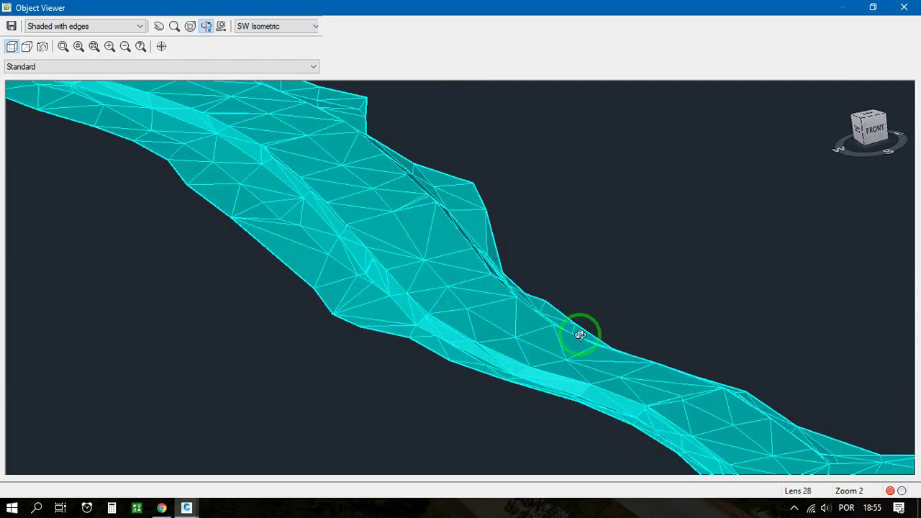
pyautogui.scroll(2, 373, 253)
pyautogui.scroll(2, 373, 253)
pyautogui.scroll(-2, 324, 305)
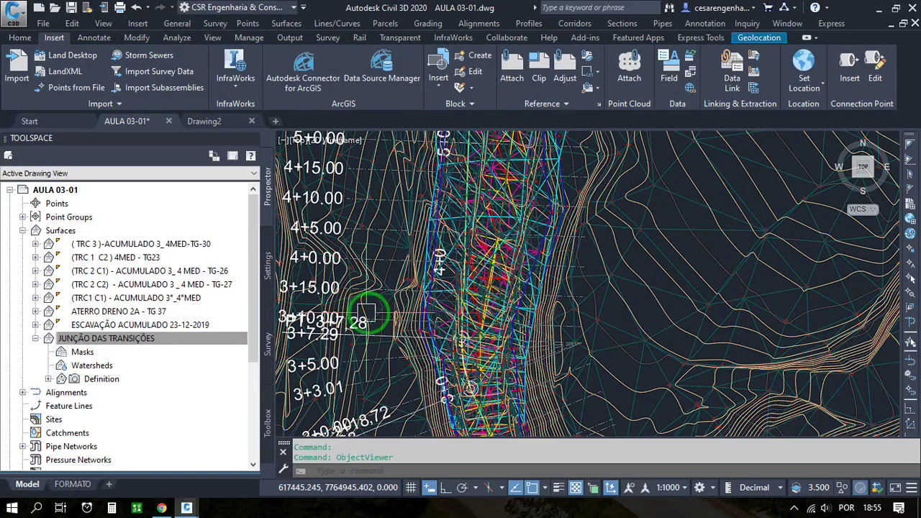
# Set the JUNÇÃO DAS TRANSIÇÕES surface style to JUNÇÃO TR1 C1 + TR2 C1 + TR3 + TR2 C2 in its surface properties.
pyautogui.click(121, 340)
pyautogui.rightClick(121, 343)
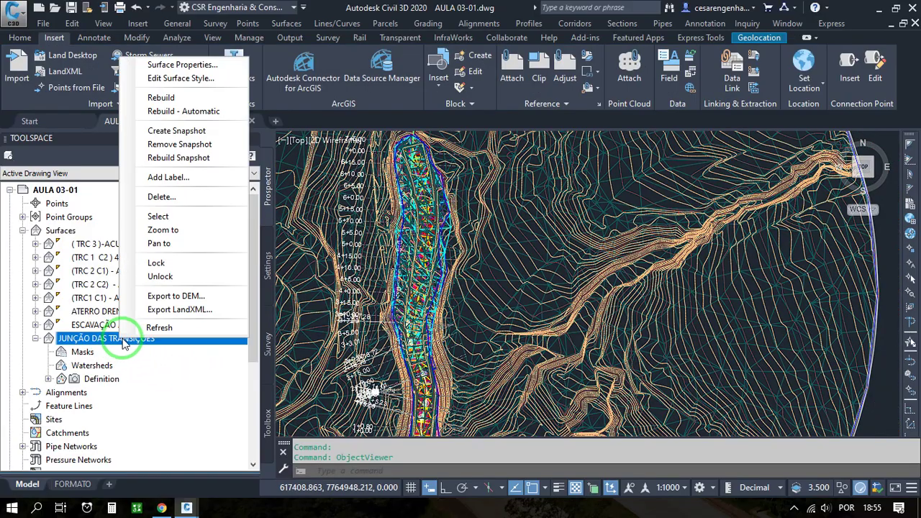
pyautogui.click(154, 64)
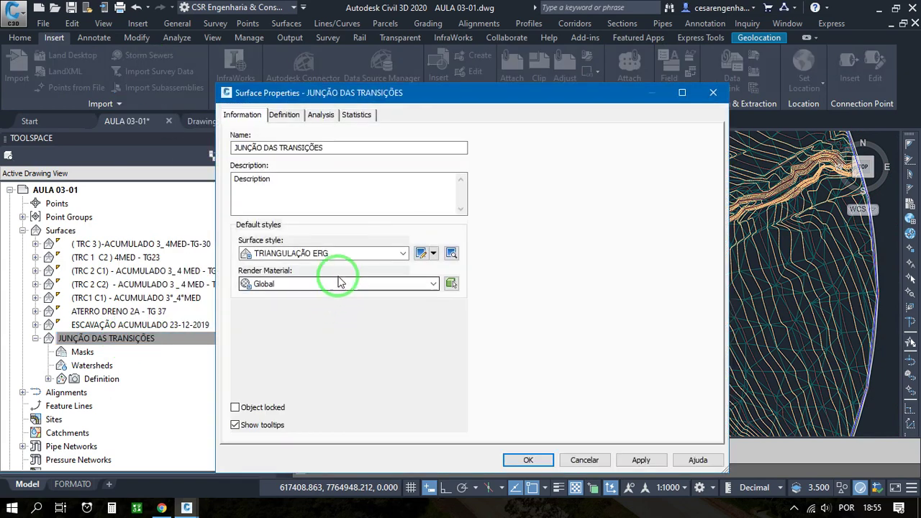
pyautogui.click(347, 253)
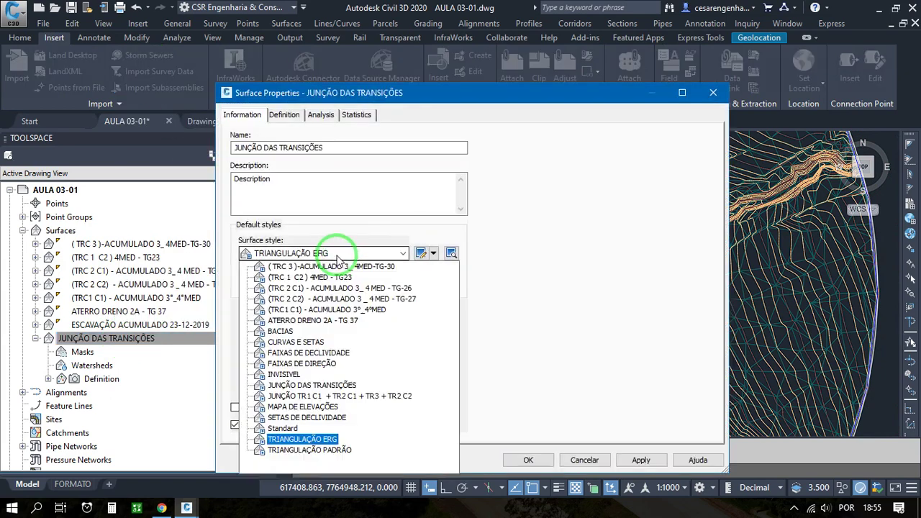
pyautogui.click(347, 397)
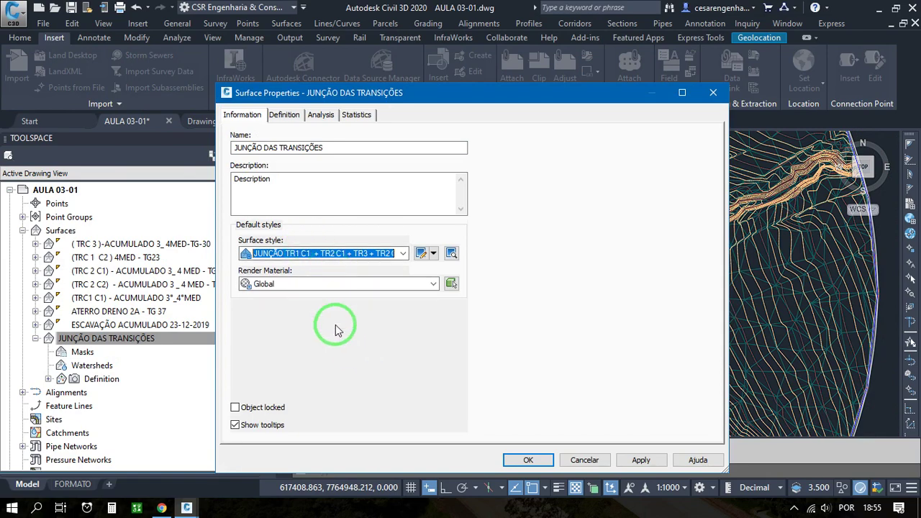
pyautogui.click(528, 459)
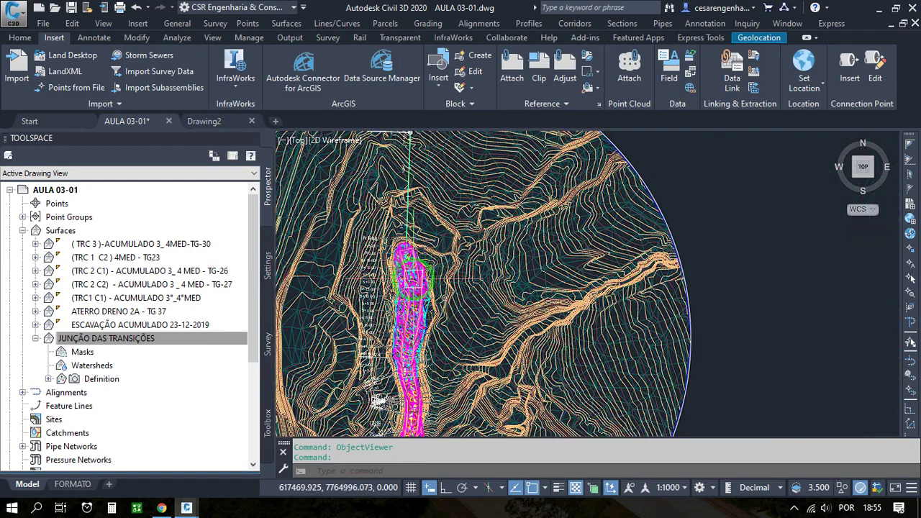
# Examine the cross-section views at several stations, looking closely at the stacked material layers.
pyautogui.scroll(-8, 407, 280)
pyautogui.moveTo(551, 242); pyautogui.dragTo(503, 290, button='middle')
pyautogui.scroll(8, 514, 281)
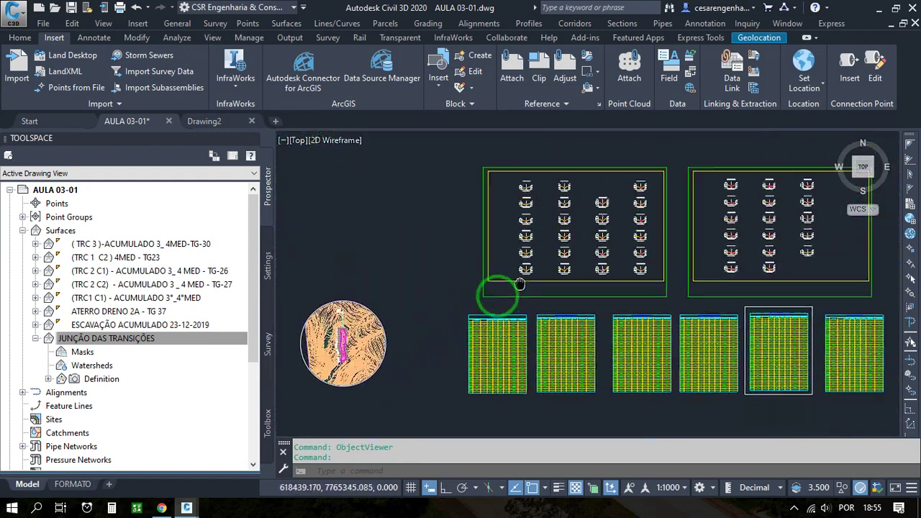
pyautogui.scroll(4, 477, 301)
pyautogui.scroll(6, 476, 301)
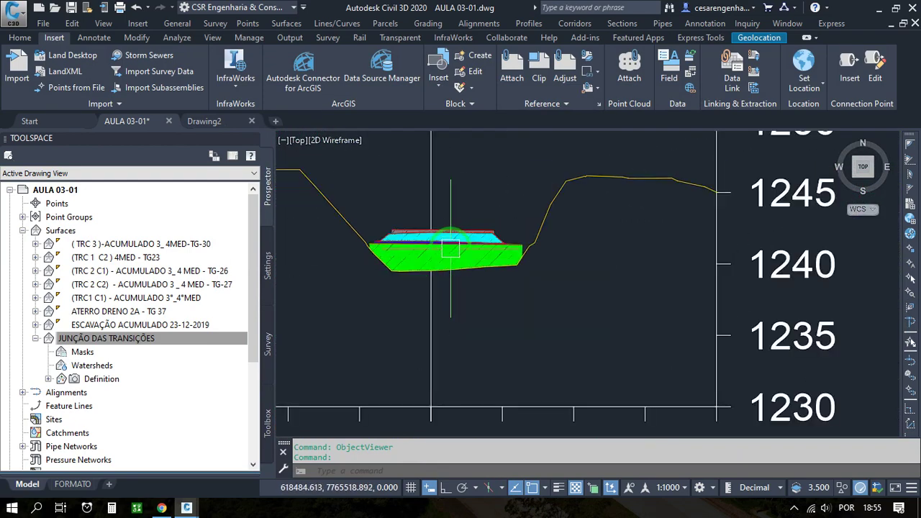
pyautogui.scroll(-10, 531, 261)
pyautogui.scroll(2, 592, 302)
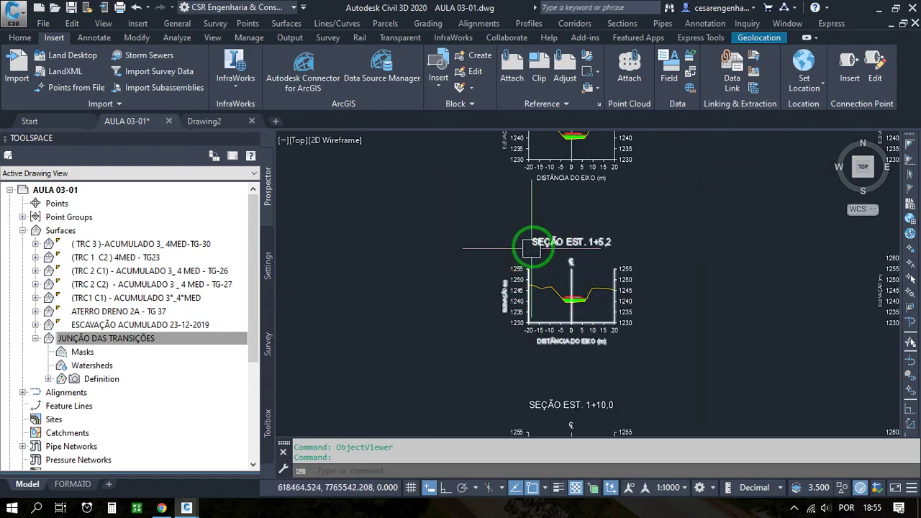
pyautogui.scroll(-6, 540, 302)
pyautogui.scroll(-7, 525, 248)
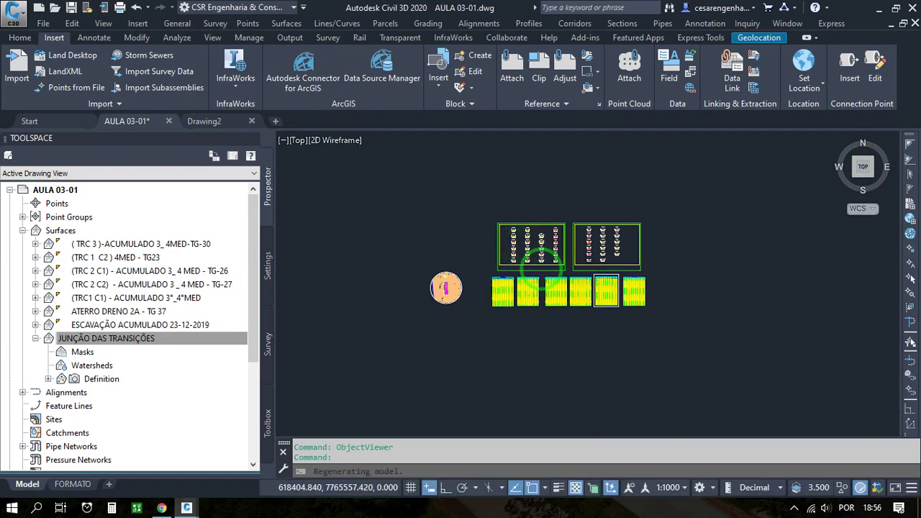
pyautogui.scroll(8, 536, 244)
pyautogui.scroll(12, 540, 233)
pyautogui.scroll(-8, 530, 312)
pyautogui.scroll(-4, 535, 309)
pyautogui.scroll(10, 533, 243)
pyautogui.scroll(-4, 460, 302)
pyautogui.scroll(5, 487, 312)
pyautogui.scroll(-6, 489, 281)
pyautogui.scroll(5, 493, 281)
pyautogui.scroll(6, 496, 313)
pyautogui.moveTo(575, 208); pyautogui.dragTo(568, 271, button='middle')
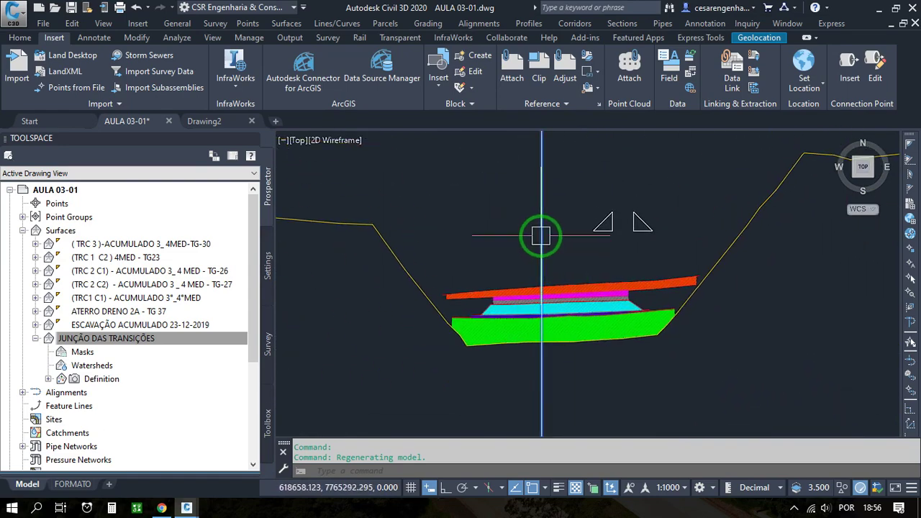
# Add the JUNÇÃO DAS TRANSIÇÕES surface to the sampled sources of the TRANSIÇÕES 4 MEDIÇÃO sample line group.
pyautogui.click(541, 236)
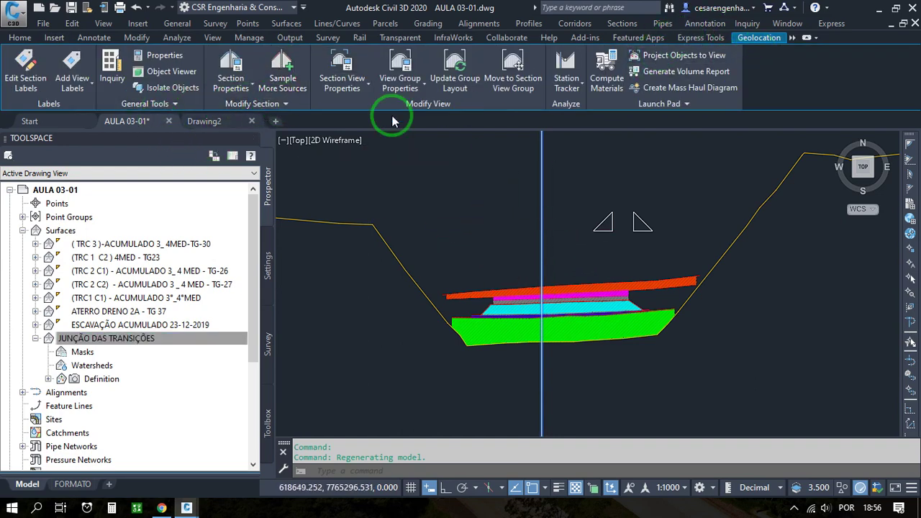
pyautogui.click(292, 90)
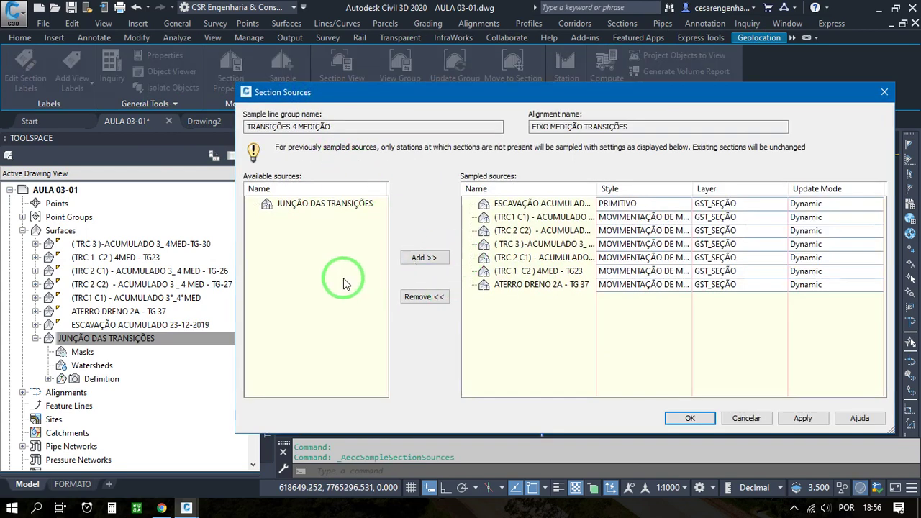
pyautogui.click(315, 205)
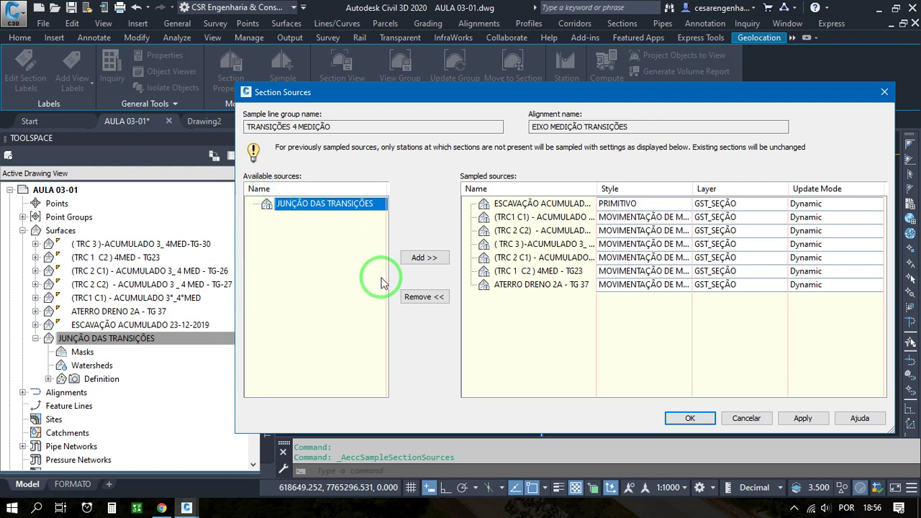
pyautogui.click(422, 256)
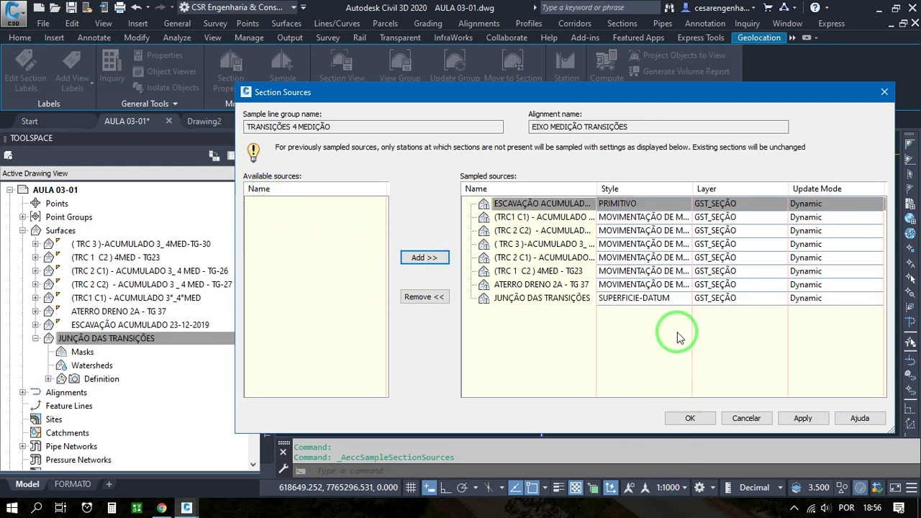
# Set the JUNÇÃO DAS TRANSIÇÕES section style to JUNÇÃO TR1 C1 + TR2 C1 + TR3 + TR2 C2 and apply the section sources.
pyautogui.click(544, 299)
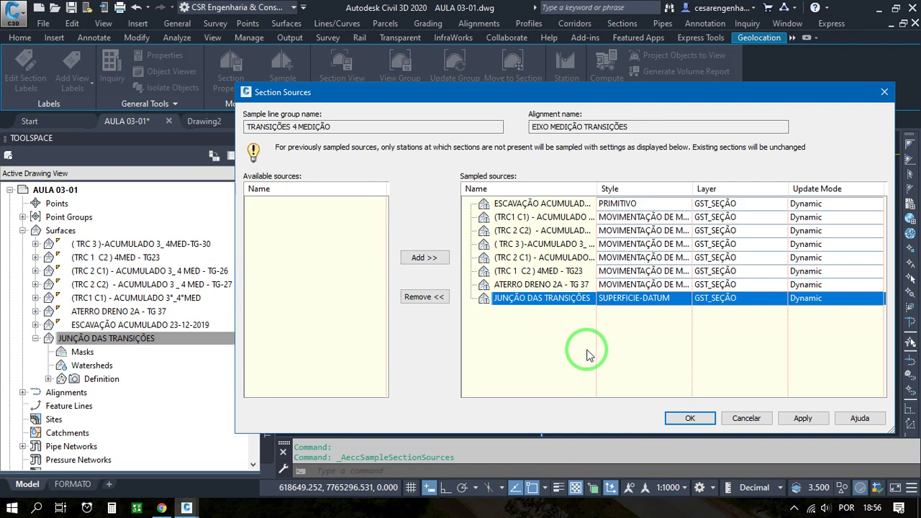
pyautogui.click(658, 298)
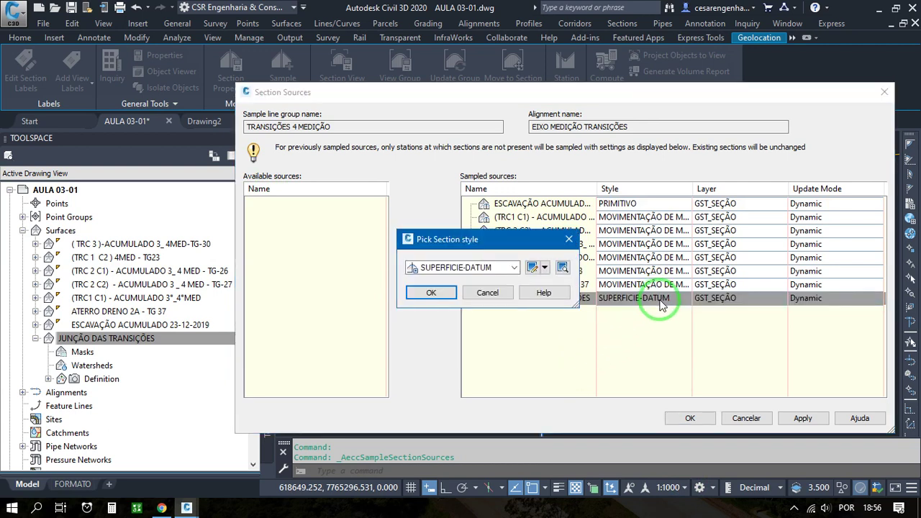
pyautogui.click(515, 271)
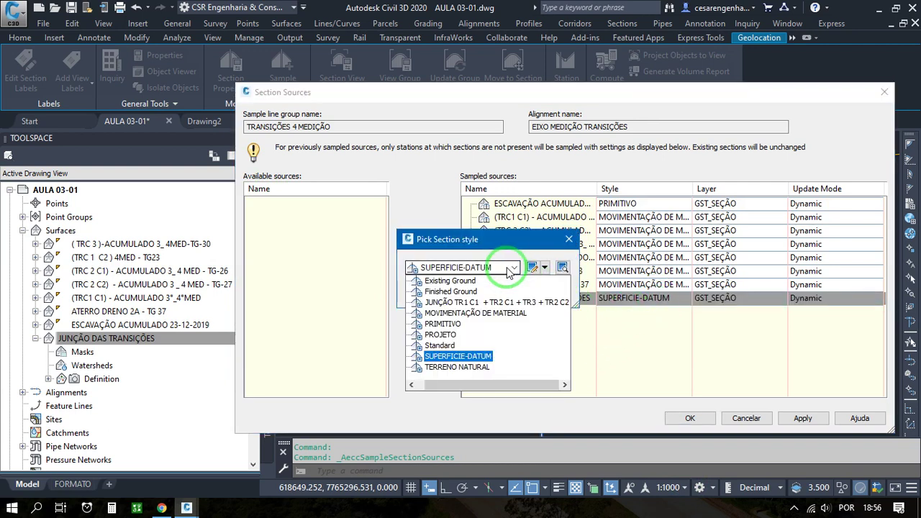
pyautogui.click(465, 306)
pyautogui.click(422, 290)
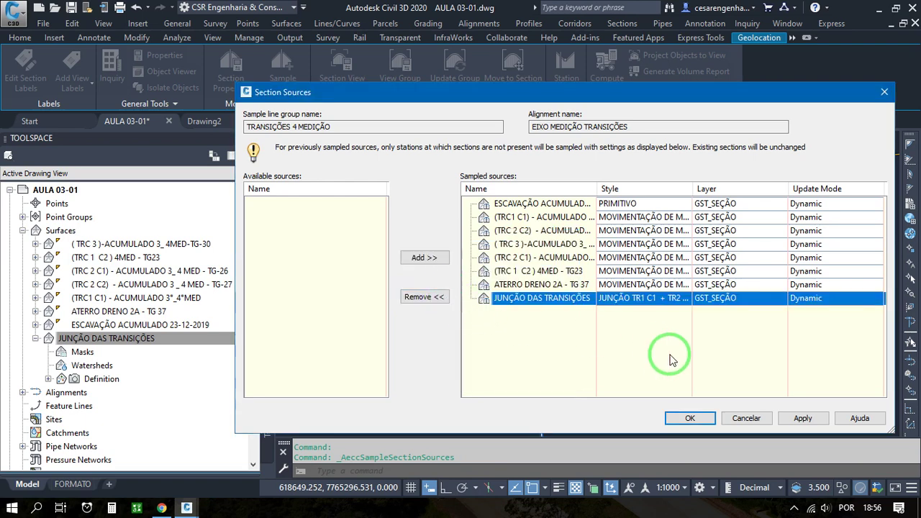
pyautogui.click(689, 417)
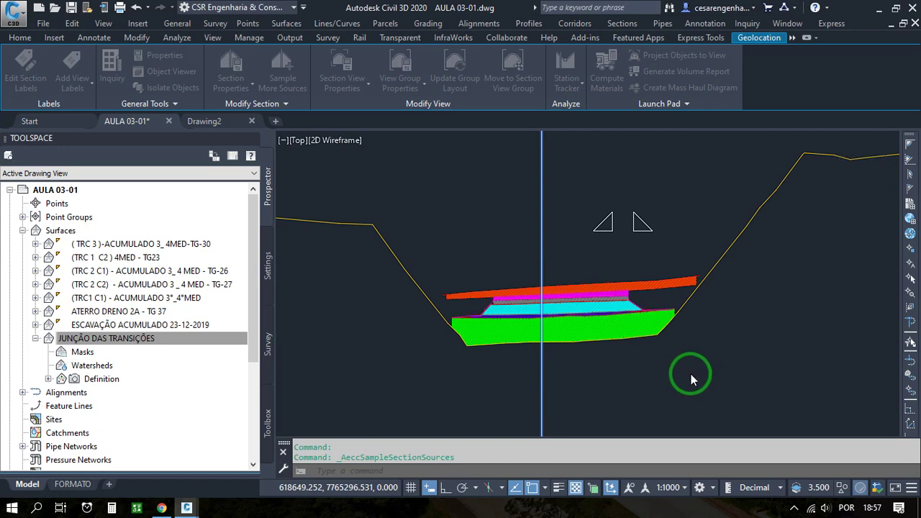
pyautogui.click(713, 371)
pyautogui.press('Escape')
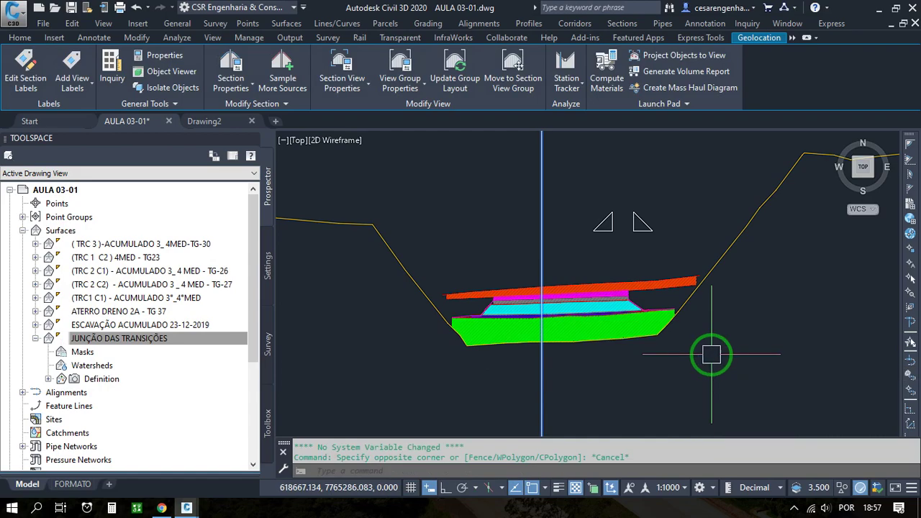
# Examine the sampled junction line along both slopes and toes of the station 2+15,0 cross section.
pyautogui.scroll(8, 540, 310)
pyautogui.scroll(-3, 424, 308)
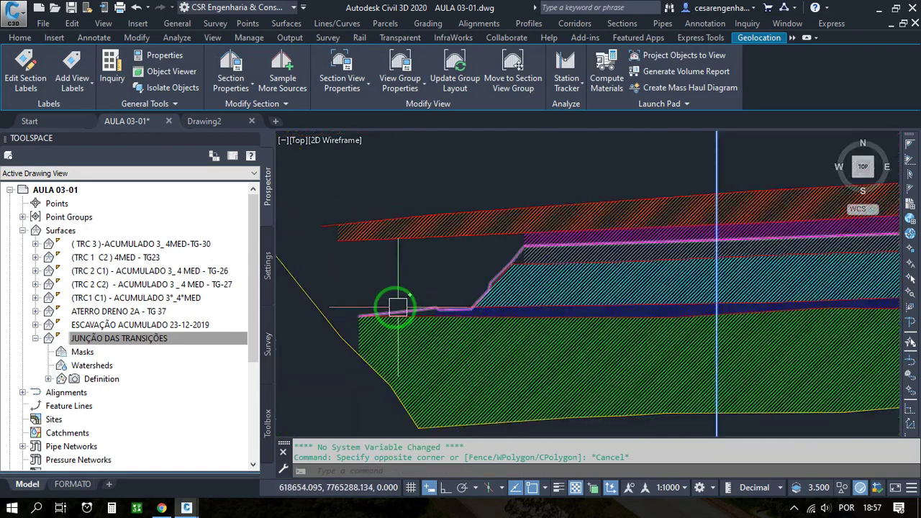
pyautogui.scroll(3, 432, 318)
pyautogui.scroll(-3, 400, 253)
pyautogui.scroll(-1, 403, 254)
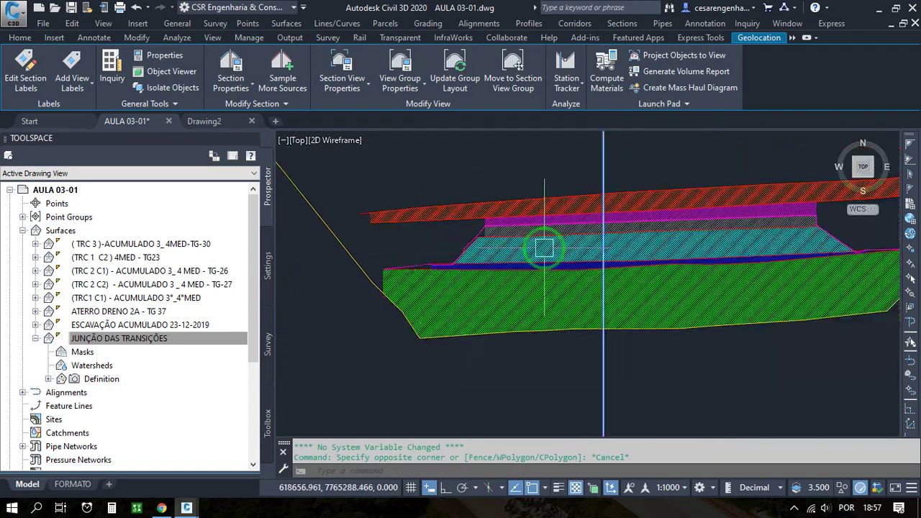
pyautogui.scroll(6, 600, 247)
pyautogui.scroll(-3, 657, 252)
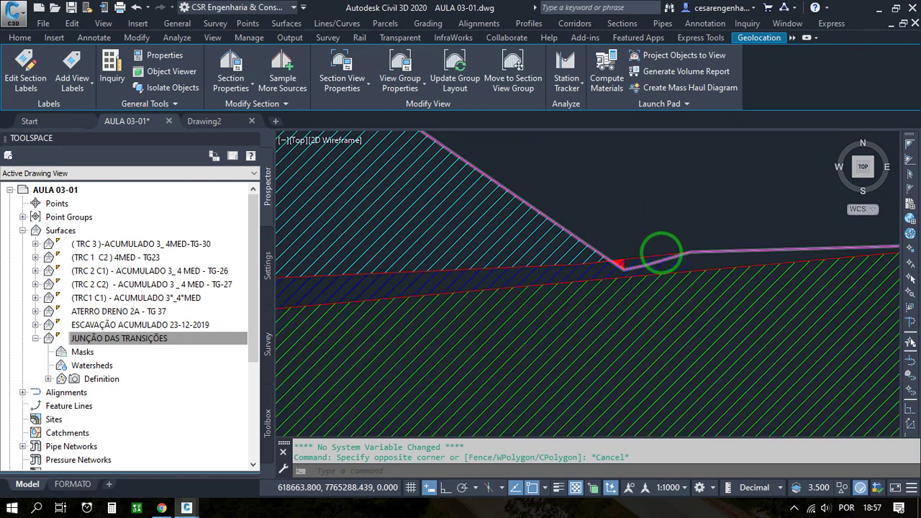
pyautogui.scroll(3, 610, 283)
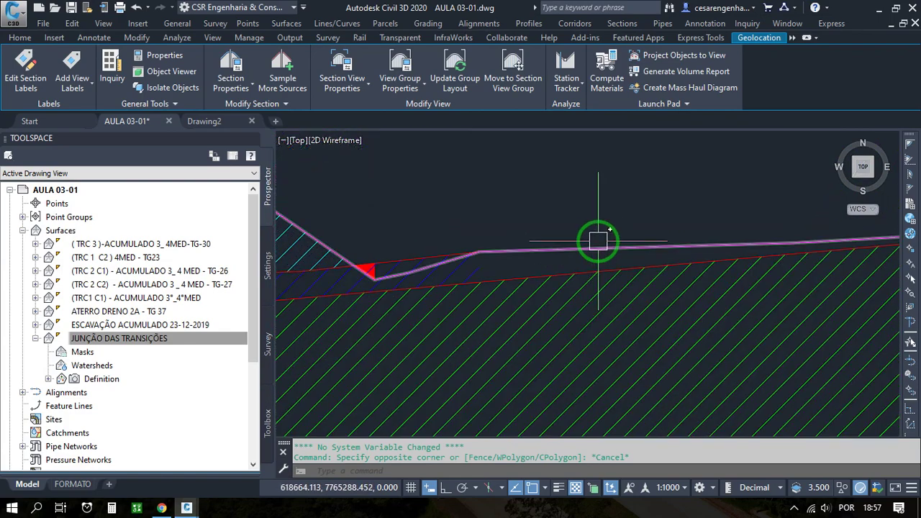
# Inspect another section view, comparing the junction line with the material hatches at the toes on both sides.
pyautogui.scroll(-5, 568, 194)
pyautogui.scroll(-10, 569, 194)
pyautogui.scroll(4, 501, 167)
pyautogui.press('Escape')
pyautogui.scroll(8, 501, 167)
pyautogui.scroll(-4, 540, 283)
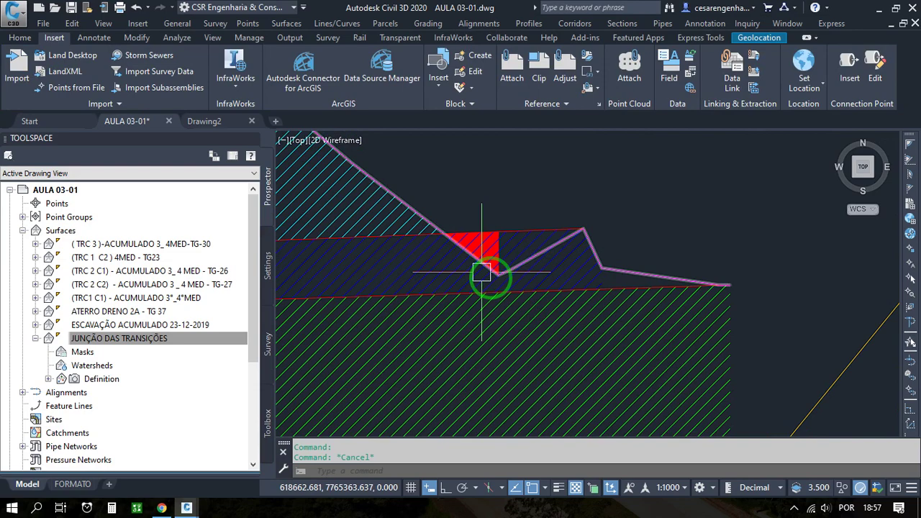
pyautogui.scroll(2, 497, 255)
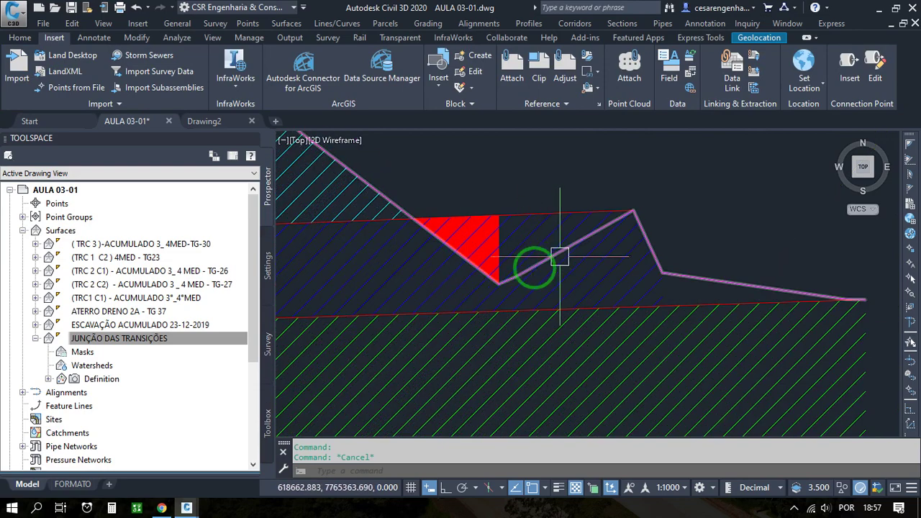
pyautogui.scroll(-4, 522, 274)
pyautogui.scroll(4, 494, 267)
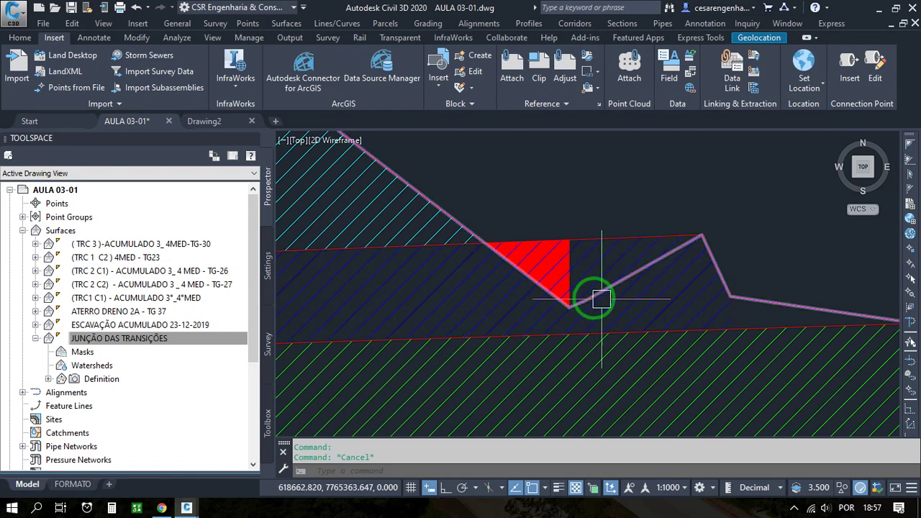
pyautogui.scroll(-5, 578, 292)
pyautogui.scroll(7, 504, 230)
pyautogui.scroll(-5, 499, 288)
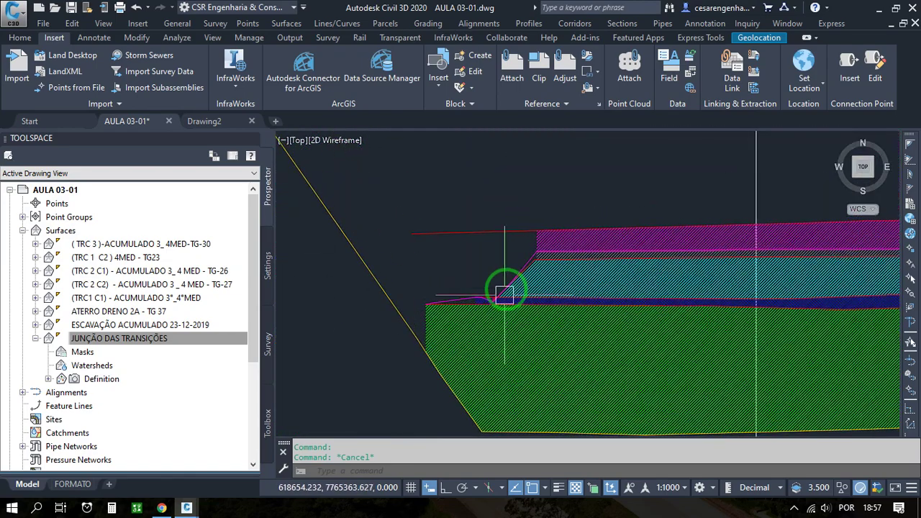
pyautogui.scroll(4, 483, 281)
pyautogui.scroll(-4, 475, 282)
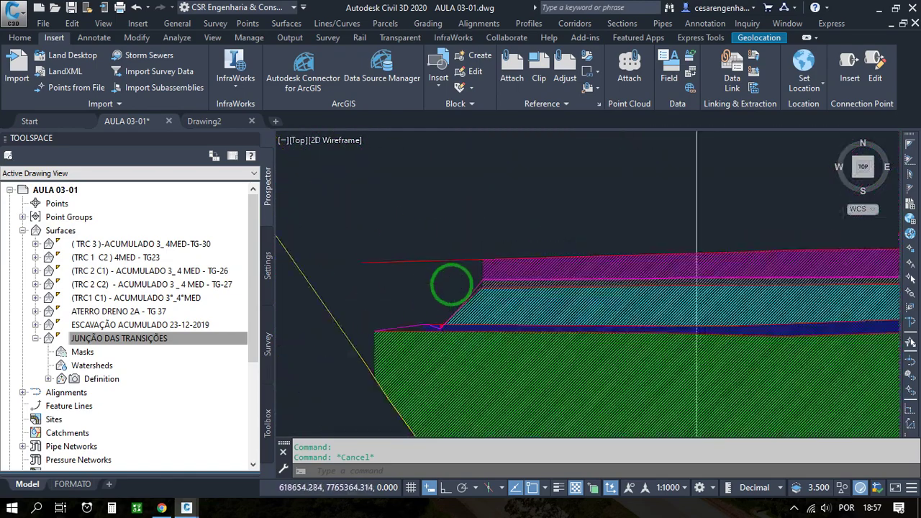
# Check further cross sections for how the junction line follows the layer crest, slopes and toes.
pyautogui.scroll(-6, 602, 245)
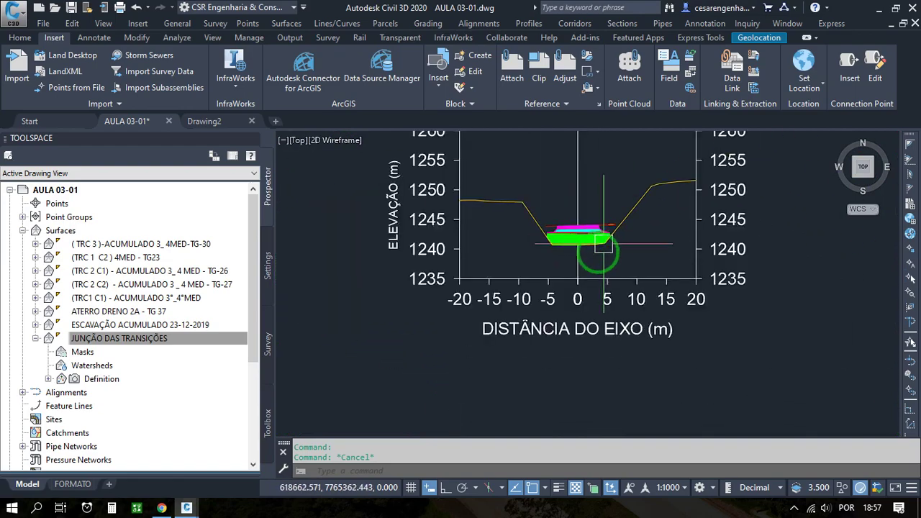
pyautogui.scroll(7, 421, 304)
pyautogui.scroll(-5, 502, 331)
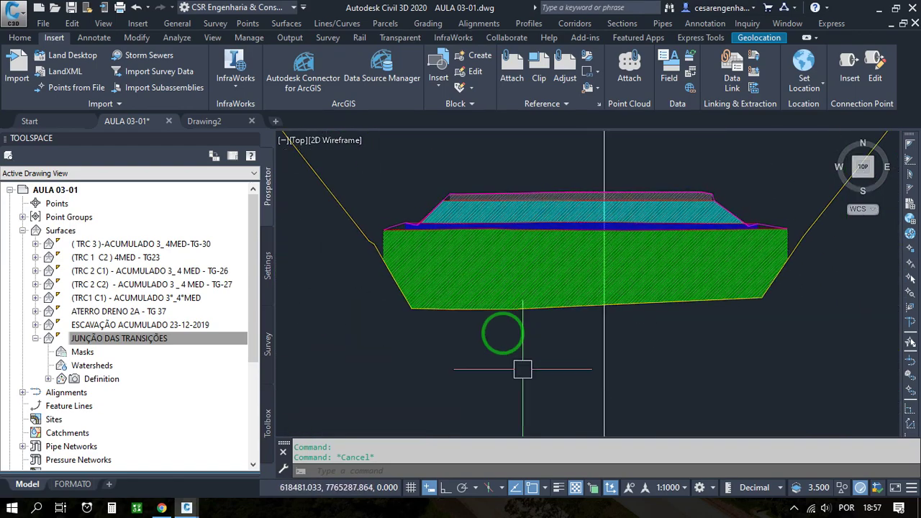
pyautogui.scroll(5, 403, 213)
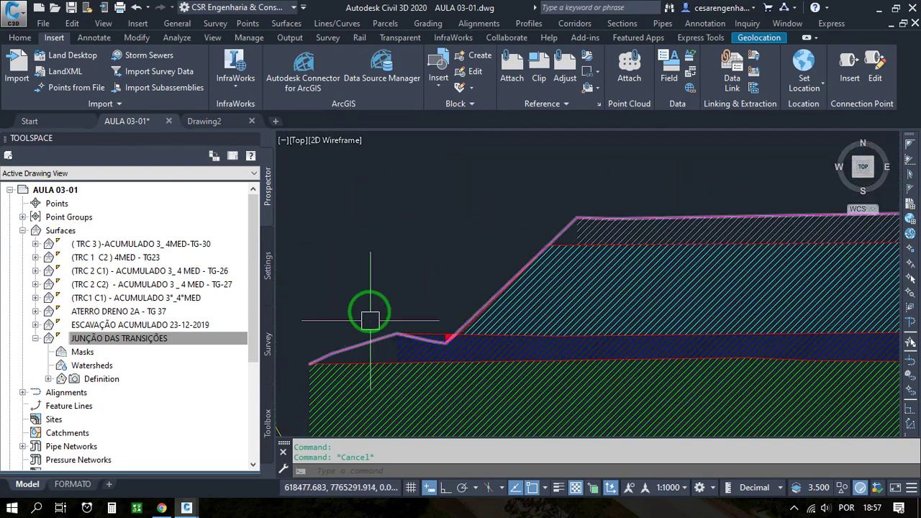
pyautogui.scroll(-4, 461, 288)
pyautogui.scroll(5, 551, 298)
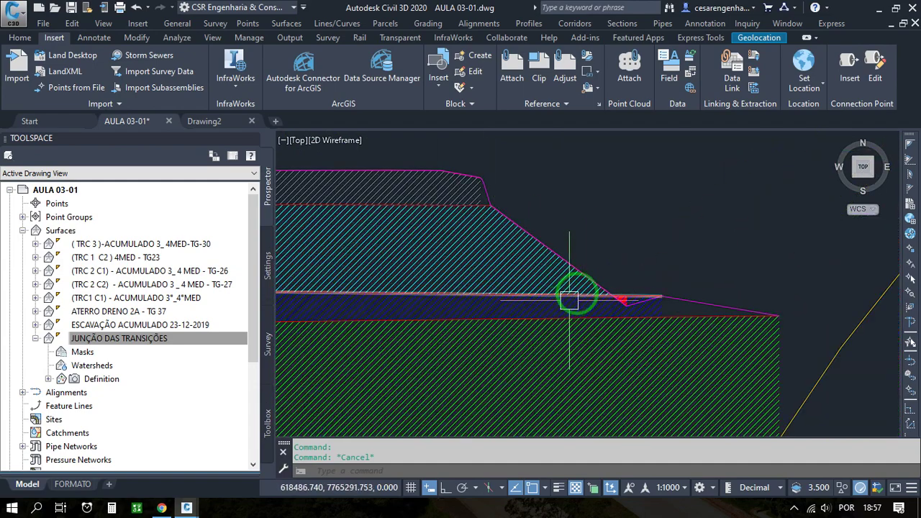
pyautogui.scroll(-3, 607, 277)
pyautogui.scroll(2, 604, 268)
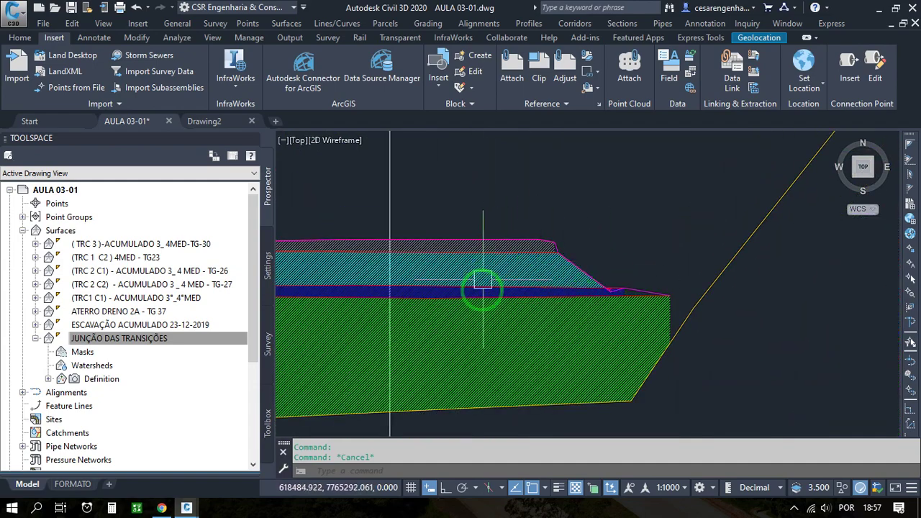
pyautogui.scroll(-3, 479, 284)
pyautogui.scroll(4, 461, 295)
# Return to the station 2+15,0 section and study the junction line between the magenta layer and the transition layers beneath it.
pyautogui.scroll(-6, 504, 252)
pyautogui.scroll(-3, 648, 219)
pyautogui.scroll(9, 669, 274)
pyautogui.scroll(6, 480, 243)
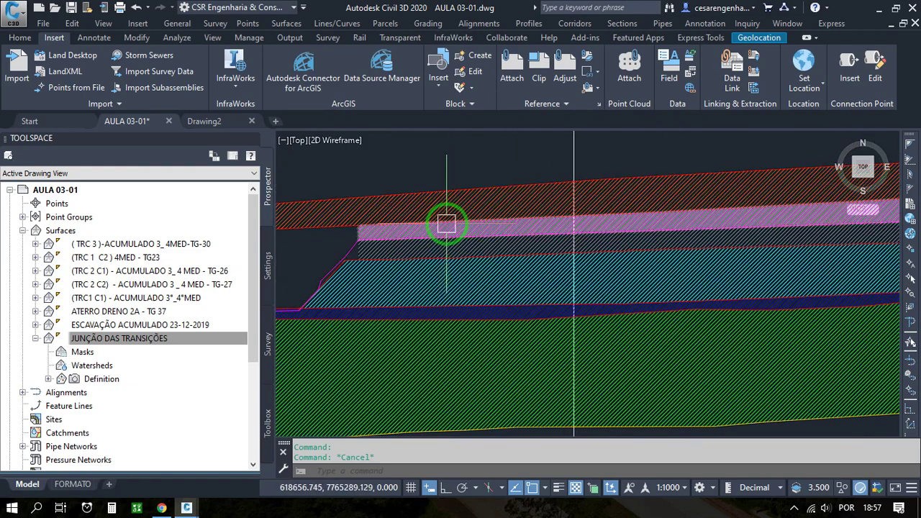
pyautogui.moveTo(448, 225)
pyautogui.scroll(-3, 460, 249)
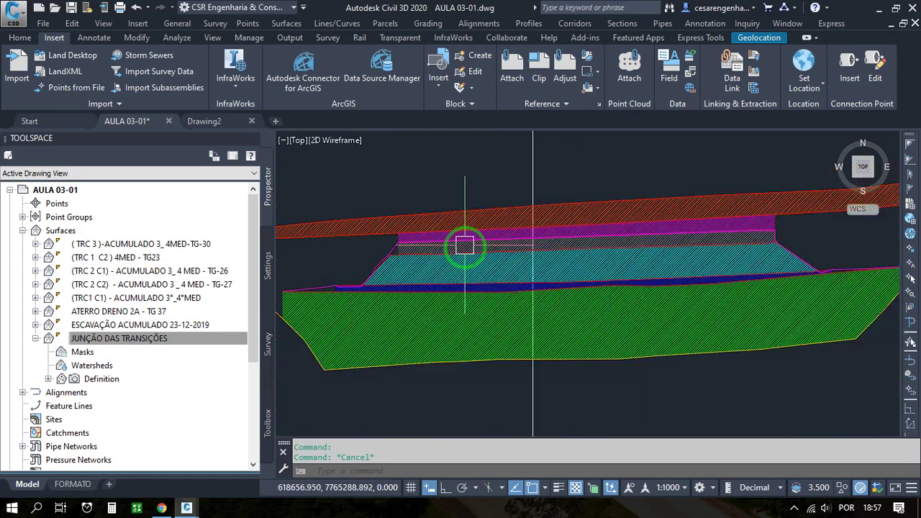
pyautogui.scroll(3, 503, 230)
pyautogui.scroll(-4, 503, 350)
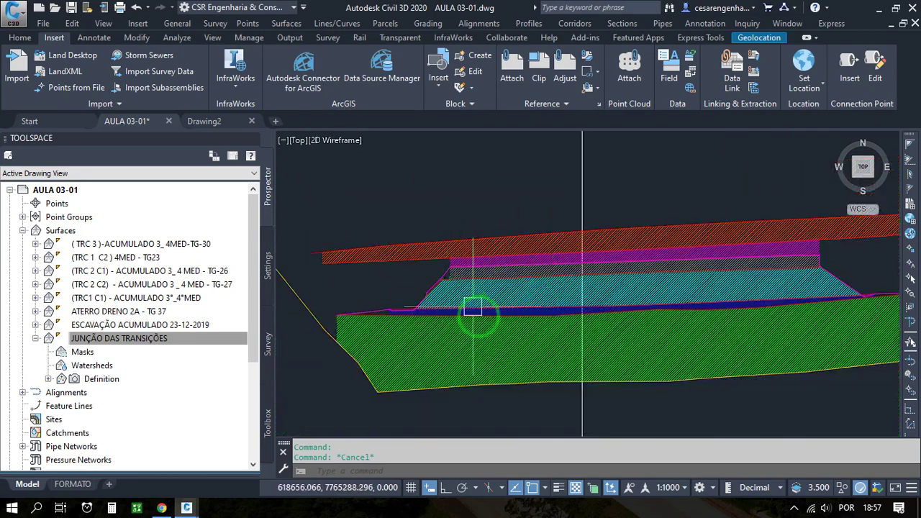
pyautogui.scroll(3, 432, 281)
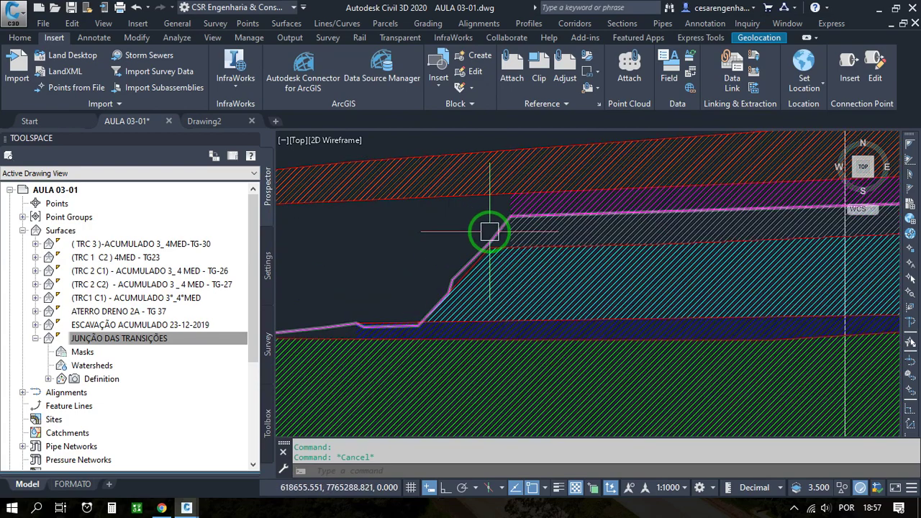
pyautogui.scroll(-4, 456, 243)
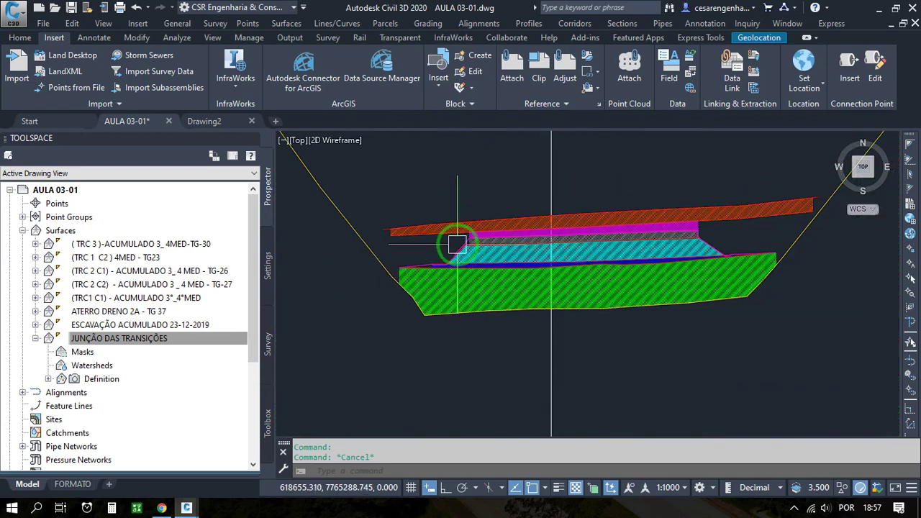
pyautogui.scroll(3, 456, 243)
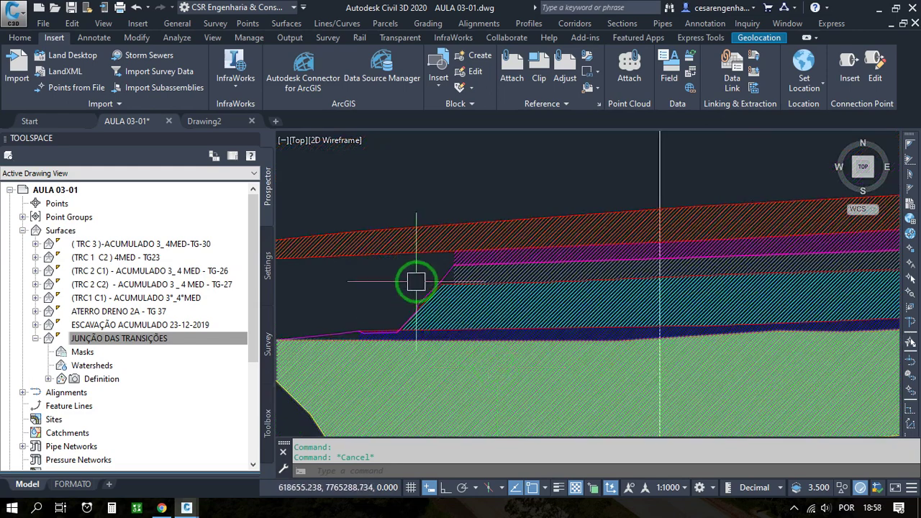
pyautogui.scroll(3, 415, 281)
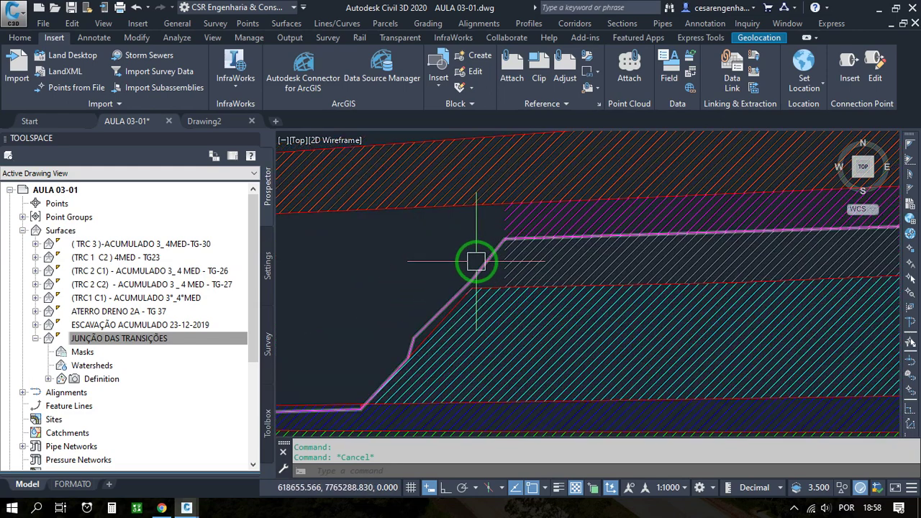
pyautogui.scroll(-4, 479, 263)
# Look over the section sheets and volume tables, then bring the whole SEÇÃO EST. 2+15,0 view into sight.
pyautogui.click(119, 339)
pyautogui.scroll(-8, 485, 230)
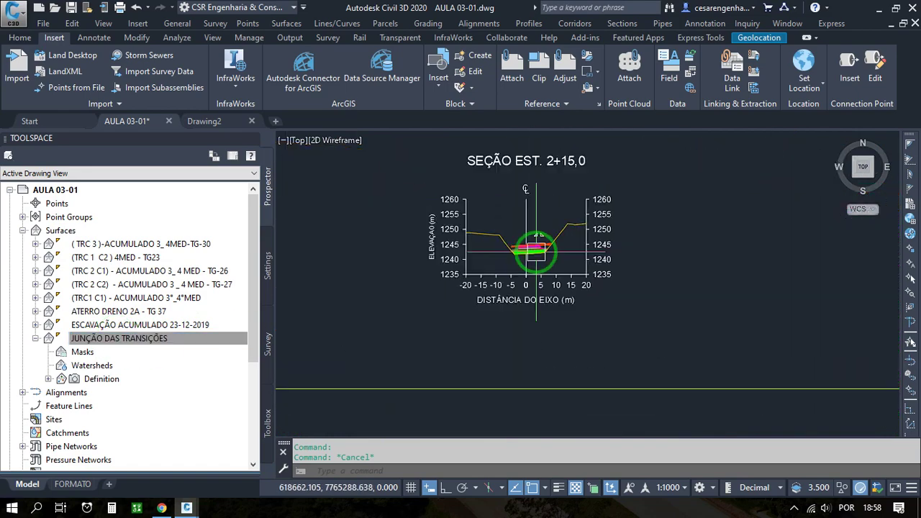
pyautogui.moveTo(545, 243); pyautogui.dragTo(639, 223, button='middle')
pyautogui.scroll(-6, 559, 201)
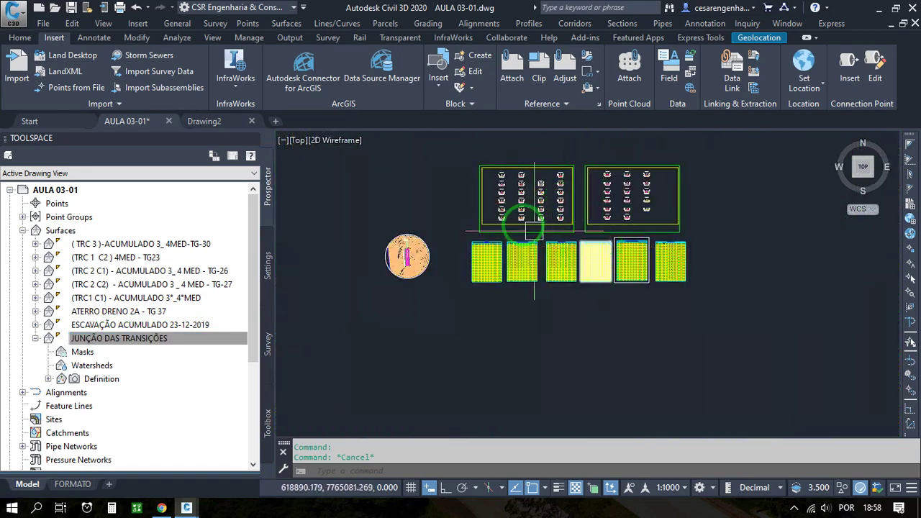
pyautogui.scroll(6, 561, 233)
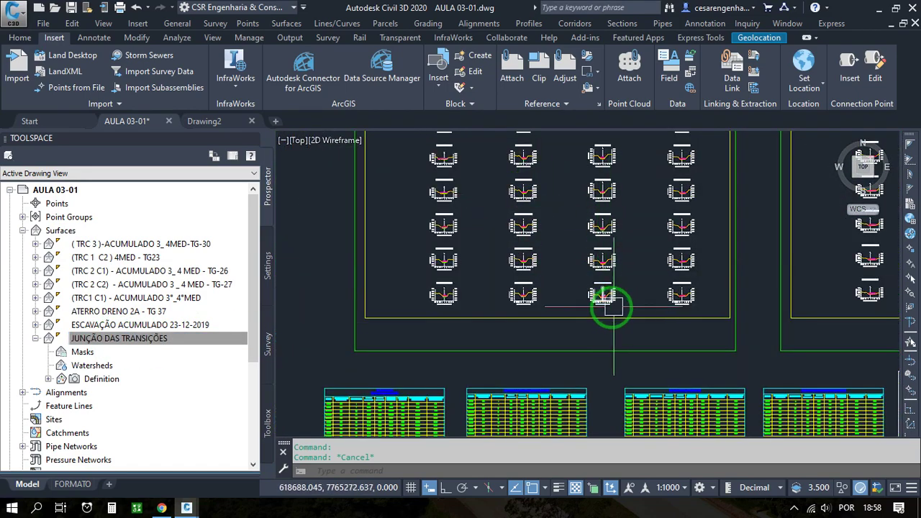
pyautogui.scroll(4, 609, 302)
pyautogui.scroll(6, 558, 282)
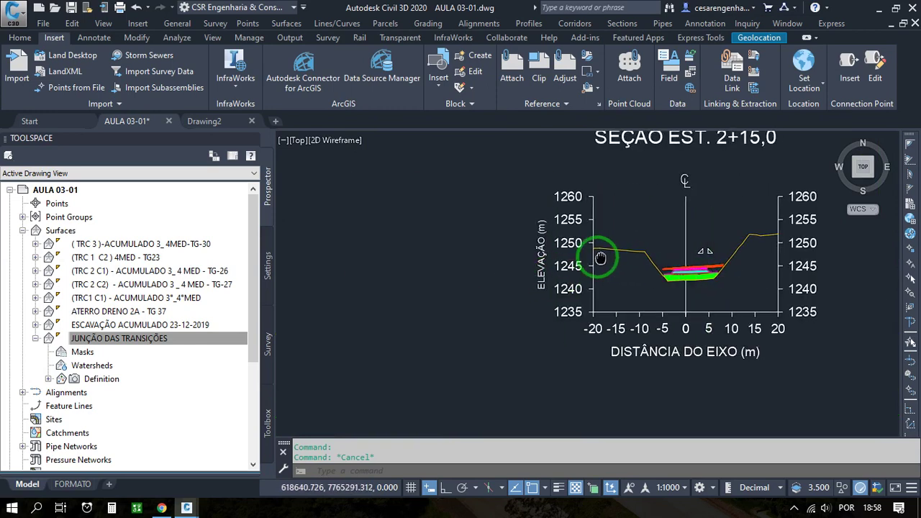
pyautogui.scroll(-1, 547, 259)
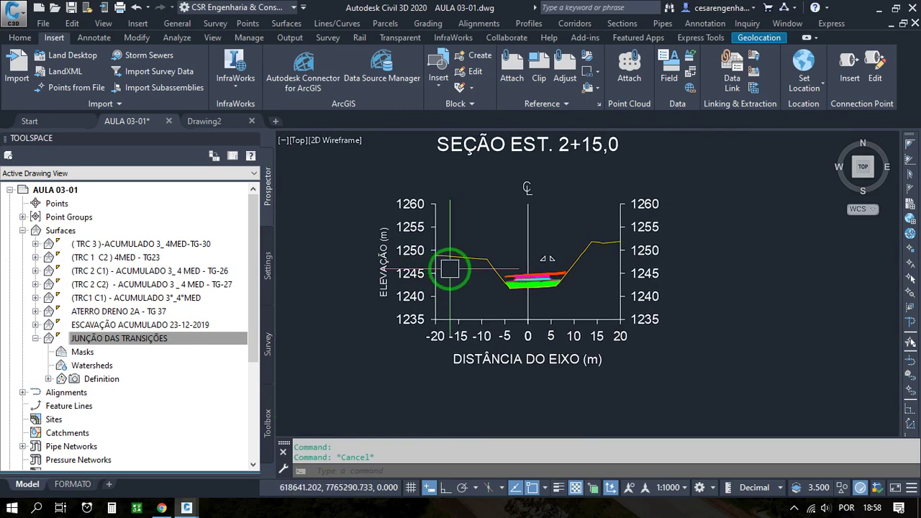
# Review the criteria of the TR1 - C2 material in the TRANSIÇÕES 4 MEDIÇÃO material list, then leave the list without changes.
pyautogui.click(19, 38)
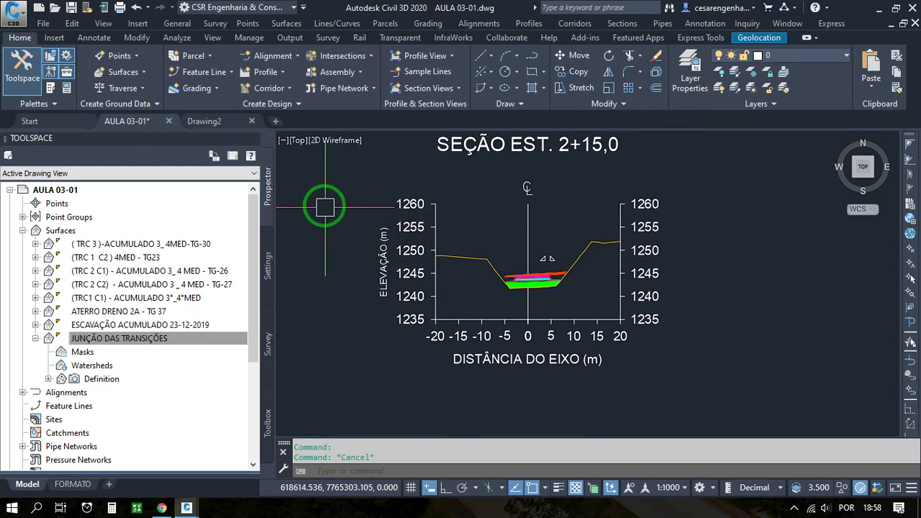
pyautogui.click(175, 37)
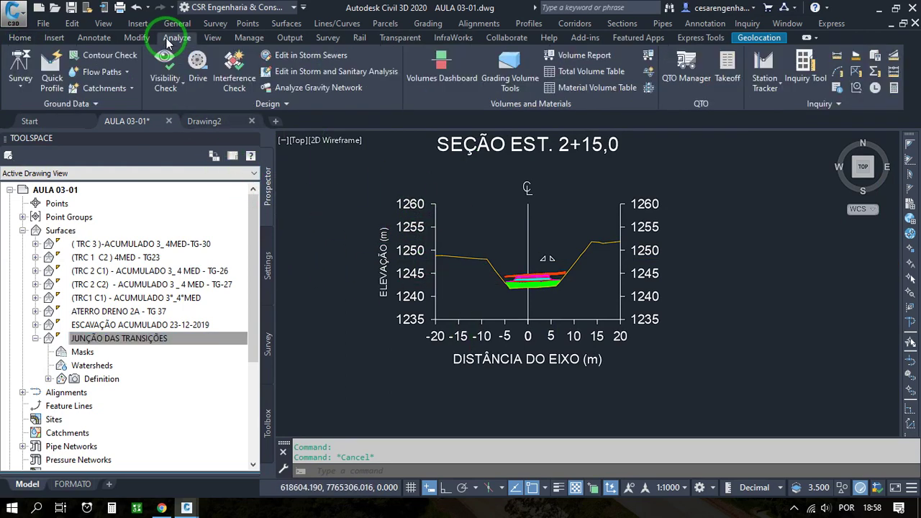
pyautogui.click(650, 55)
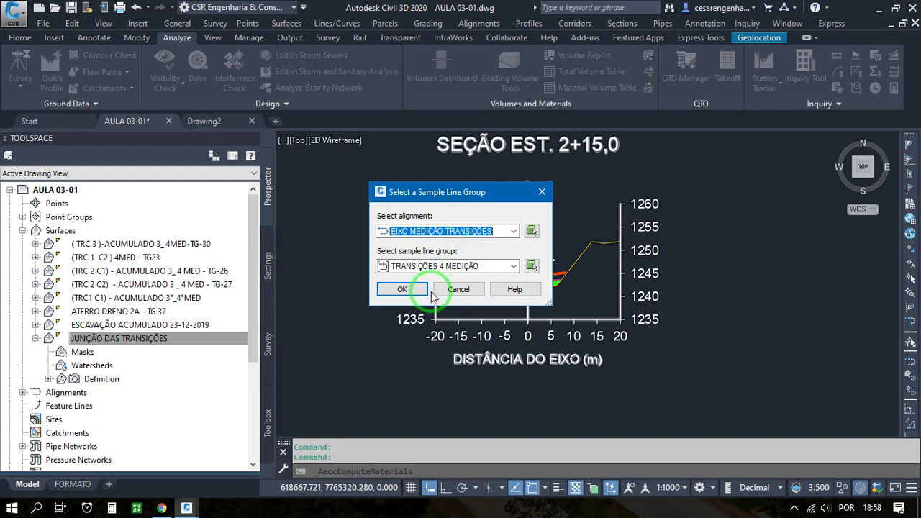
pyautogui.click(403, 289)
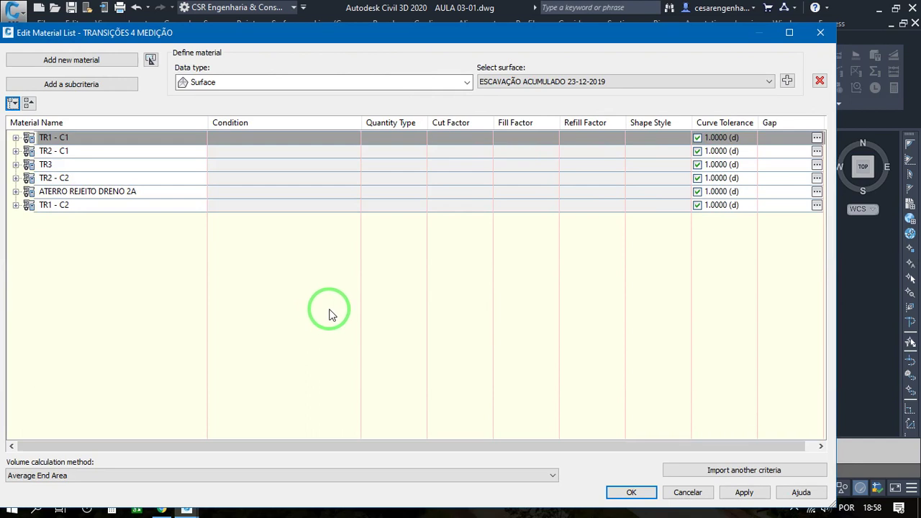
pyautogui.click(15, 205)
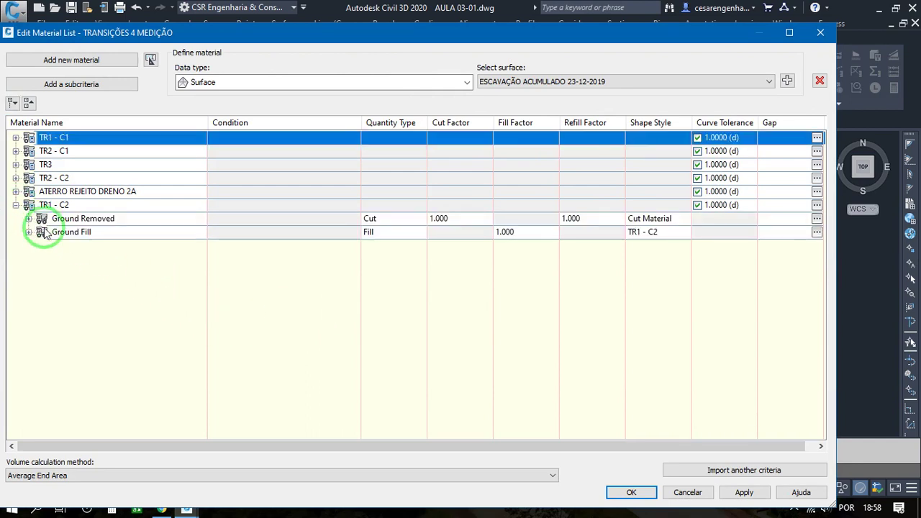
pyautogui.click(49, 206)
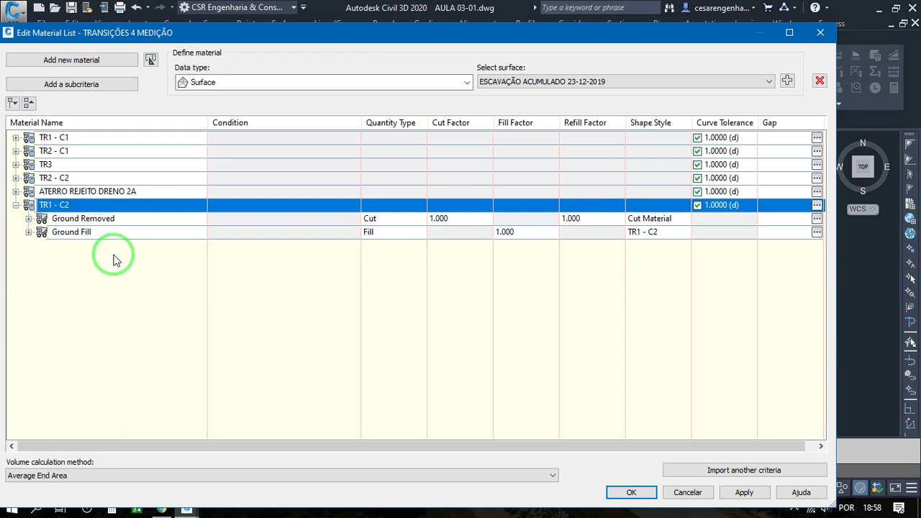
pyautogui.click(689, 492)
# Examine the material layers at both toes of section 2+15,0, comparing the magenta and grey hatches with the junction line.
pyautogui.scroll(10, 521, 284)
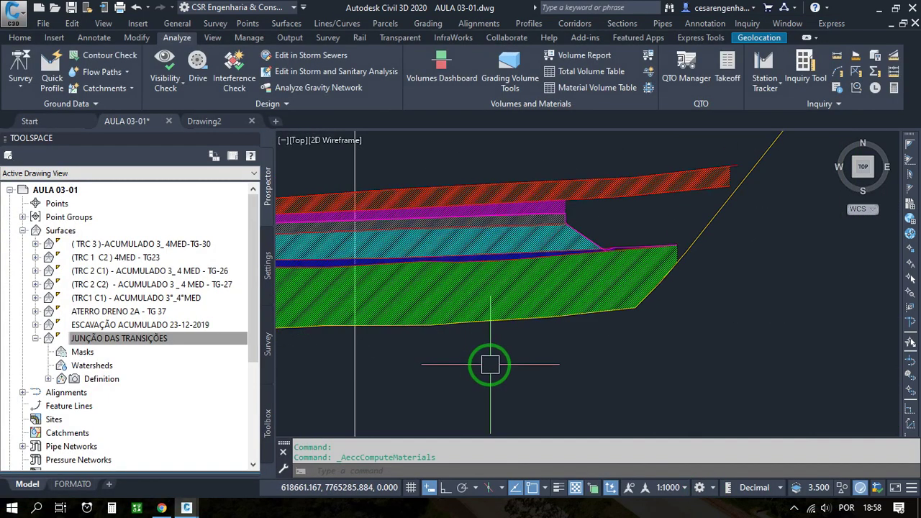
pyautogui.scroll(4, 464, 206)
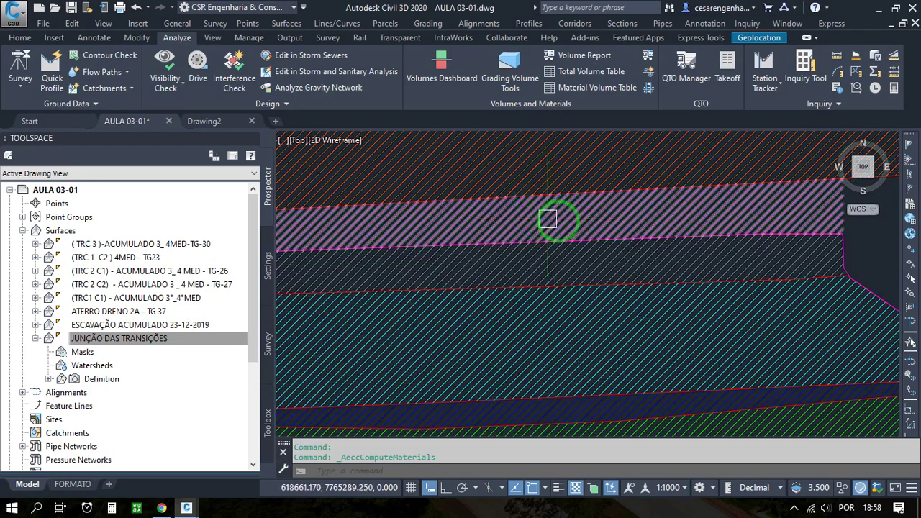
pyautogui.scroll(-5, 514, 216)
pyautogui.scroll(5, 366, 214)
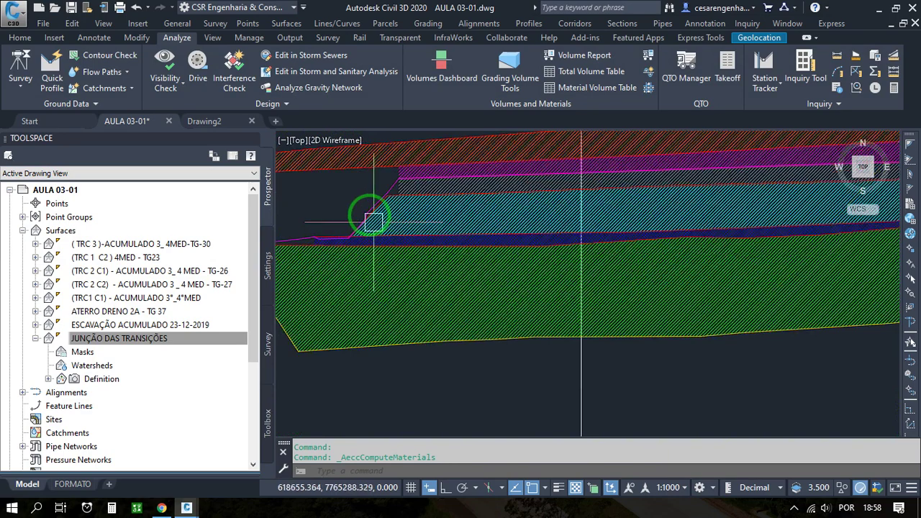
pyautogui.scroll(3, 426, 238)
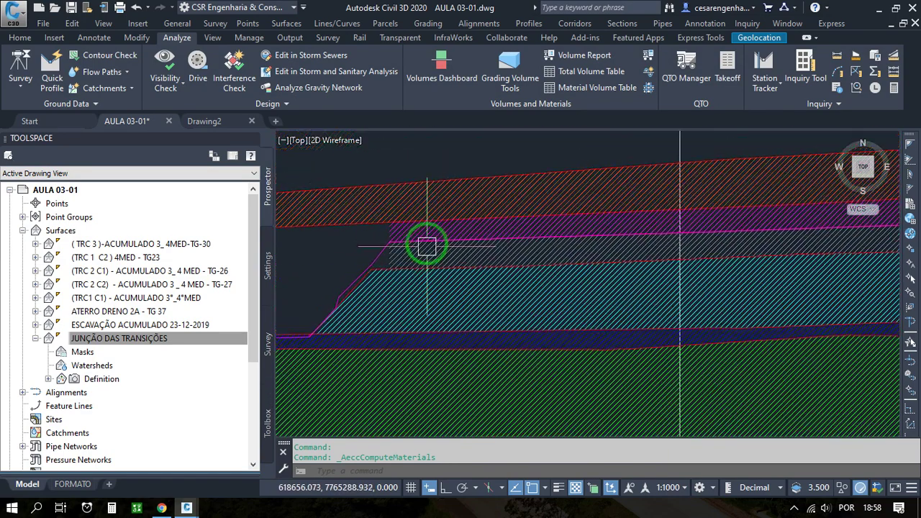
pyautogui.scroll(-3, 425, 226)
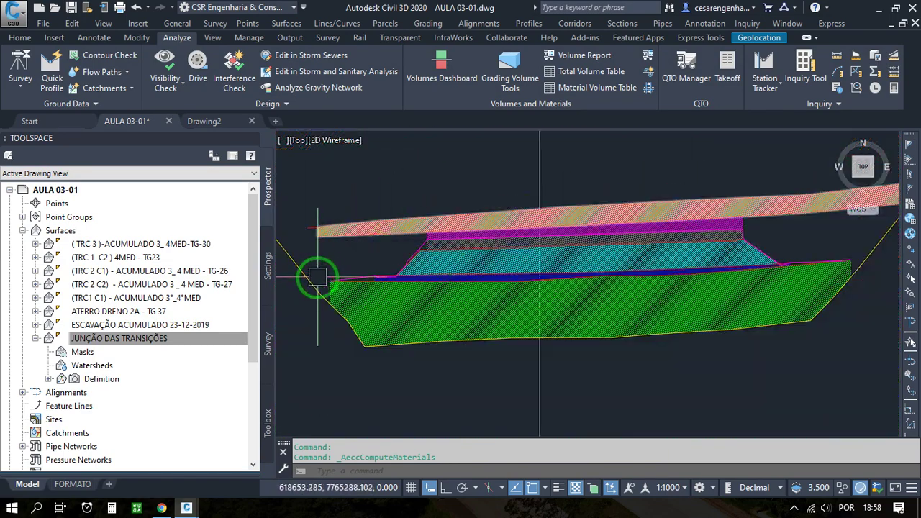
# Study the whole layer stack of section 2+15,0 and the gap between the junction line and the cyan layer on the slope.
pyautogui.scroll(-4, 438, 295)
pyautogui.scroll(6, 477, 243)
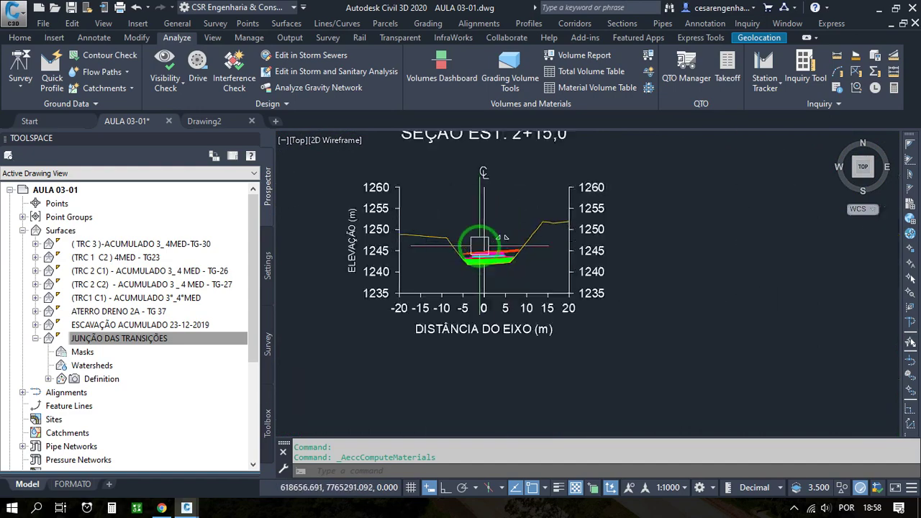
pyautogui.scroll(-2, 637, 297)
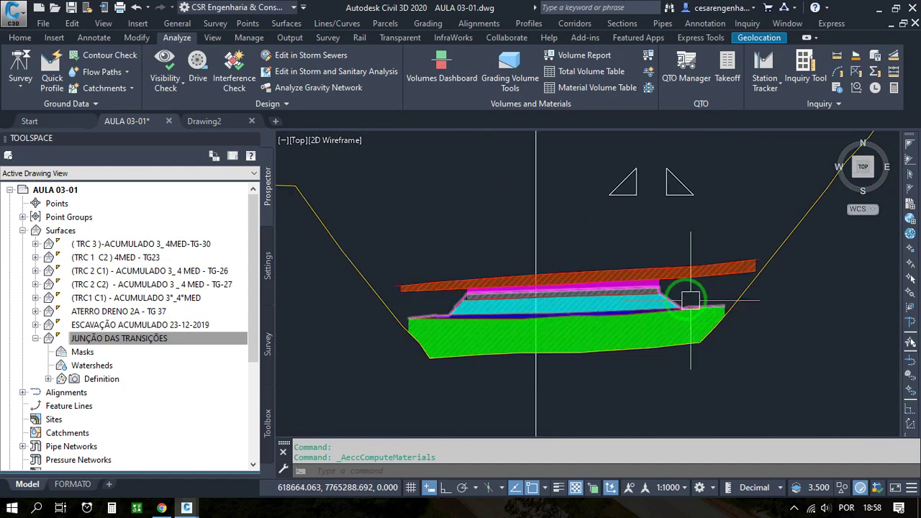
pyautogui.scroll(-1, 479, 288)
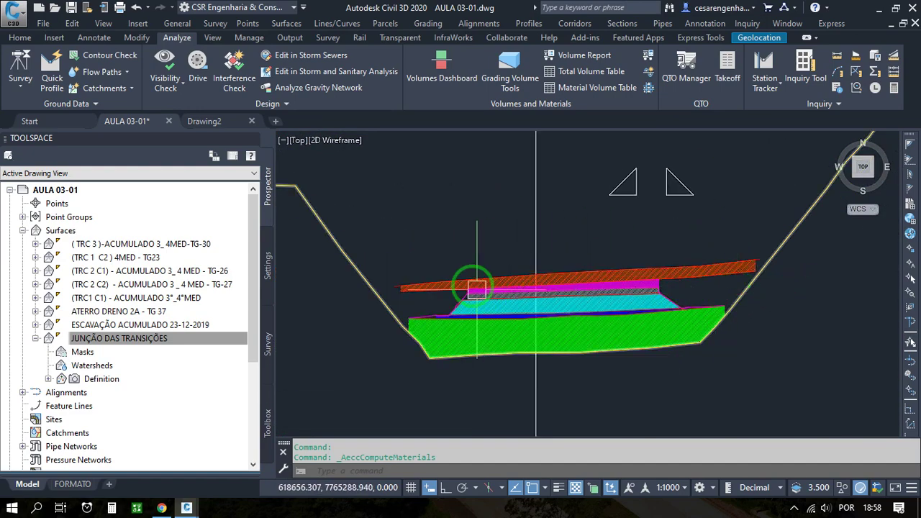
pyautogui.scroll(-3, 487, 287)
pyautogui.scroll(3, 488, 279)
pyautogui.scroll(5, 487, 277)
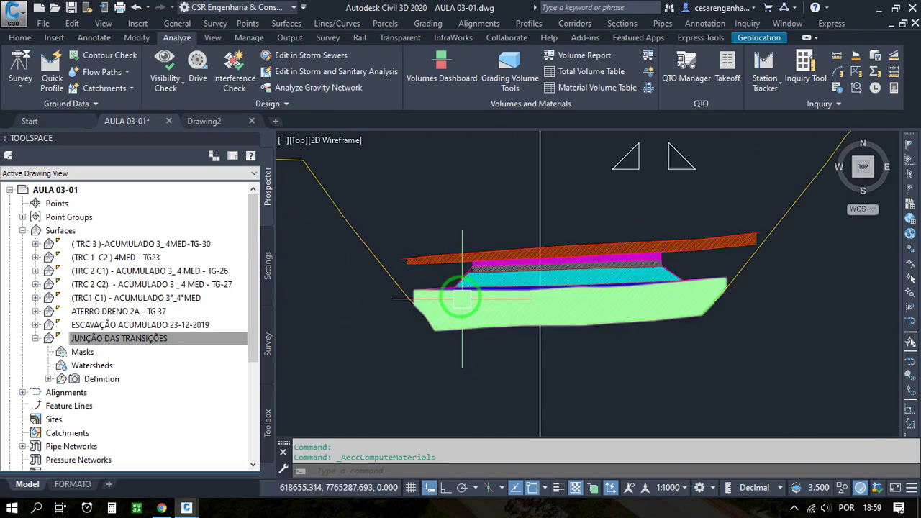
pyautogui.scroll(2, 491, 227)
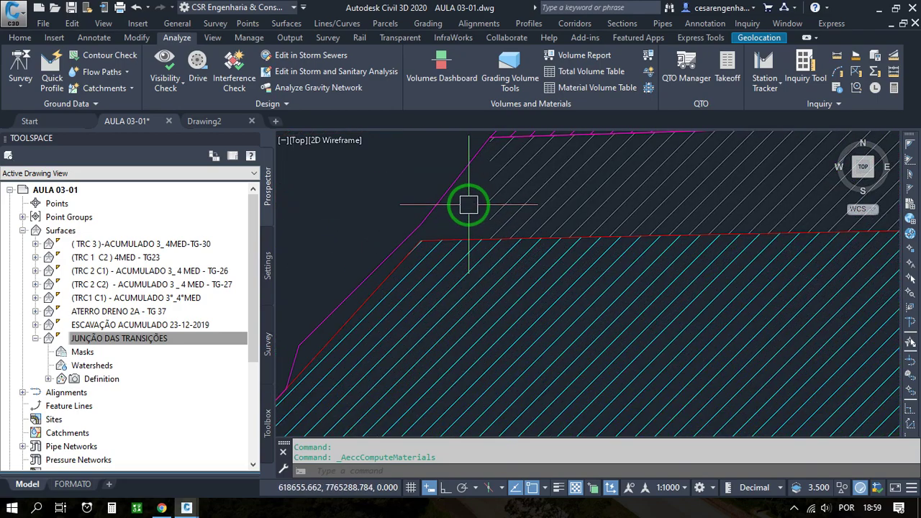
# Inspect the layers and slope toes in another section view for how the materials meet the junction line and excavation.
pyautogui.scroll(-7, 468, 205)
pyautogui.scroll(-6, 515, 248)
pyautogui.scroll(7, 524, 267)
pyautogui.scroll(6, 419, 267)
pyautogui.scroll(-4, 644, 311)
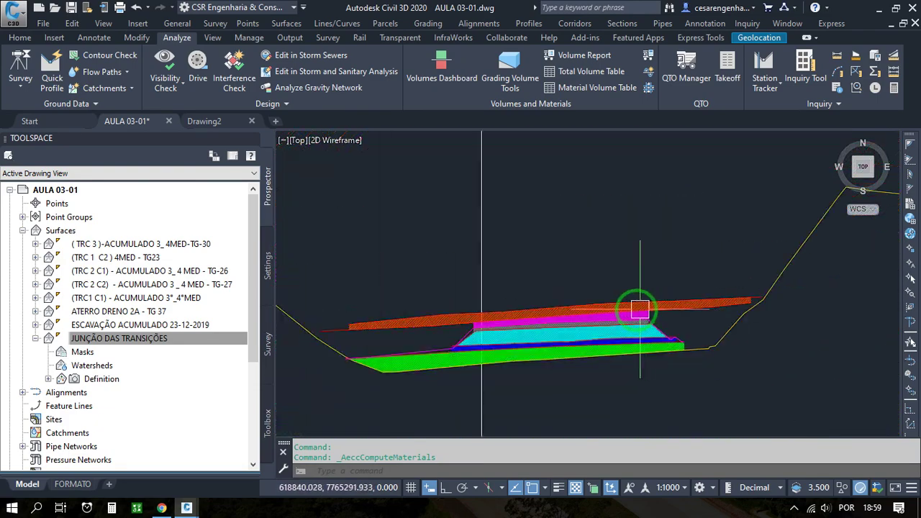
pyautogui.scroll(3, 510, 306)
pyautogui.scroll(-5, 507, 268)
pyautogui.scroll(3, 425, 257)
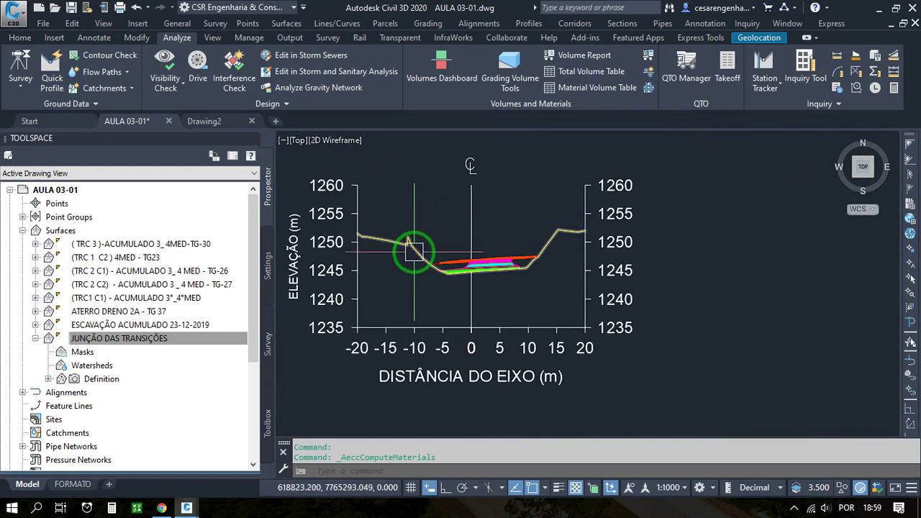
pyautogui.scroll(4, 425, 259)
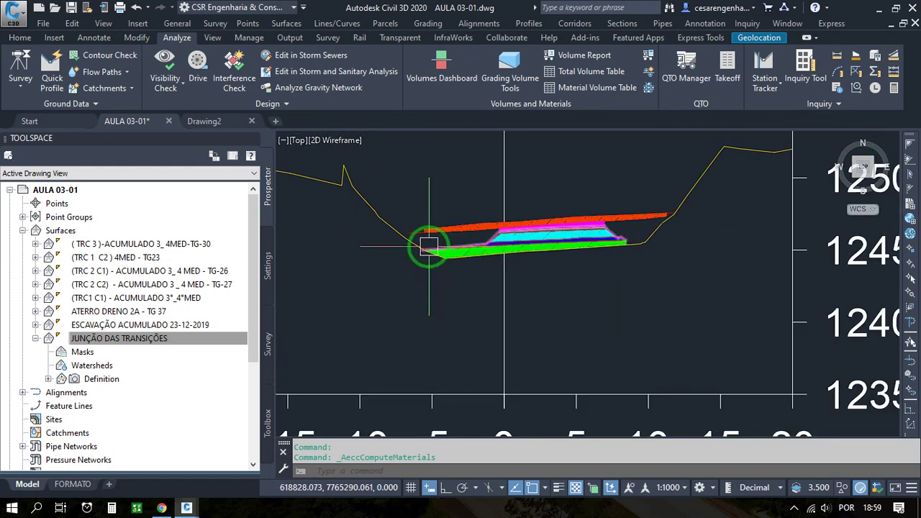
pyautogui.scroll(-6, 429, 246)
# Copy the TR1 - C2 material's name, delete that material from the TRANSIÇÕES 4 MEDIÇÃO list and apply the change.
pyautogui.scroll(4, 546, 280)
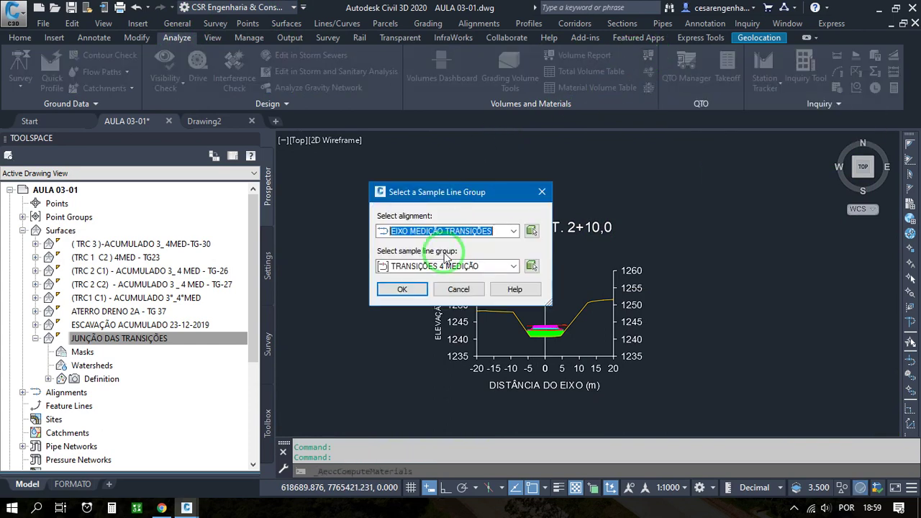
pyautogui.click(407, 287)
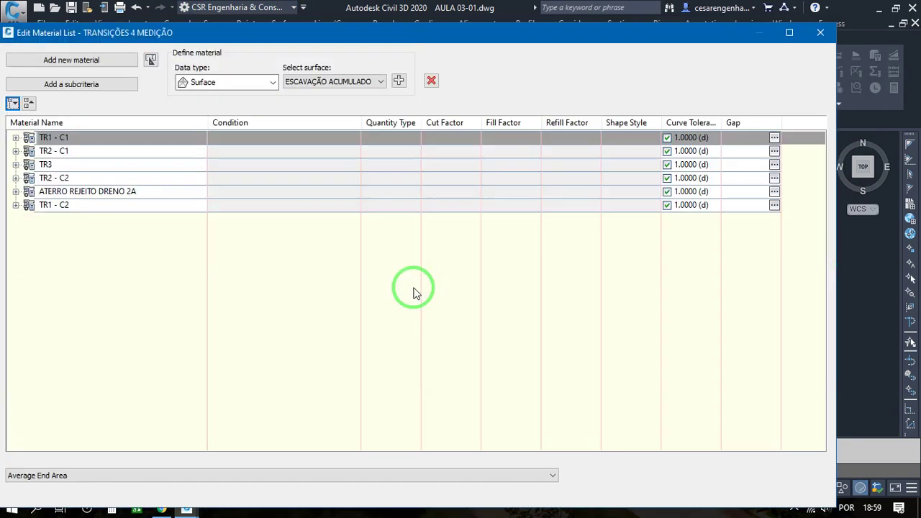
pyautogui.click(45, 207)
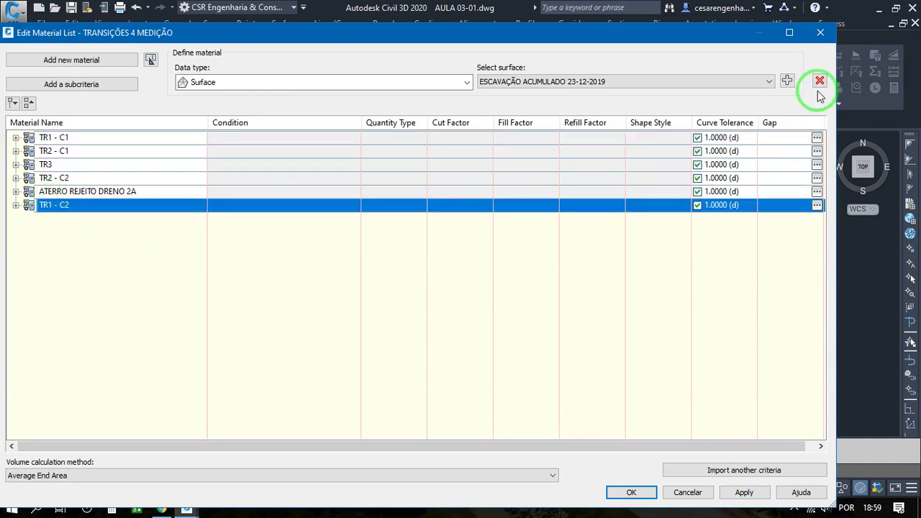
pyautogui.click(54, 207)
pyautogui.rightClick(62, 208)
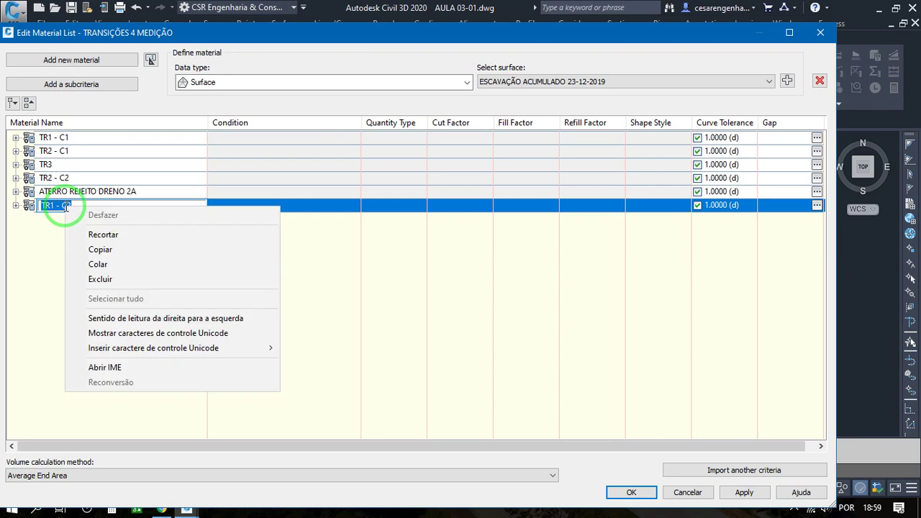
pyautogui.click(109, 250)
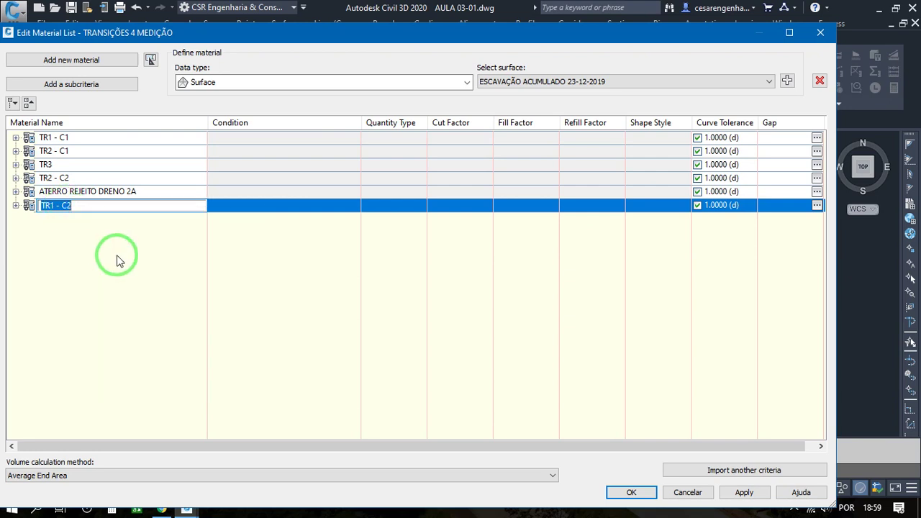
pyautogui.click(819, 81)
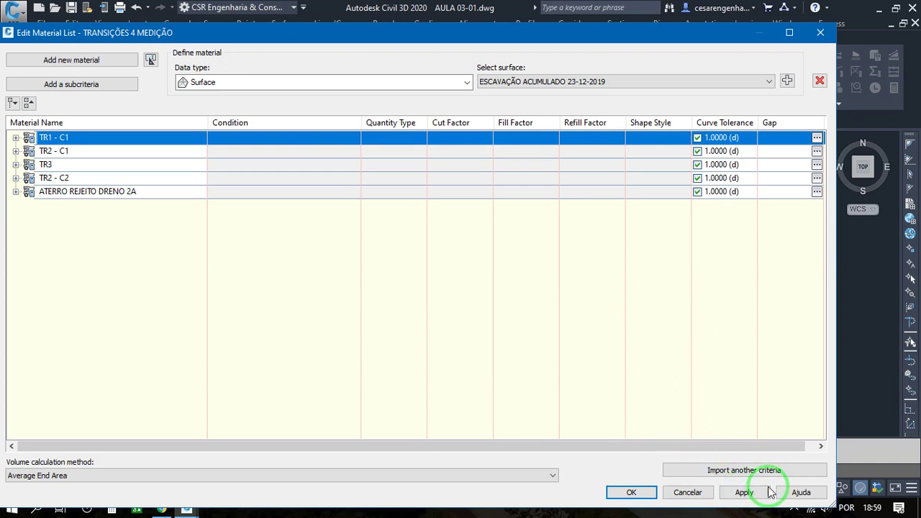
pyautogui.click(745, 493)
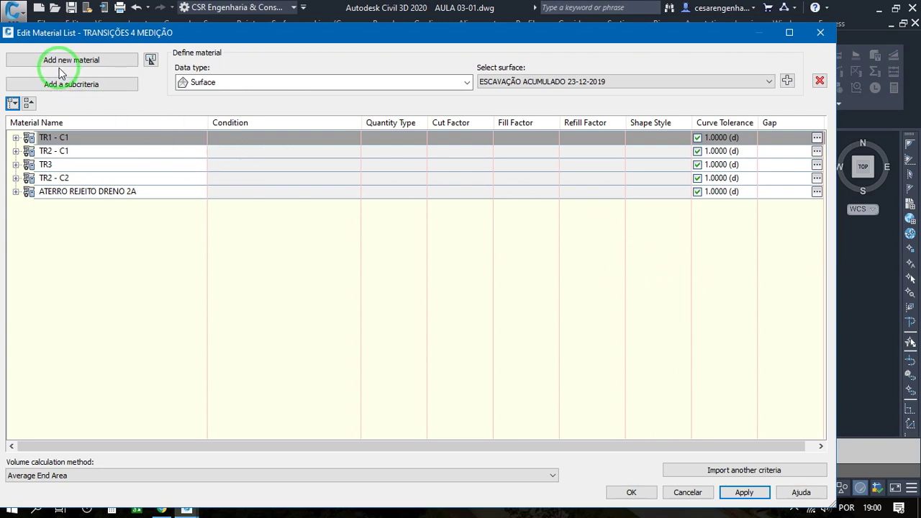
# Import the CORTE E ATERRO criteria into the material list and assign JUNÇÃO DAS TRANSIÇÕES to all EG surfaces.
pyautogui.click(723, 471)
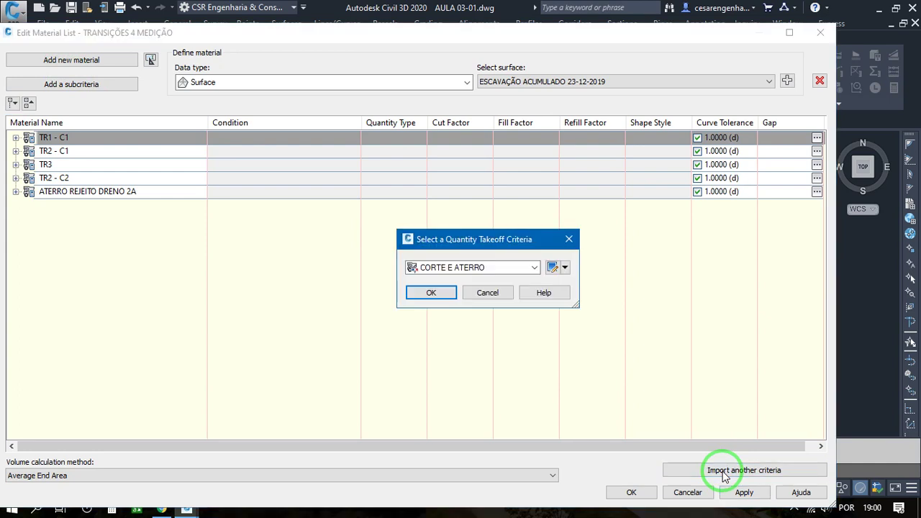
pyautogui.click(428, 294)
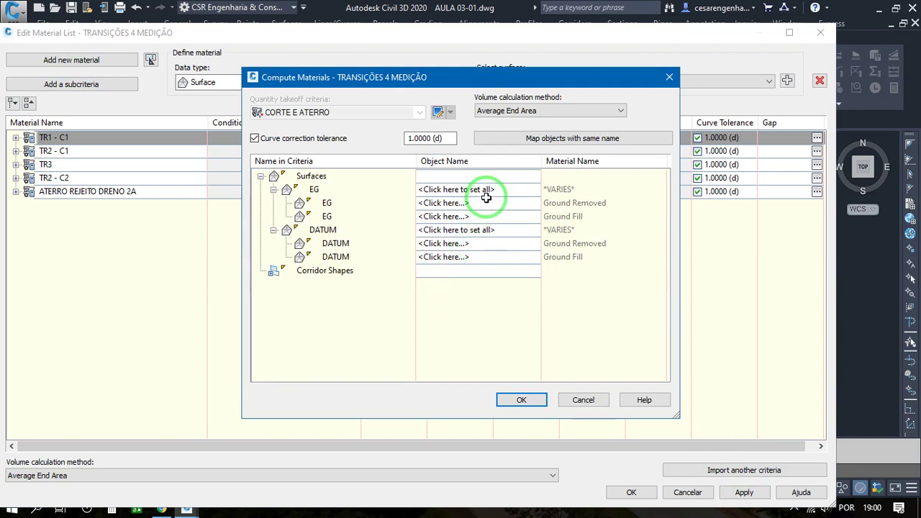
pyautogui.click(486, 189)
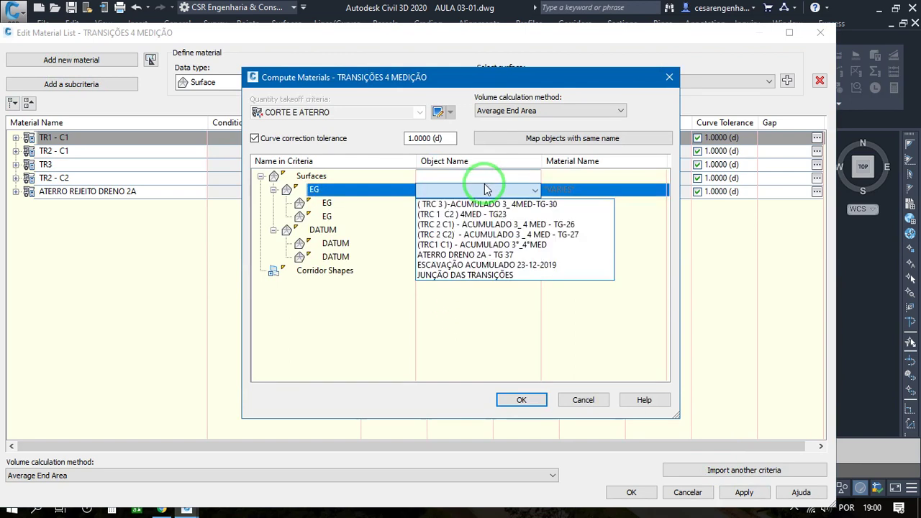
pyautogui.click(482, 274)
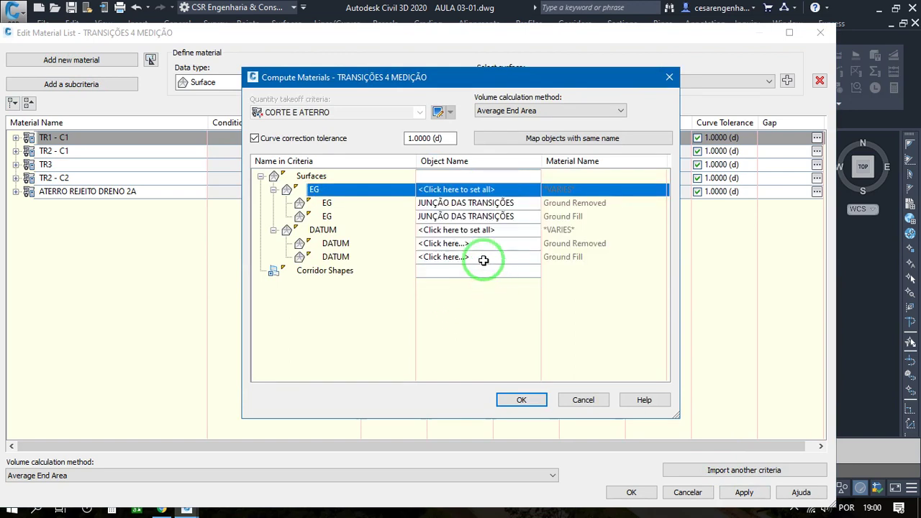
# Assign (TRC 1 C2 ) 4MED - TG23 to all DATUM surfaces and compute the materials.
pyautogui.click(467, 234)
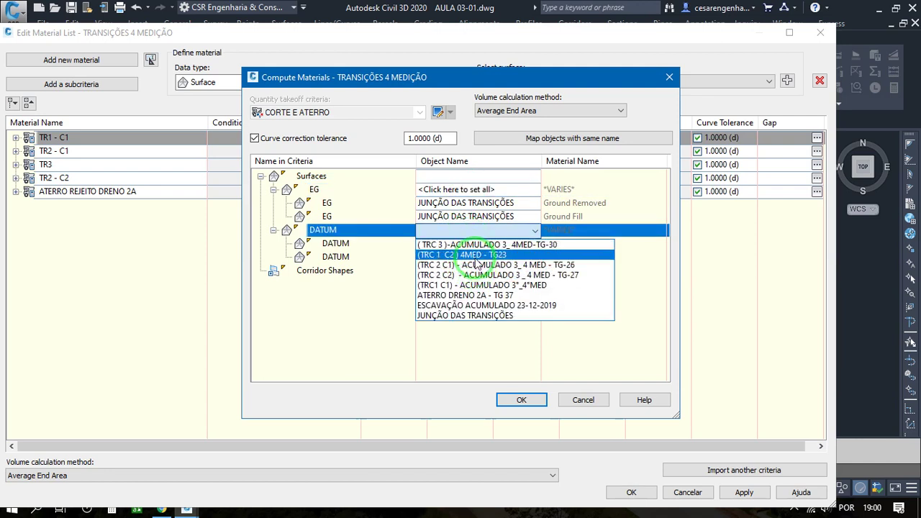
pyautogui.click(475, 257)
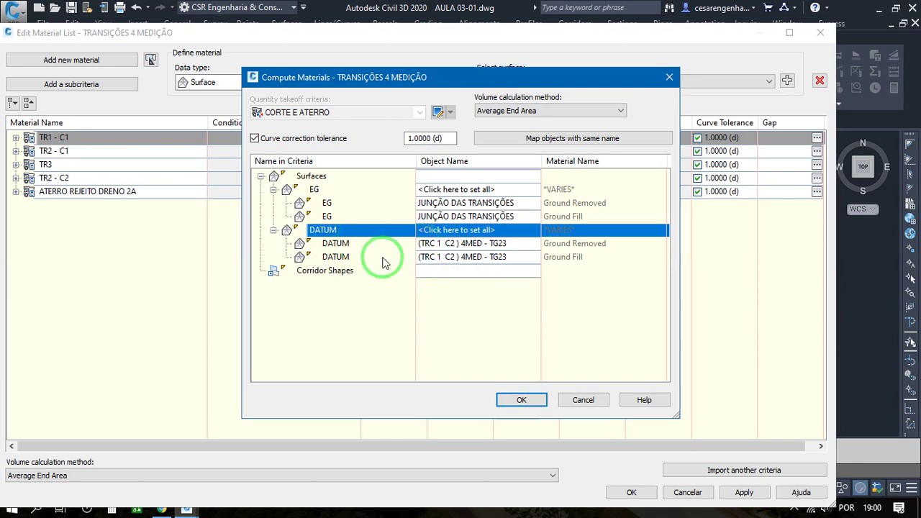
pyautogui.press('Down')
pyautogui.press('Down')
pyautogui.press('Down')
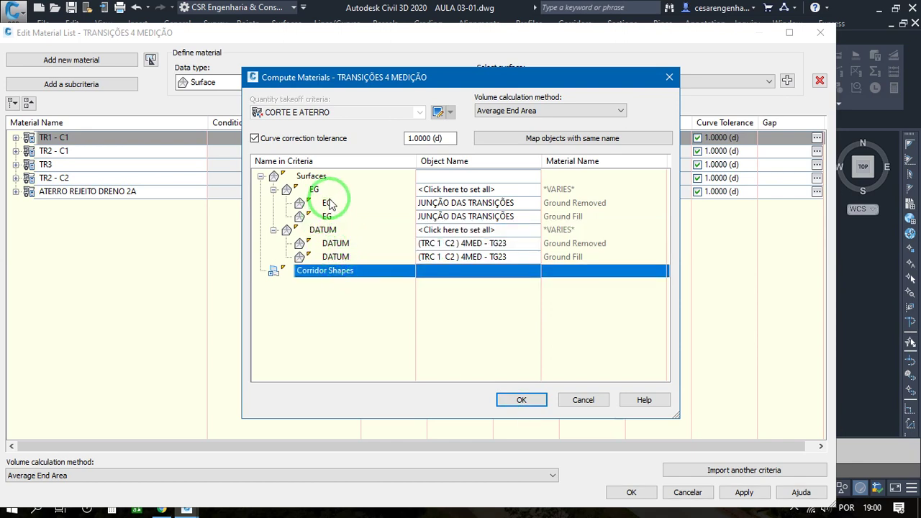
pyautogui.click(521, 401)
pyautogui.click(632, 492)
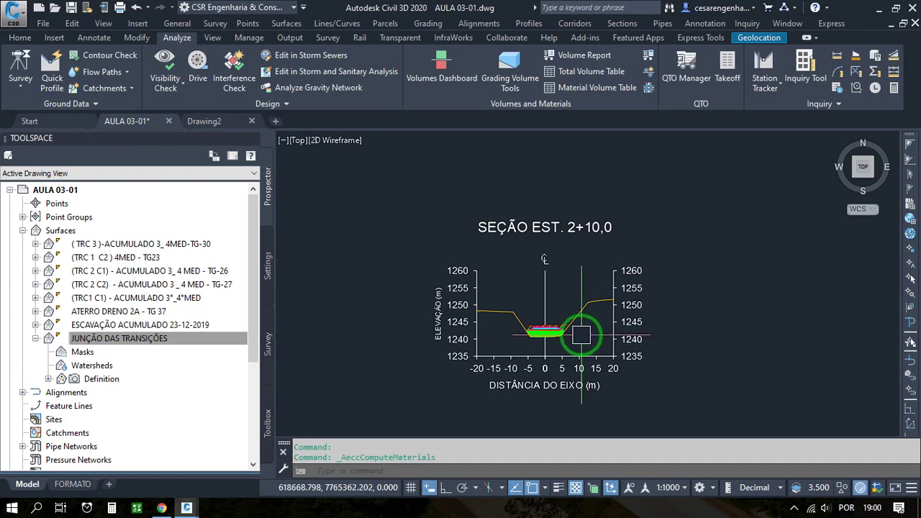
# Examine the section views for how the newly computed fill lies between the junction line and the TR1 - C2 surface.
pyautogui.scroll(8, 561, 332)
pyautogui.scroll(-10, 597, 257)
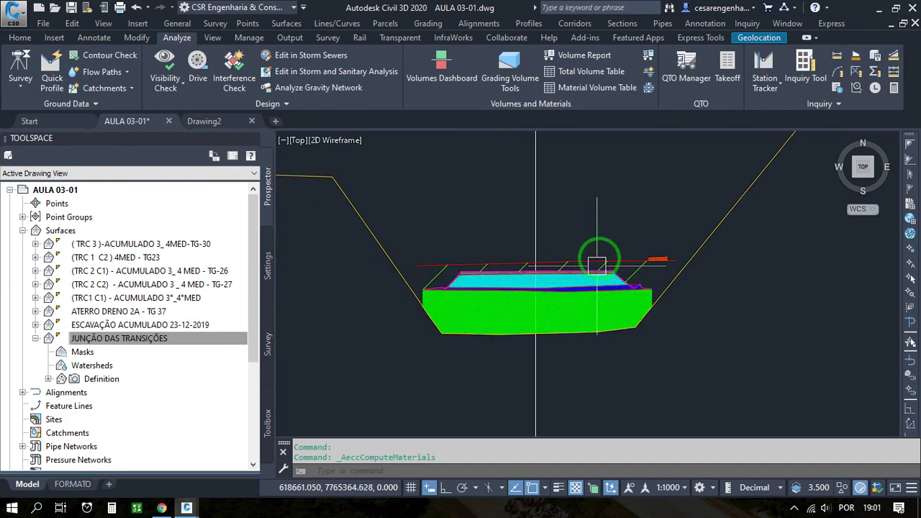
pyautogui.scroll(5, 596, 189)
pyautogui.scroll(6, 596, 189)
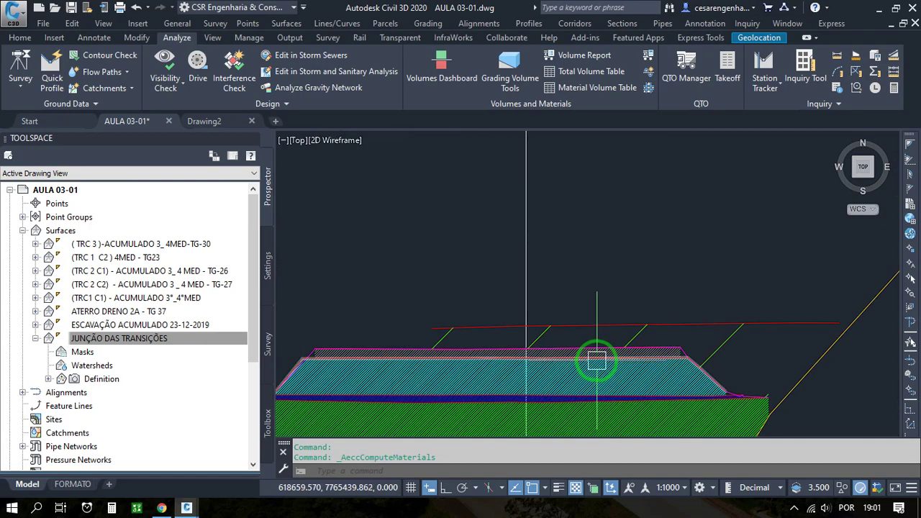
pyautogui.scroll(-8, 545, 206)
pyautogui.scroll(8, 533, 333)
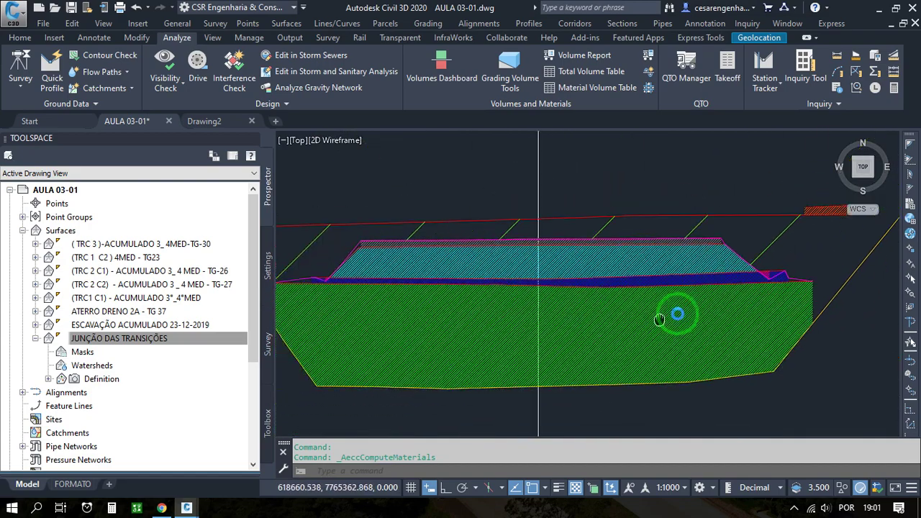
pyautogui.scroll(-2, 612, 272)
pyautogui.scroll(5, 580, 286)
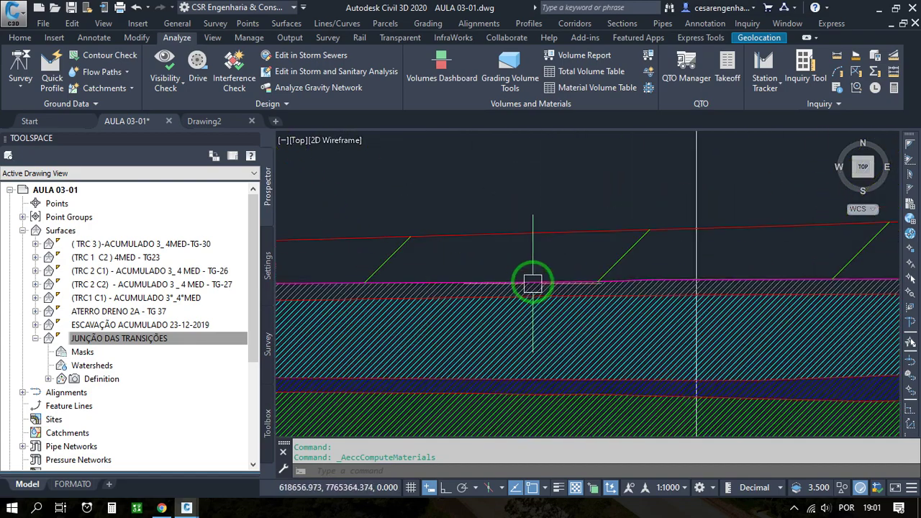
pyautogui.scroll(-4, 531, 282)
pyautogui.scroll(2, 553, 269)
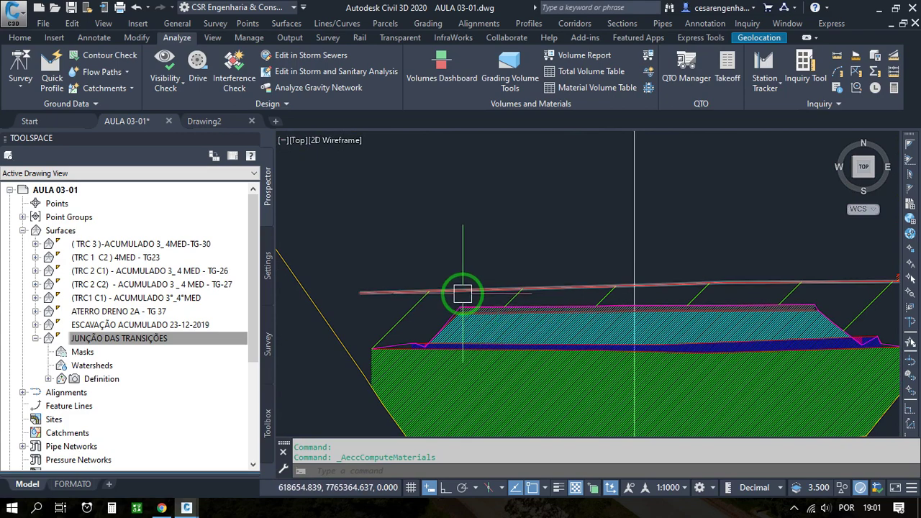
pyautogui.scroll(2, 396, 330)
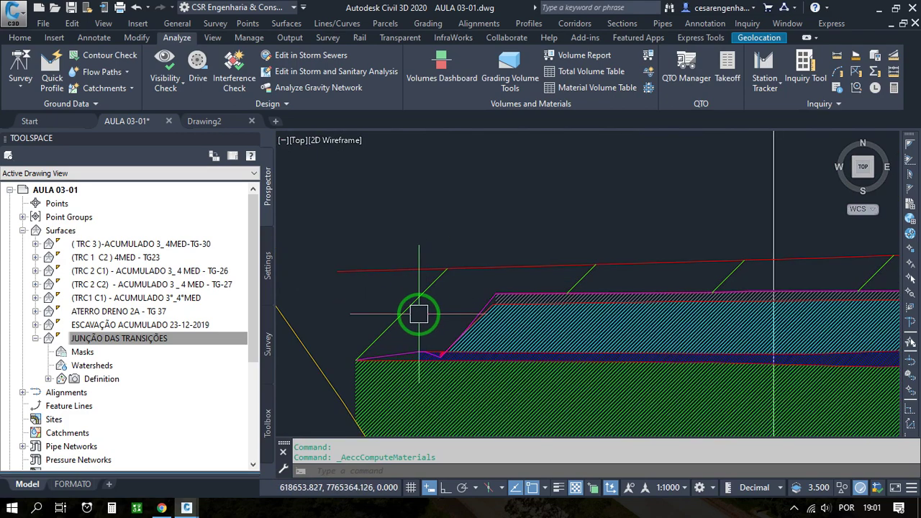
pyautogui.scroll(-2, 430, 312)
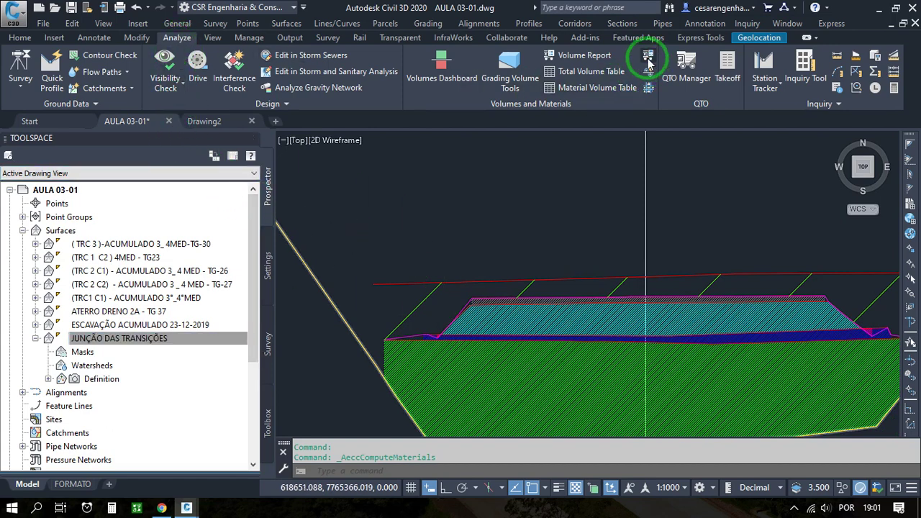
# Reopen the TRANSIÇÕES 4 MEDIÇÃO materials for editing and rename Material List - (74) as TR1 - C2.
pyautogui.click(407, 289)
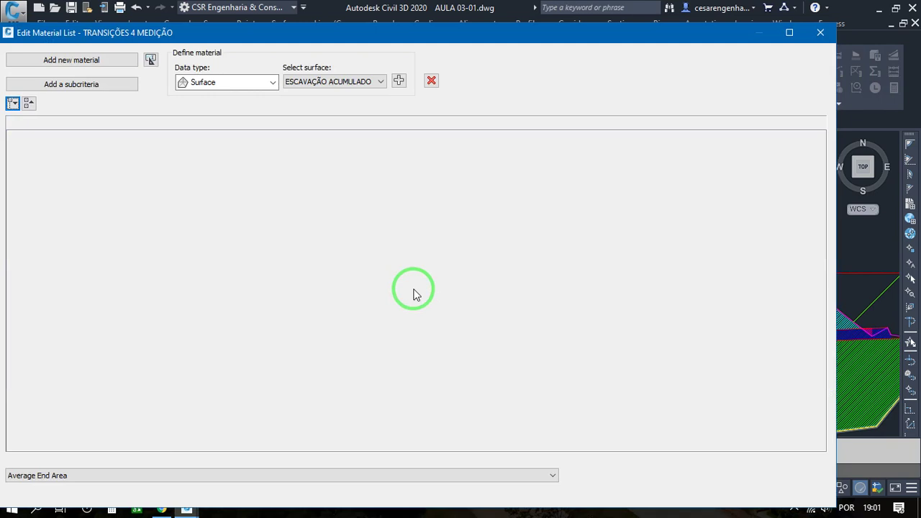
pyautogui.click(66, 205)
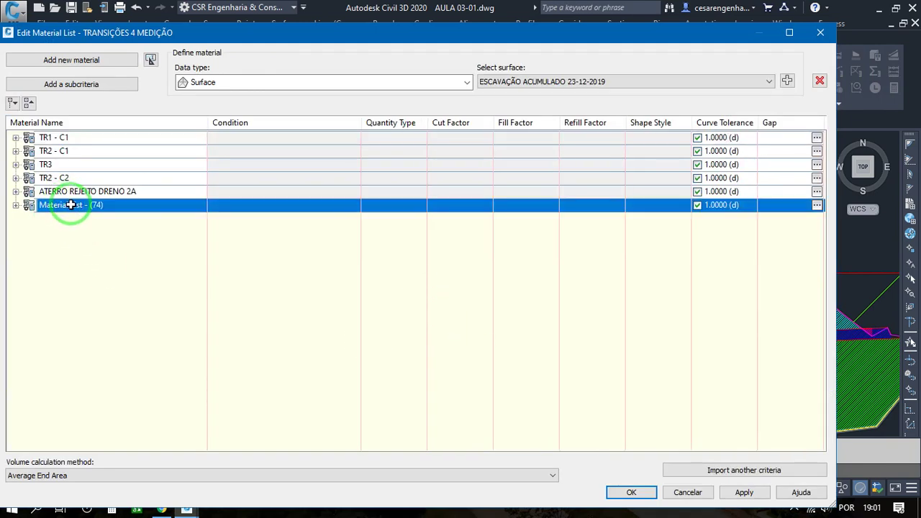
pyautogui.click(71, 205)
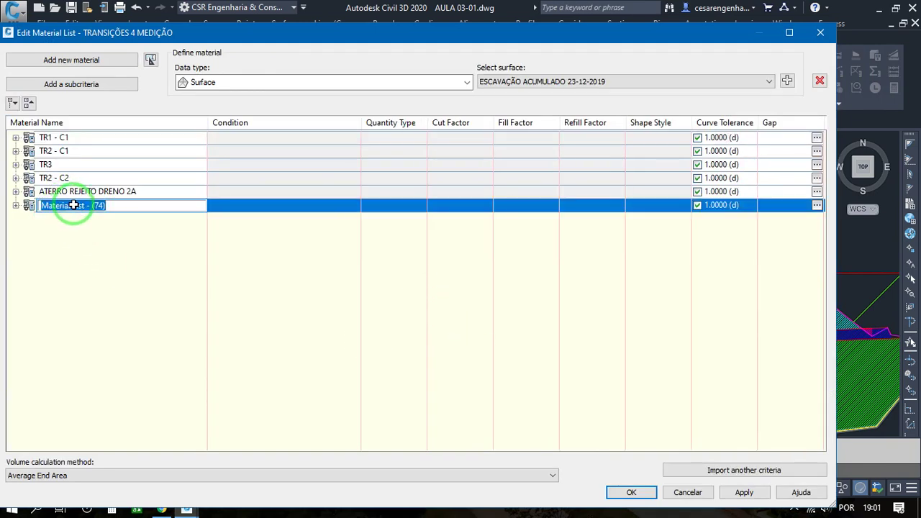
pyautogui.write('TR1 - C2')
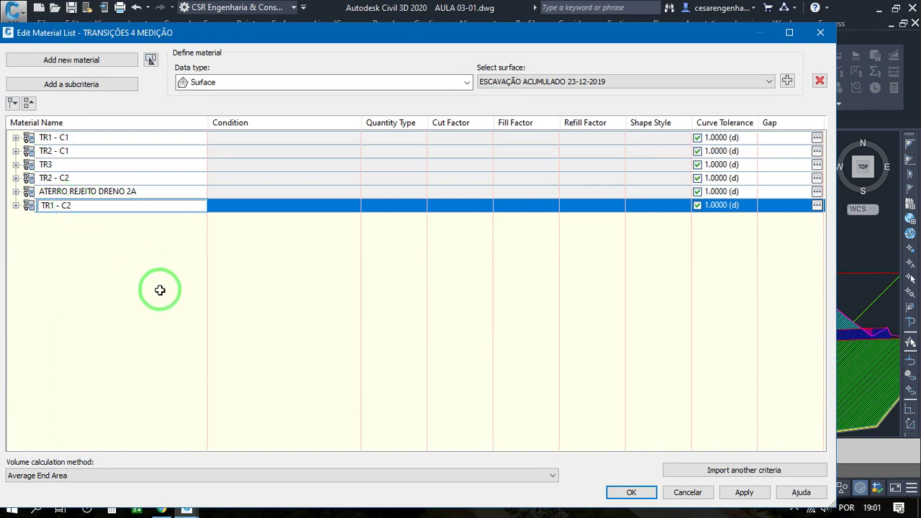
pyautogui.press('Return')
# Assign the TR1 - C2 shape style to the Ground Fill of the TR1 - C2 list and recompute the materials.
pyautogui.click(16, 206)
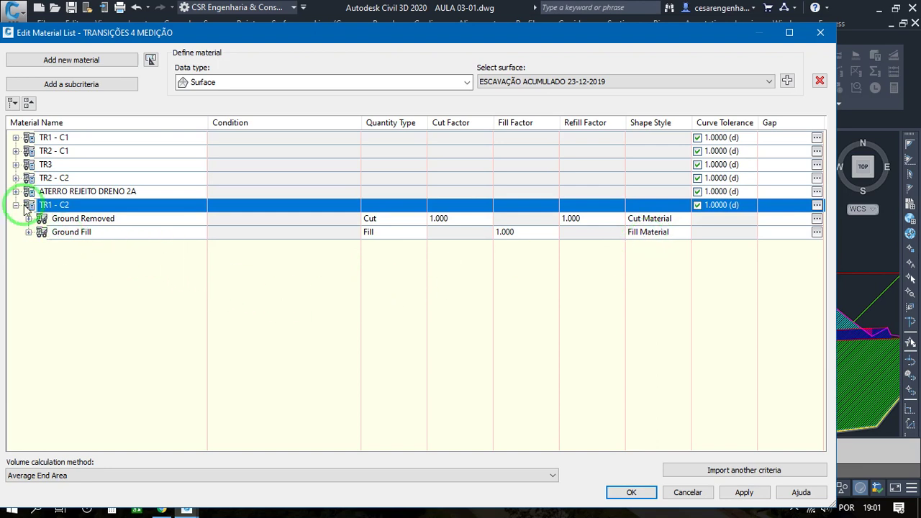
pyautogui.click(28, 232)
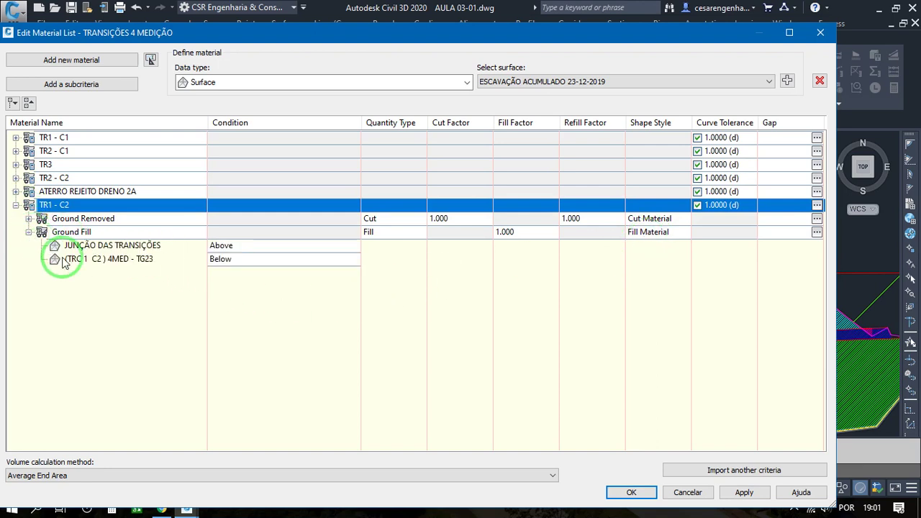
pyautogui.click(652, 232)
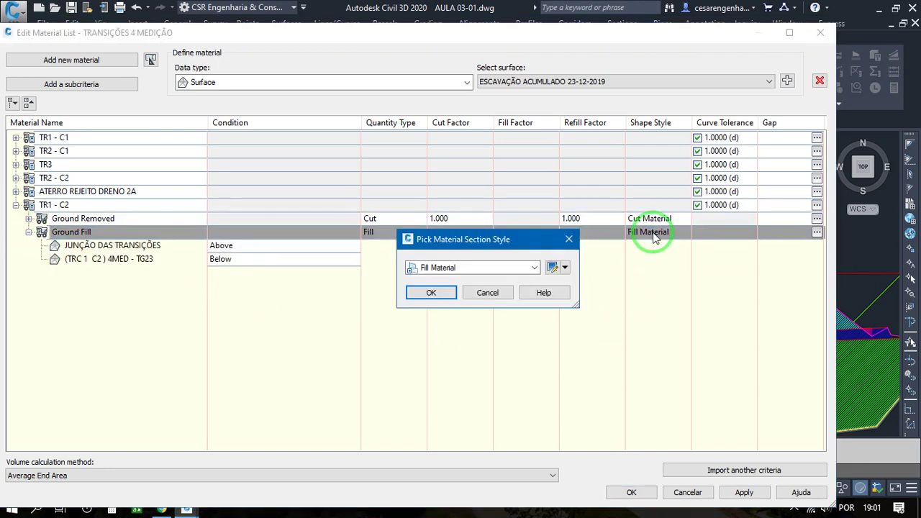
pyautogui.click(475, 268)
pyautogui.scroll(-3, 489, 346)
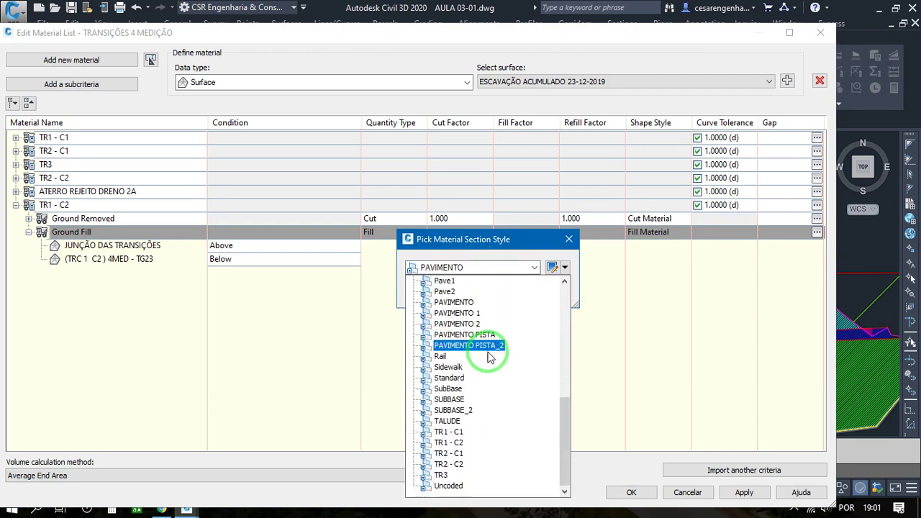
pyautogui.click(449, 442)
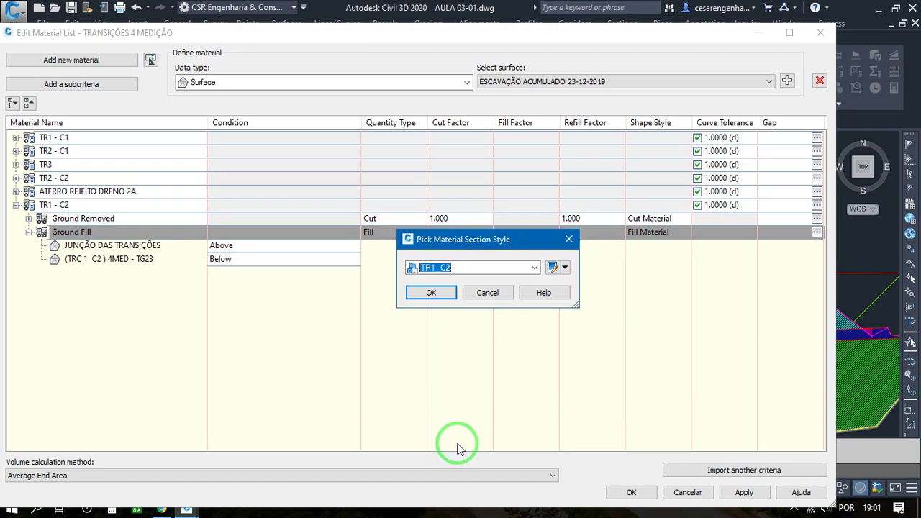
pyautogui.click(430, 292)
pyautogui.click(631, 492)
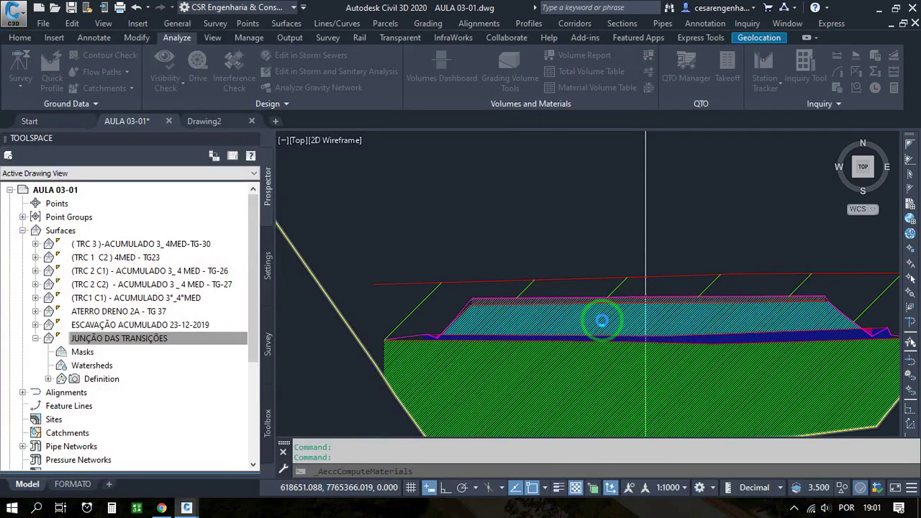
# Inspect the TR1 - C2 hatch in the section views for its coverage above the transition layers and at both edges.
pyautogui.scroll(-3, 411, 278)
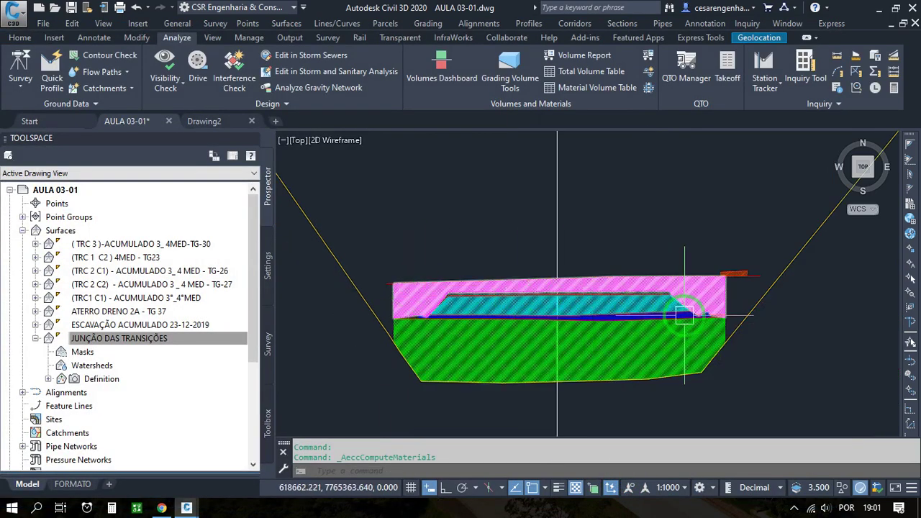
pyautogui.scroll(5, 684, 314)
pyautogui.scroll(-3, 717, 294)
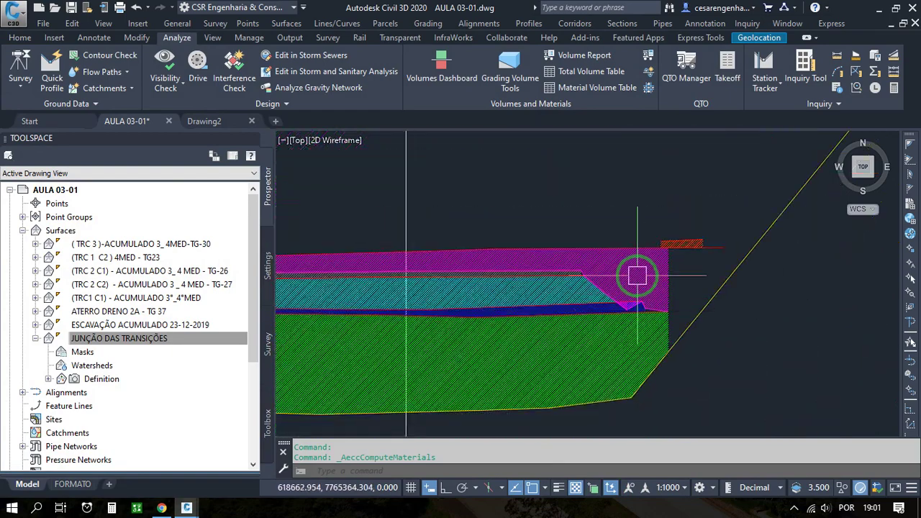
pyautogui.scroll(-5, 637, 276)
pyautogui.scroll(-3, 616, 283)
pyautogui.scroll(4, 629, 419)
pyautogui.scroll(5, 530, 251)
pyautogui.scroll(-3, 616, 257)
pyautogui.scroll(3, 467, 262)
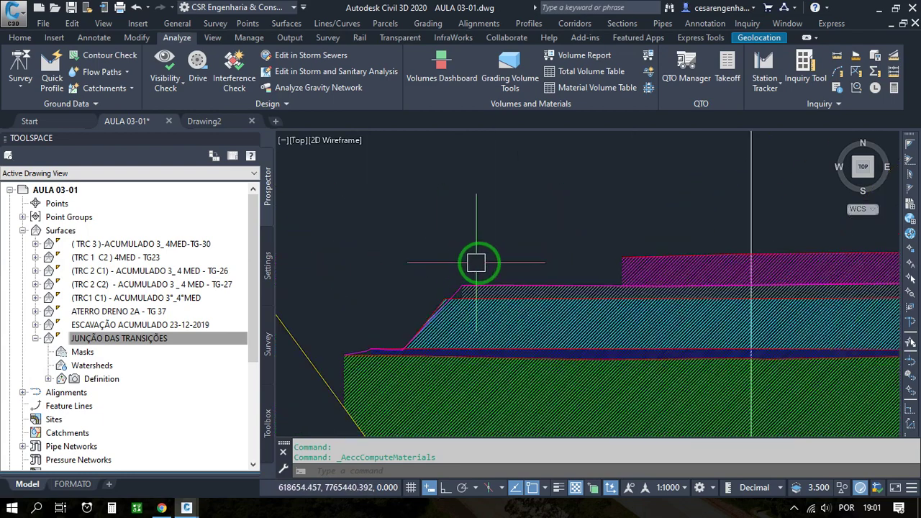
pyautogui.scroll(-2, 576, 265)
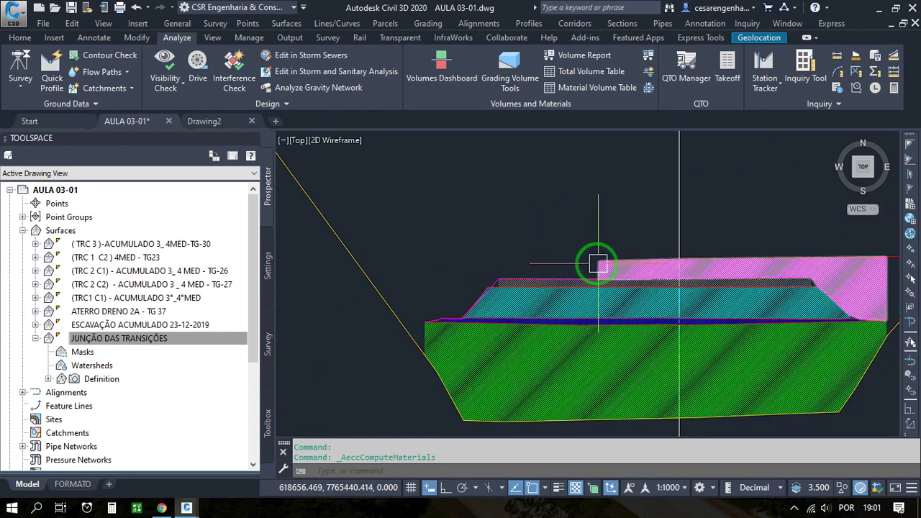
pyautogui.scroll(-5, 489, 292)
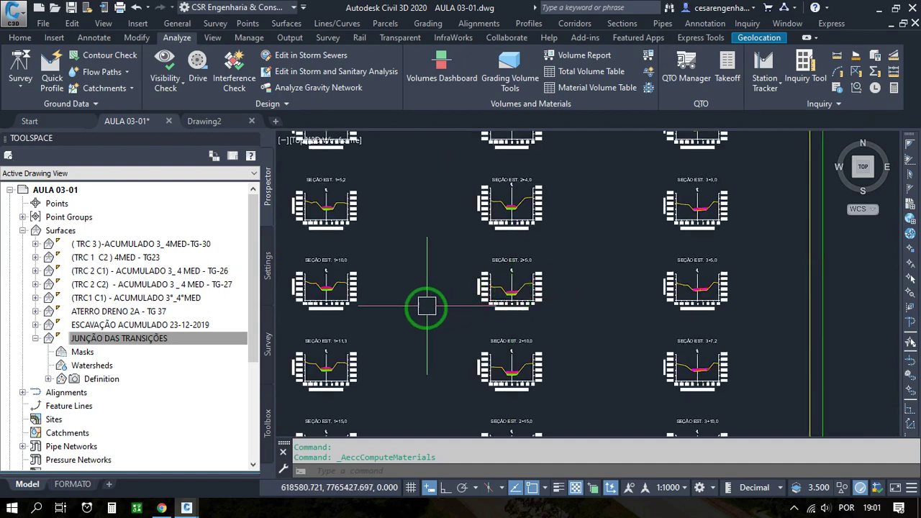
# Browse other section views and examine where the TR1 - C2 fill meets the layers above and below it.
pyautogui.scroll(6, 658, 225)
pyautogui.scroll(-3, 530, 226)
pyautogui.scroll(-4, 544, 246)
pyautogui.scroll(4, 560, 369)
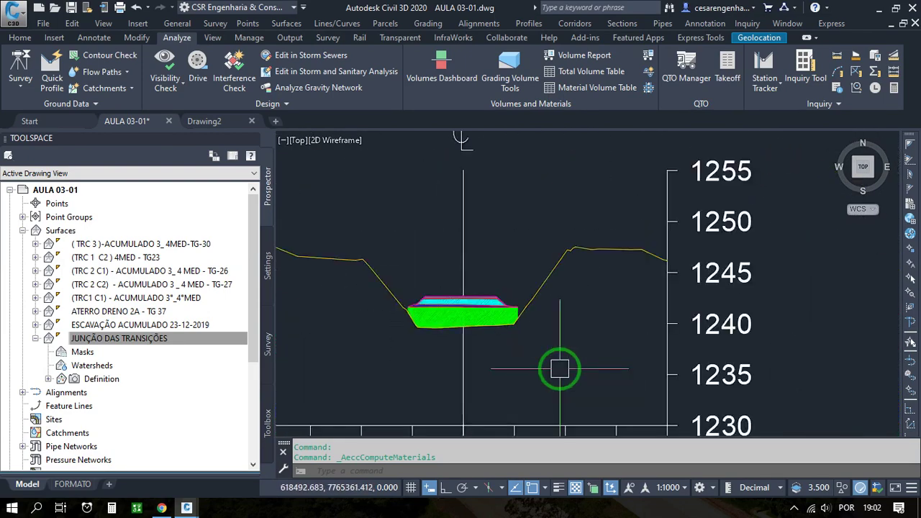
pyautogui.scroll(3, 479, 262)
pyautogui.scroll(-5, 510, 346)
pyautogui.scroll(5, 497, 252)
pyautogui.scroll(-5, 524, 261)
pyautogui.scroll(5, 736, 261)
pyautogui.scroll(3, 741, 241)
pyautogui.moveTo(747, 233)
pyautogui.mouseDown(button='middle')
pyautogui.moveTo(544, 270)
pyautogui.moveTo(526, 249)
pyautogui.moveTo(555, 226)
pyautogui.mouseUp(button='middle')
pyautogui.scroll(4, 554, 249)
pyautogui.scroll(-2, 539, 251)
pyautogui.scroll(2, 469, 235)
pyautogui.moveTo(467, 291); pyautogui.dragTo(479, 328, button='middle')
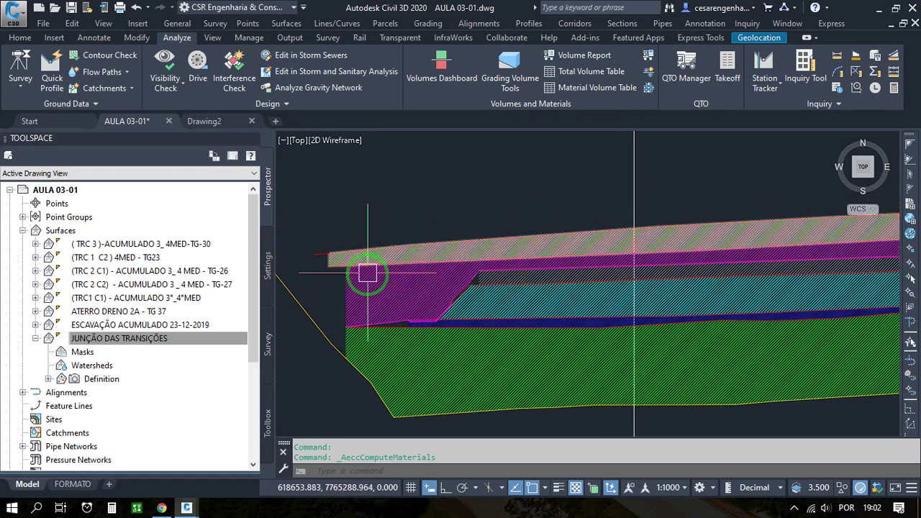
pyautogui.moveTo(512, 284); pyautogui.dragTo(584, 267, button='middle')
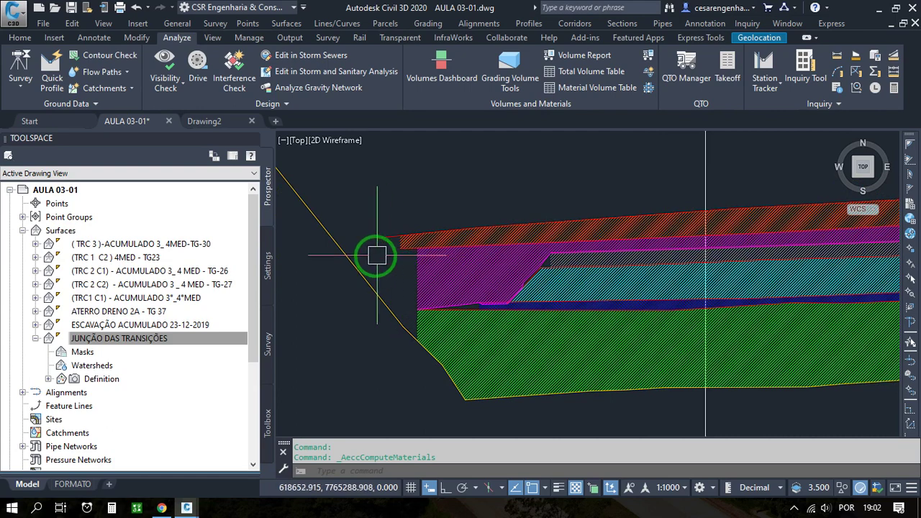
# Examine the opposite slope and toe of that section for how the TR1 - C2 fill follows the junction line.
pyautogui.scroll(-5, 403, 263)
pyautogui.scroll(8, 554, 233)
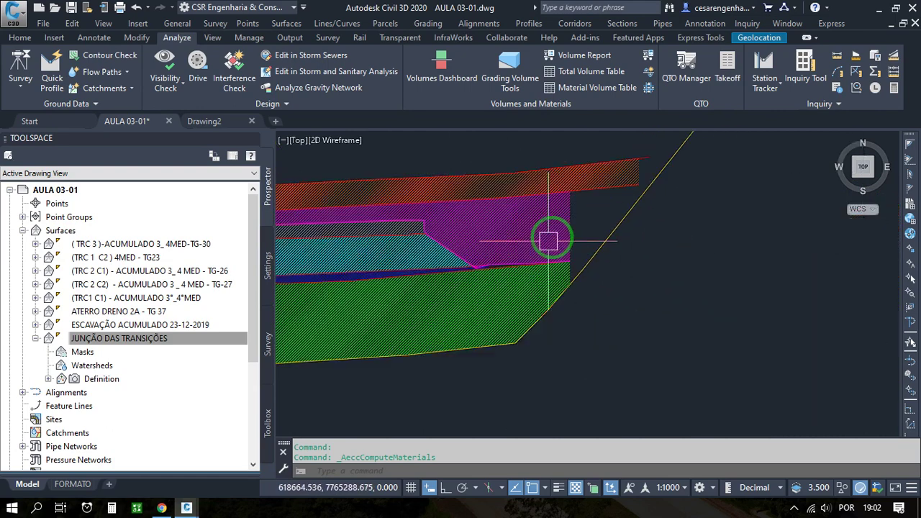
pyautogui.moveTo(569, 202); pyautogui.dragTo(589, 242, button='middle')
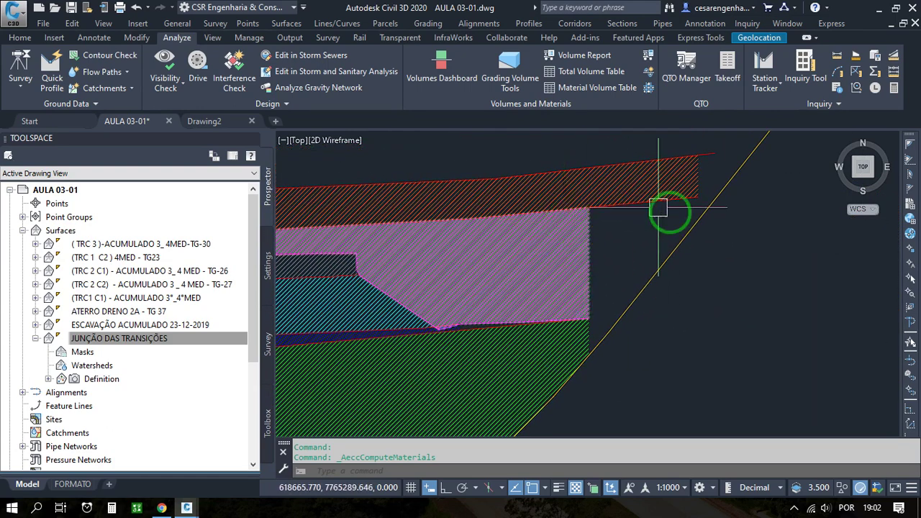
pyautogui.scroll(4, 532, 255)
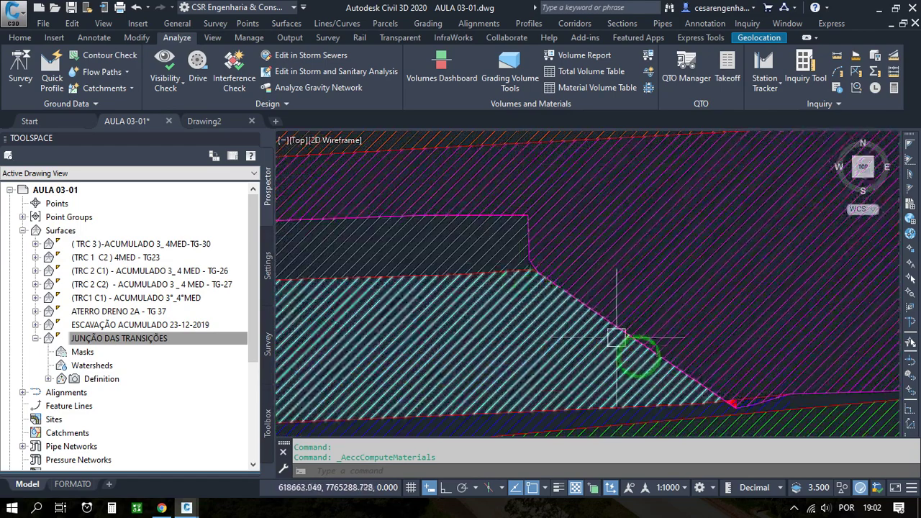
pyautogui.moveTo(469, 188); pyautogui.dragTo(495, 242, button='middle')
pyautogui.scroll(-2, 482, 231)
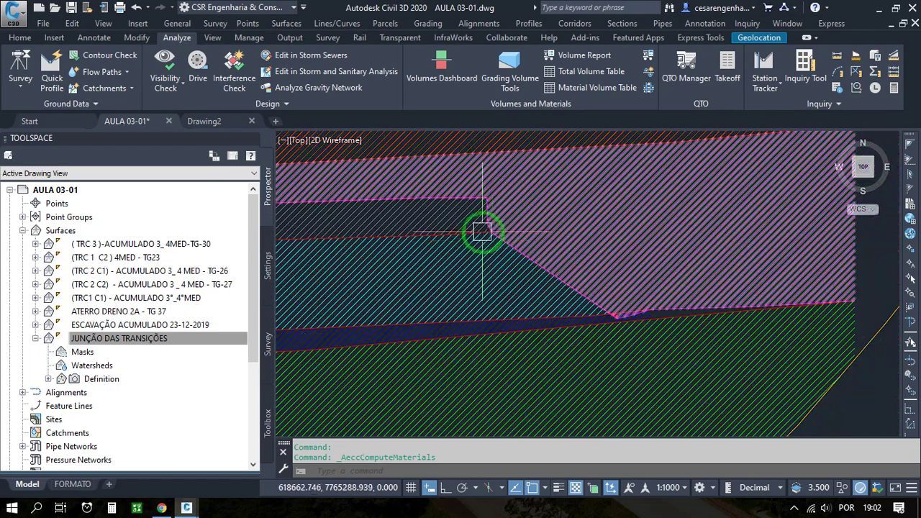
pyautogui.scroll(3, 617, 327)
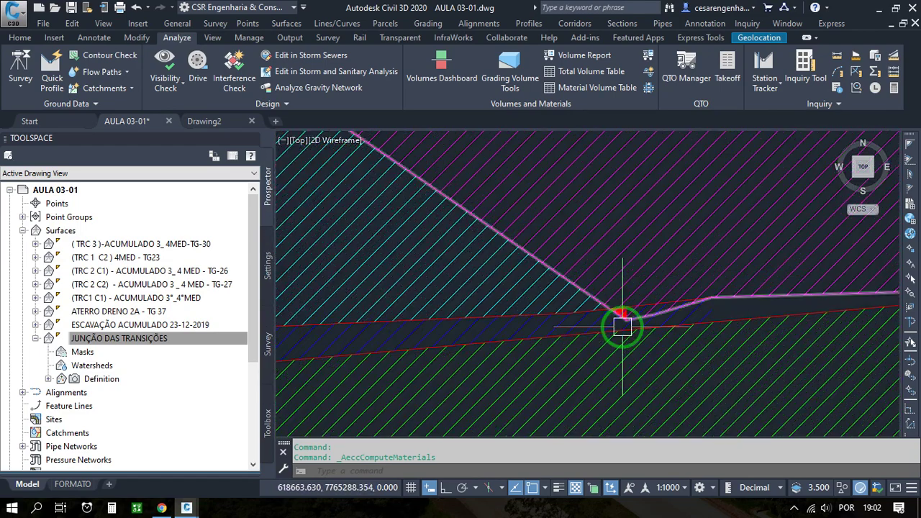
pyautogui.scroll(-4, 644, 332)
pyautogui.scroll(2, 515, 255)
pyautogui.moveTo(491, 234)
pyautogui.mouseDown(button='middle')
pyautogui.moveTo(541, 291)
pyautogui.moveTo(487, 277)
pyautogui.moveTo(539, 180)
pyautogui.mouseUp(button='middle')
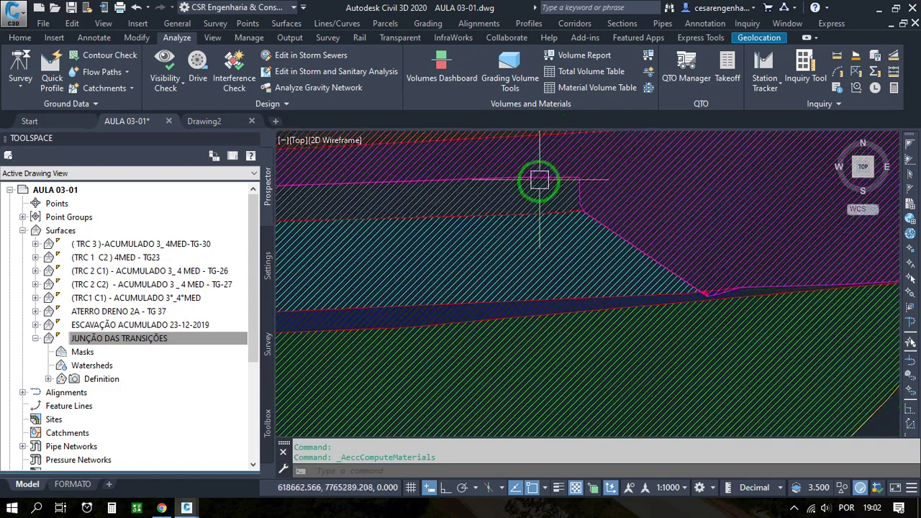
# Compare further section views for the fit of the TR1 - C2 fill between the junction line and upper embankment.
pyautogui.scroll(10, 539, 311)
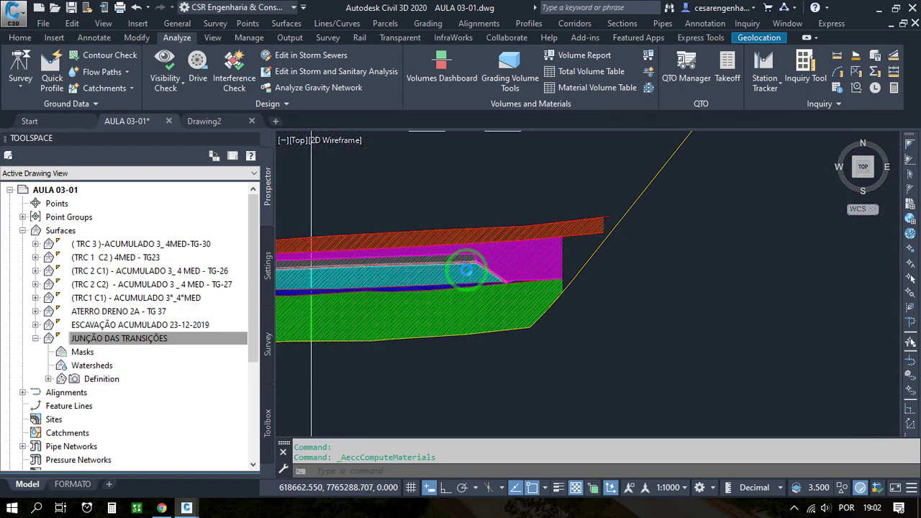
pyautogui.scroll(-7, 492, 267)
pyautogui.scroll(15, 583, 265)
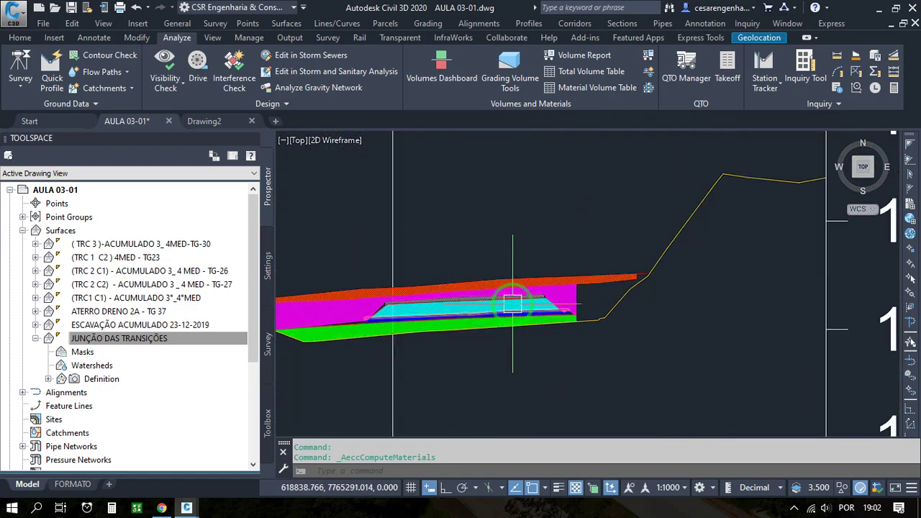
pyautogui.moveTo(523, 304); pyautogui.dragTo(641, 275, button='middle')
pyautogui.scroll(-4, 629, 263)
pyautogui.scroll(4, 463, 266)
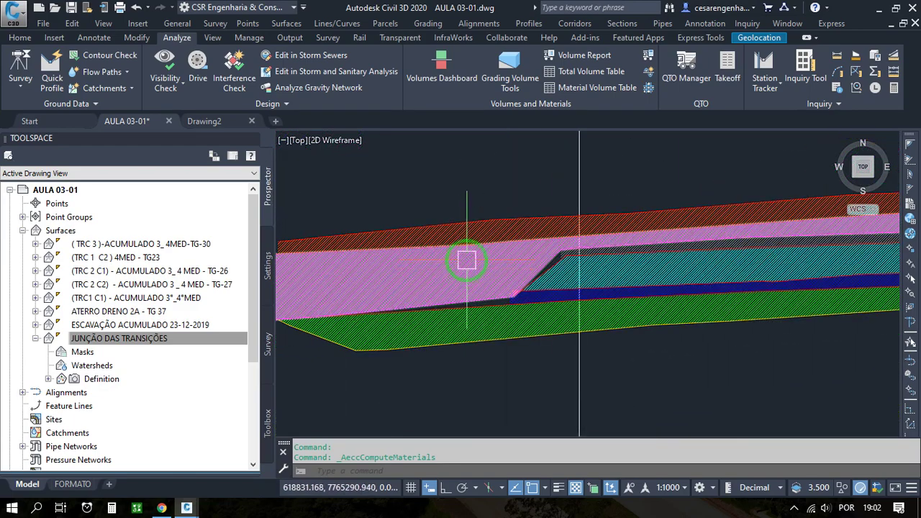
pyautogui.scroll(-12, 490, 252)
pyautogui.scroll(-8, 575, 299)
pyautogui.scroll(10, 600, 315)
pyautogui.moveTo(670, 387); pyautogui.dragTo(521, 358, button='middle')
pyautogui.scroll(8, 590, 229)
pyautogui.scroll(-5, 530, 249)
pyautogui.scroll(2, 525, 238)
pyautogui.scroll(3, 460, 261)
pyautogui.scroll(-2, 510, 220)
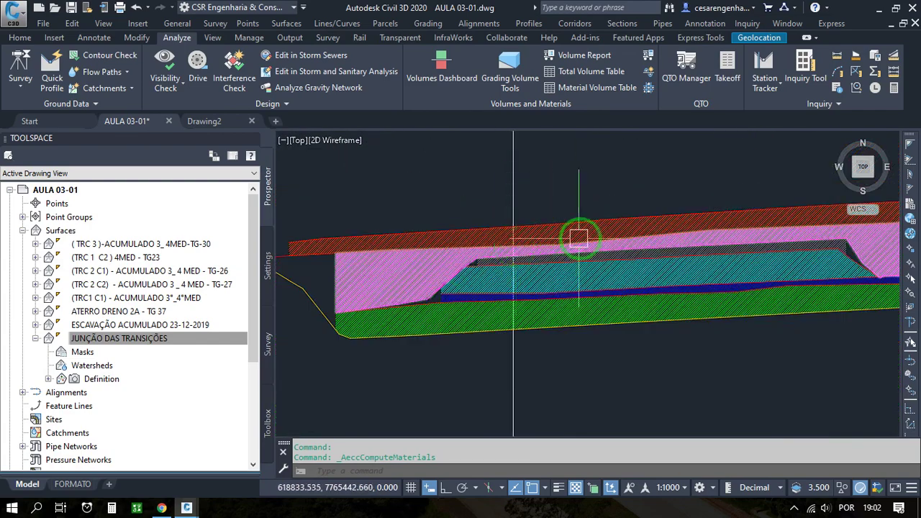
# Inspect the section view at station 3+5,0 for how the TR1 - C2 fill closes against the lower layers near the slope.
pyautogui.scroll(-7, 513, 267)
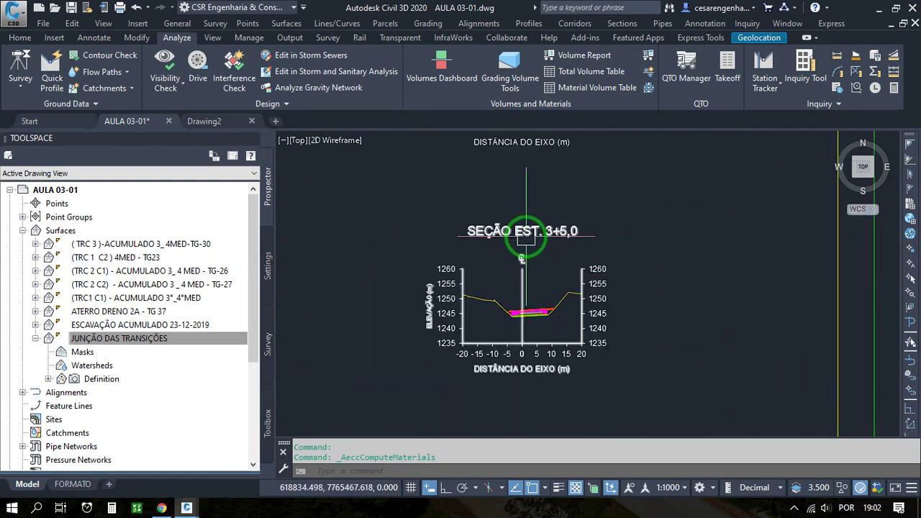
pyautogui.scroll(8, 525, 333)
pyautogui.scroll(3, 547, 244)
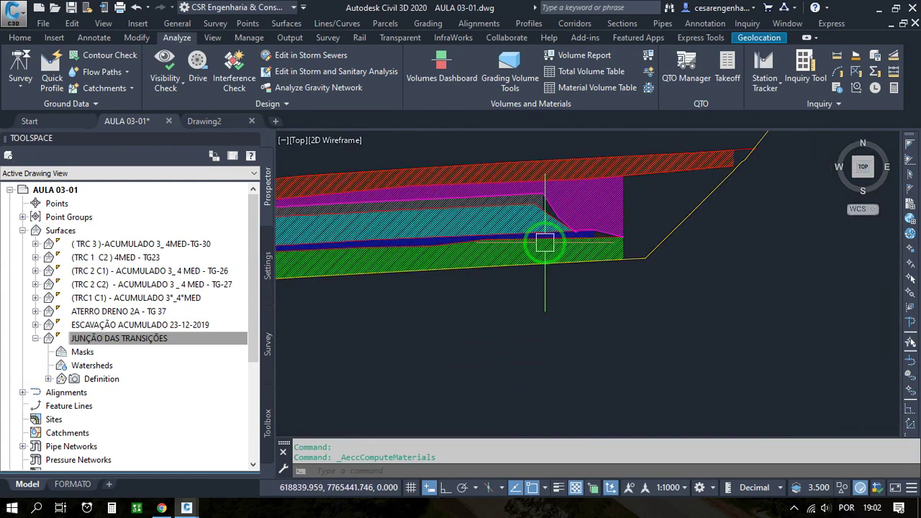
pyautogui.scroll(3, 577, 239)
pyautogui.scroll(-5, 592, 216)
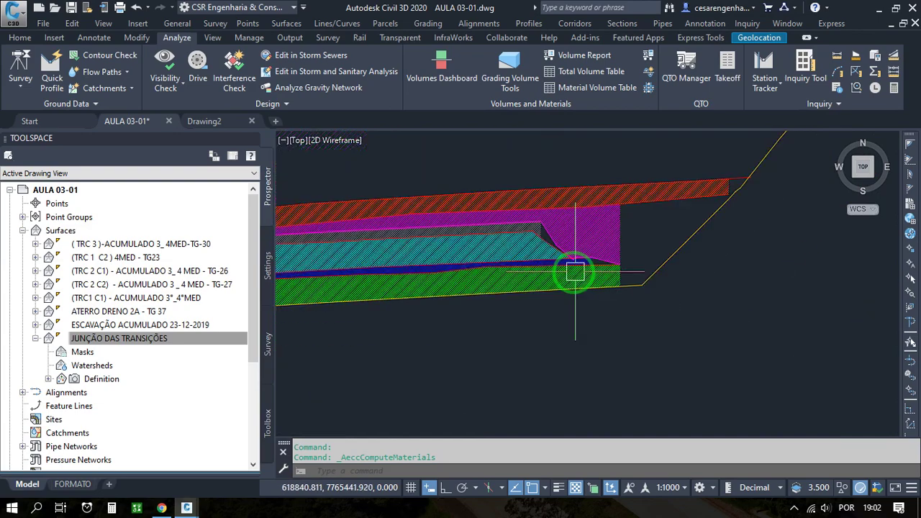
pyautogui.scroll(-6, 559, 302)
# Examine the section view above station 3+5,0 for TR1 - C2 coverage over the transition layers and at both edges.
pyautogui.scroll(8, 612, 225)
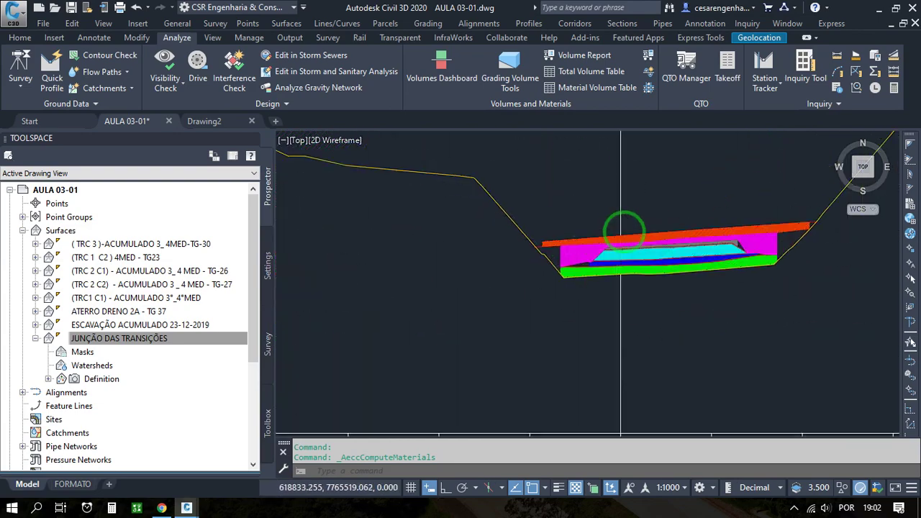
pyautogui.moveTo(651, 262); pyautogui.dragTo(490, 271, button='middle')
pyautogui.scroll(-10, 542, 271)
pyautogui.scroll(12, 568, 257)
pyautogui.scroll(-7, 520, 278)
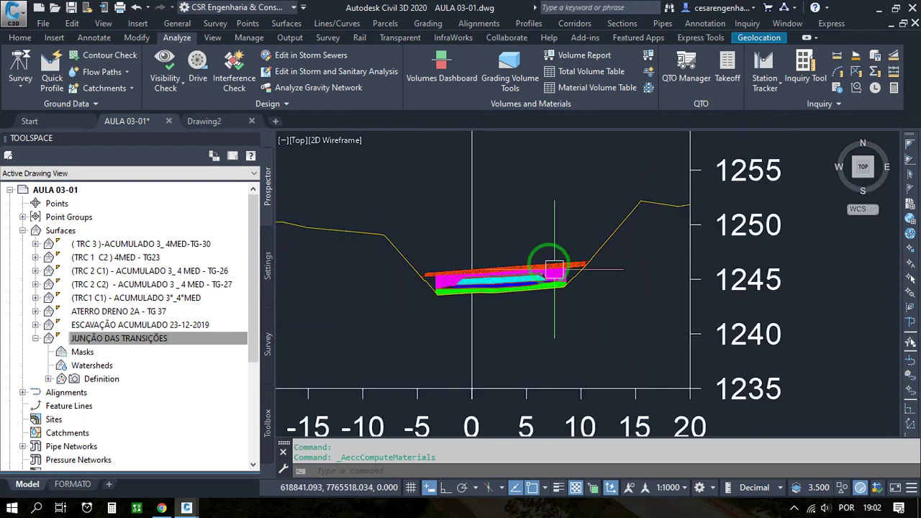
pyautogui.scroll(6, 505, 300)
pyautogui.scroll(-6, 530, 304)
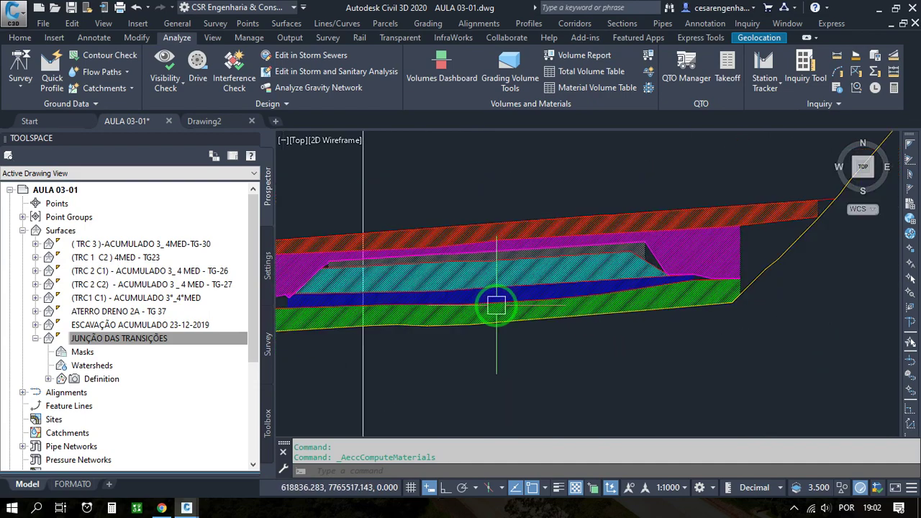
pyautogui.scroll(4, 493, 310)
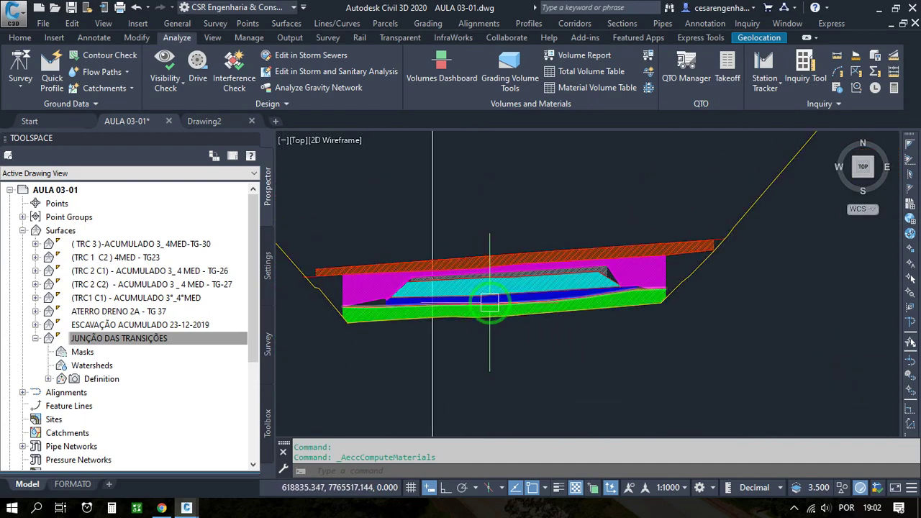
pyautogui.scroll(5, 500, 309)
pyautogui.scroll(-7, 500, 302)
pyautogui.scroll(5, 530, 273)
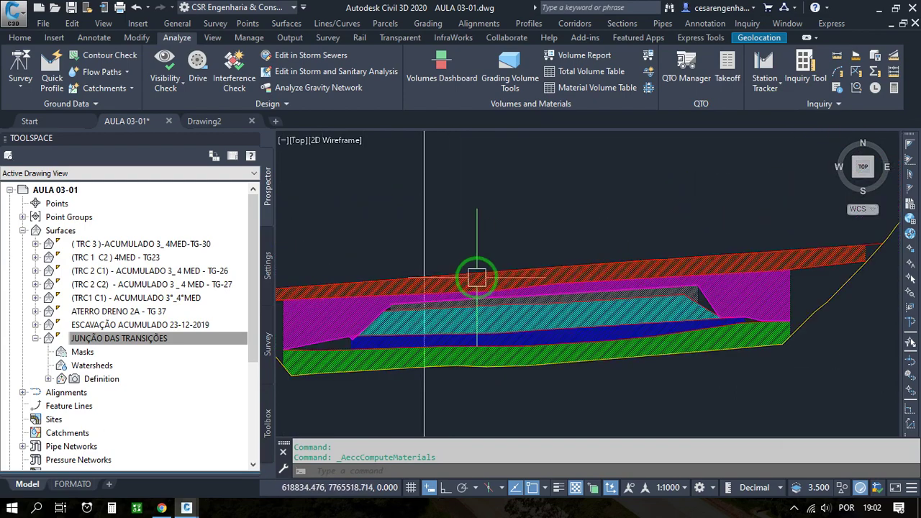
# Browse the following section views and check the TR1 - C2 hatch between the upper embankment and the transition layers.
pyautogui.scroll(-6, 492, 287)
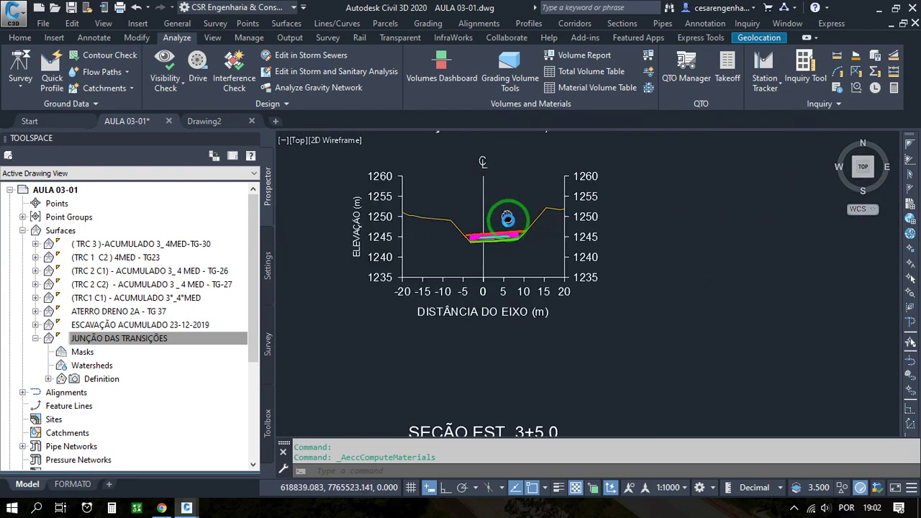
pyautogui.scroll(-4, 496, 226)
pyautogui.scroll(8, 528, 369)
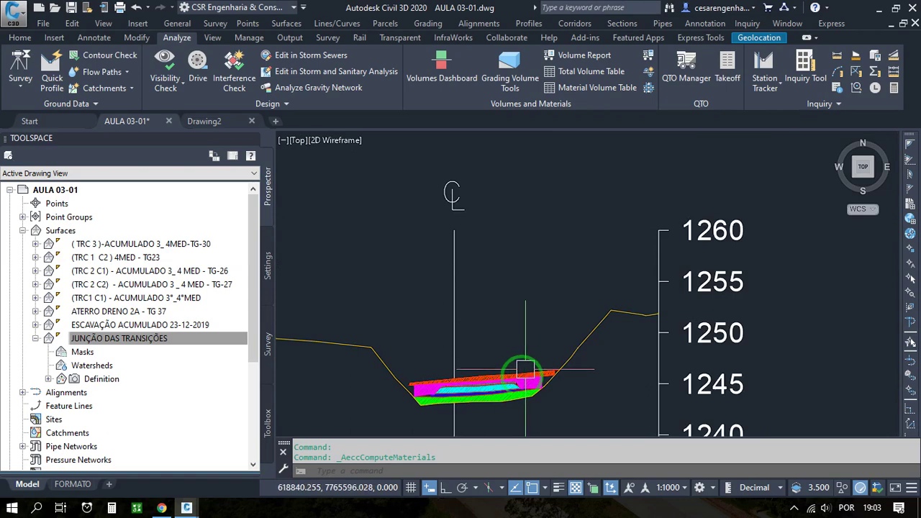
pyautogui.moveTo(513, 383); pyautogui.dragTo(565, 234, button='middle')
pyautogui.scroll(4, 565, 255)
pyautogui.scroll(-6, 584, 247)
pyautogui.moveTo(412, 278)
pyautogui.mouseDown(button='middle')
pyautogui.moveTo(424, 293)
pyautogui.moveTo(523, 266)
pyautogui.mouseUp(button='middle')
pyautogui.scroll(-5, 425, 294)
pyautogui.scroll(6, 470, 241)
pyautogui.scroll(-2, 462, 295)
pyautogui.scroll(2, 376, 277)
pyautogui.scroll(2, 382, 305)
# Examine the gaps between the TR1 - C2 hatch and adjacent layers at both ends of the transition layers in close-up.
pyautogui.moveTo(383, 307); pyautogui.dragTo(455, 235, button='middle')
pyautogui.scroll(4, 415, 267)
pyautogui.scroll(-4, 389, 253)
pyautogui.scroll(3, 452, 236)
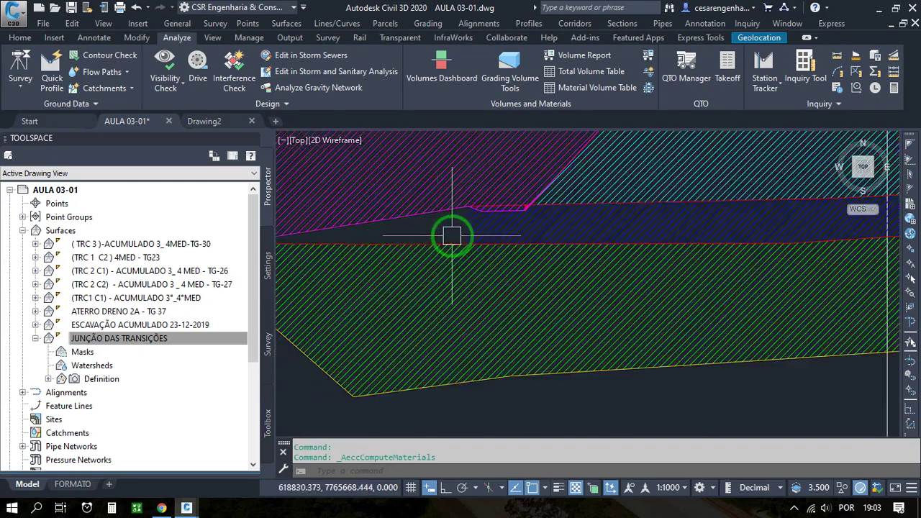
pyautogui.scroll(-3, 365, 224)
pyautogui.scroll(3, 594, 206)
pyautogui.scroll(2, 480, 243)
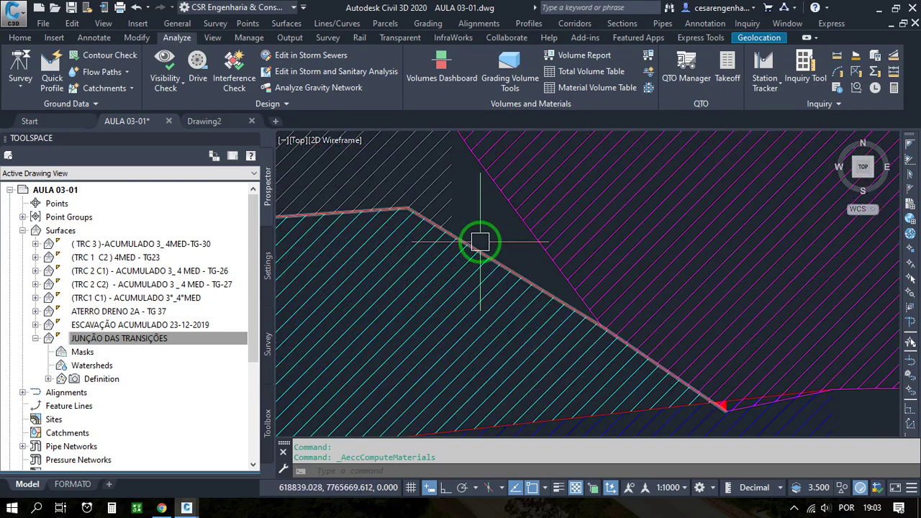
pyautogui.scroll(-4, 507, 220)
pyautogui.scroll(4, 535, 251)
pyautogui.scroll(-5, 538, 251)
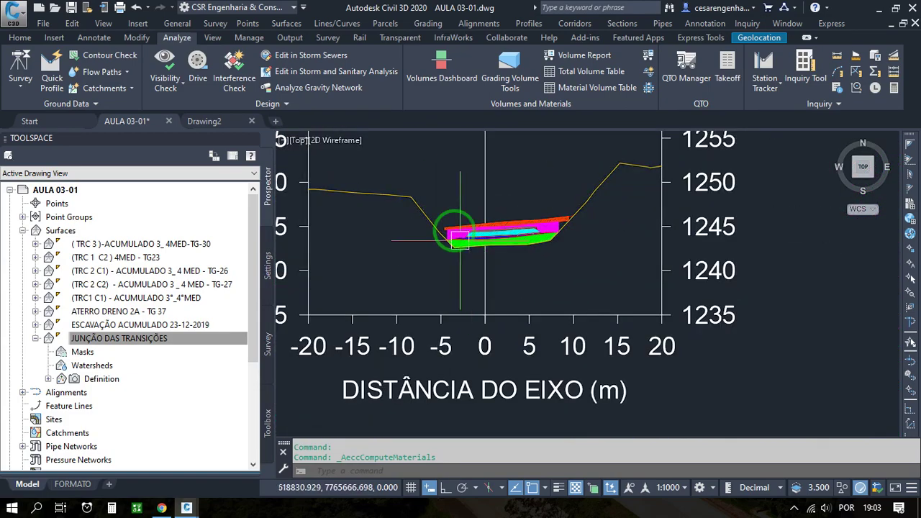
# Check the remaining fill edges in the section views against the overall sheet layout and volume tables.
pyautogui.scroll(4, 459, 239)
pyautogui.scroll(-5, 463, 256)
pyautogui.scroll(-5, 460, 279)
pyautogui.scroll(2, 682, 288)
pyautogui.scroll(7, 682, 288)
pyautogui.scroll(3, 461, 299)
pyautogui.scroll(-7, 489, 264)
pyautogui.scroll(-8, 519, 258)
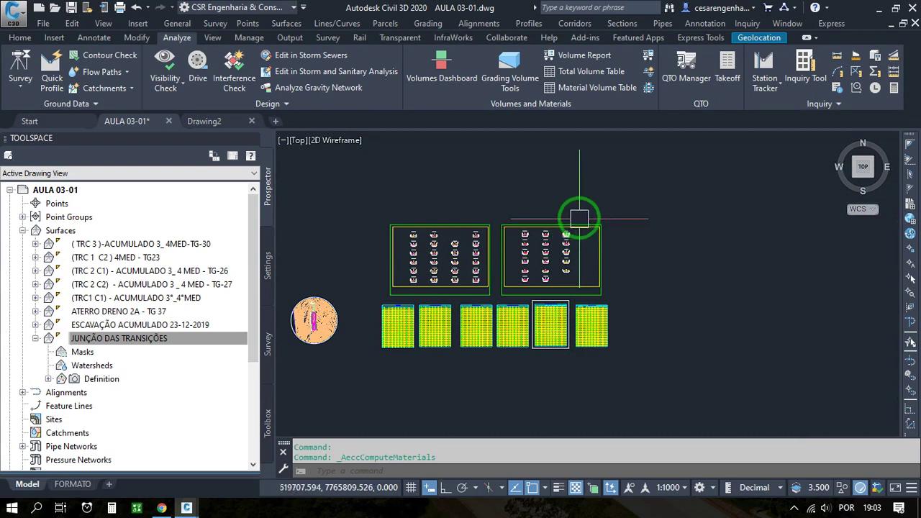
# Set up an unsplit total volume table for material list TR1 - C2 using the VOLUME TOTAL TRANSIÇÃO 1- CAMADA 2 style.
pyautogui.click(580, 73)
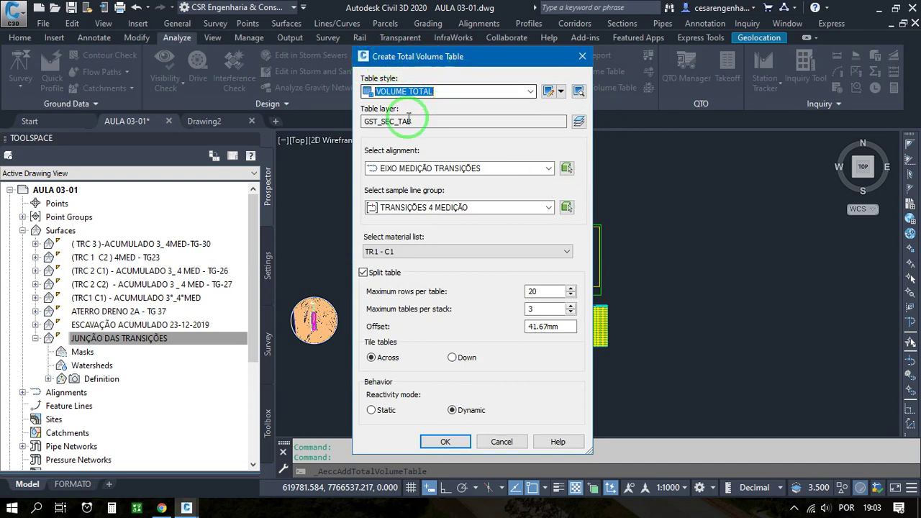
pyautogui.click(363, 273)
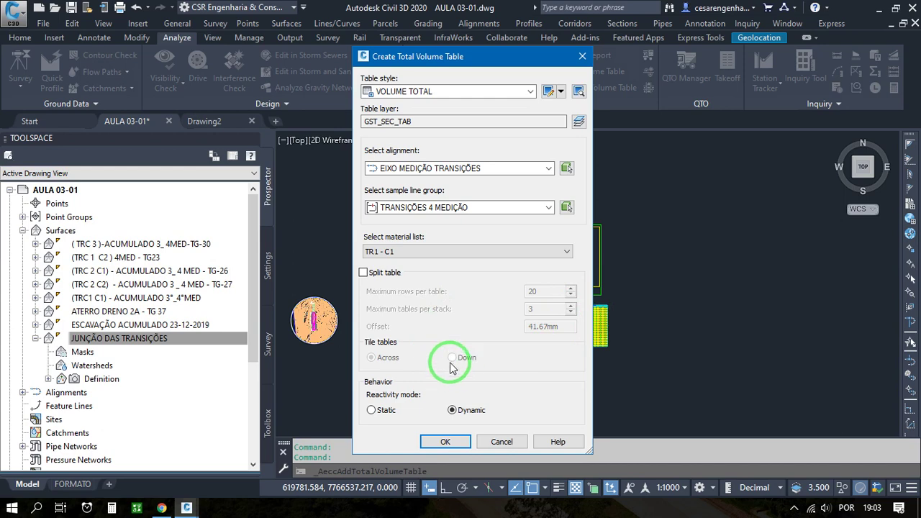
pyautogui.click(420, 252)
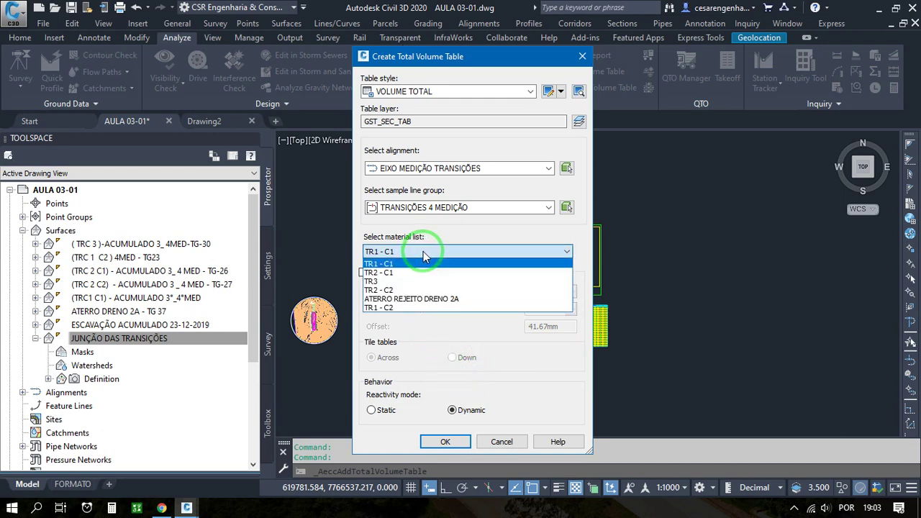
pyautogui.click(408, 308)
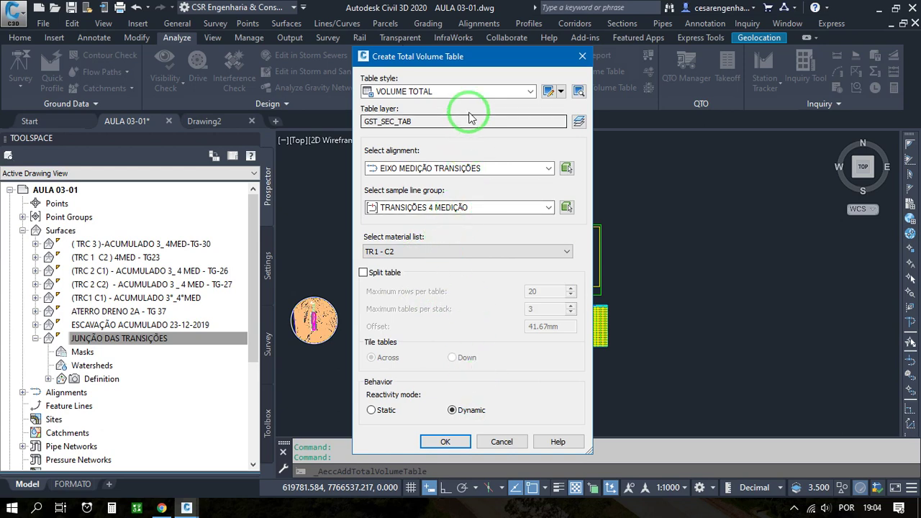
pyautogui.click(464, 90)
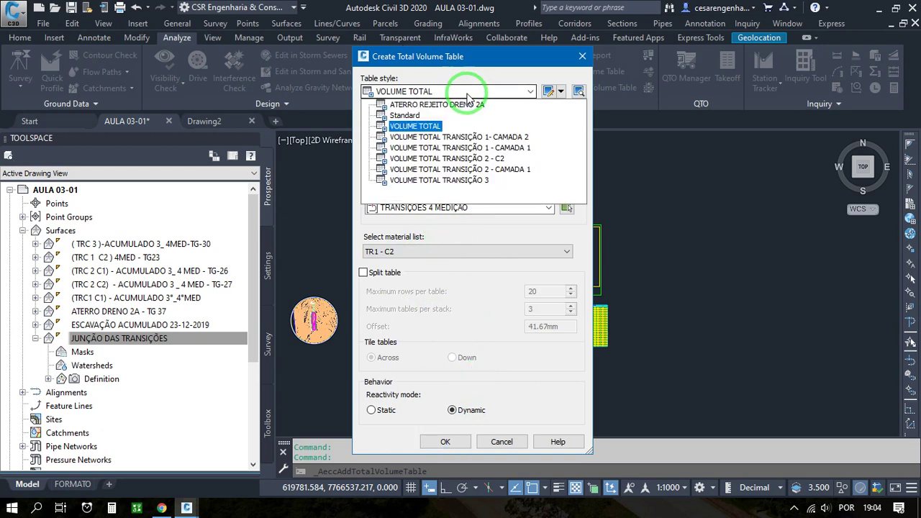
pyautogui.click(466, 138)
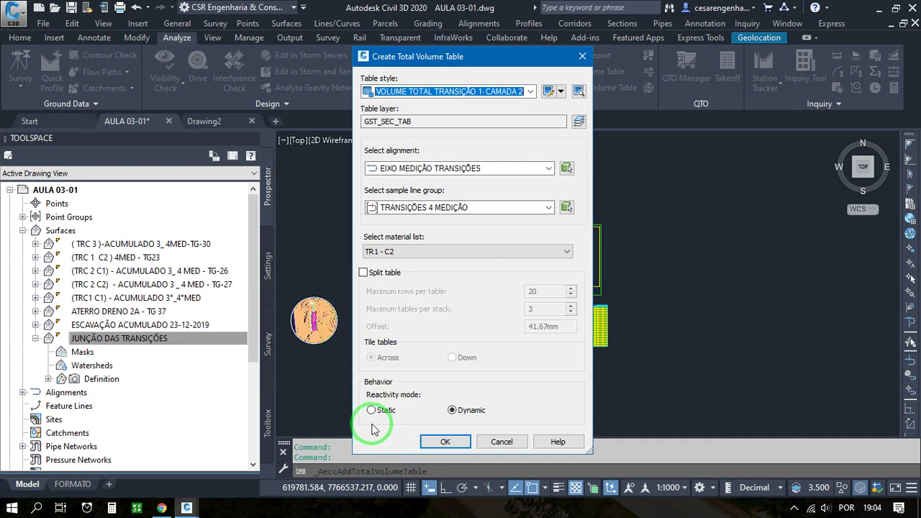
pyautogui.click(444, 442)
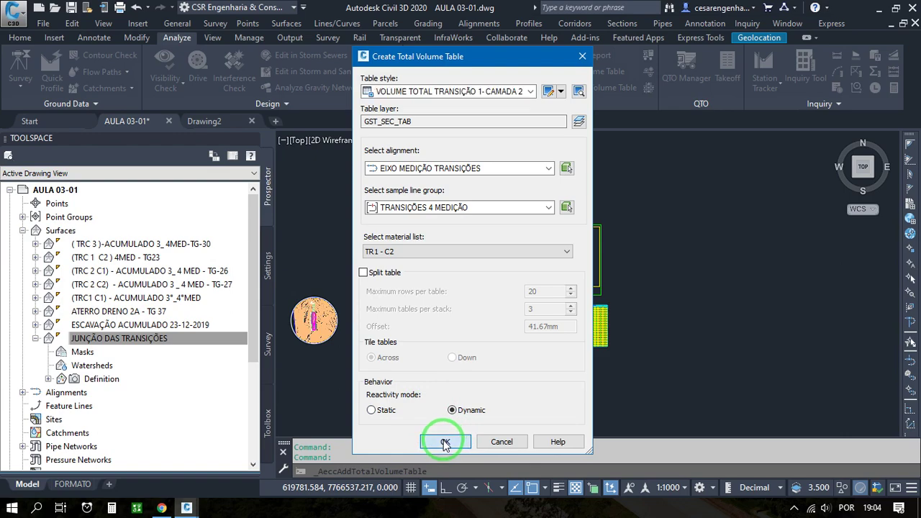
# Place the TR1 - C2 total volume table in the empty area below the row of existing volume tables.
pyautogui.scroll(4, 551, 354)
pyautogui.moveTo(530, 370); pyautogui.dragTo(545, 266, button='middle')
pyautogui.scroll(2, 539, 199)
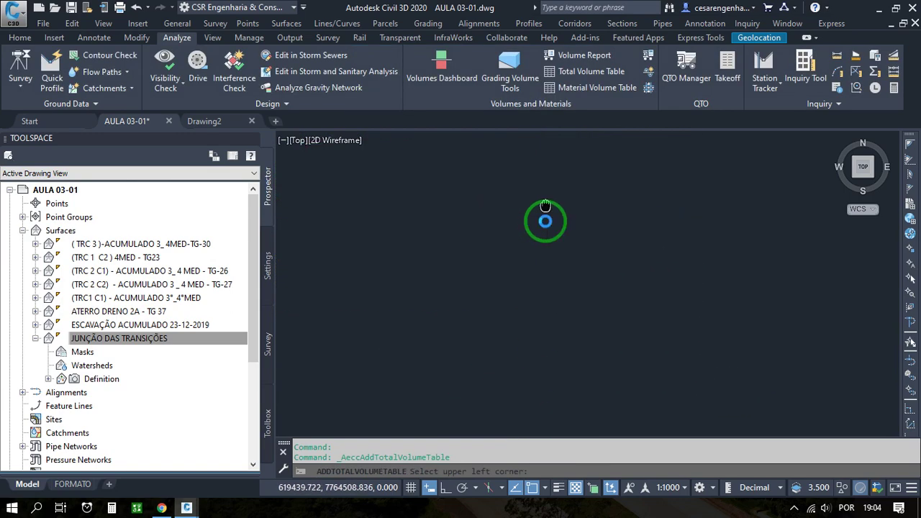
pyautogui.click(524, 221)
# Read the final cumulative fill volume in the new TR1 - C2 table and in an existing volume table.
pyautogui.scroll(6, 530, 355)
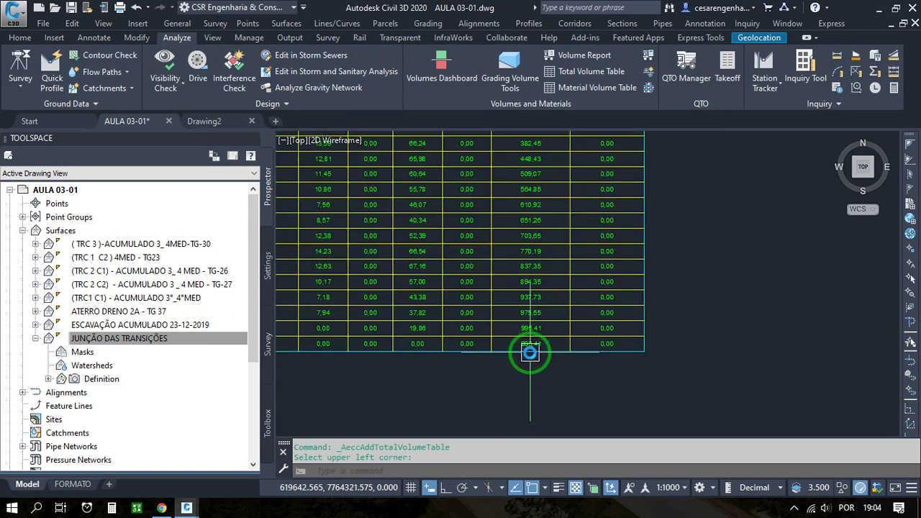
pyautogui.scroll(-8, 524, 294)
pyautogui.scroll(5, 522, 293)
pyautogui.scroll(6, 524, 295)
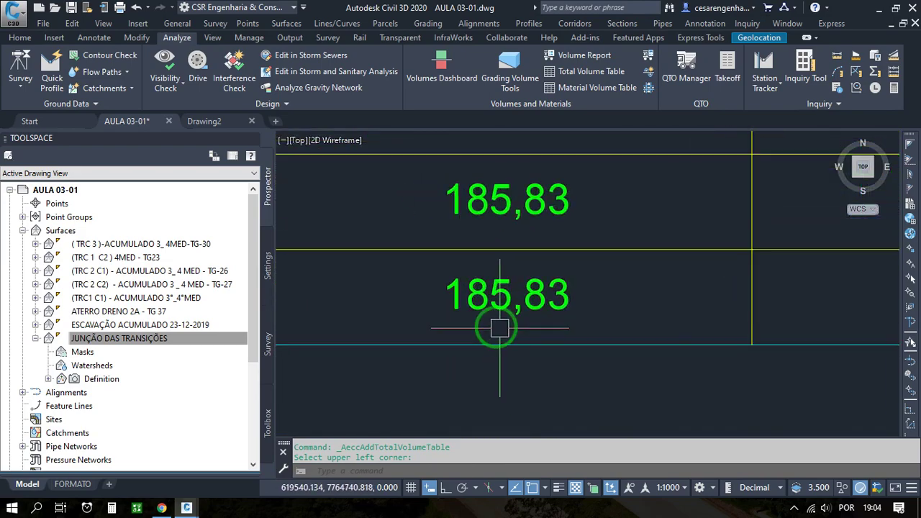
pyautogui.scroll(-6, 544, 220)
pyautogui.scroll(2, 585, 451)
pyautogui.scroll(6, 574, 416)
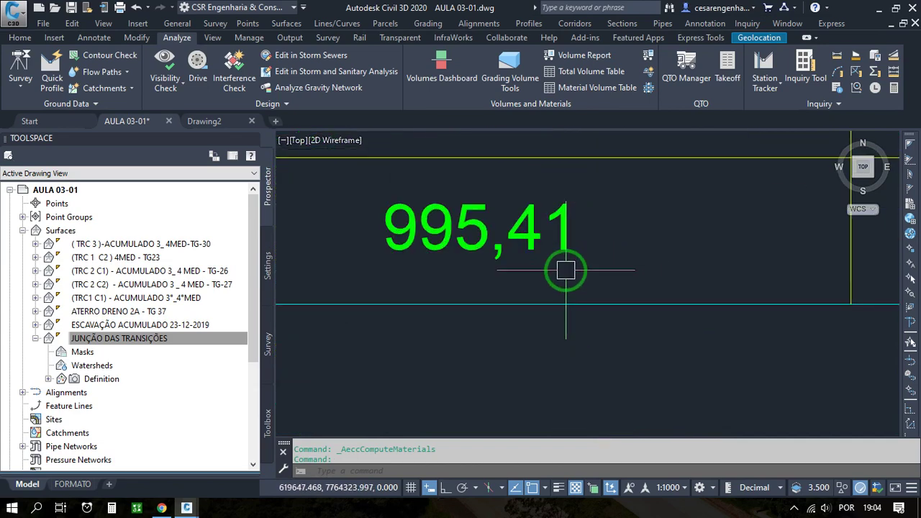
pyautogui.scroll(-2, 536, 278)
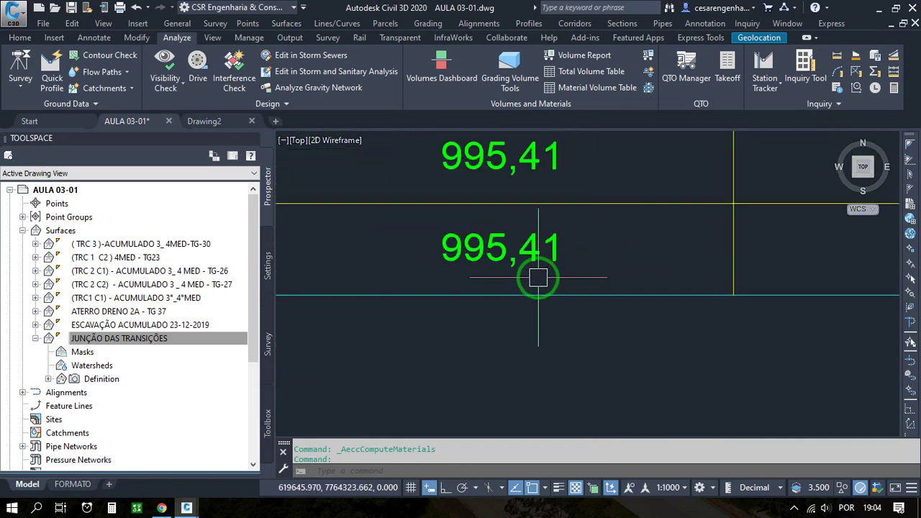
pyautogui.scroll(-4, 538, 278)
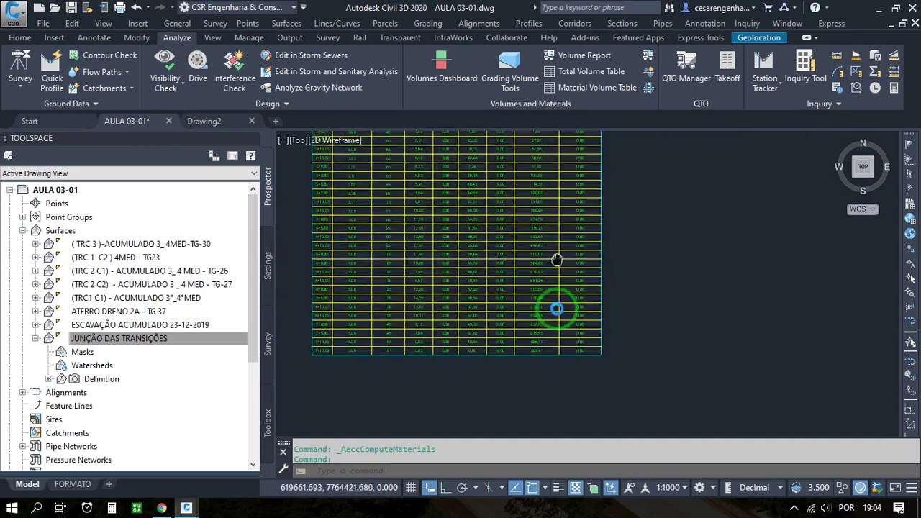
# Compare the last rows of the new TR1 - C2 table with the existing volume tables above it.
pyautogui.scroll(5, 526, 318)
pyautogui.scroll(-4, 525, 317)
pyautogui.scroll(6, 493, 216)
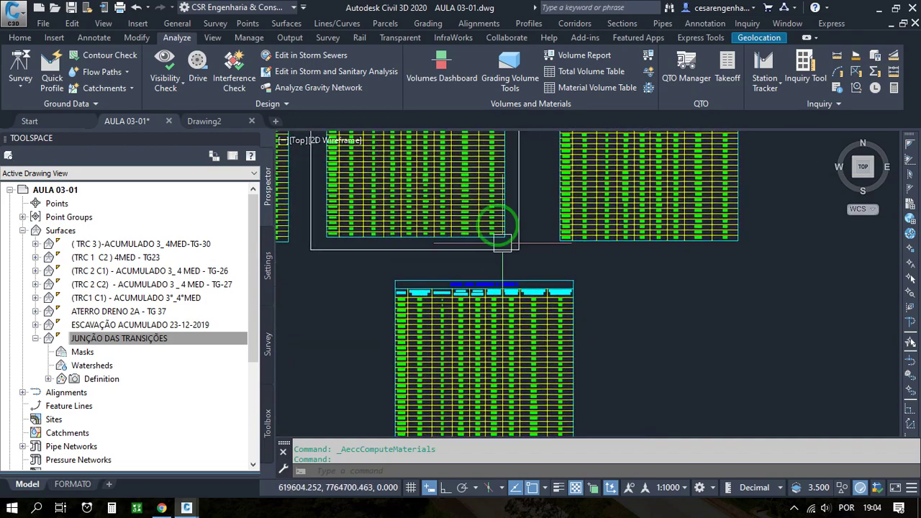
pyautogui.scroll(-4, 496, 257)
pyautogui.scroll(5, 518, 313)
pyautogui.scroll(6, 546, 392)
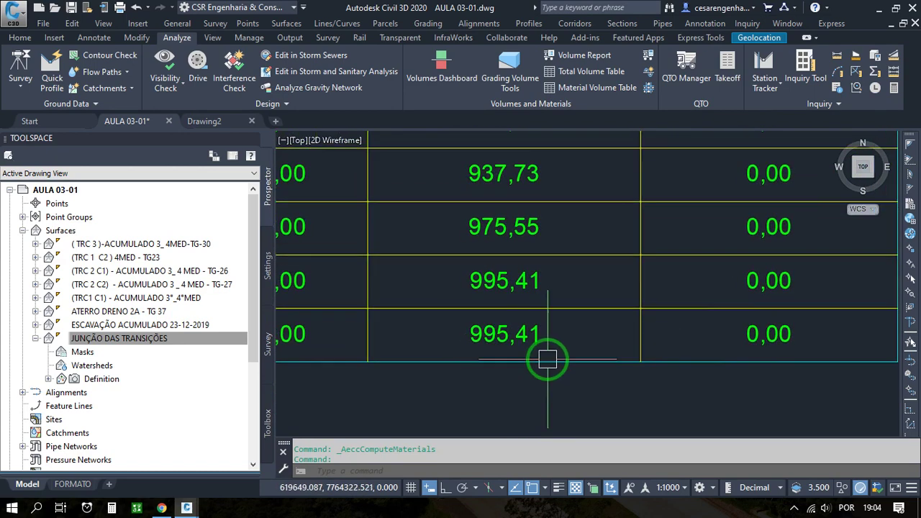
pyautogui.scroll(-4, 496, 327)
pyautogui.scroll(4, 544, 280)
pyautogui.scroll(-4, 544, 280)
pyautogui.scroll(4, 520, 208)
pyautogui.scroll(-4, 515, 234)
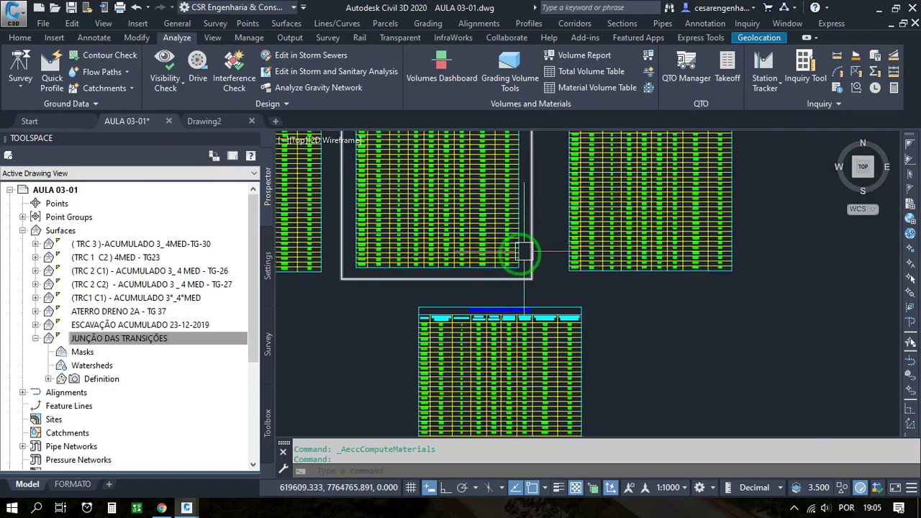
# Move the TR1 - C2 volume table by its upper-left corner so it sits beneath the framed existing table.
pyautogui.scroll(-5, 524, 254)
pyautogui.scroll(5, 530, 270)
pyautogui.click(520, 268)
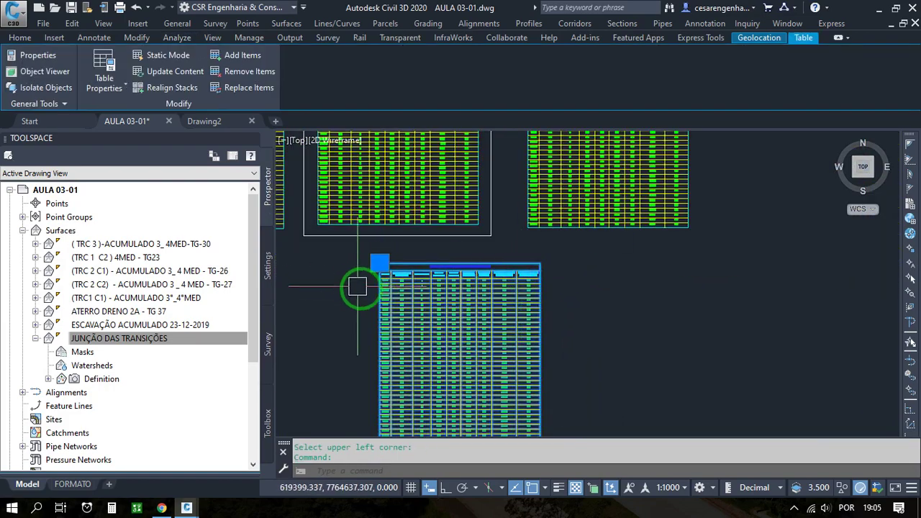
pyautogui.write('m')
pyautogui.press('Return')
pyautogui.click(380, 263)
pyautogui.scroll(2, 322, 245)
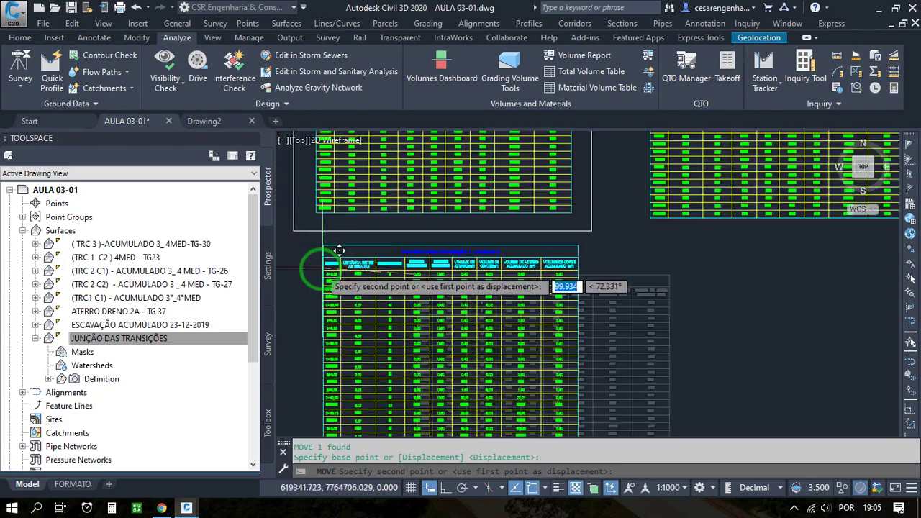
pyautogui.click(322, 276)
# Return to the cross sections and examine the layer fills in a section where the upper embankment is nearly absent.
pyautogui.scroll(-10, 447, 288)
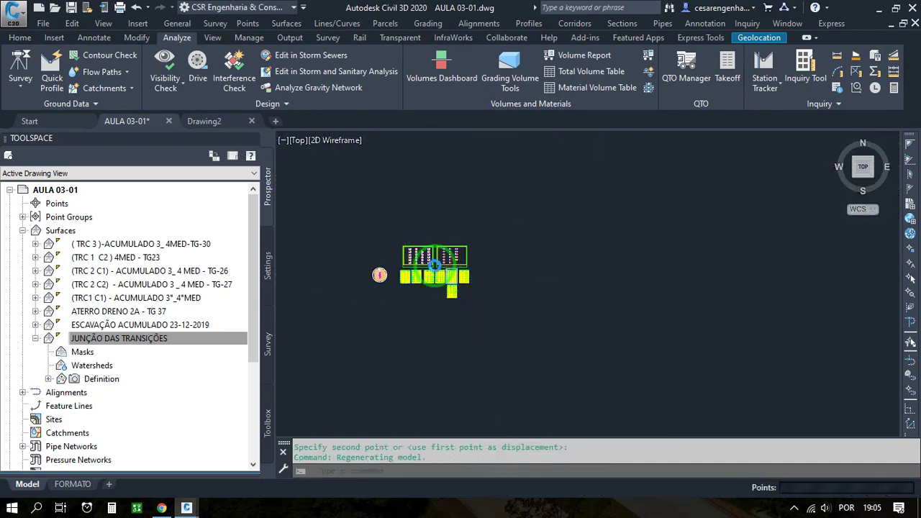
pyautogui.scroll(10, 435, 262)
pyautogui.scroll(6, 518, 326)
pyautogui.scroll(-2, 554, 279)
pyautogui.moveTo(491, 307)
pyautogui.mouseDown(button='middle')
pyautogui.moveTo(530, 233)
pyautogui.moveTo(523, 270)
pyautogui.mouseUp(button='middle')
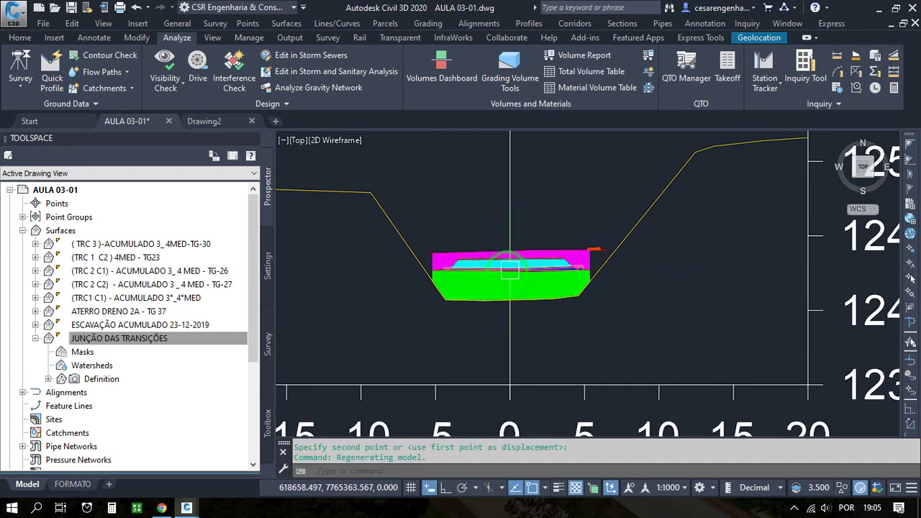
pyautogui.scroll(-3, 541, 275)
pyautogui.scroll(1, 432, 255)
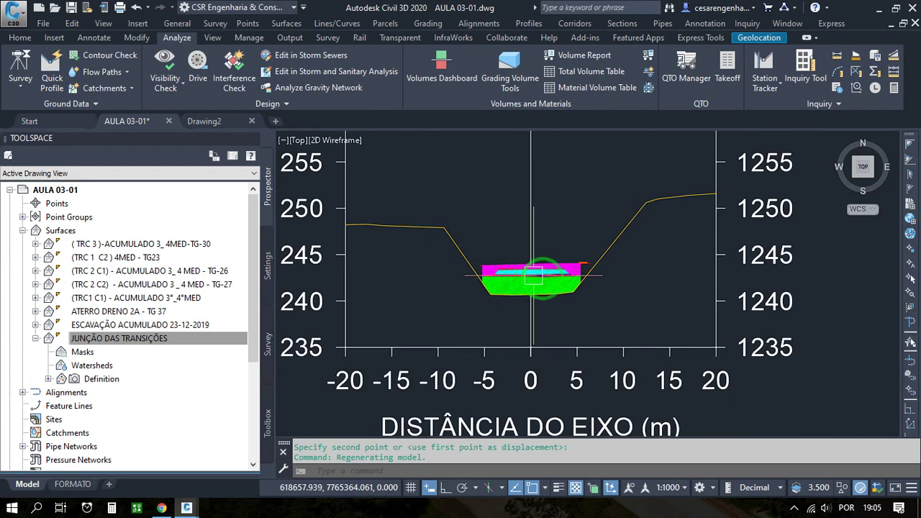
# Examine the stacked layer fills in the section at station 2+10,0, from the upper embankment down to the base fill.
pyautogui.scroll(4, 561, 268)
pyautogui.scroll(5, 617, 238)
pyautogui.scroll(-5, 594, 259)
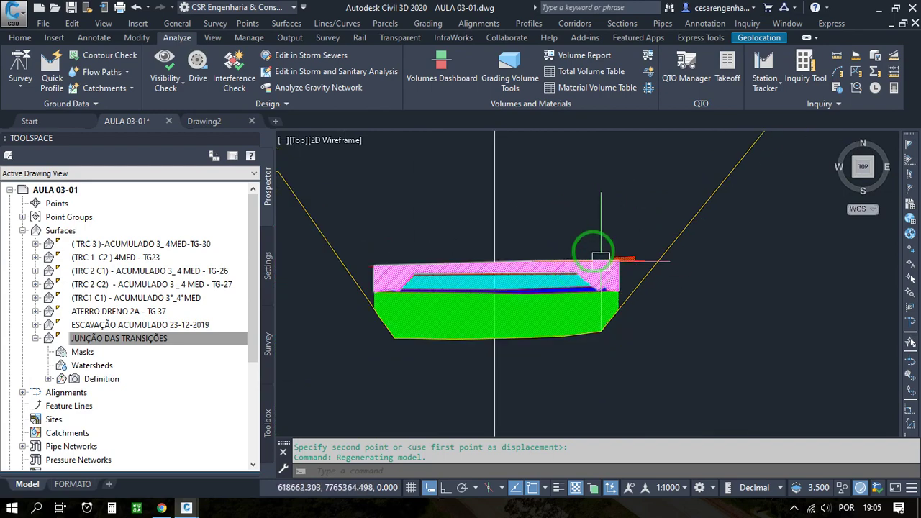
pyautogui.scroll(2, 419, 283)
pyautogui.scroll(3, 415, 275)
pyautogui.scroll(-2, 405, 272)
pyautogui.scroll(2, 392, 270)
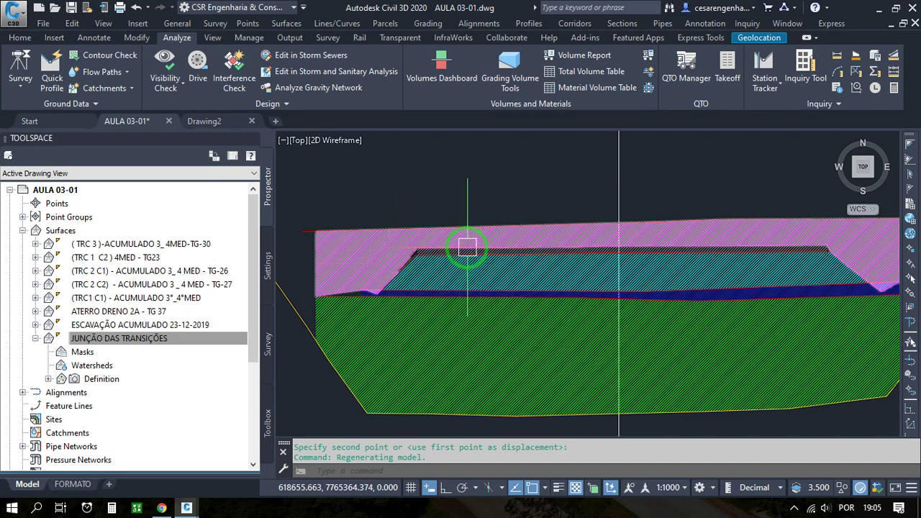
pyautogui.scroll(-4, 461, 245)
pyautogui.scroll(3, 422, 246)
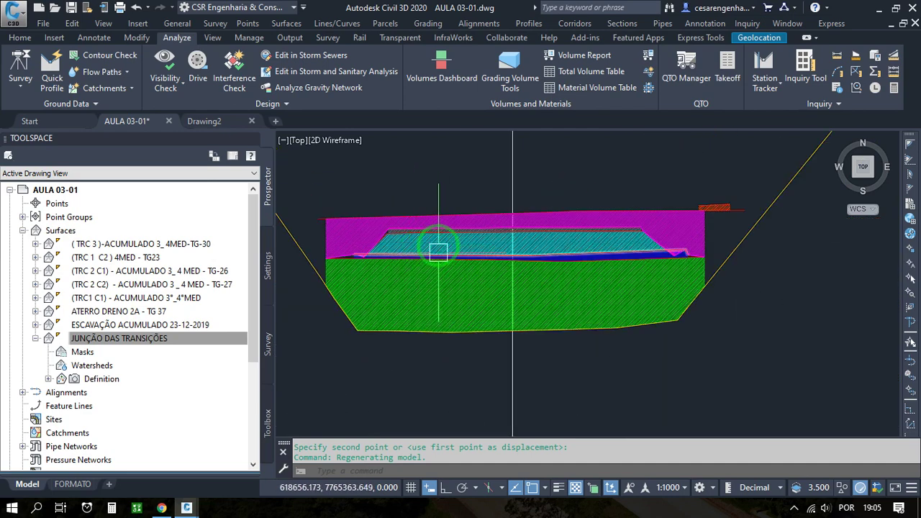
pyautogui.scroll(-4, 438, 255)
pyautogui.scroll(3, 482, 238)
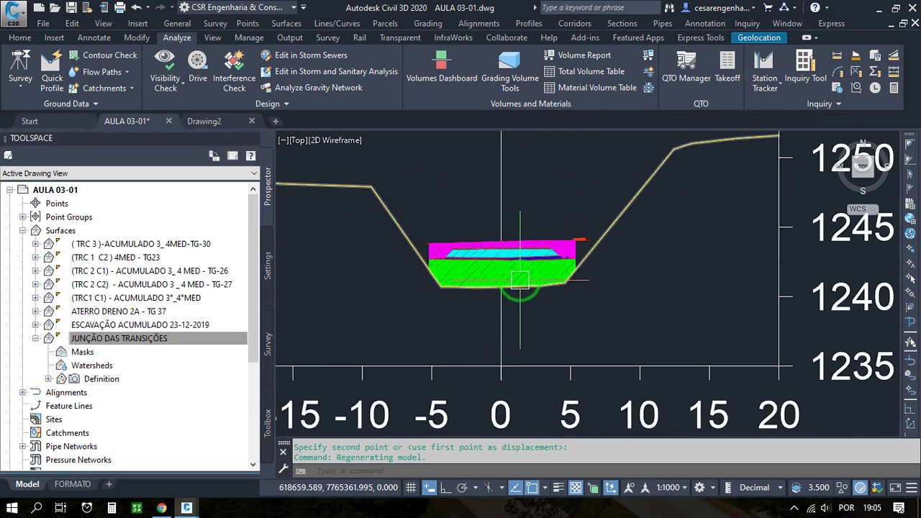
pyautogui.press('Escape')
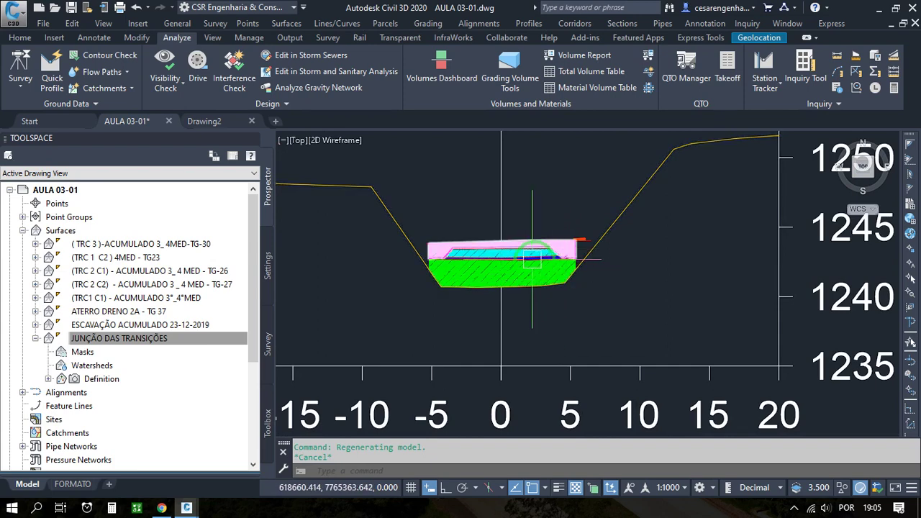
# Examine the layer fills and the edge of the transition layers in the section at station 0+16,3.
pyautogui.scroll(-4, 576, 248)
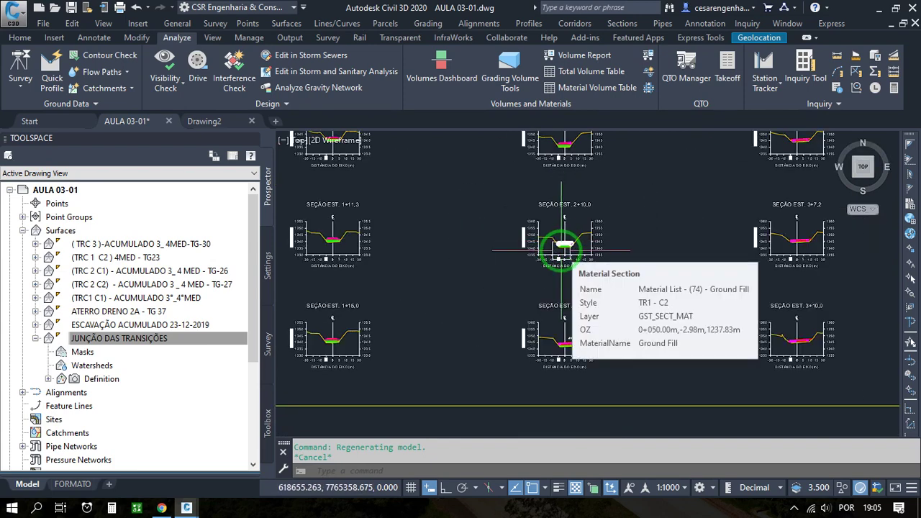
pyautogui.scroll(-4, 561, 248)
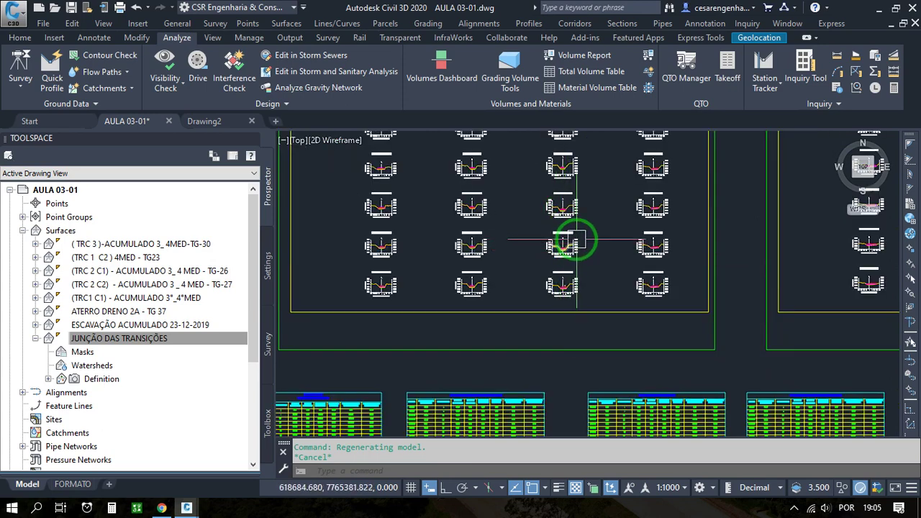
pyautogui.scroll(-2, 430, 275)
pyautogui.press('Escape')
pyautogui.scroll(2, 432, 248)
pyautogui.scroll(8, 429, 246)
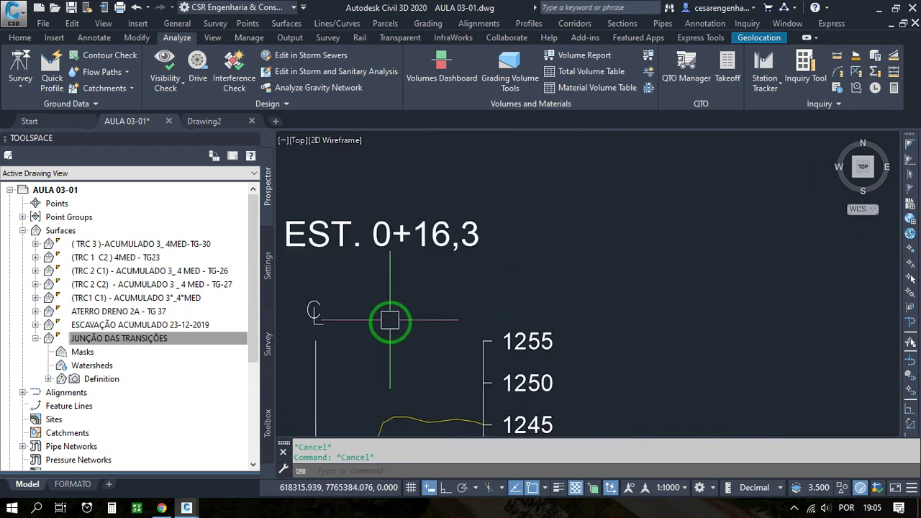
pyautogui.moveTo(391, 320); pyautogui.dragTo(472, 232, button='middle')
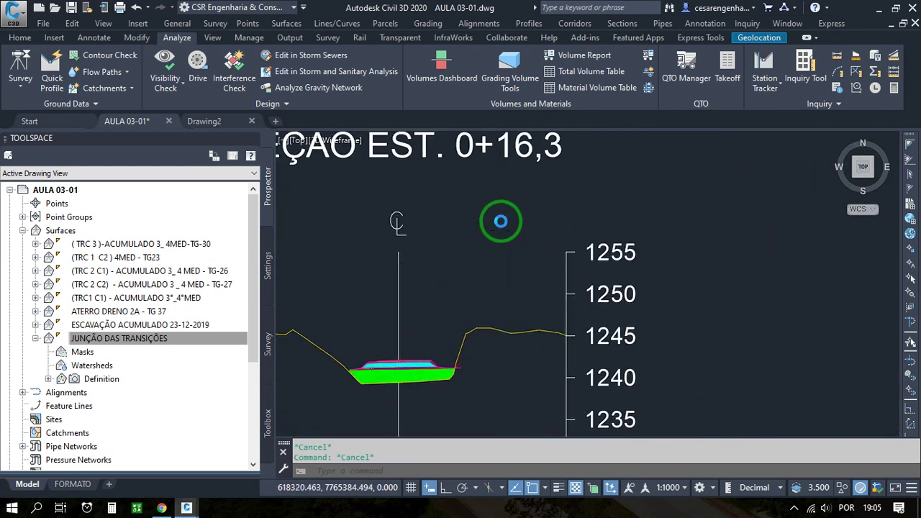
pyautogui.scroll(-5, 504, 243)
pyautogui.scroll(8, 511, 229)
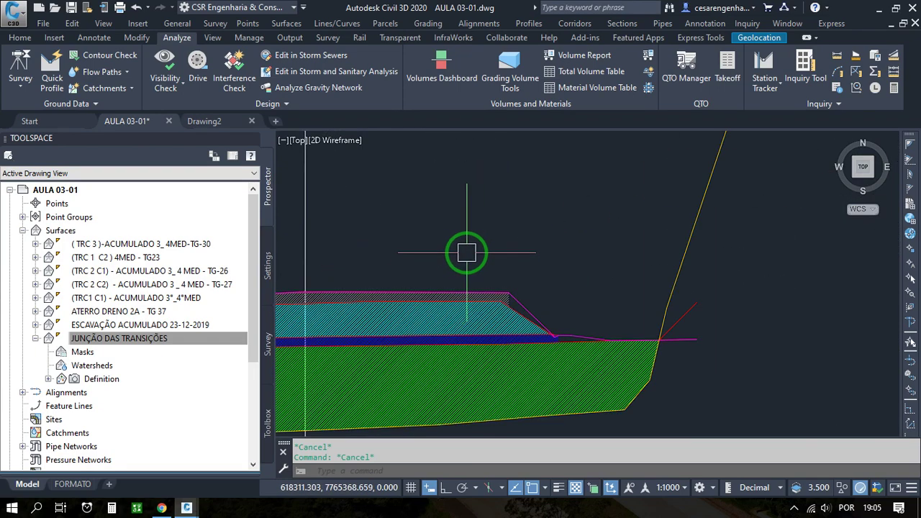
pyautogui.scroll(-6, 507, 234)
pyautogui.scroll(3, 508, 209)
pyautogui.scroll(-6, 503, 205)
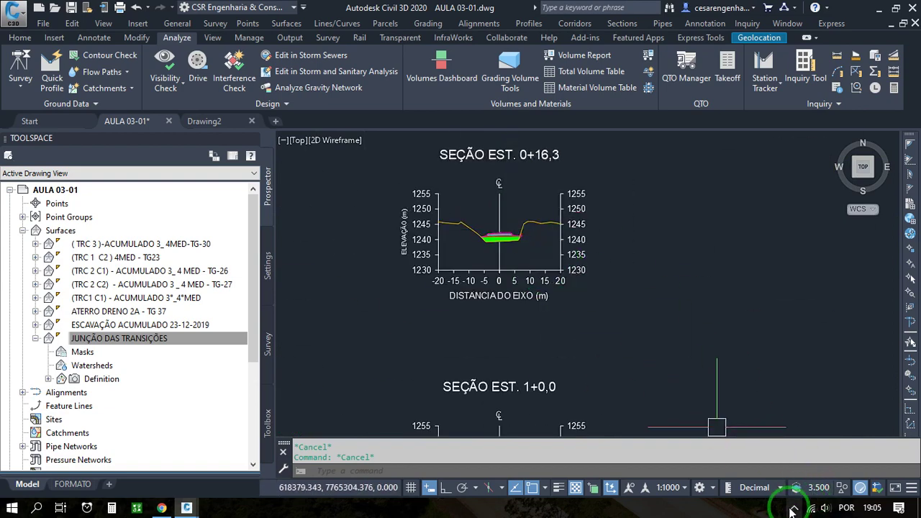